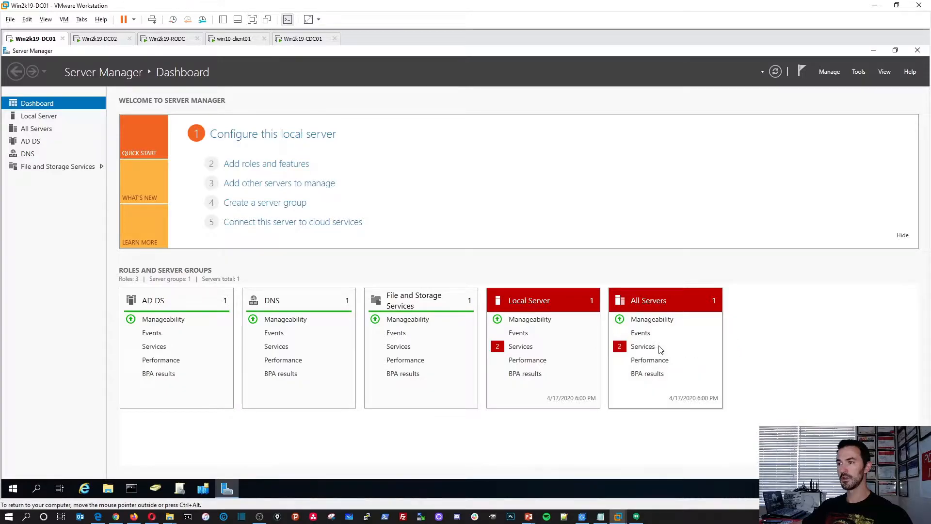
Start the stopped Diagnostic Policy Service and User Access Logging Service on DC01.
click(454, 249)
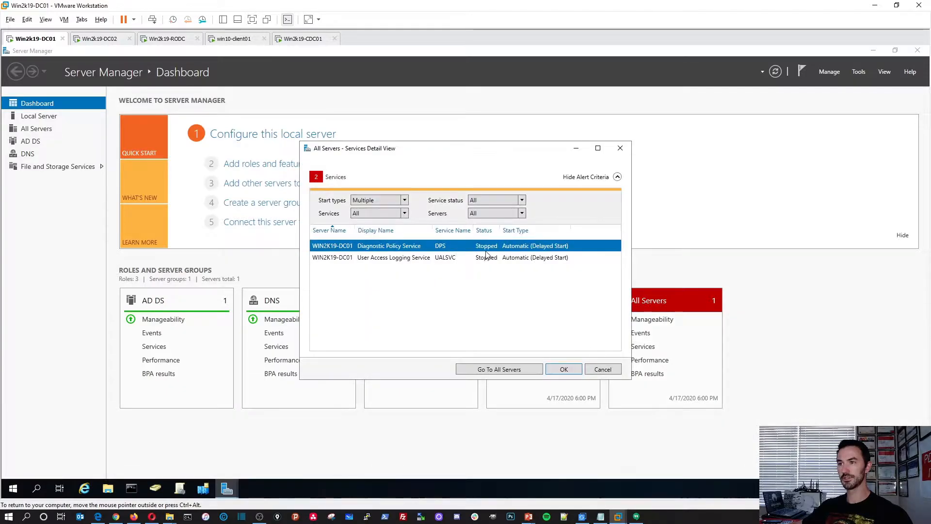
right_click(488, 249)
click(494, 252)
right_click(473, 260)
click(485, 265)
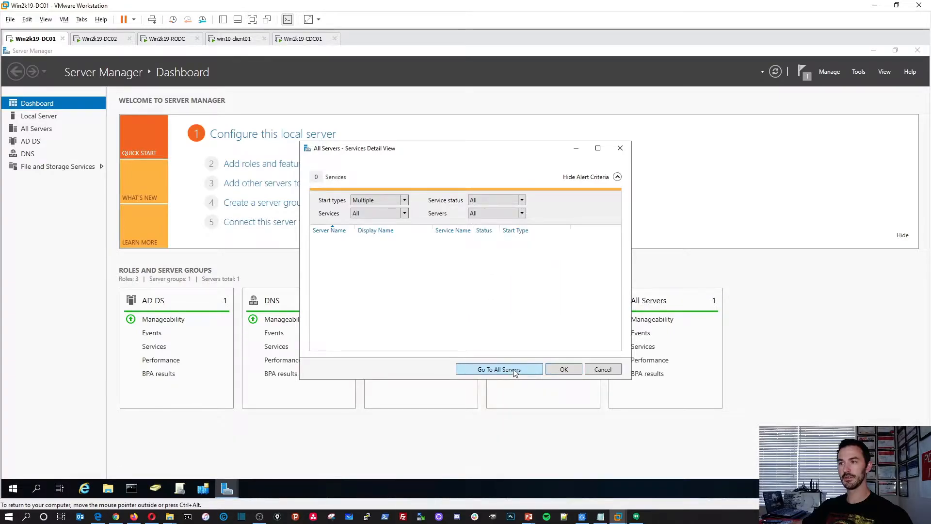
Return to the Server Manager dashboard, then switch to the Win2k19-DC02 machine.
click(509, 370)
click(42, 116)
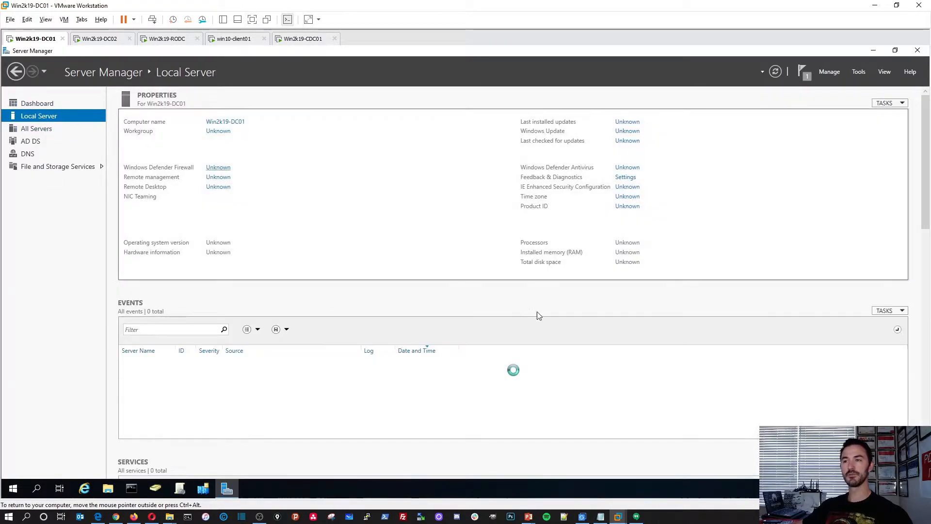
click(56, 103)
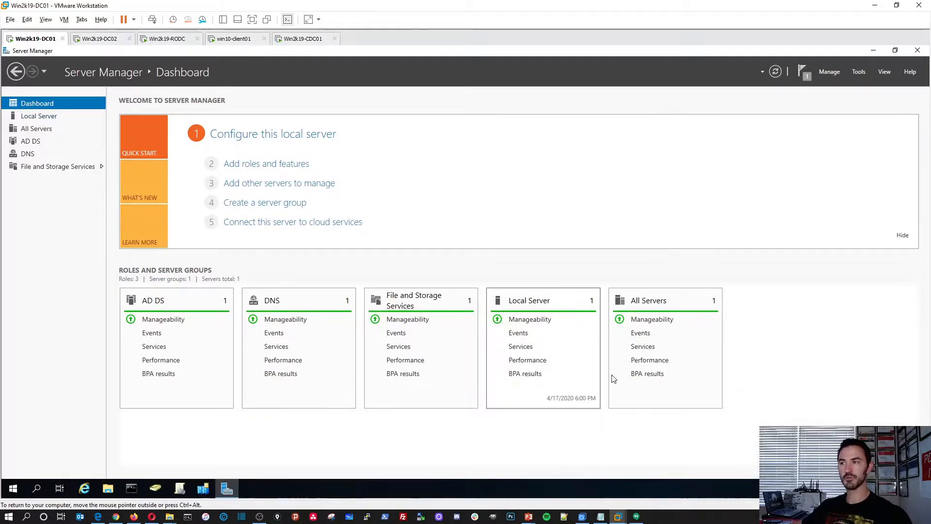
click(93, 39)
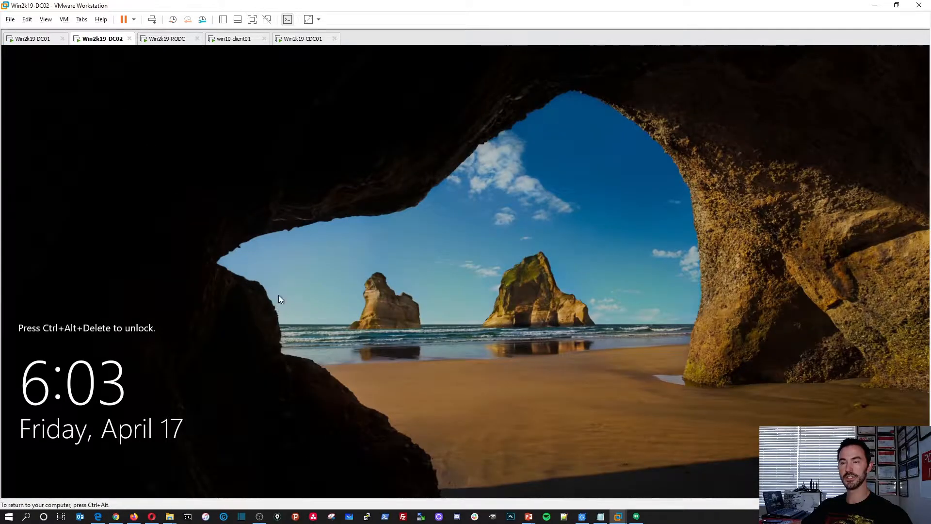
Sign in to Win2k19-DC02 with the administrator password, then move over to win10-client01.
click(152, 20)
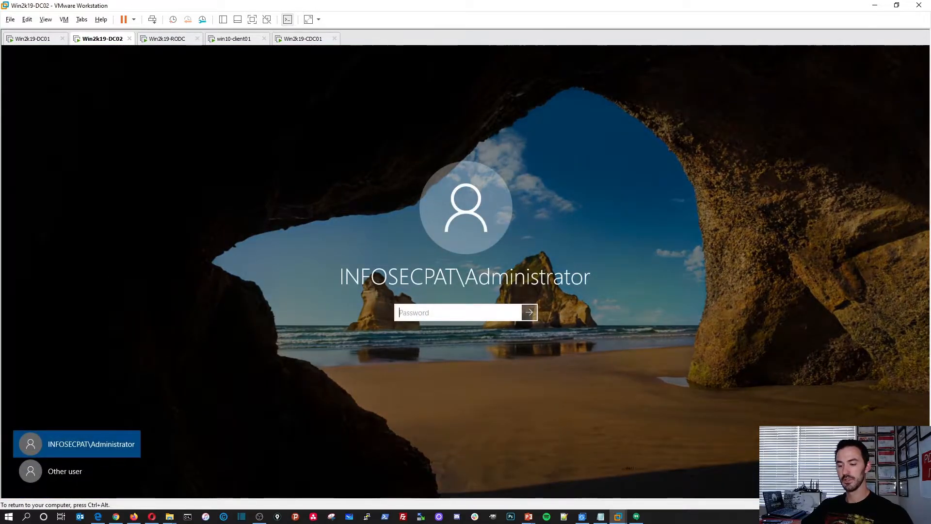
text(••••••••••)
key(Return)
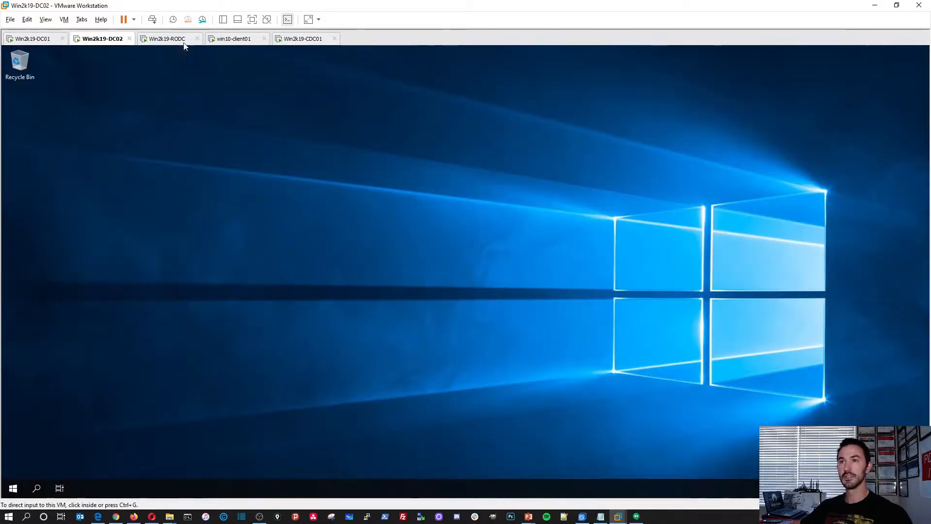
click(168, 39)
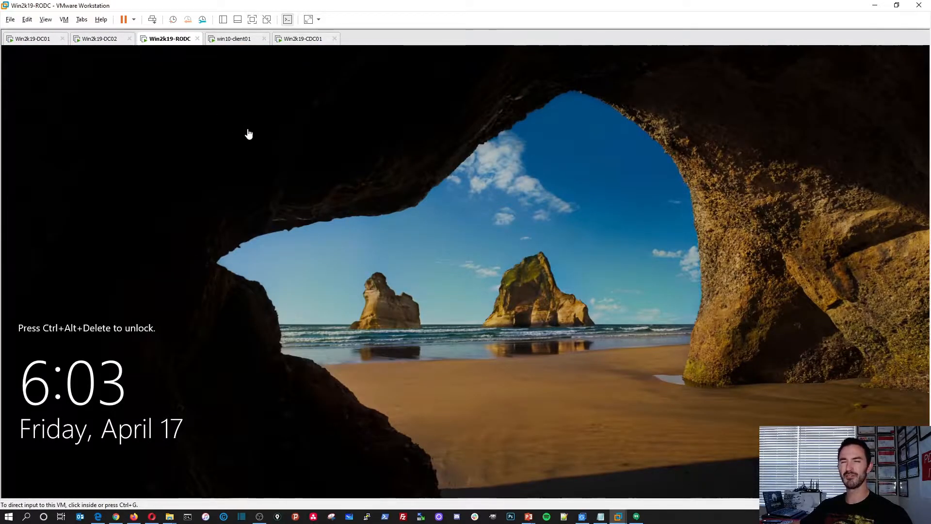
click(231, 41)
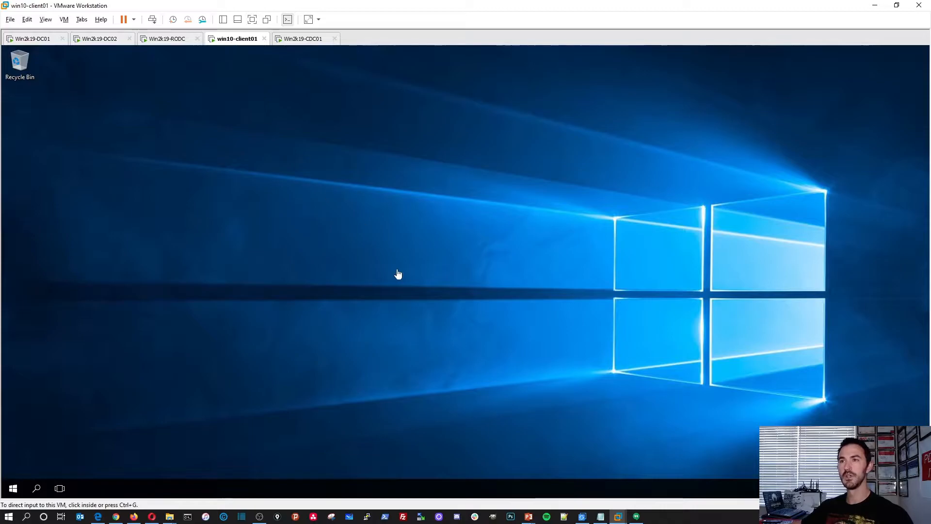
Launch a command prompt on win10-client01 by running cmd from the Run box.
right_click(13, 488)
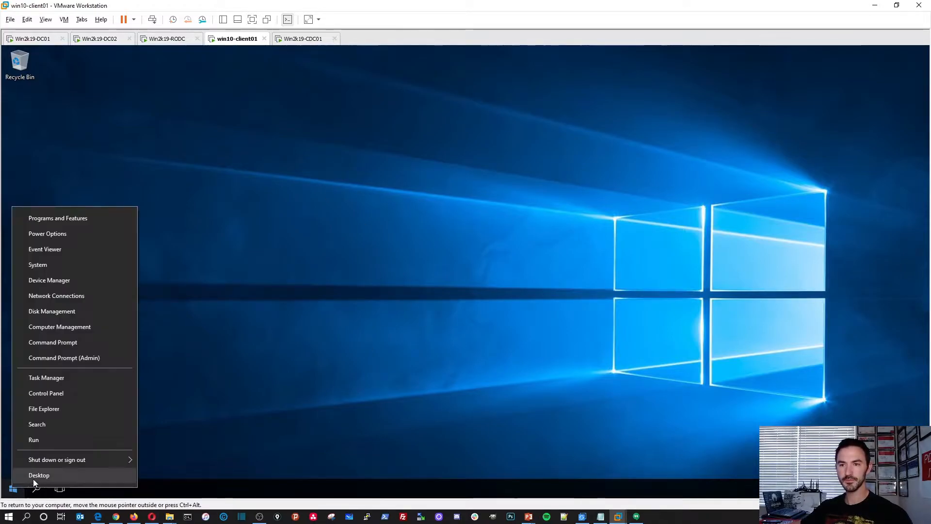
click(45, 442)
text(cmd)
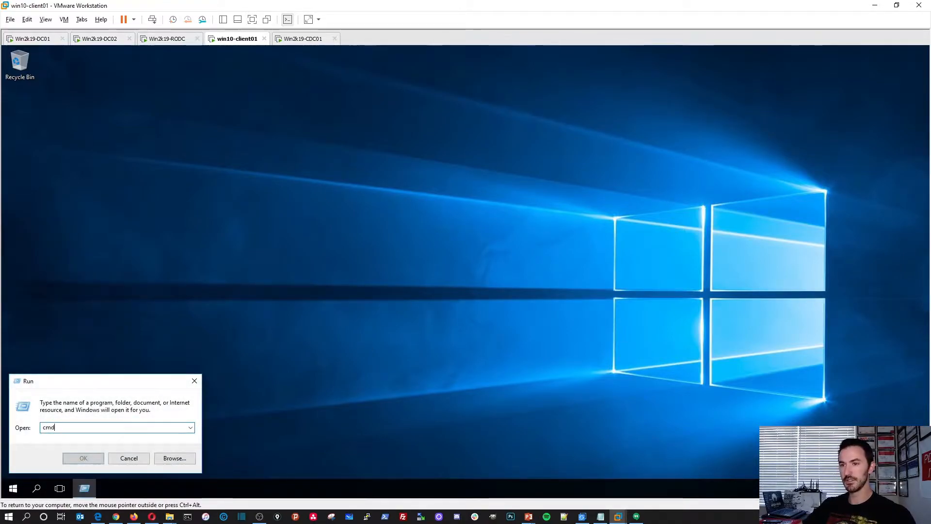
key(Return)
Run whoami and hostname to confirm the signed-in account and computer name, then go to Win2k19-CDC01.
text(whoami)
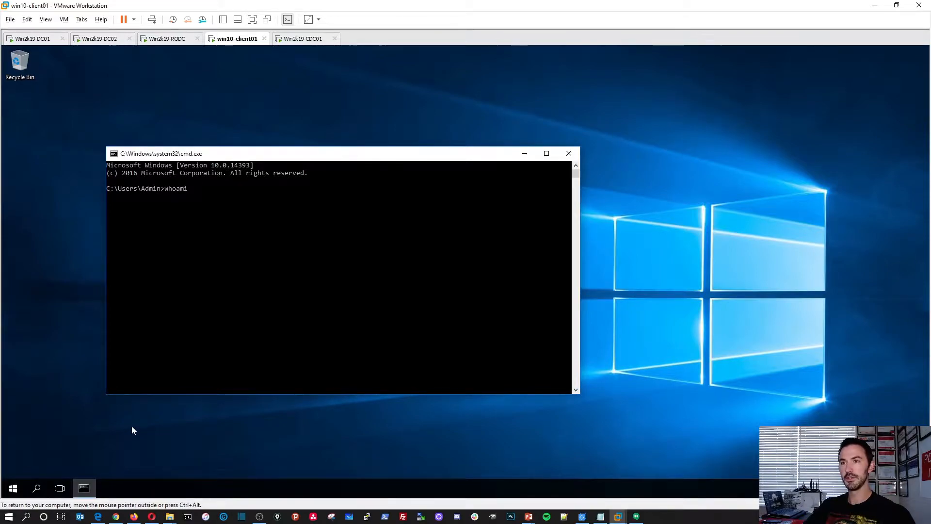
key(Return)
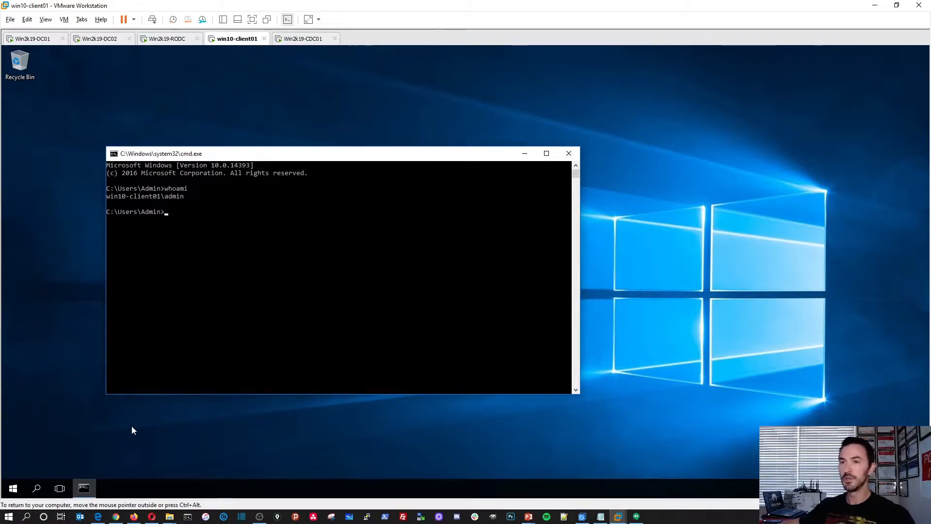
drag(106, 197, 166, 203)
text(hostname)
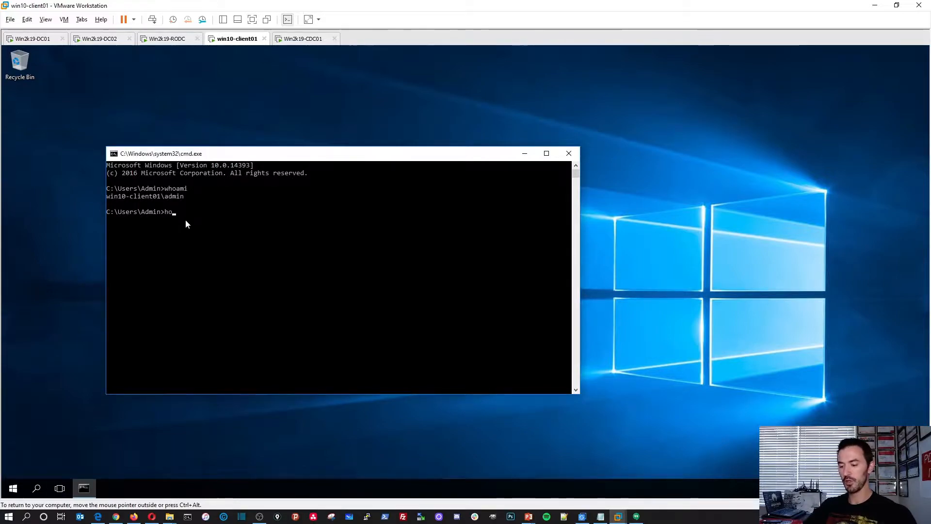
key(Return)
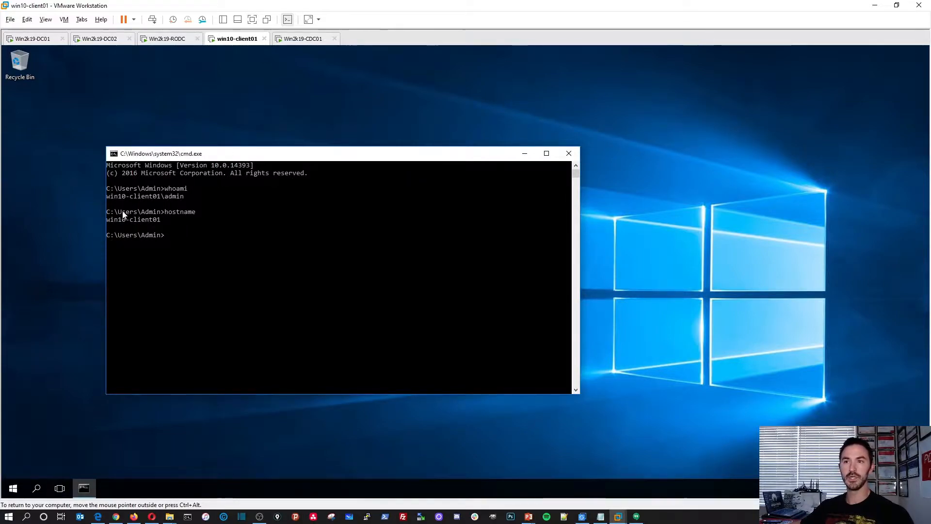
drag(164, 219, 141, 220)
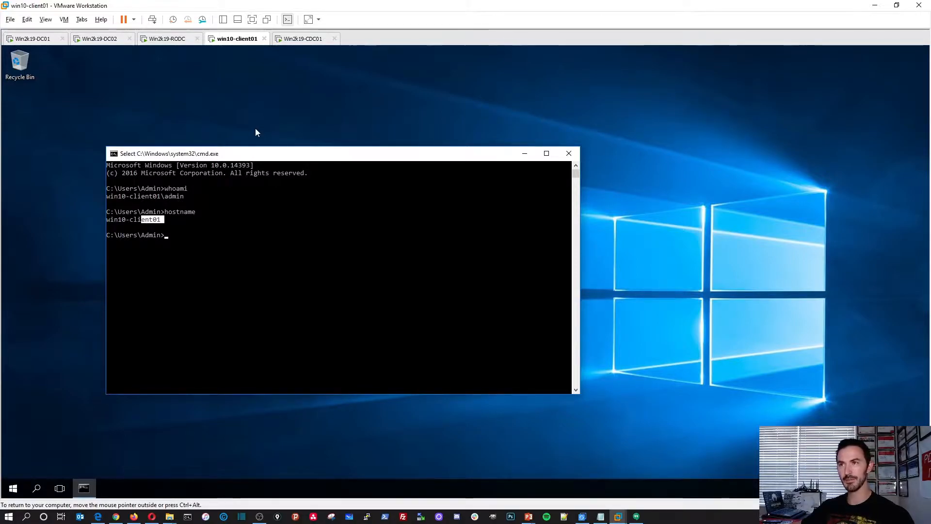
click(301, 40)
Sign in to Win2k19-CDC01 as Administrator using Ctrl+Alt+Del and the account password.
click(316, 235)
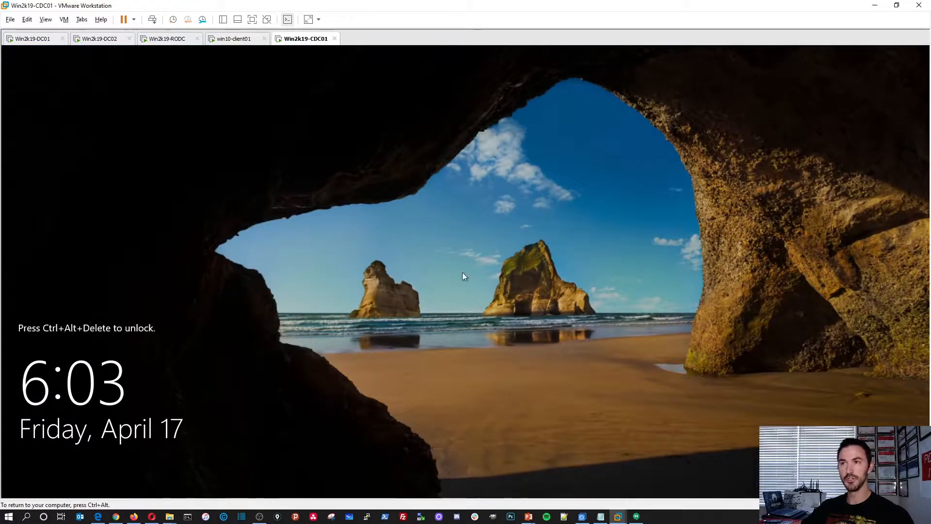
key(ctrl+alt)
click(152, 19)
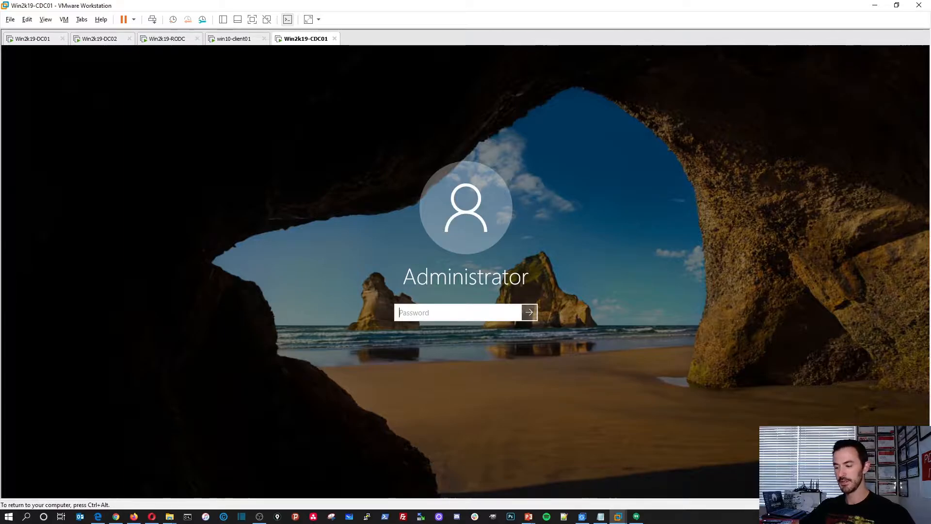
text(***)
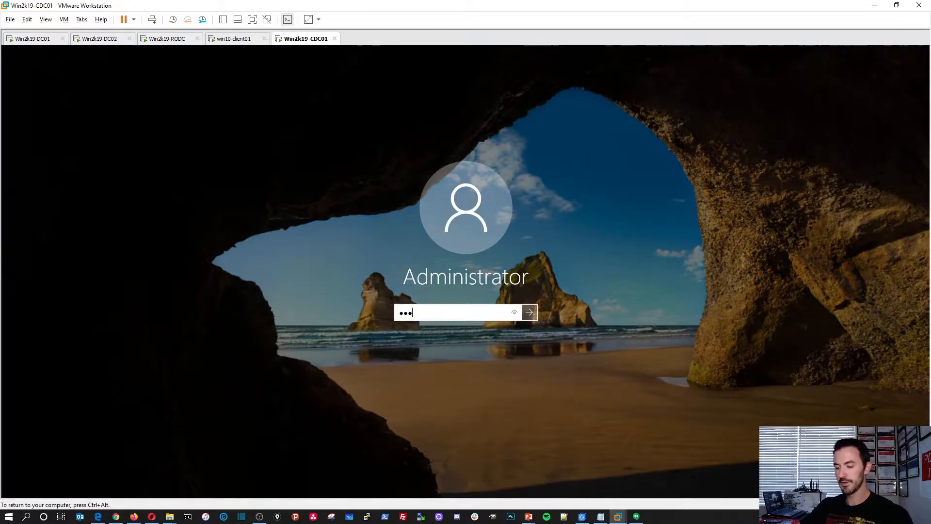
text(*********)
key(Return)
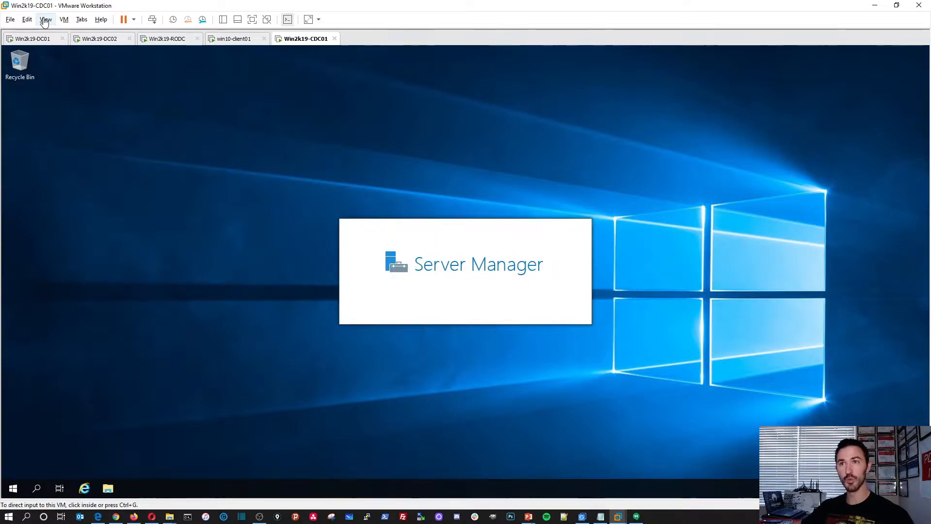
Show the VM Library and open Win2019-IMAGE's summary (6 GB memory, 2 processors, 60 GB disk).
click(63, 21)
mouse_move(53, 23)
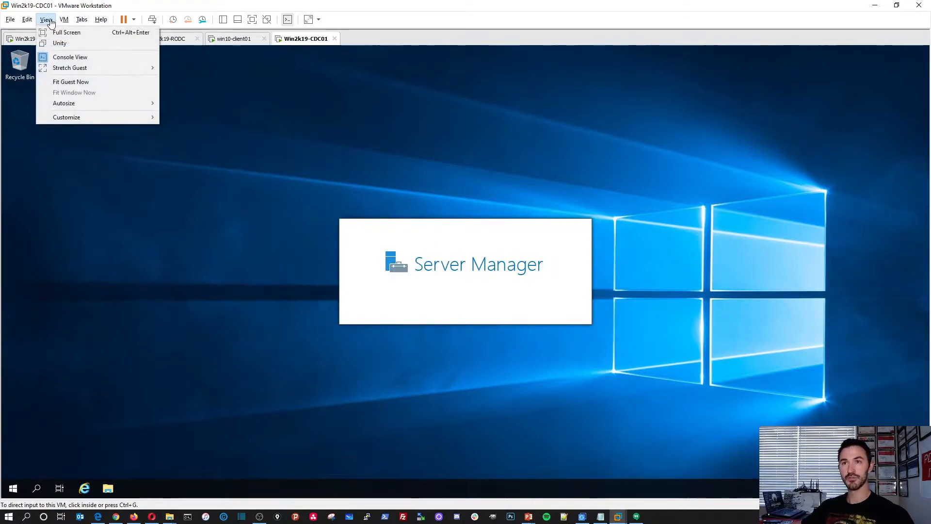
mouse_move(117, 118)
click(166, 119)
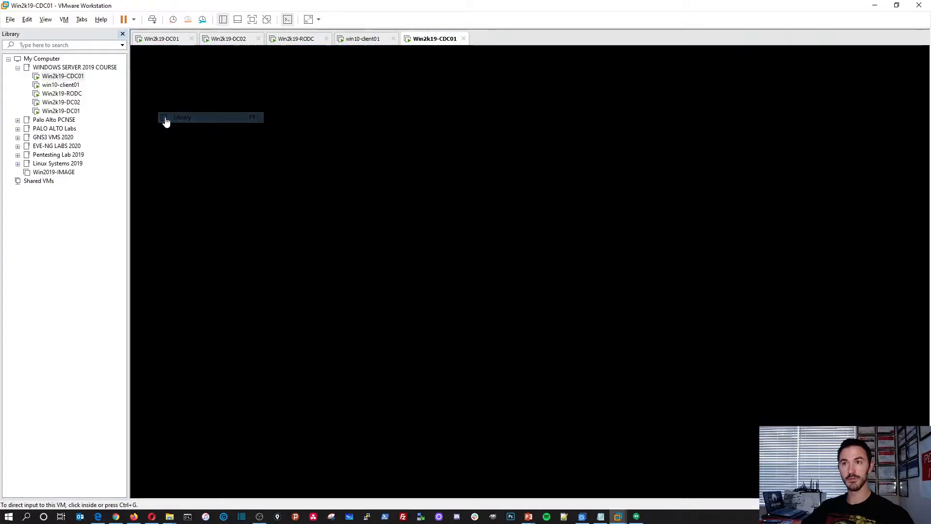
click(58, 175)
double_click(67, 176)
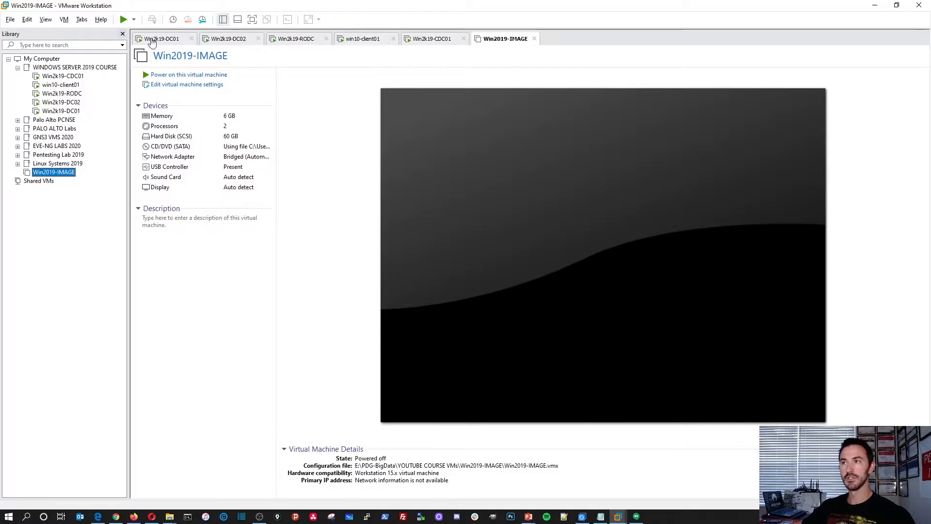
Close the Win2019-IMAGE tab and hide the library to get back to CDC01.
click(534, 38)
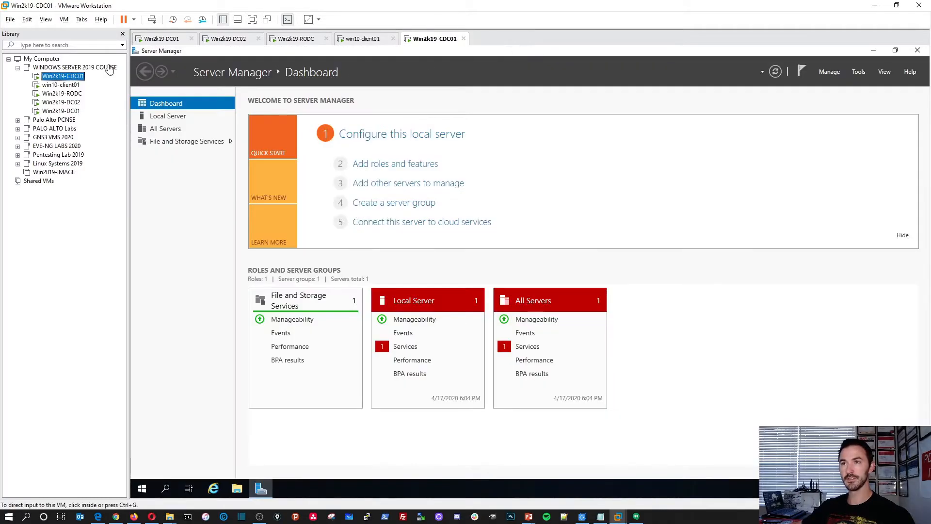
click(122, 34)
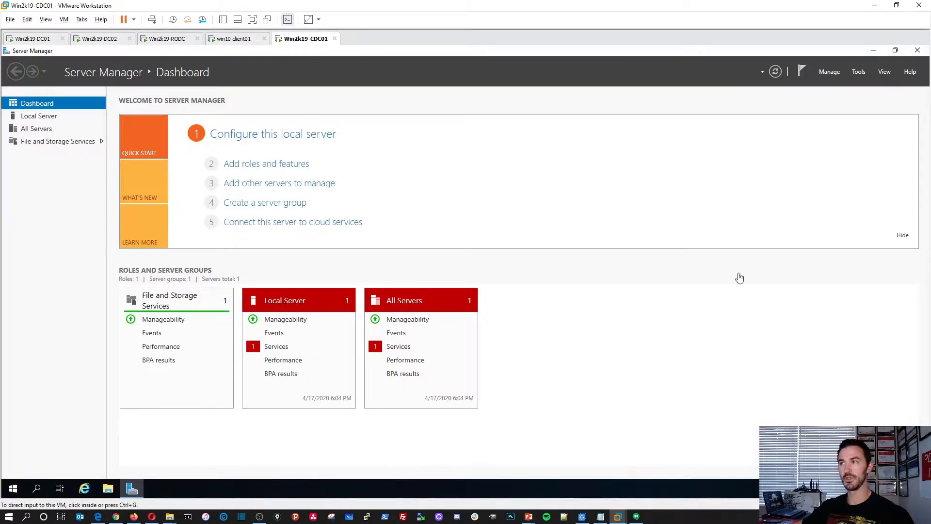
click(409, 359)
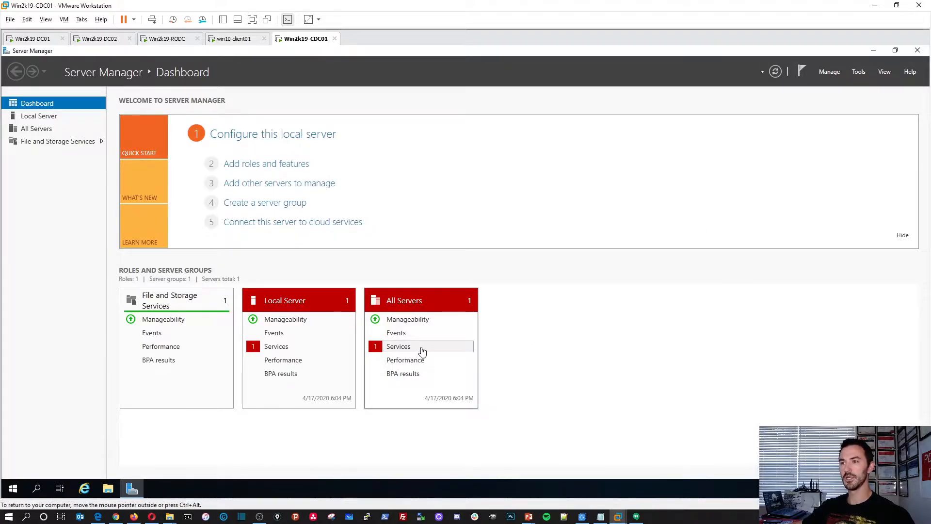
Inspect the All Servers services alert for the stopped MapsBroker service and refresh the dashboard.
right_click(406, 348)
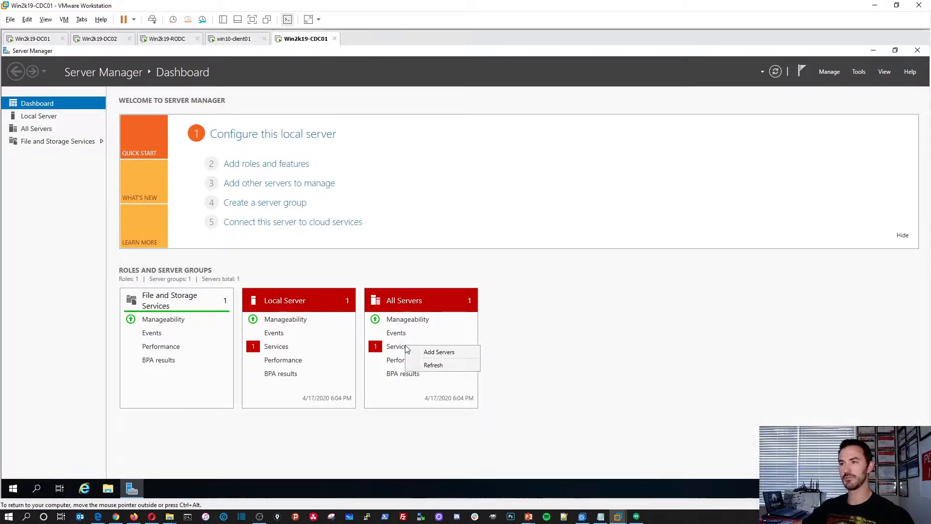
key(Escape)
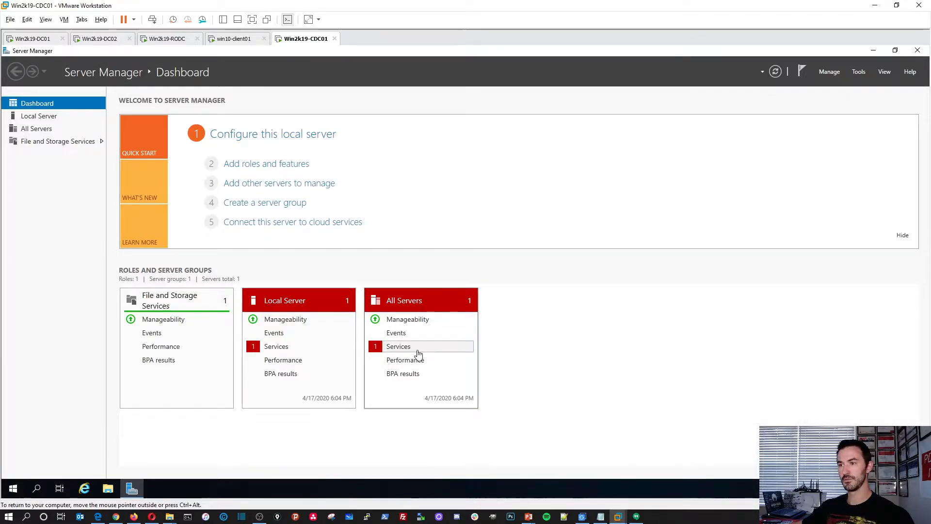
click(399, 347)
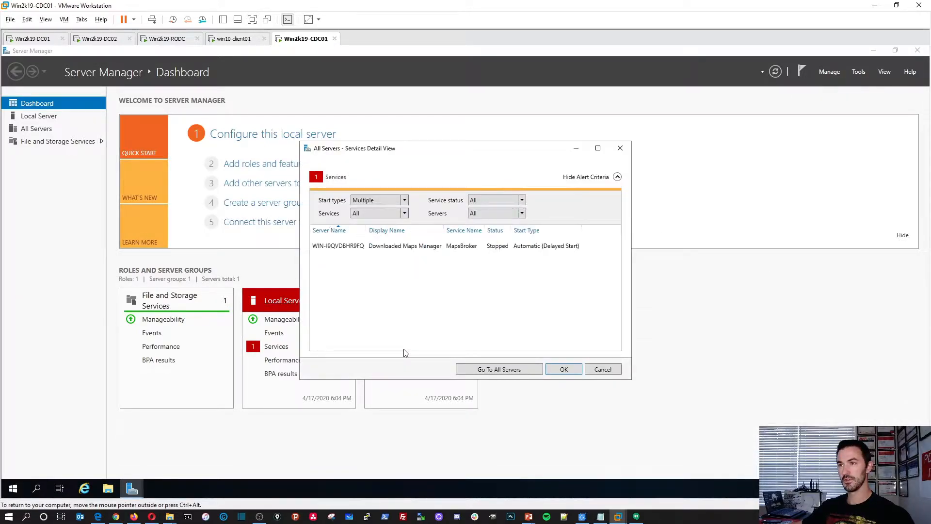
click(458, 247)
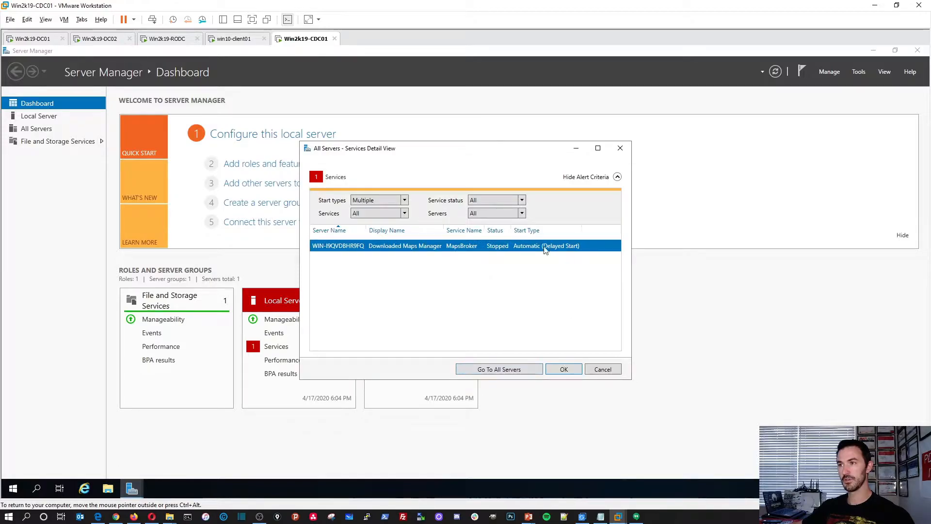
right_click(489, 246)
click(505, 253)
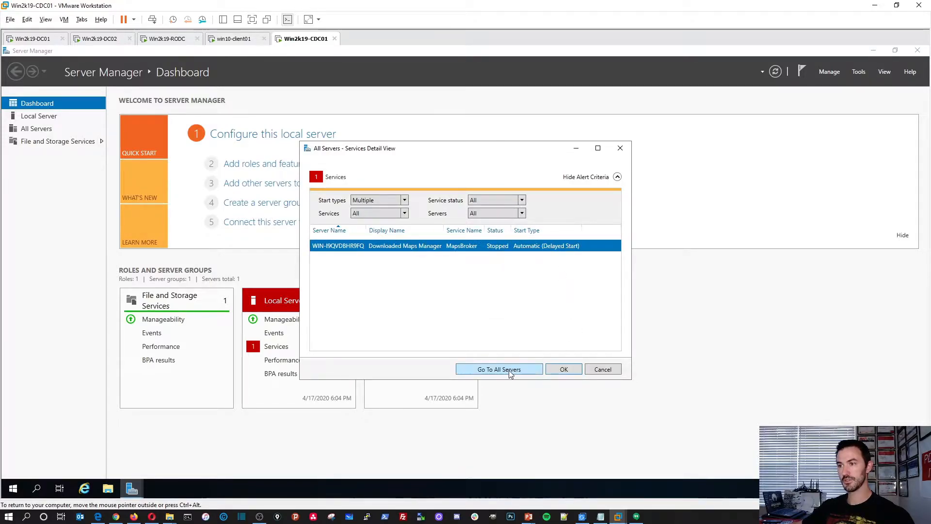
click(558, 370)
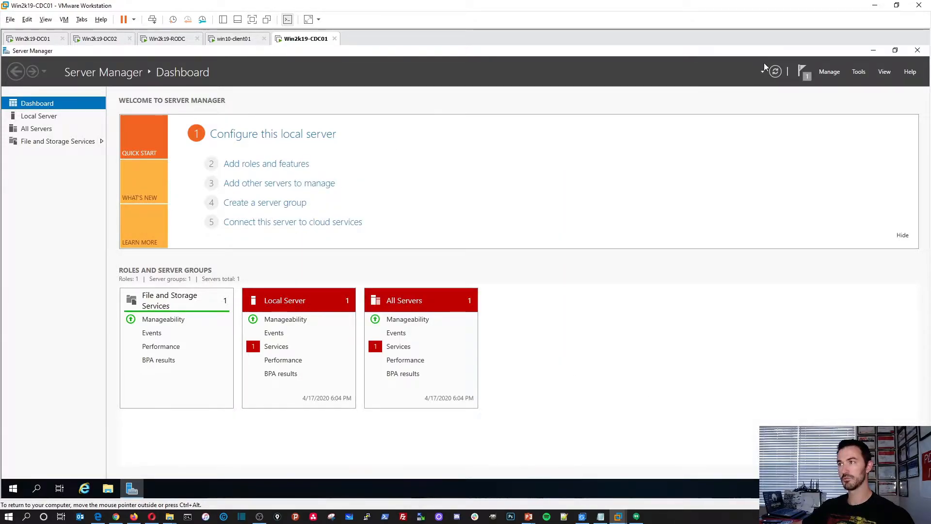
click(774, 71)
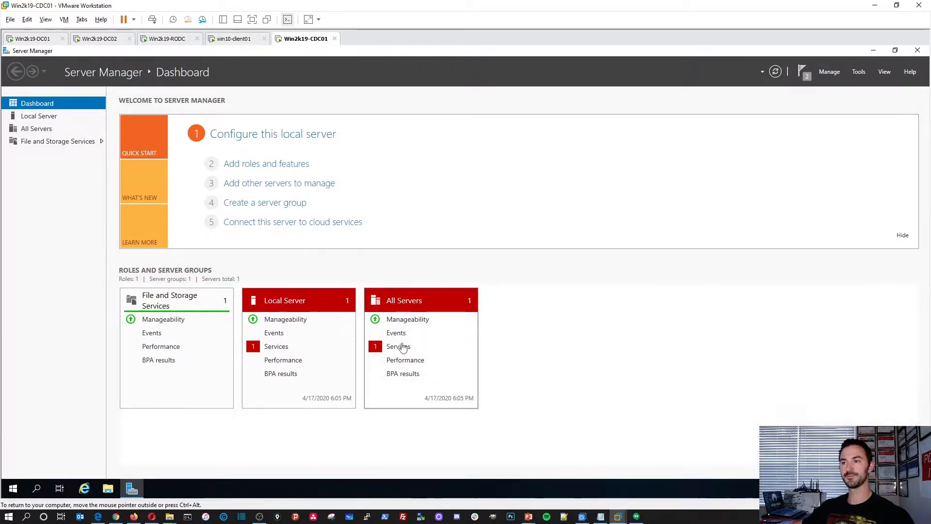
Check the Local Server MapsBroker alert and refresh the dashboard so the alerts turn green.
click(284, 348)
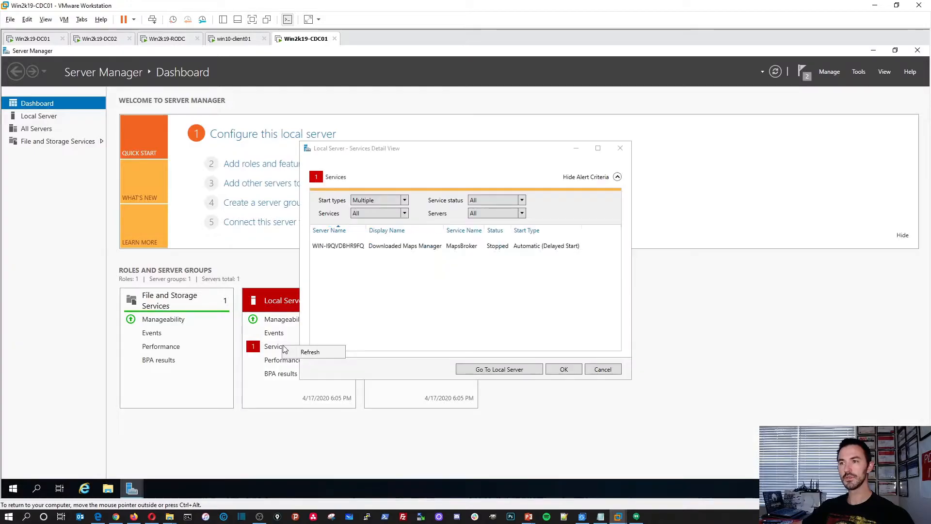
click(383, 246)
right_click(384, 247)
key(Escape)
click(528, 370)
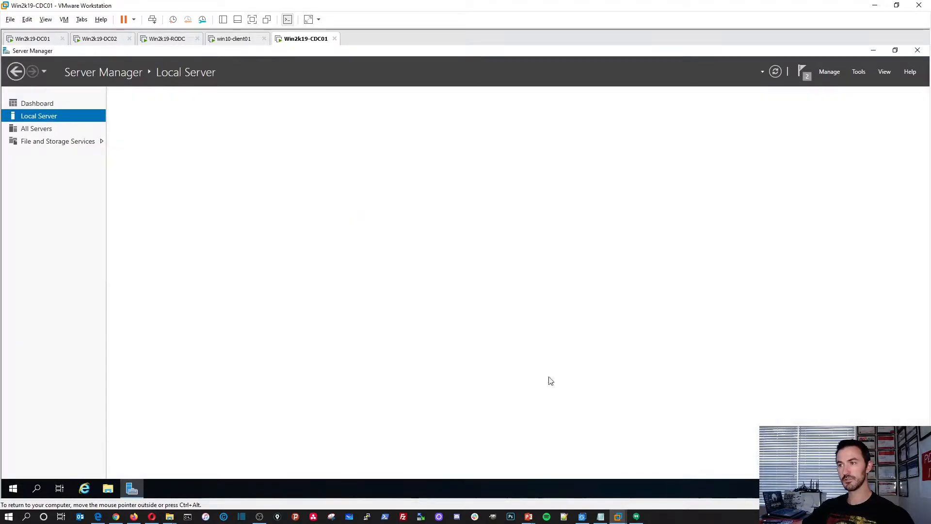
click(43, 104)
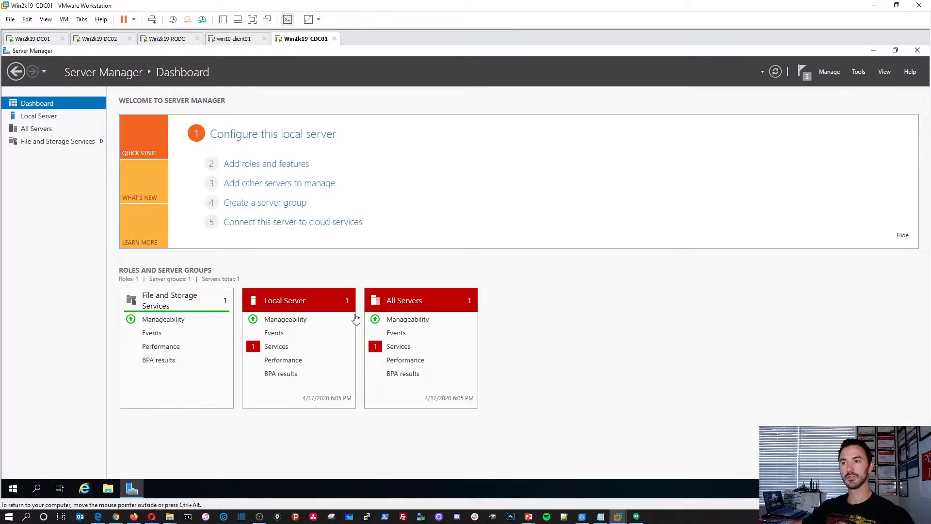
click(776, 73)
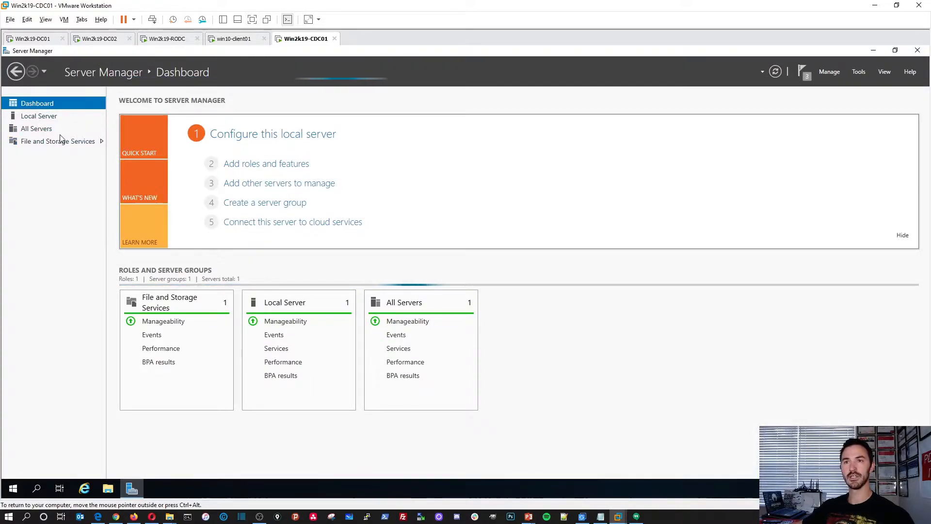
Open the Local Server properties page and bring the PowerPoint slides to the front.
click(48, 118)
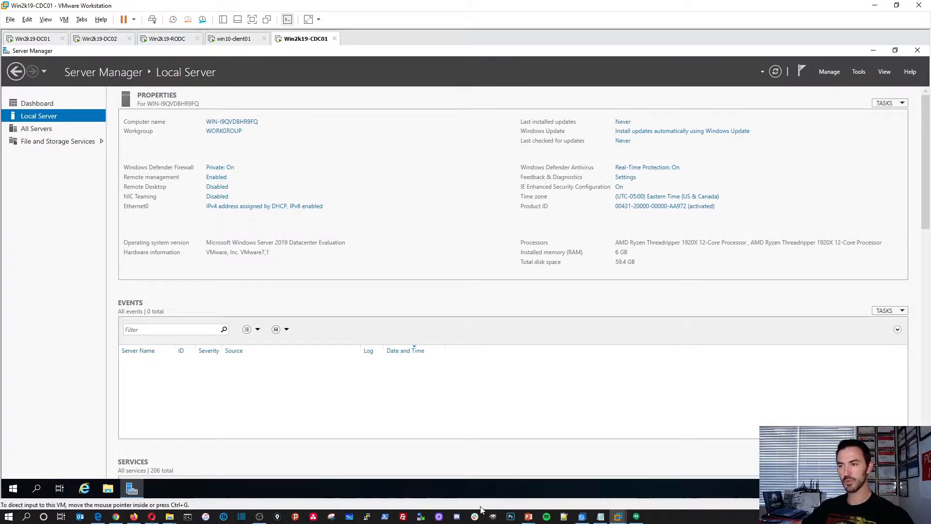
mouse_move(529, 516)
click(580, 473)
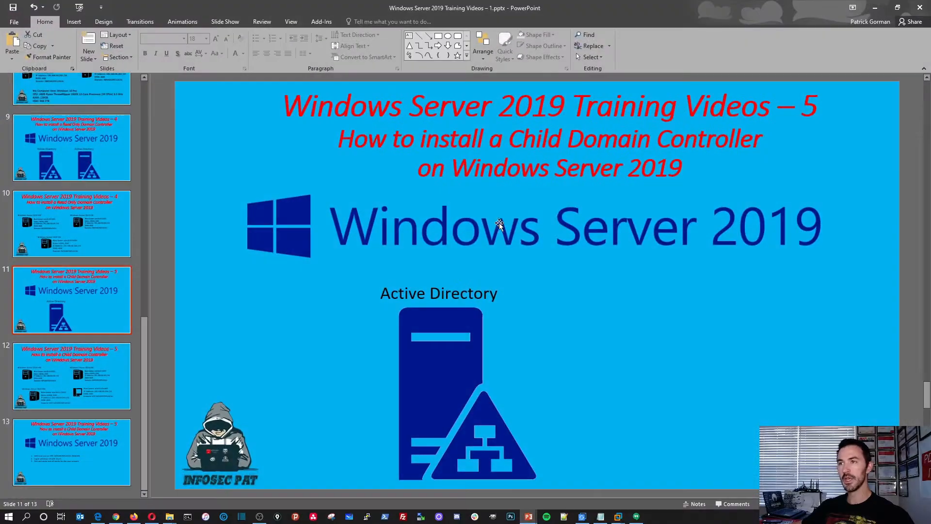
Alt+Tab from PowerPoint back to CDC01's Local Server properties in VMware Workstation.
key(alt+Tab)
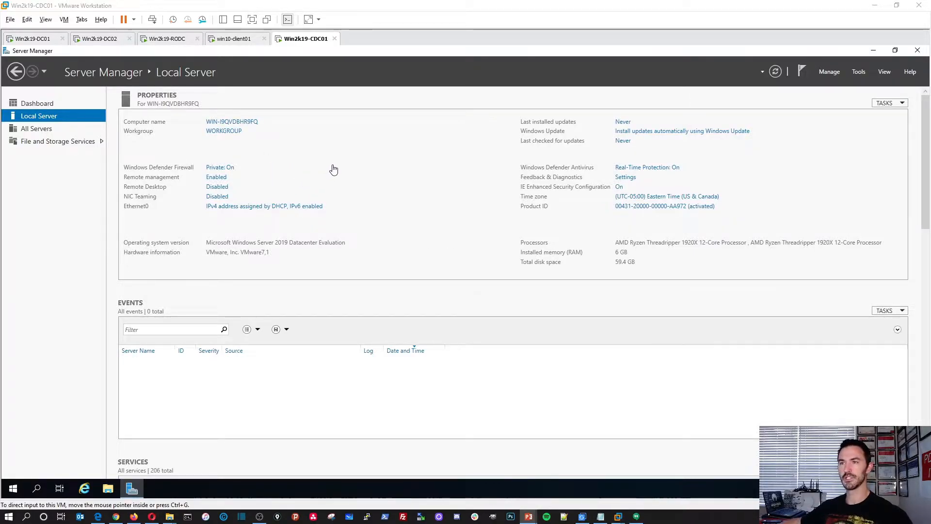
Turn IE Enhanced Security Configuration off for both Administrators and Users on CDC01.
click(628, 187)
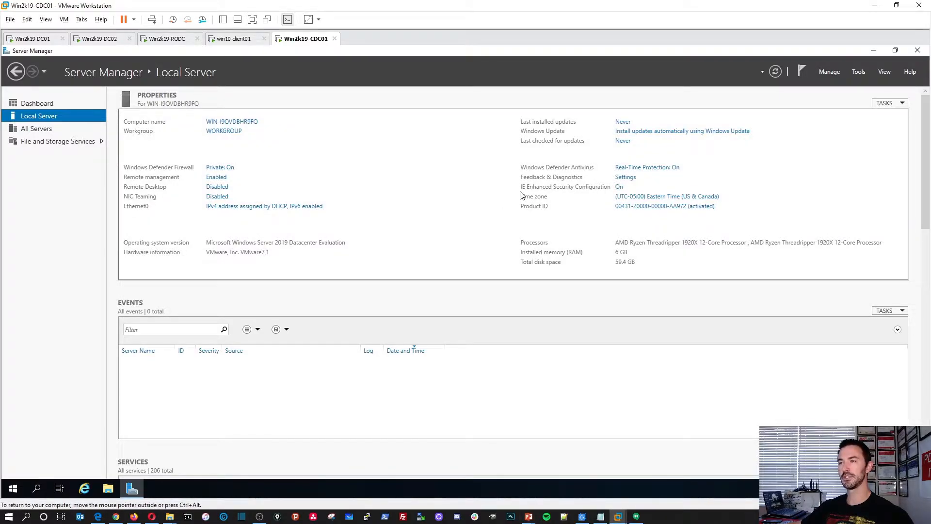
click(619, 187)
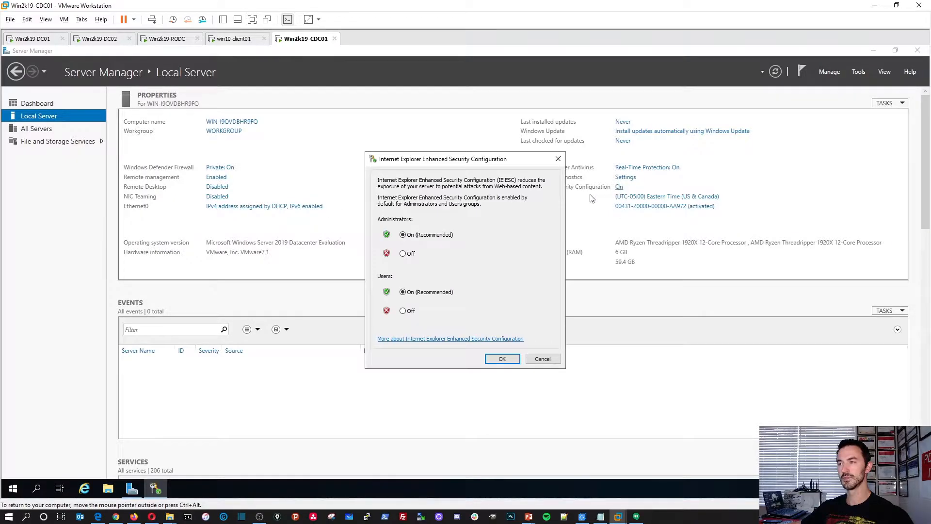
click(403, 253)
click(403, 311)
click(502, 359)
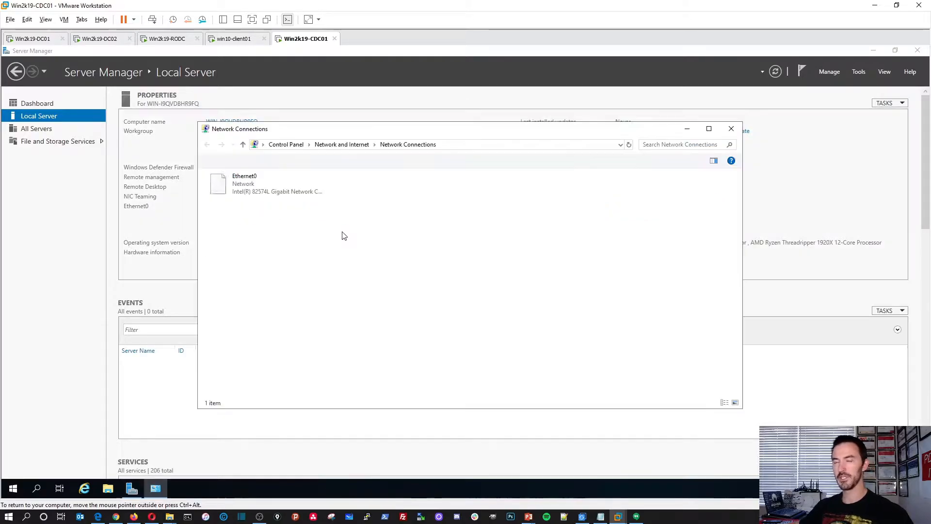
Review Ethernet0's current address details and open its IPv4 properties.
double_click(256, 189)
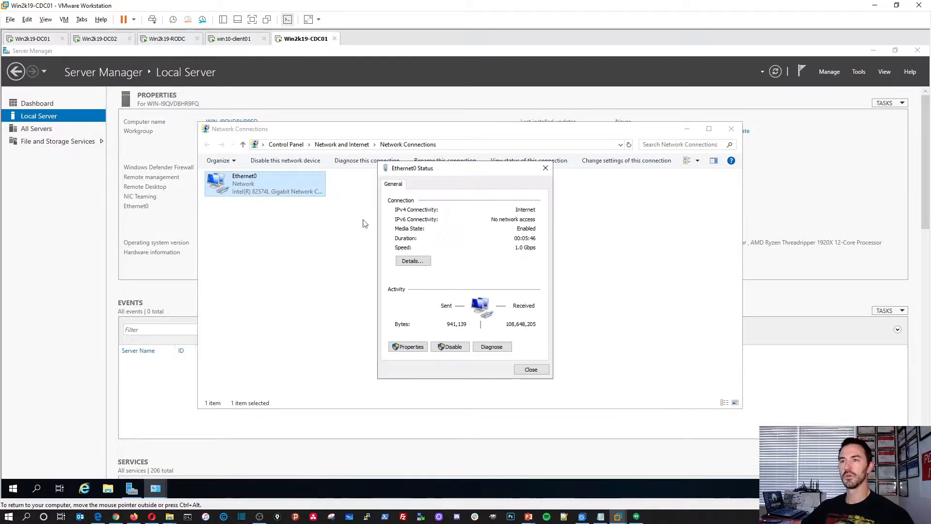
click(423, 264)
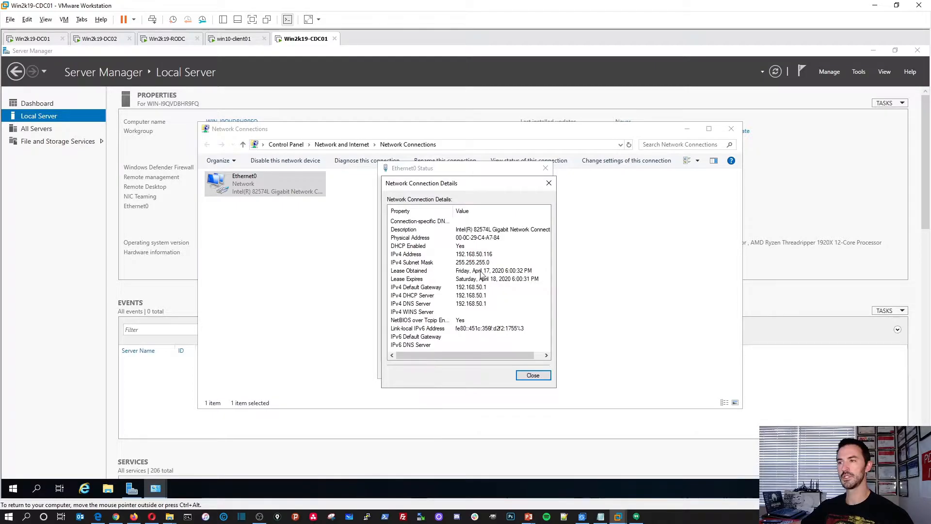
click(533, 376)
click(409, 345)
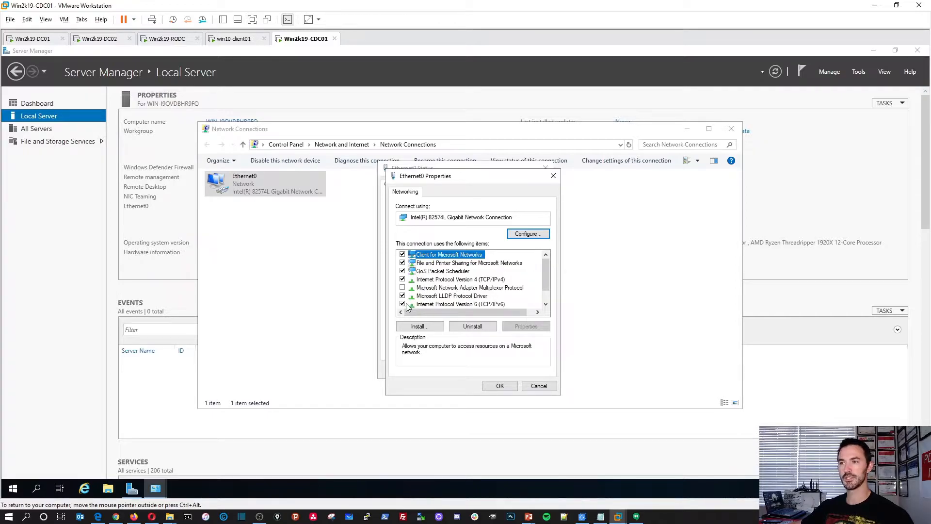
click(404, 305)
double_click(457, 280)
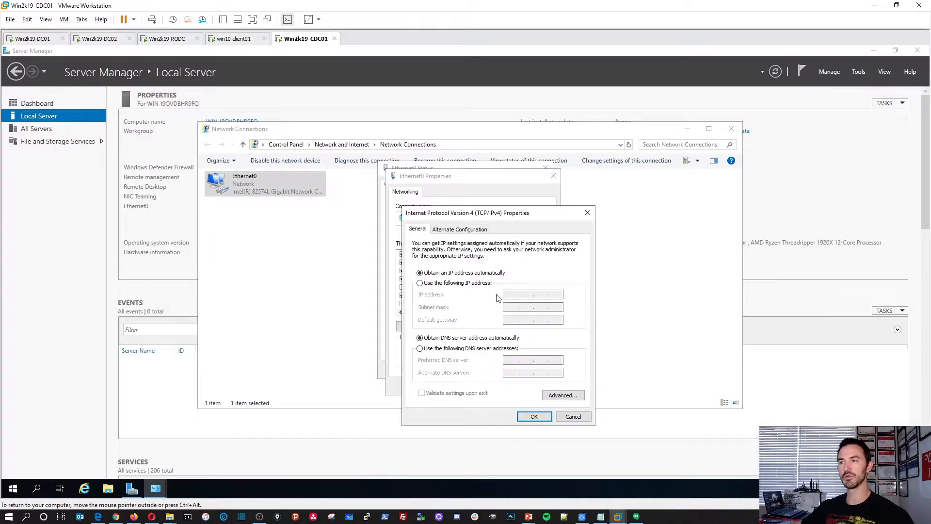
Enter static IP 192.168.50.204, mask 255.255.255.0, gateway 192.168.50.1, DNS 192.168.50.201 and 192.168.50.202.
click(480, 284)
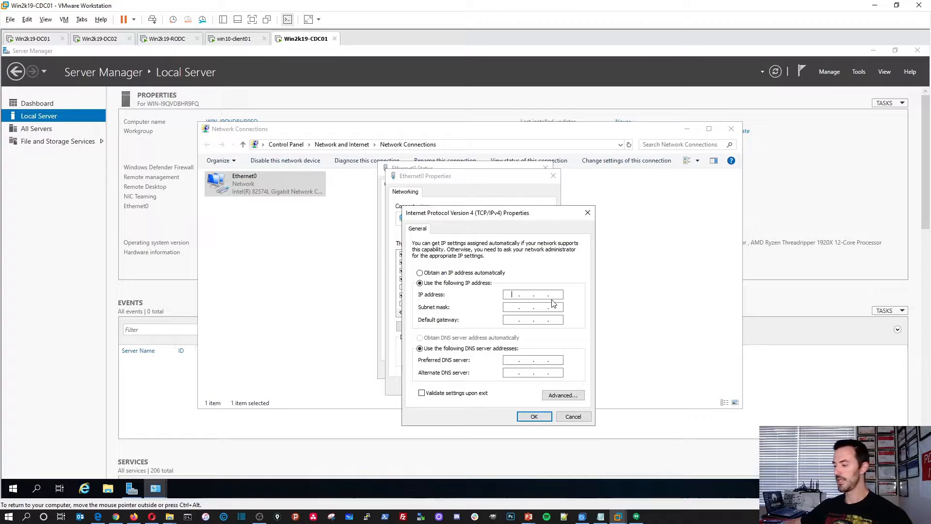
click(512, 294)
text(192 . )
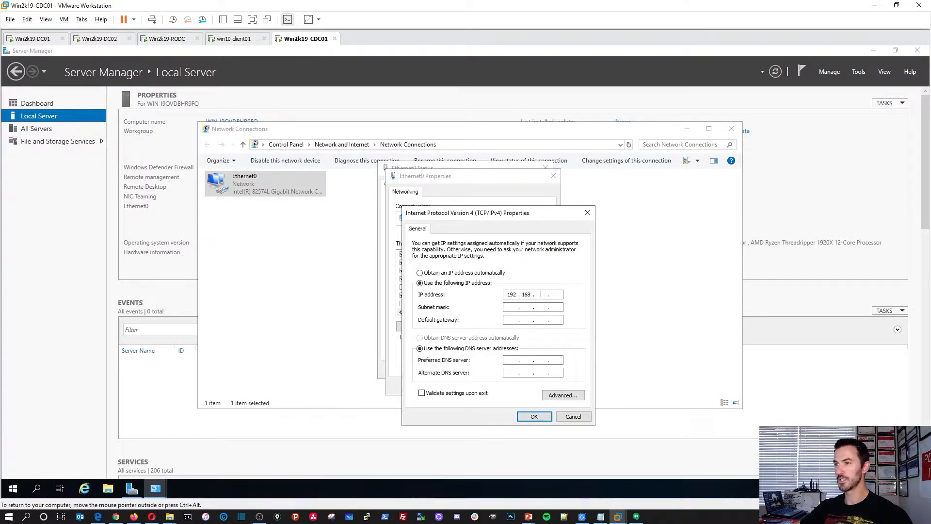
text(168 . 50)
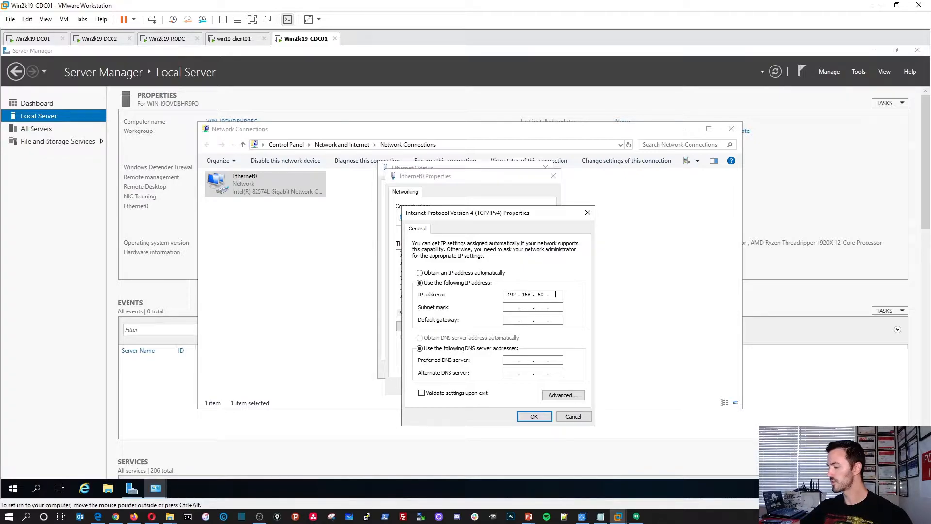
key(Tab)
key(Tab)
text(192 . 168 . 50 . 1)
key(Tab)
key(Tab)
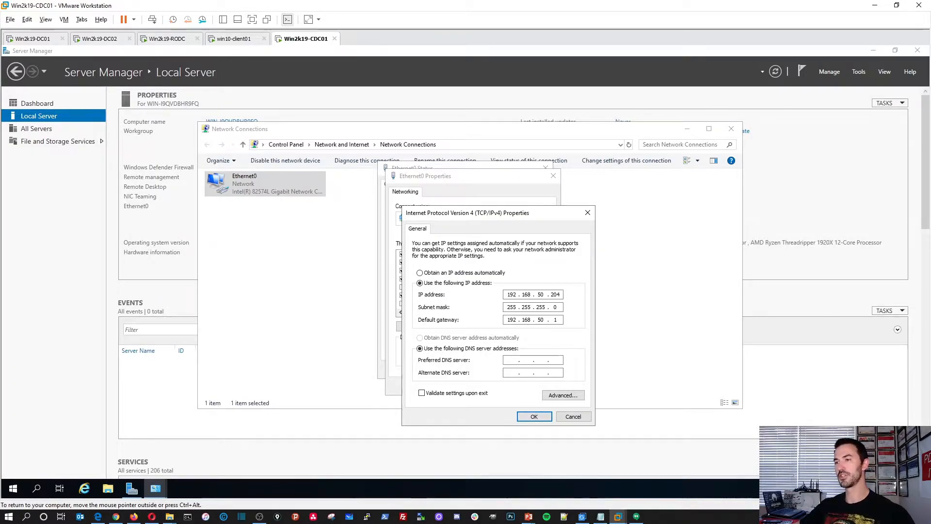
text(192 . 168 . 50 . 2)
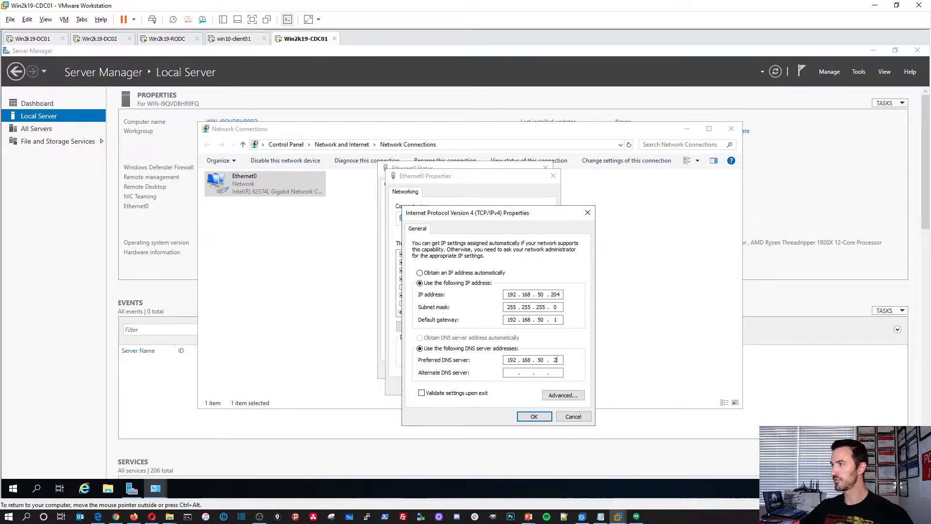
text(1921658)
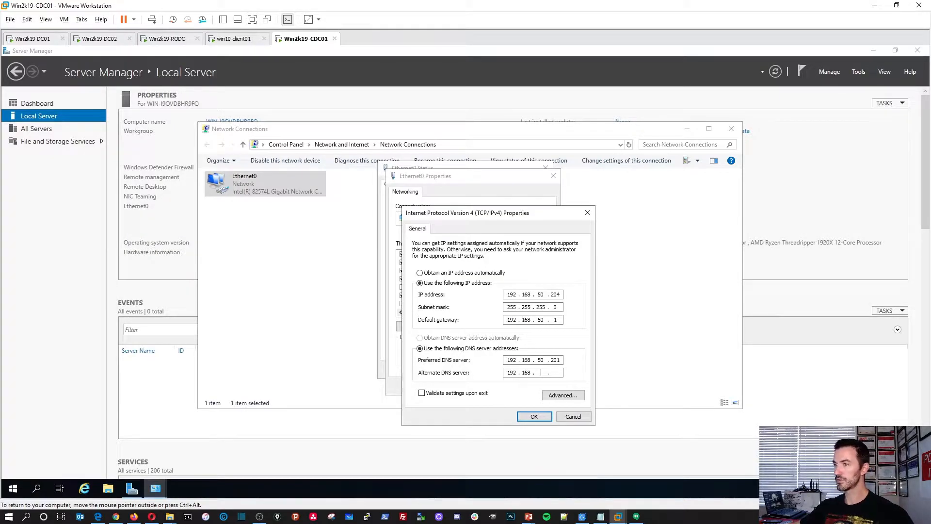
text(50.)
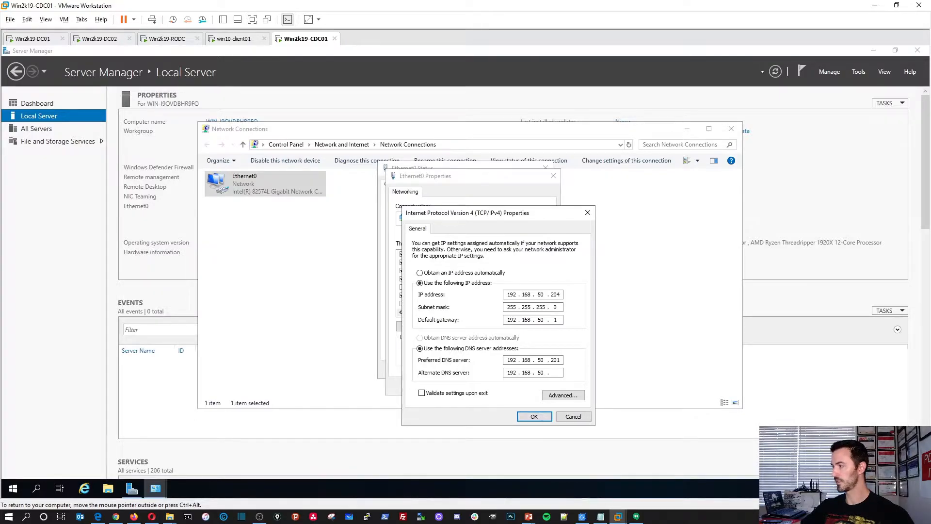
Add 192.168.50.204 and 8.8.8.8 to the DNS server list in Advanced TCP/IP Settings.
click(564, 396)
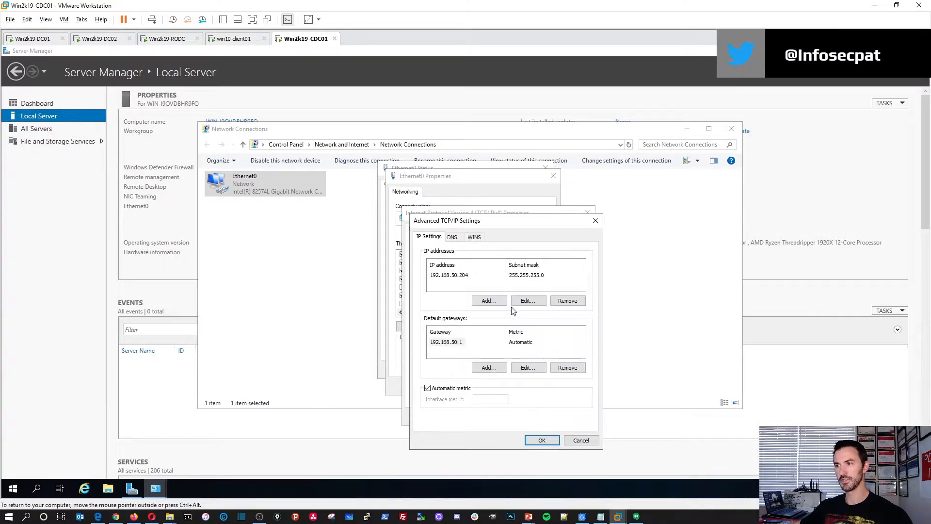
click(452, 237)
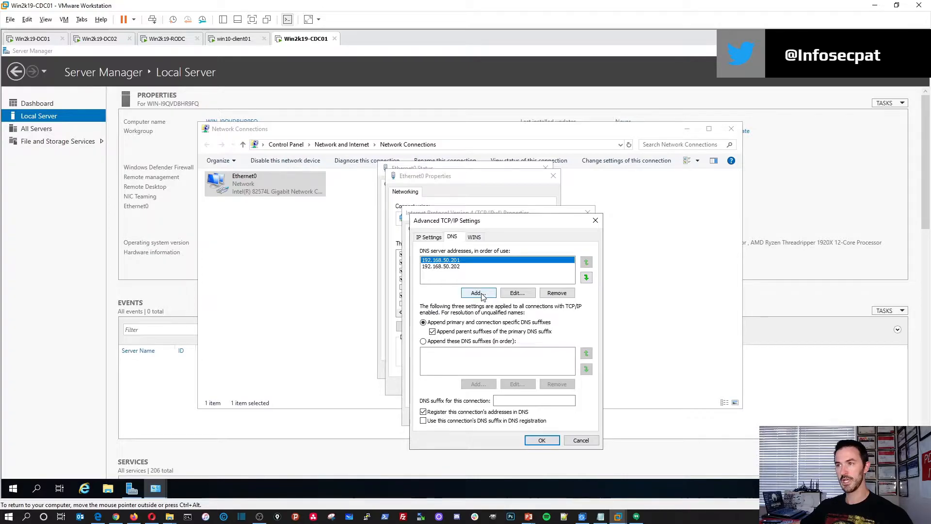
click(478, 293)
text(1)
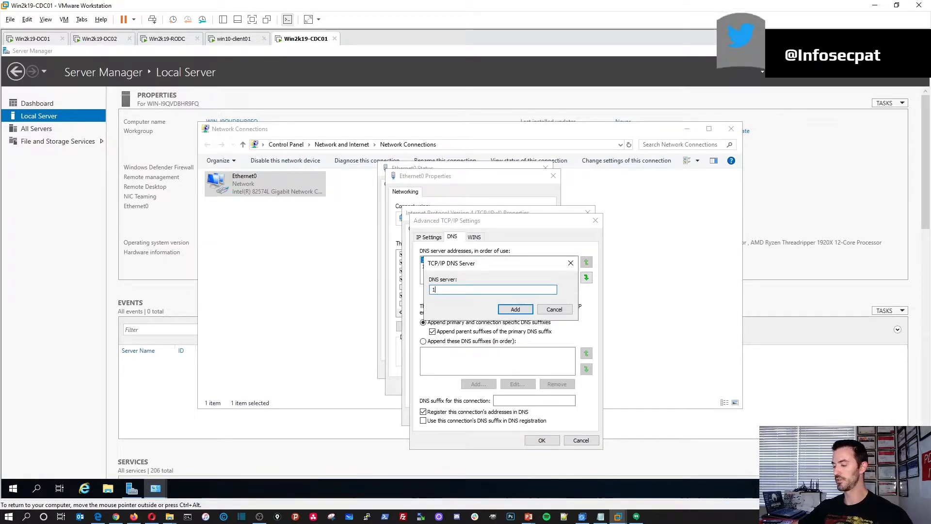
text(92.168.50.204)
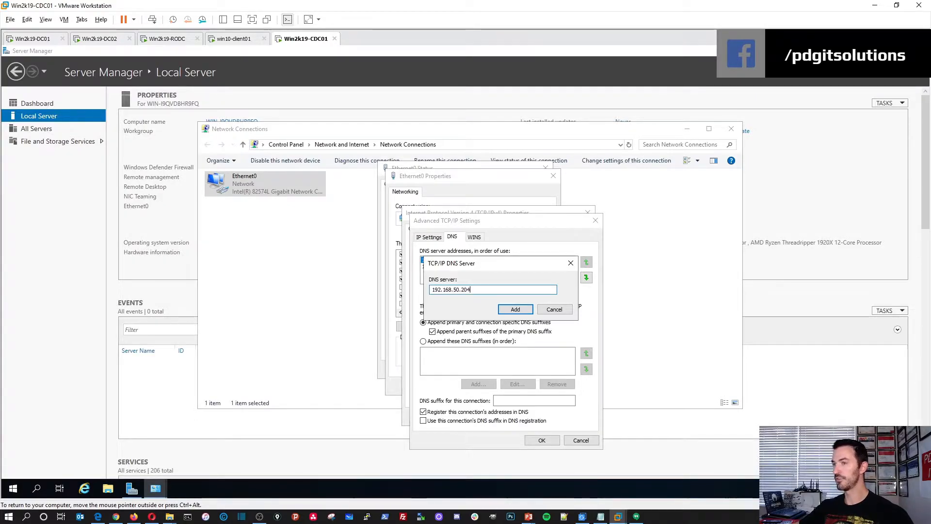
click(507, 309)
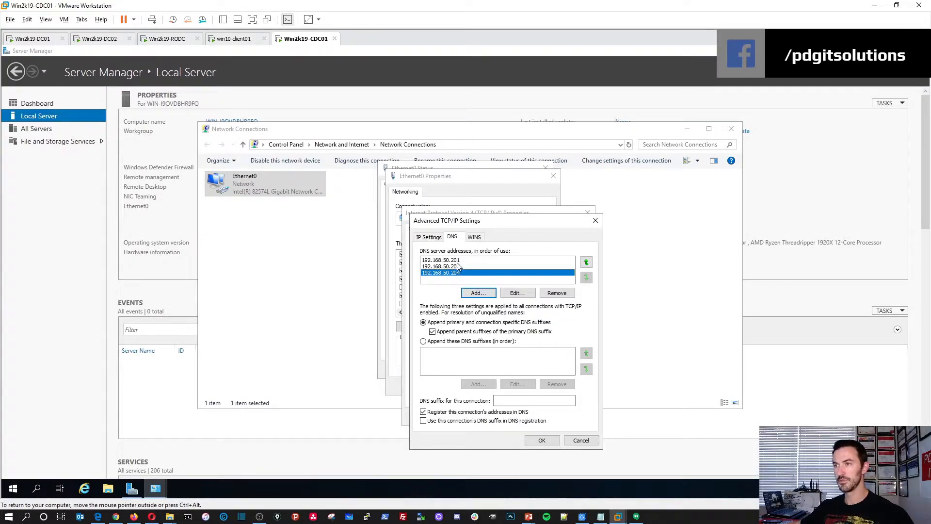
click(480, 293)
text(8.8.8.8)
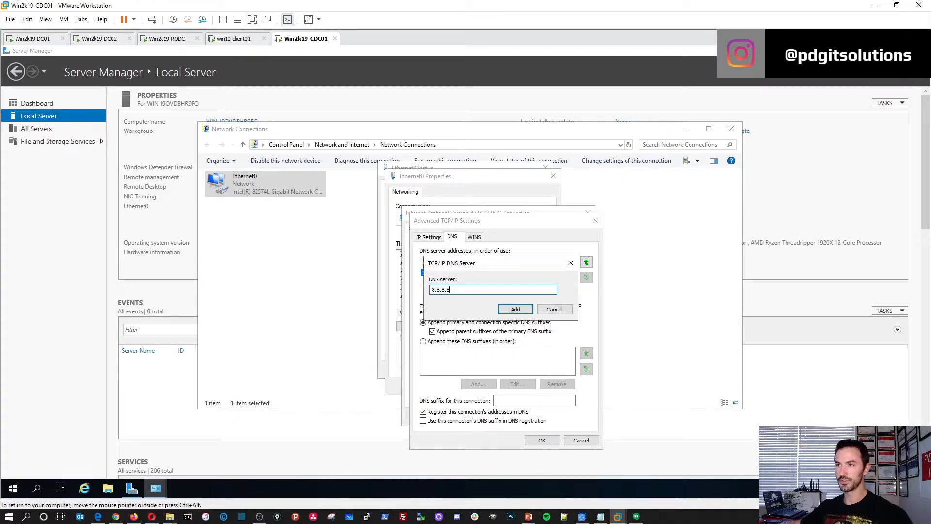
click(516, 310)
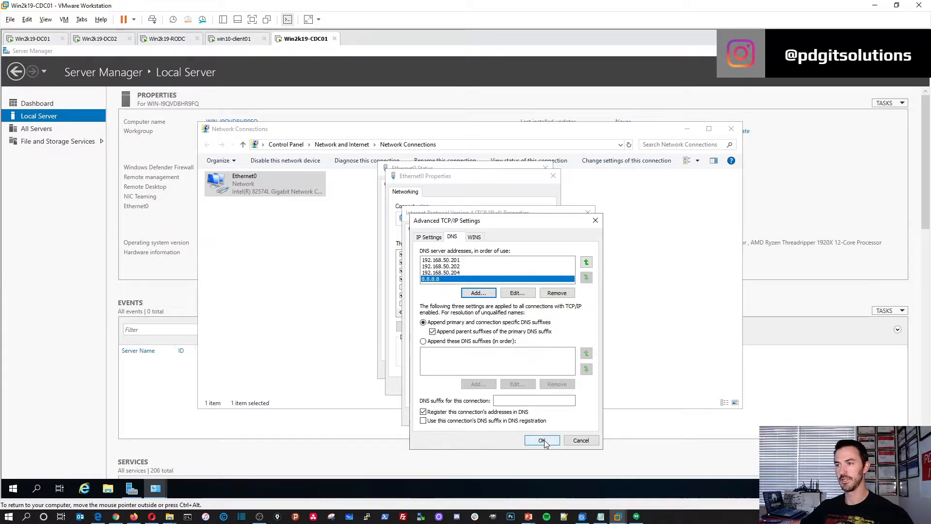
Save the IPv4 and Ethernet0 settings, skip diagnostics, and close the status window.
click(541, 440)
click(534, 417)
click(505, 389)
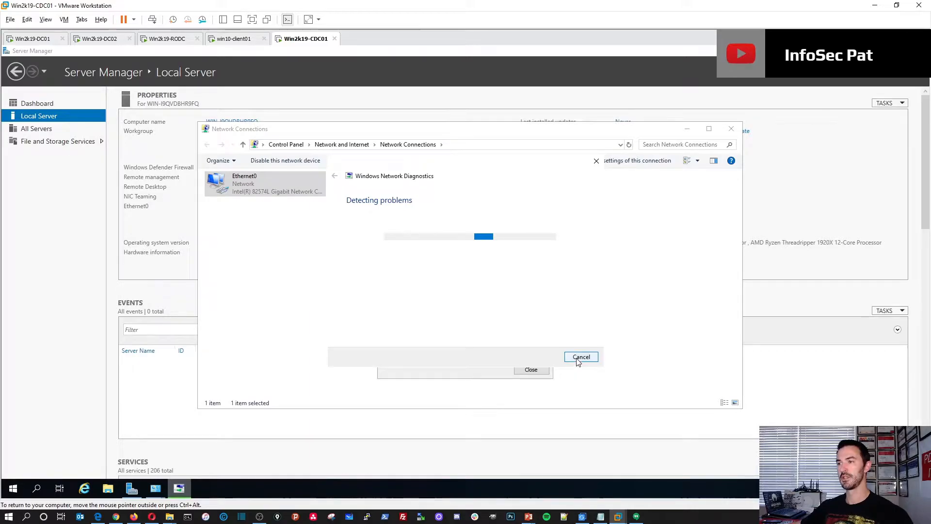
click(582, 359)
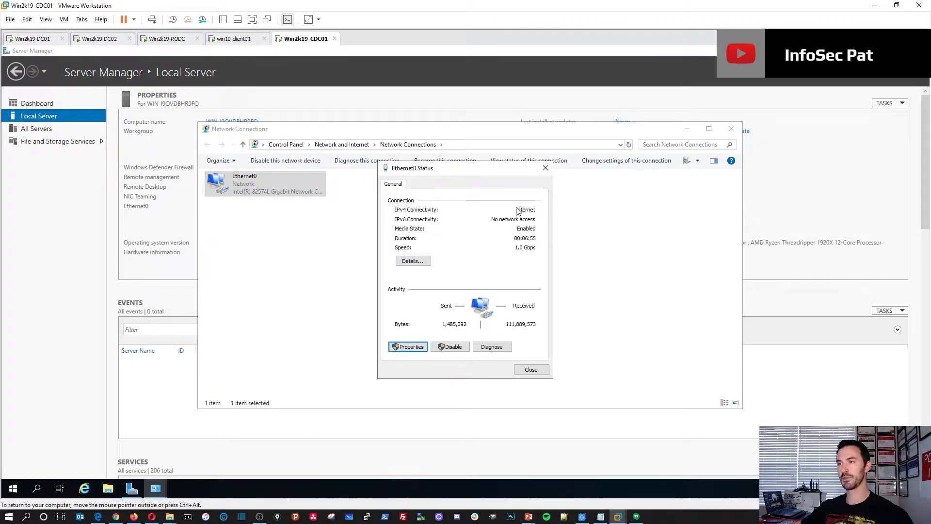
click(532, 371)
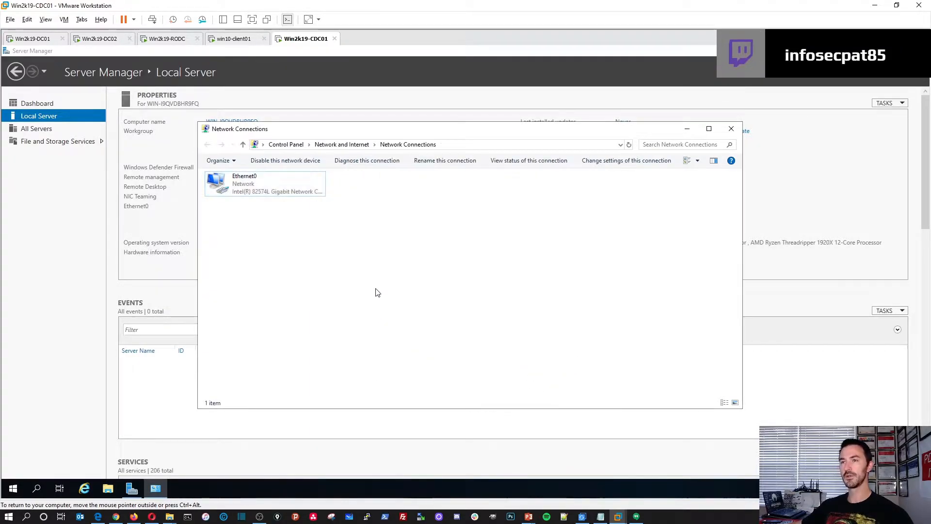
Rename the server to Win2k19-CDC01 and restart it immediately to apply the change.
click(731, 129)
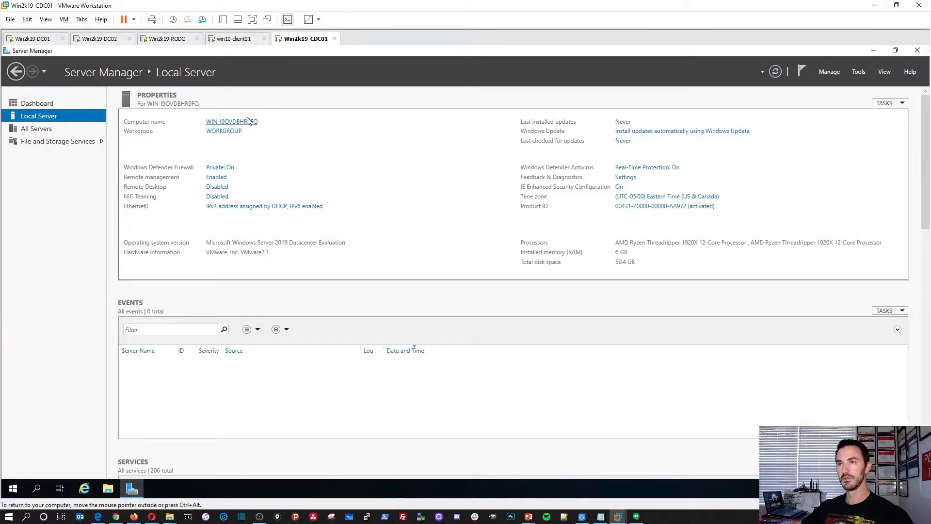
click(232, 121)
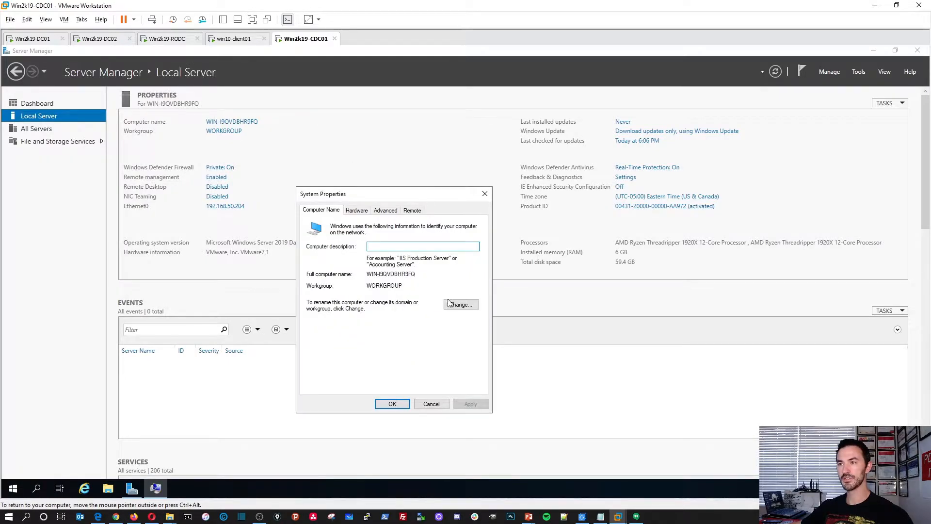
click(454, 305)
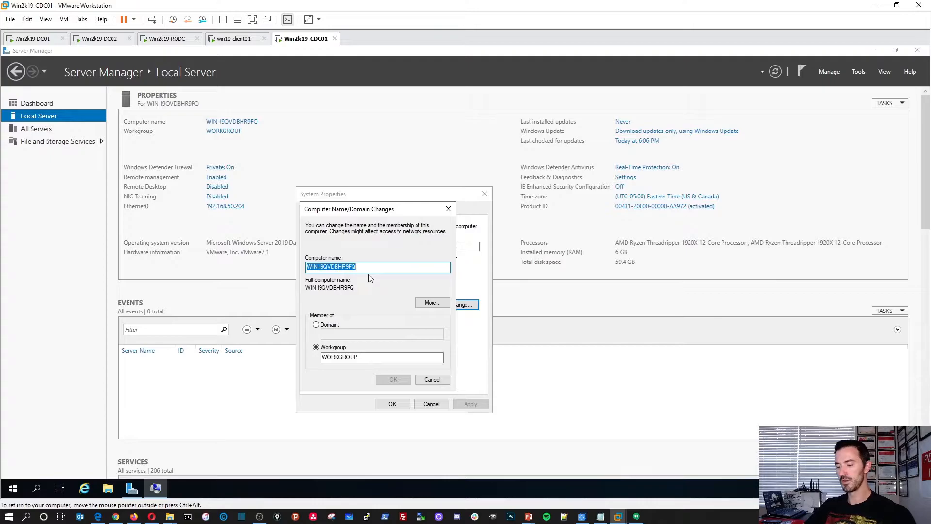
text(Win2k19-CDC)
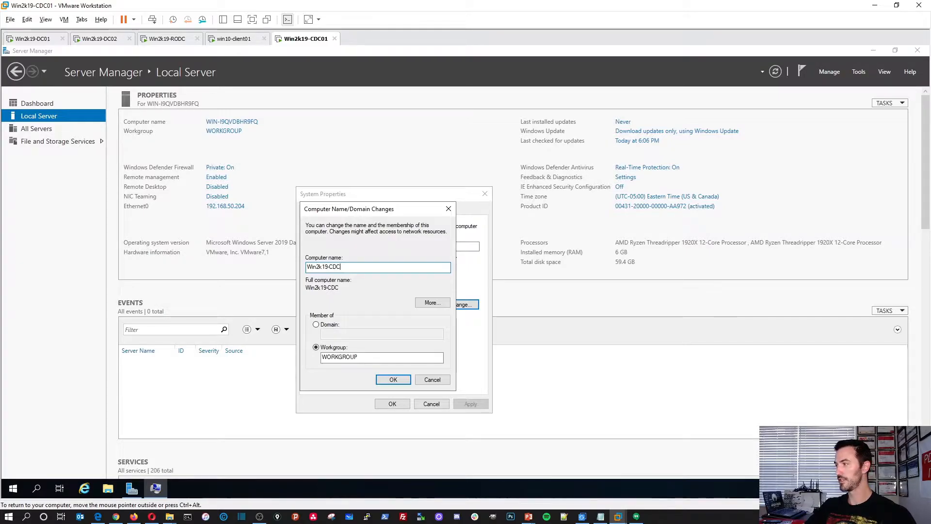
text(01)
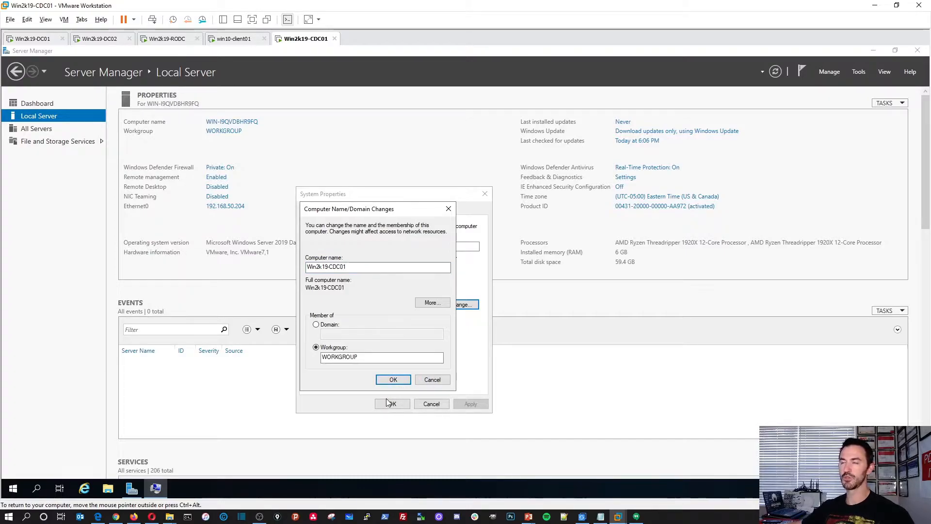
key(Return)
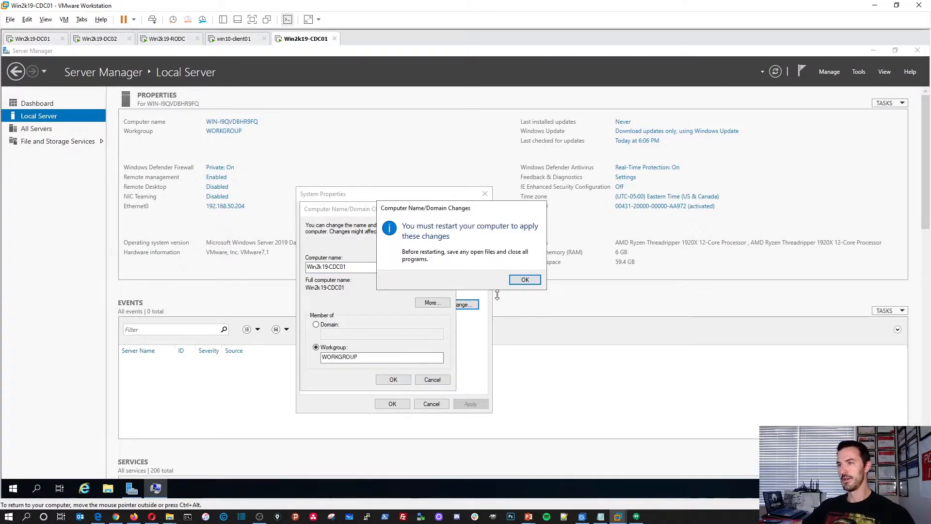
click(523, 278)
click(393, 404)
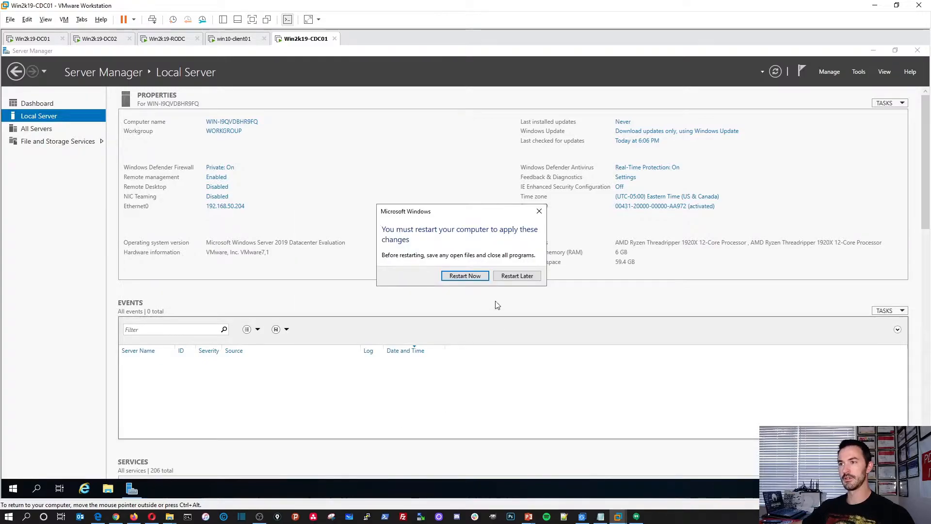
click(473, 275)
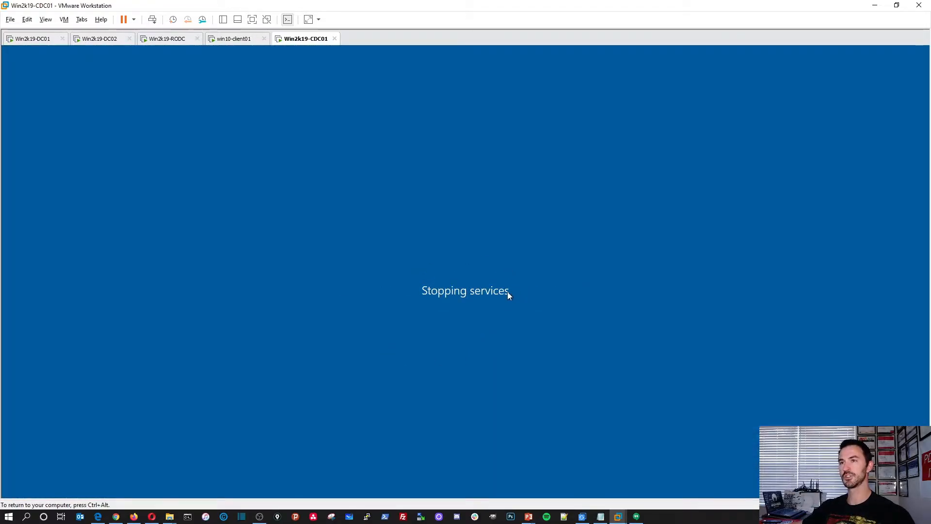
click(88, 43)
Sign in to the Win2k19-RODC virtual machine with the administrator password.
click(156, 41)
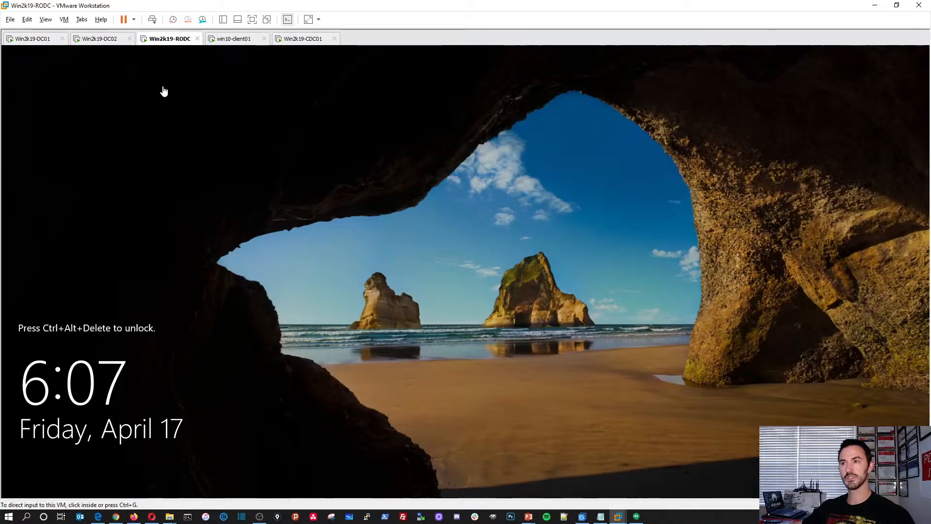
click(188, 188)
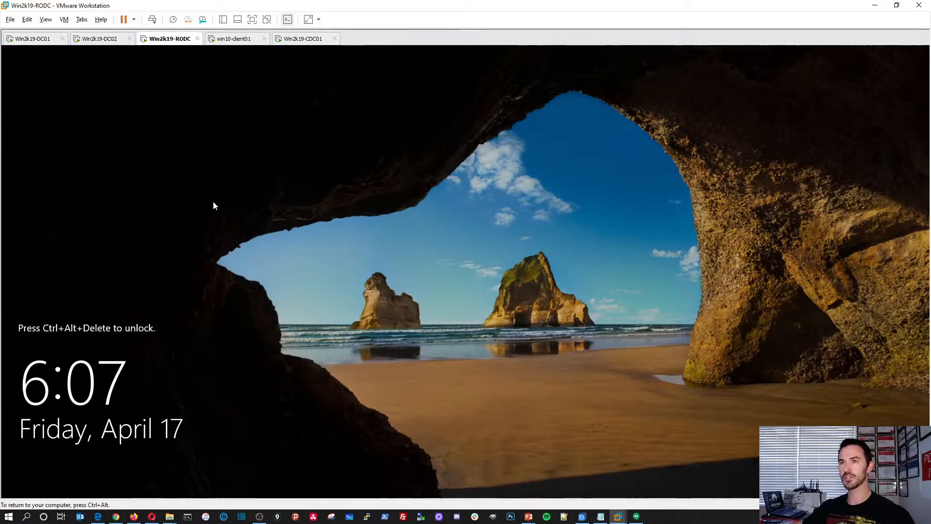
click(153, 19)
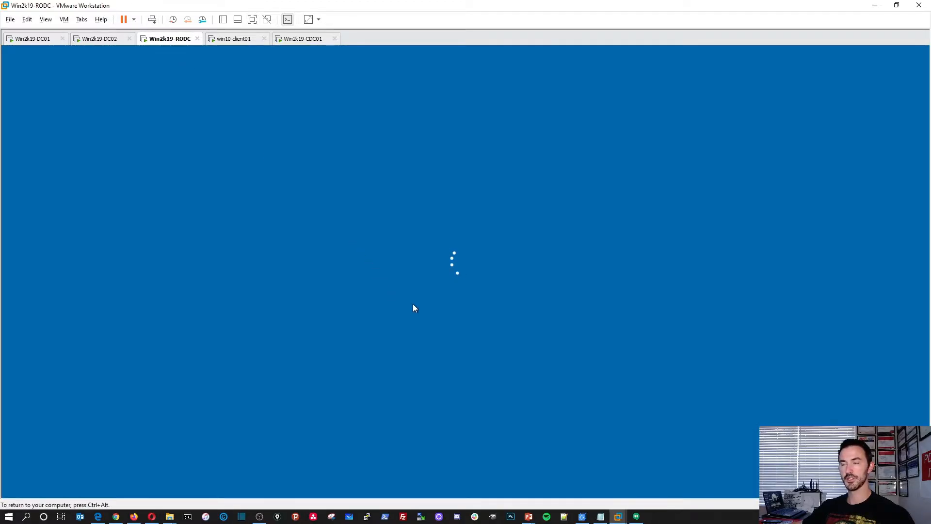
text(********)
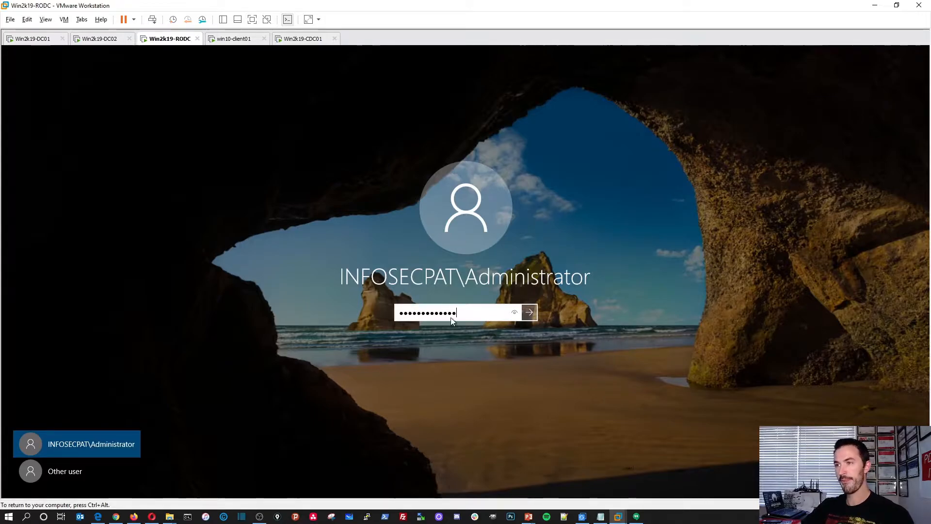
text(*****)
key(Return)
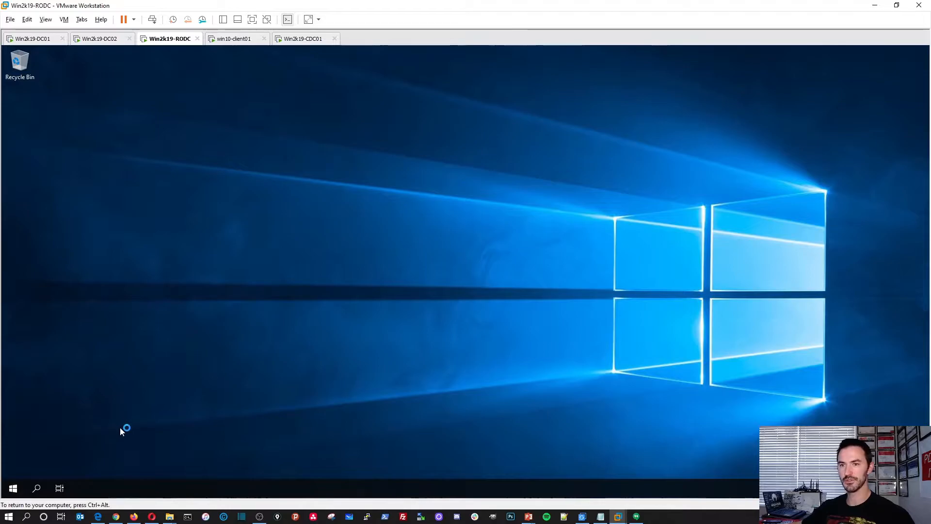
Shut down Win2k19-RODC from the quick administration menu with the default reason.
right_click(13, 488)
mouse_move(60, 461)
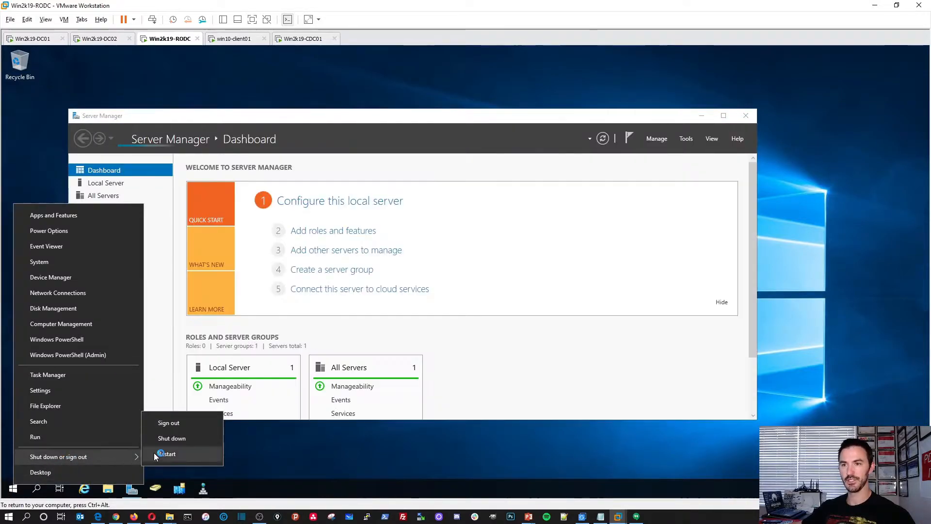
click(181, 442)
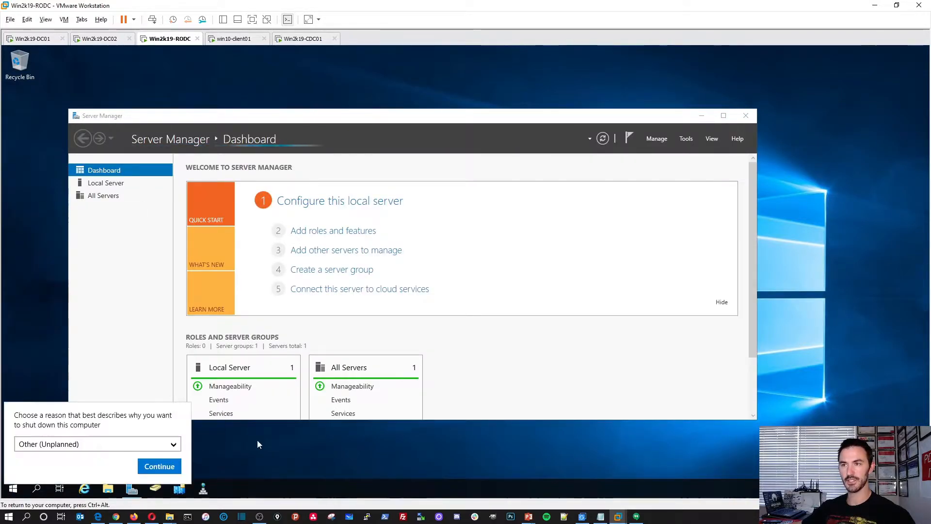
click(160, 467)
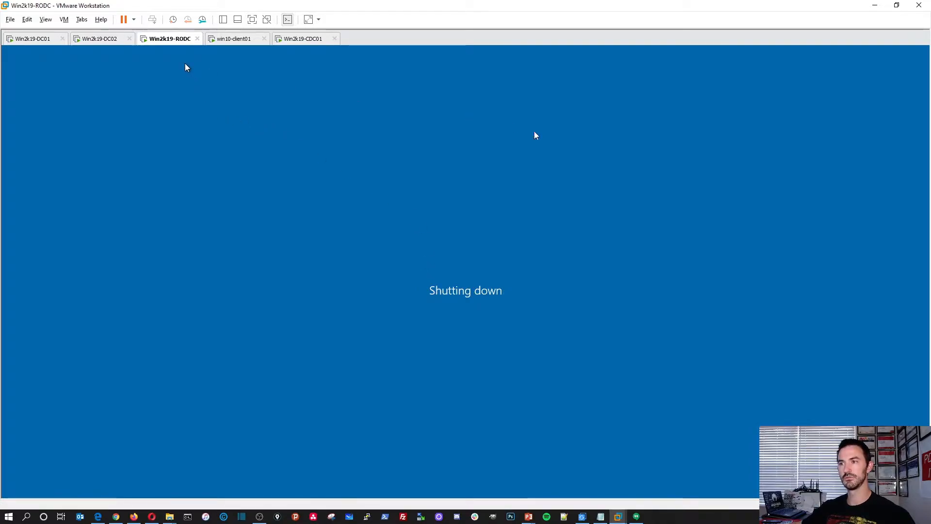
click(231, 39)
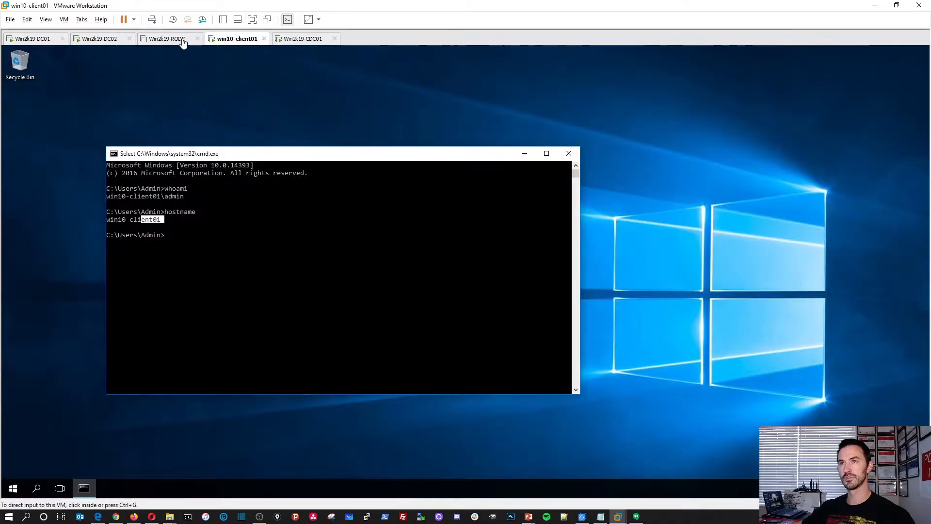
click(182, 41)
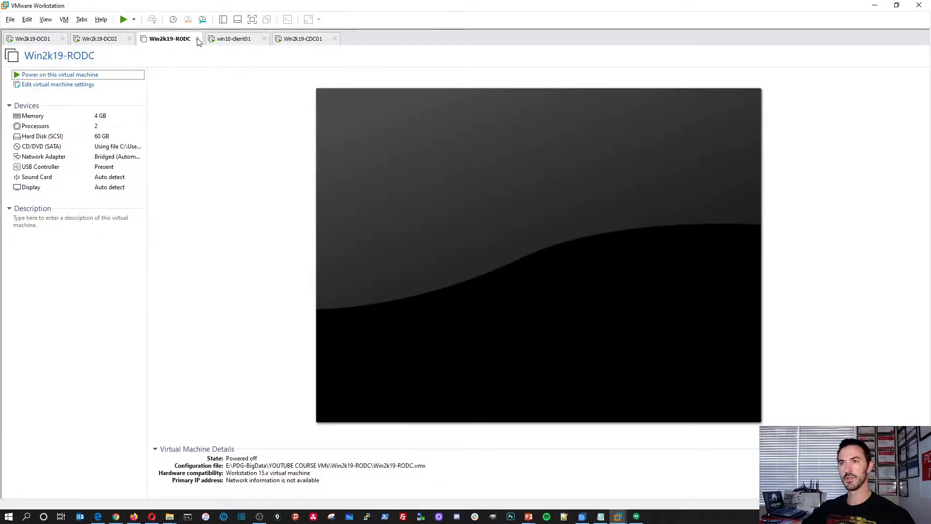
Close the powered-off Win2k19-RODC tab and sign in to Win2k19-CDC01 as Administrator.
click(197, 40)
click(235, 42)
click(346, 271)
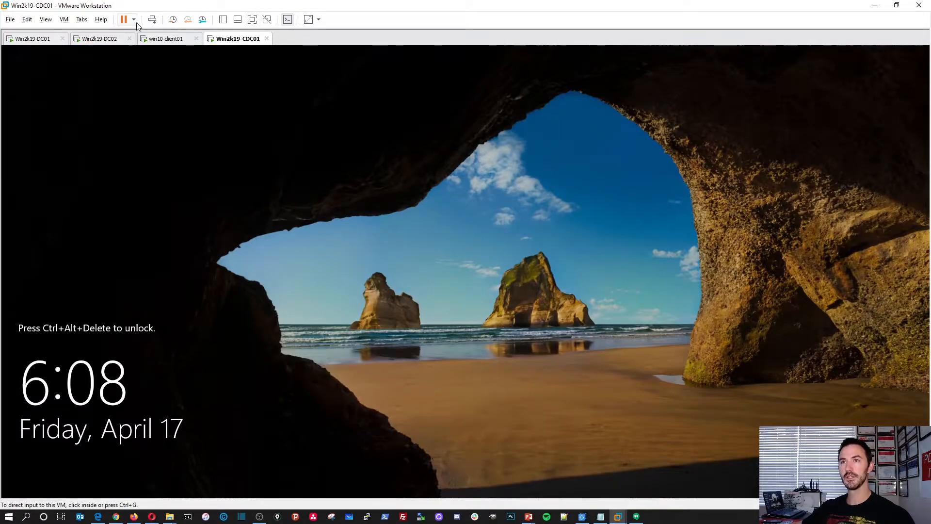
click(151, 19)
text(*************)
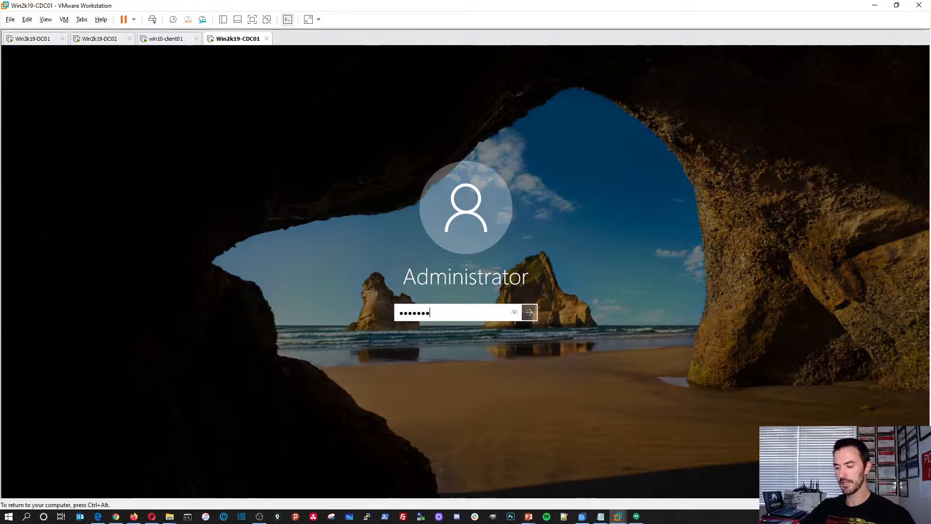
key(Return)
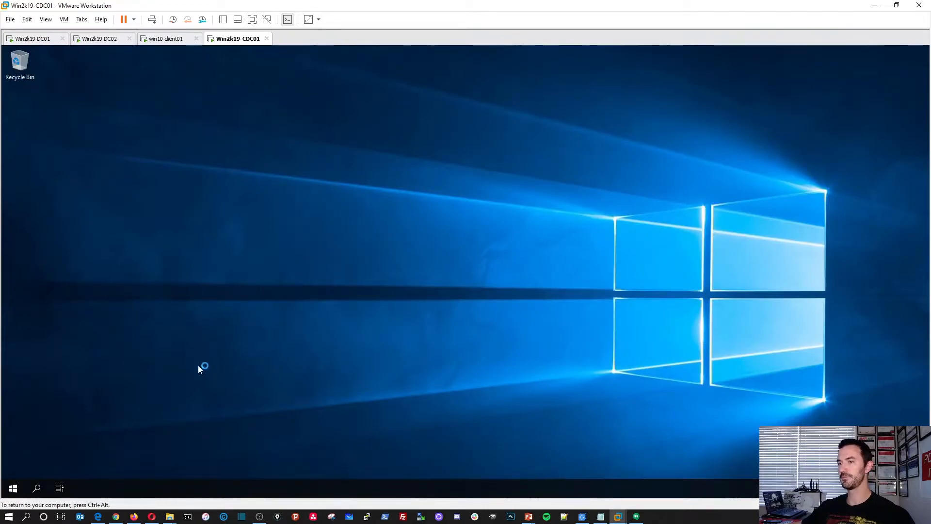
click(13, 488)
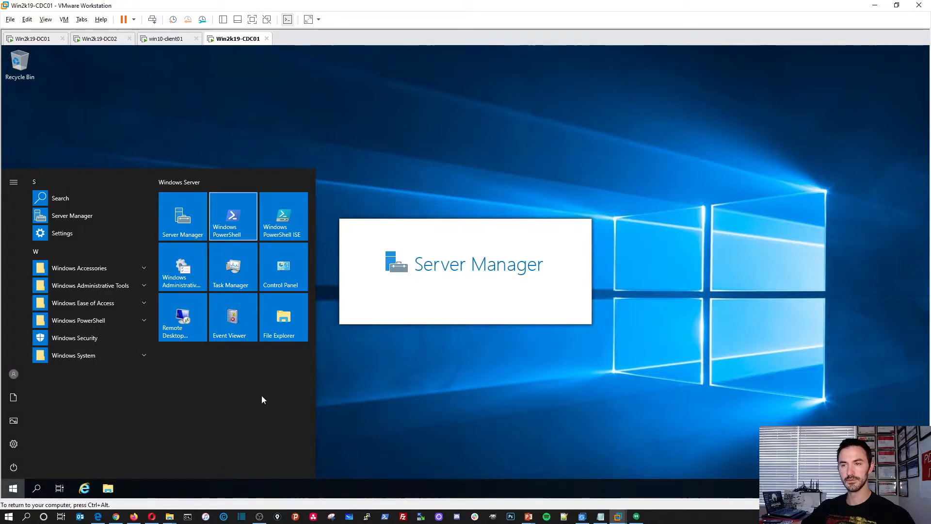
Bring up the local server's System Properties from Server Manager on CDC01.
right_click(13, 490)
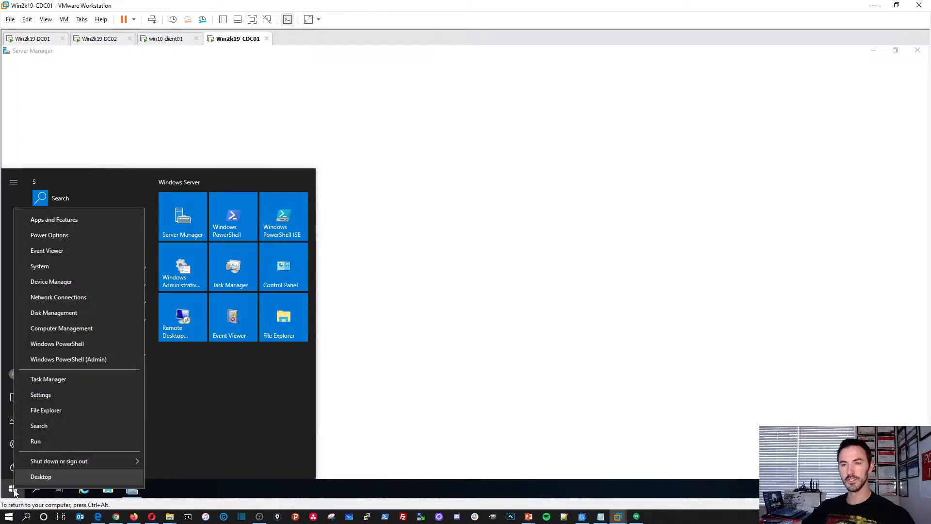
click(410, 197)
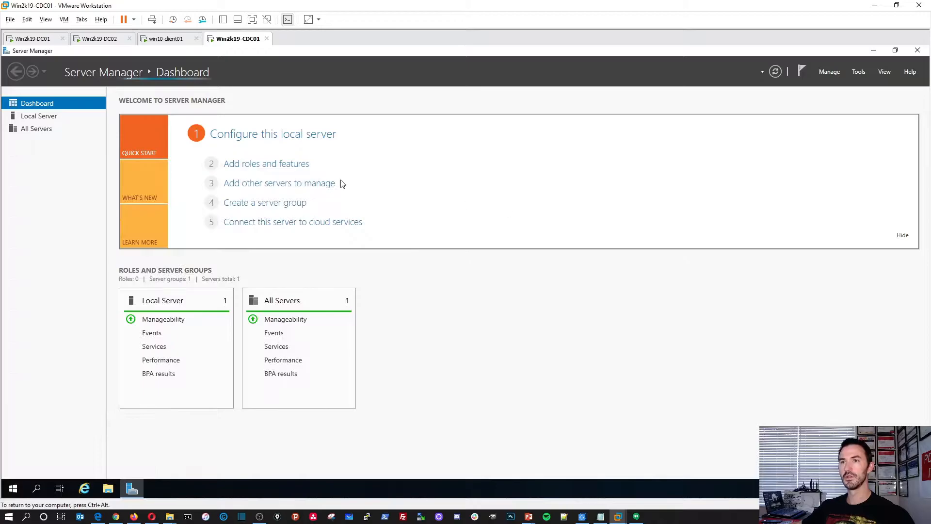
click(54, 116)
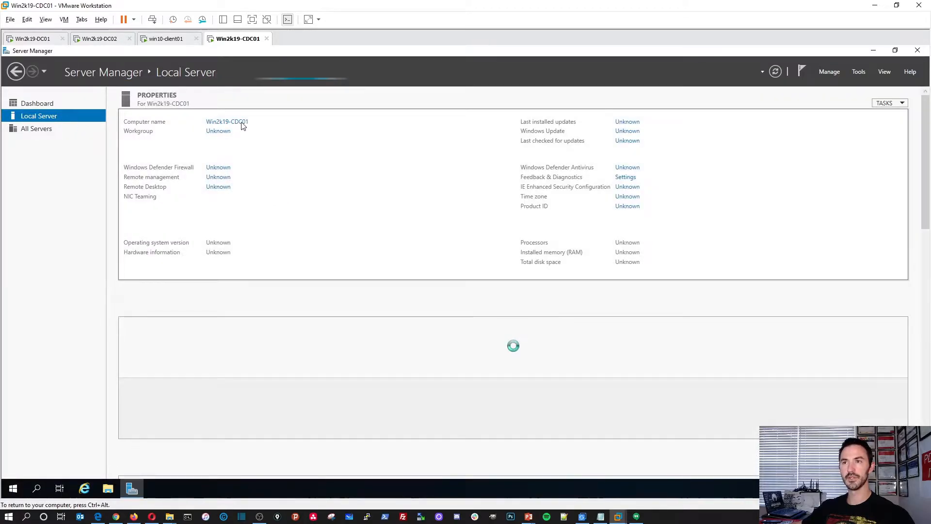
click(242, 124)
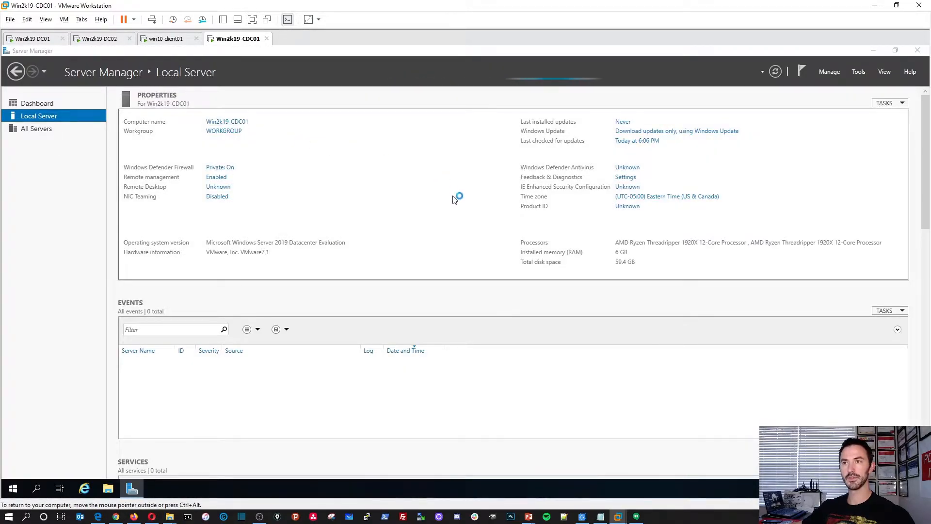
drag(163, 71, 420, 130)
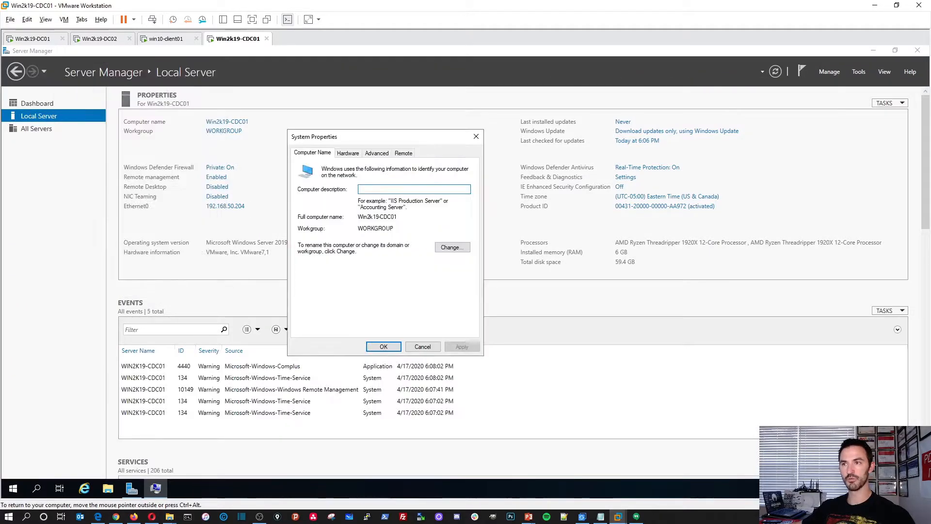
Join the computer to the INFOSECPAT.LOCAL domain using the domain administrator credentials.
click(458, 248)
click(324, 268)
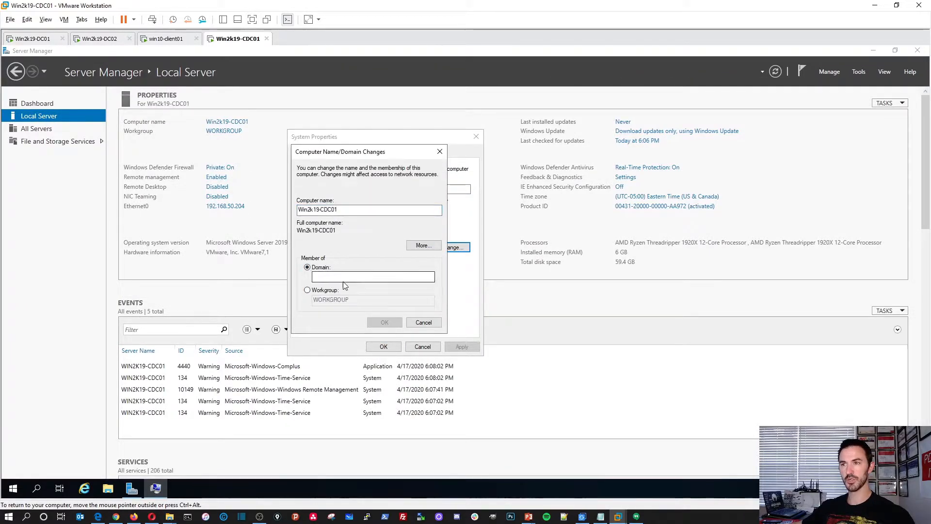
click(373, 276)
text(INFOSEC)
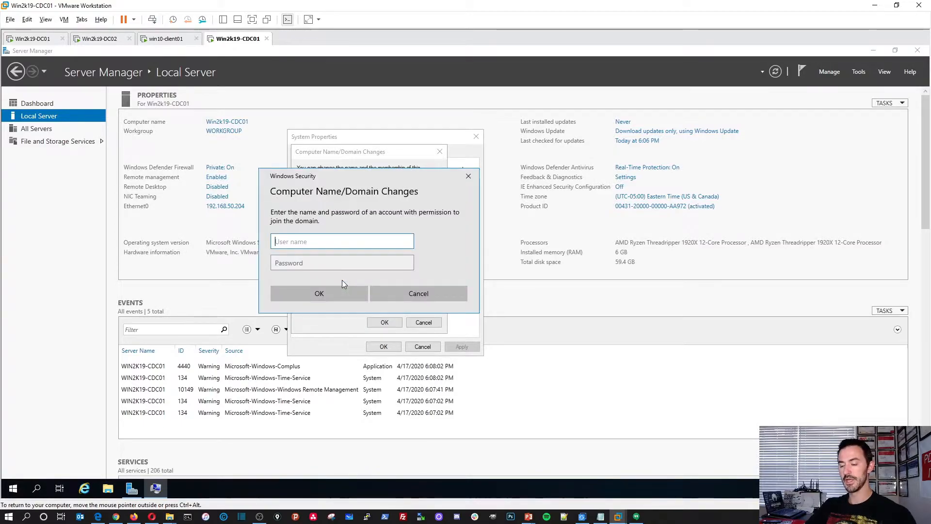
text(administrator)
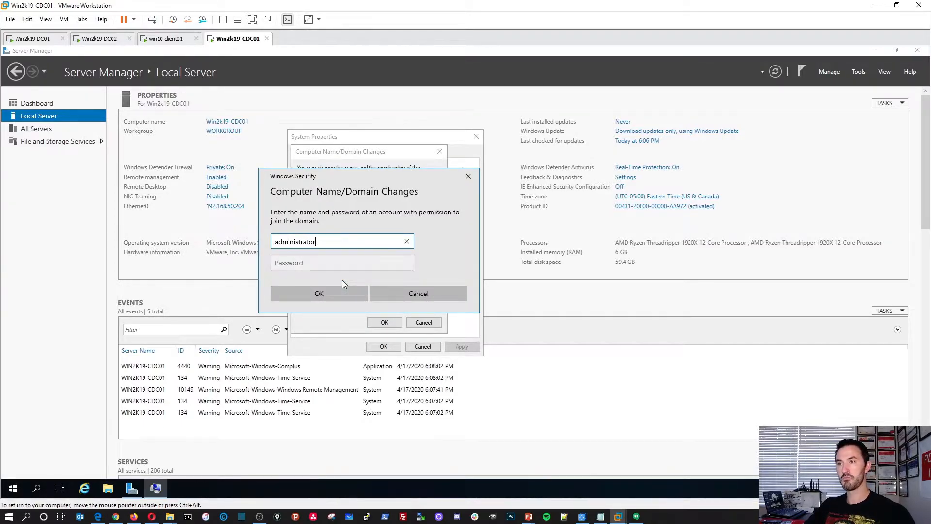
key(Tab)
text(••••••••••••)
key(Return)
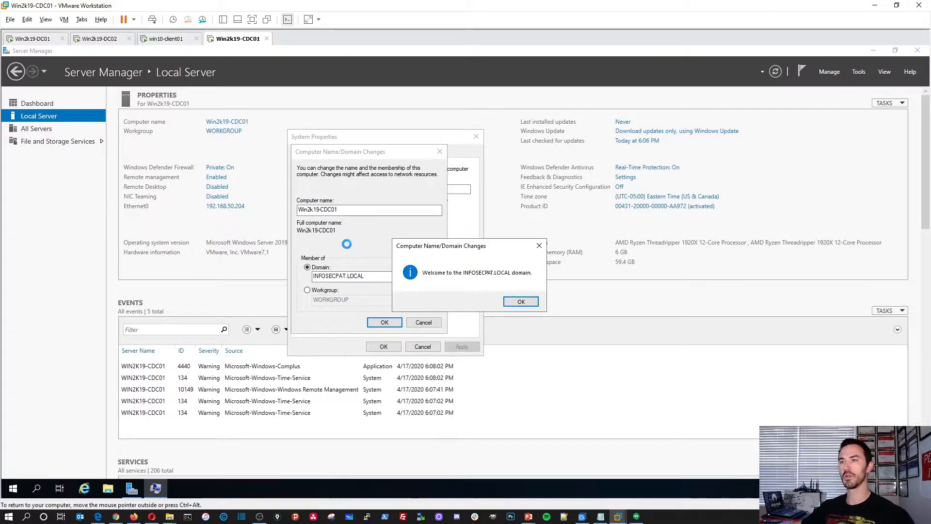
Accept the domain welcome and restart notices, restart CDC01, and move to Win2k19-DC01.
click(521, 301)
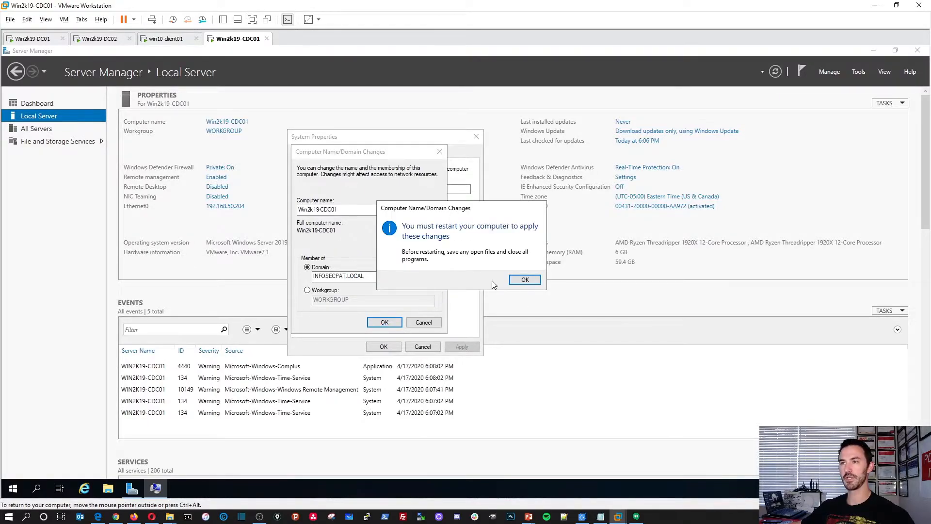
click(524, 281)
click(384, 346)
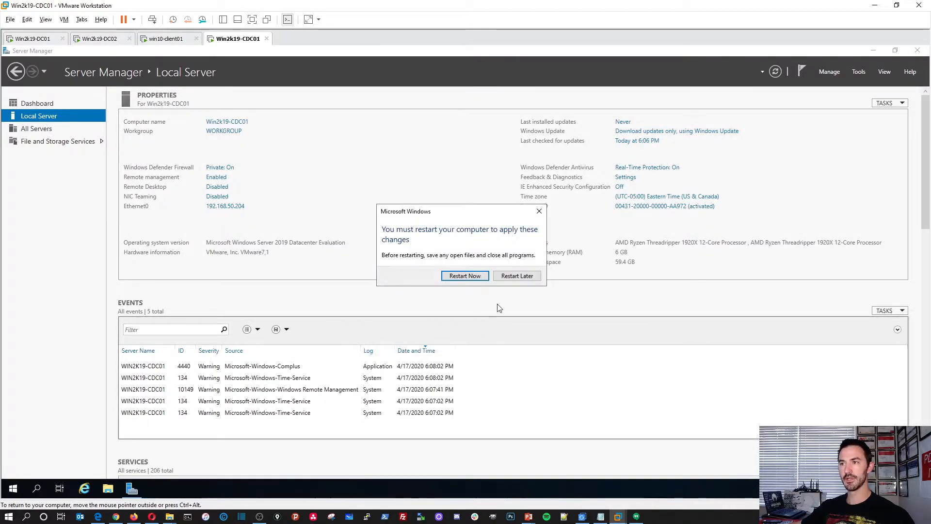
click(464, 276)
click(33, 38)
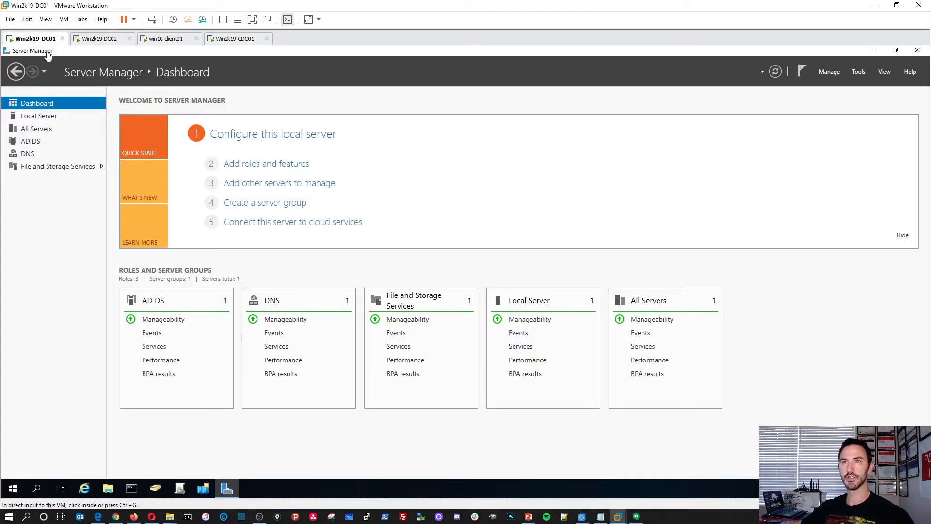
On DC01, locate WIN2K19-CDC01 in ADUC's Computers container, also checking FLORIDA Servers.
click(873, 51)
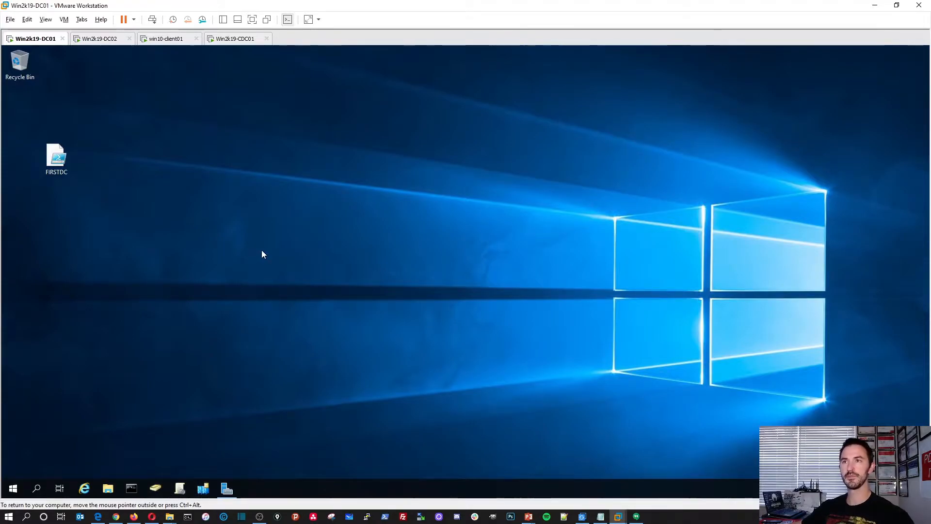
key(alt+Tab)
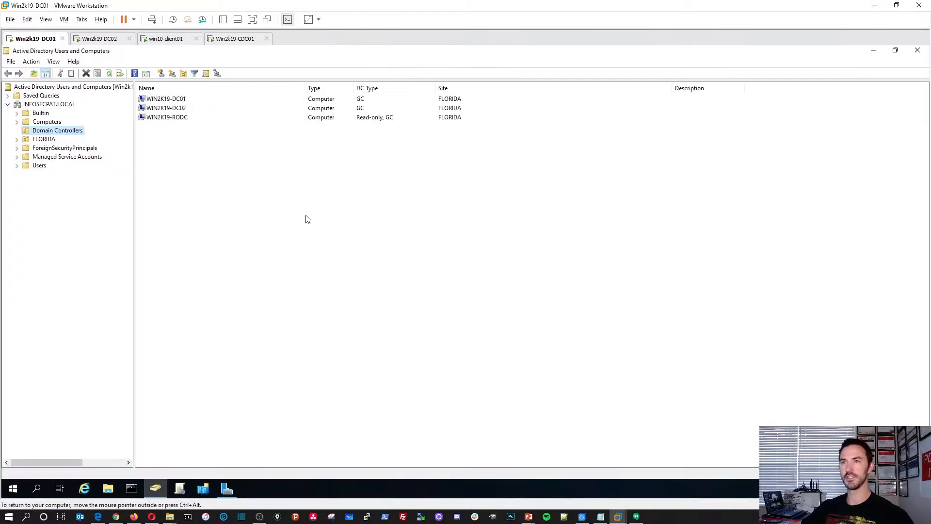
click(55, 122)
click(186, 103)
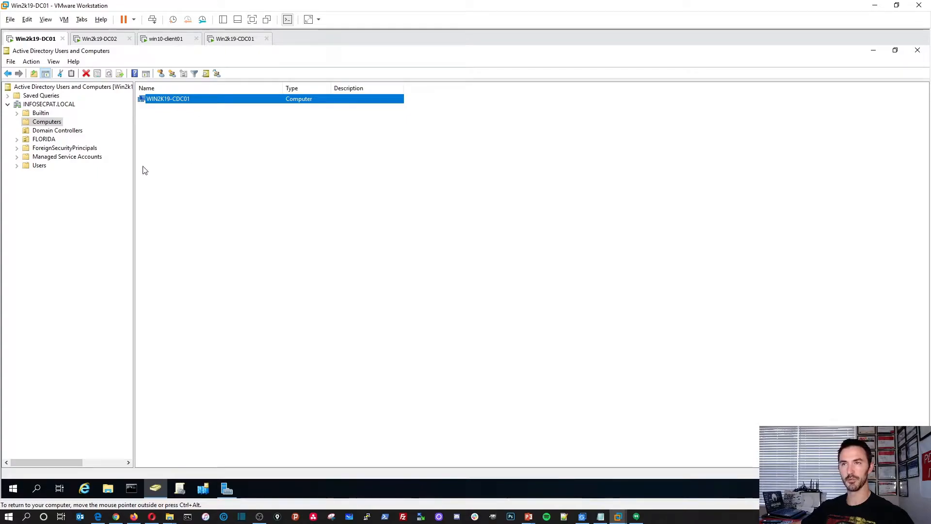
click(17, 139)
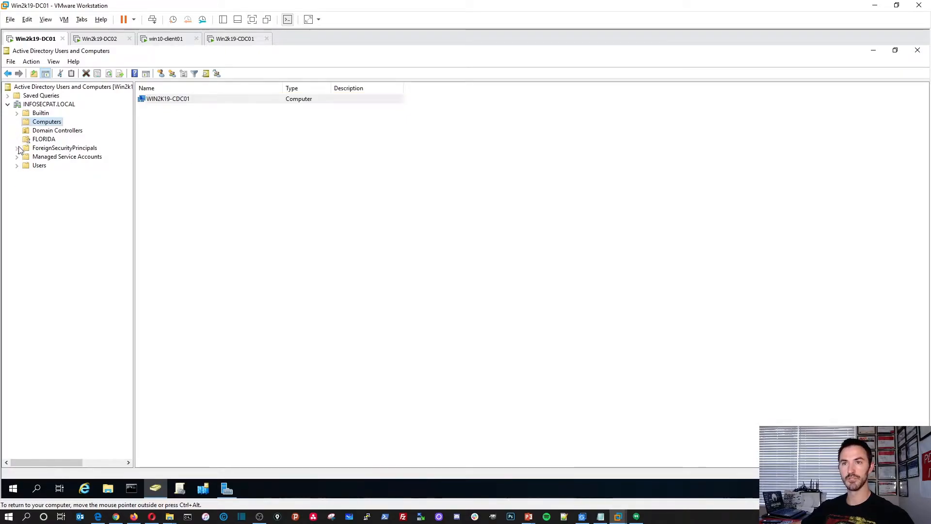
click(51, 166)
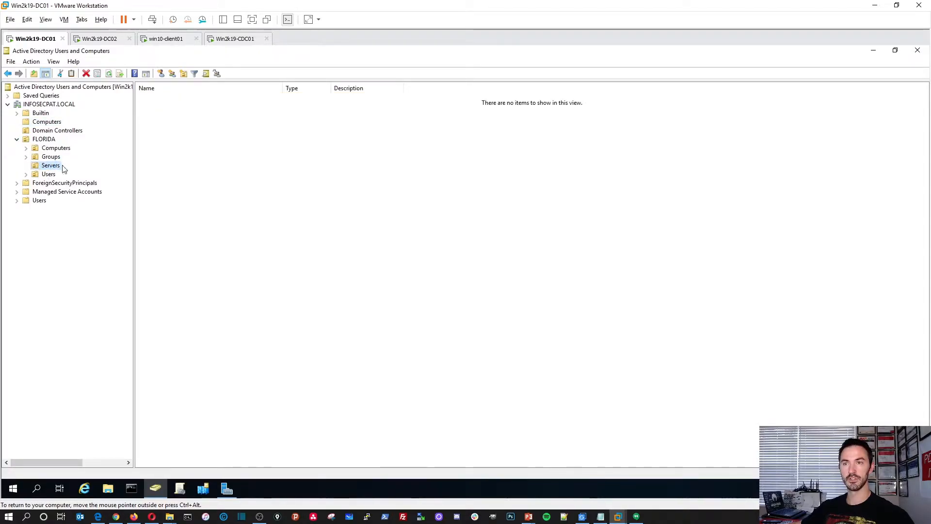
click(48, 121)
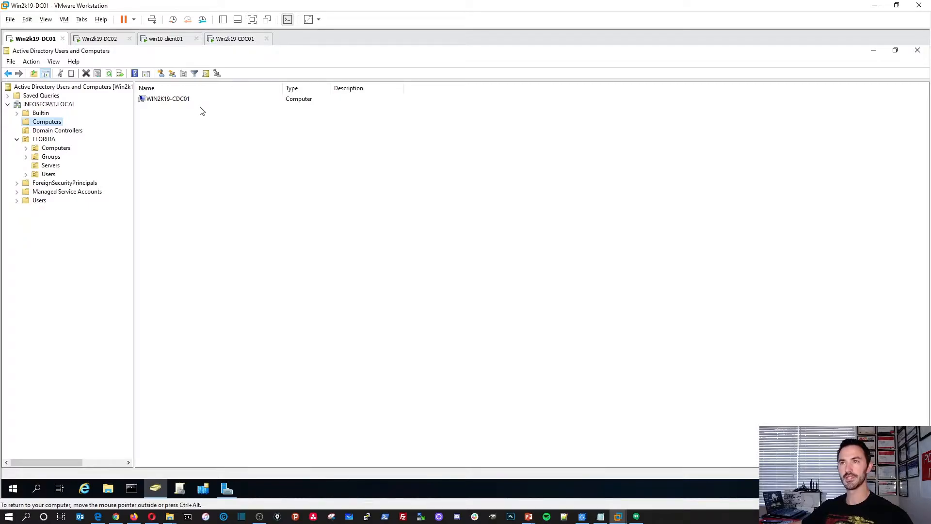
click(872, 52)
Sign in to Win2k19-CDC01 as infosecpat\Administrator with the domain password.
click(224, 40)
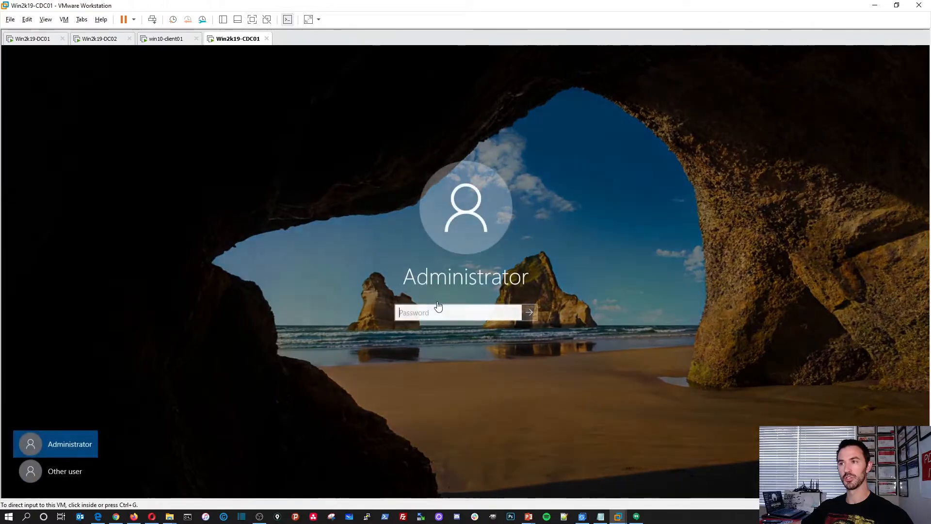
click(72, 476)
click(61, 475)
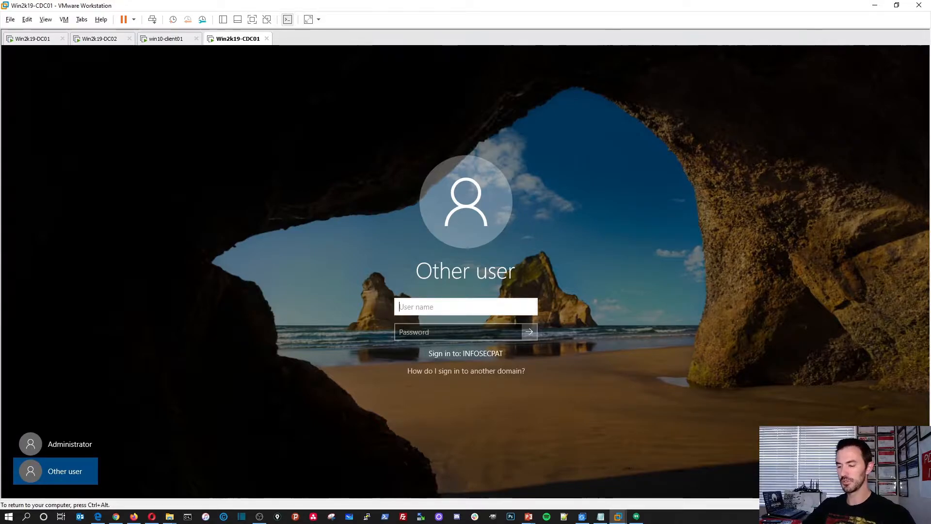
text(infosec)
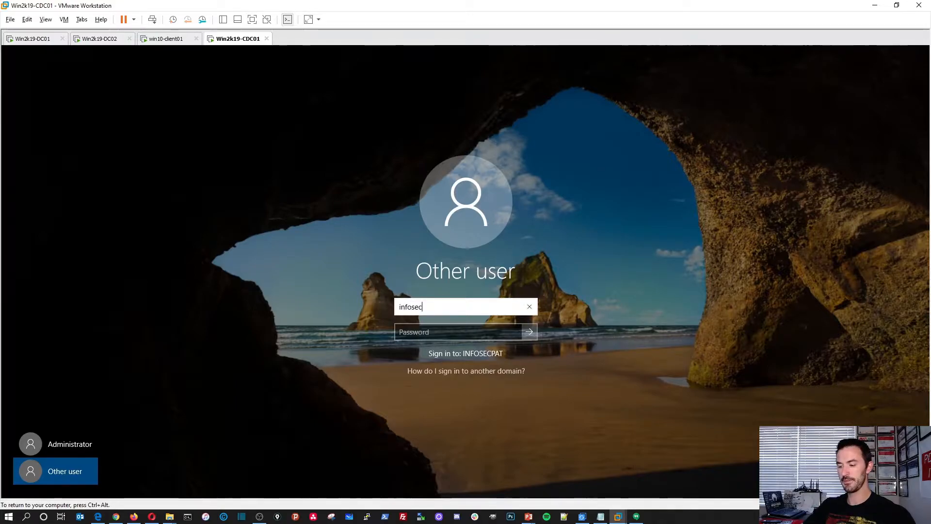
text(pat\Asm)
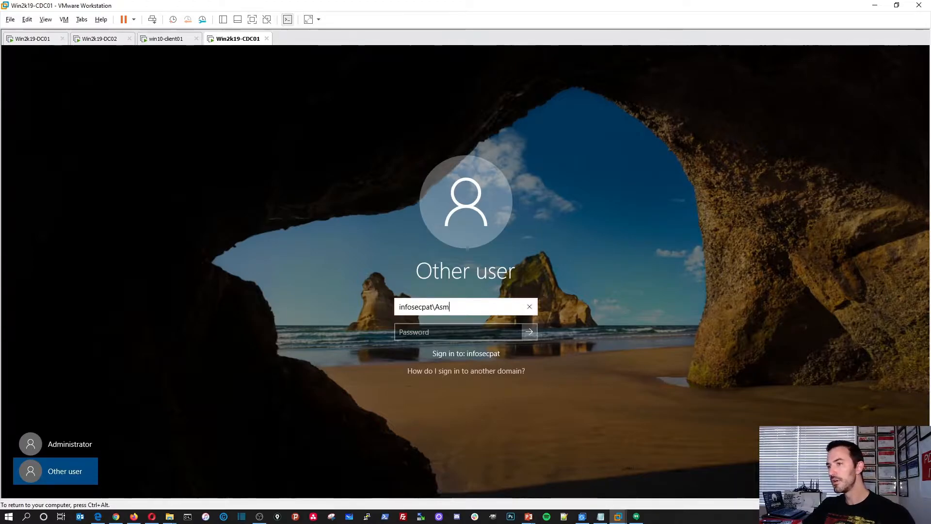
key(BackSpace)
key(BackSpace)
text(dminis)
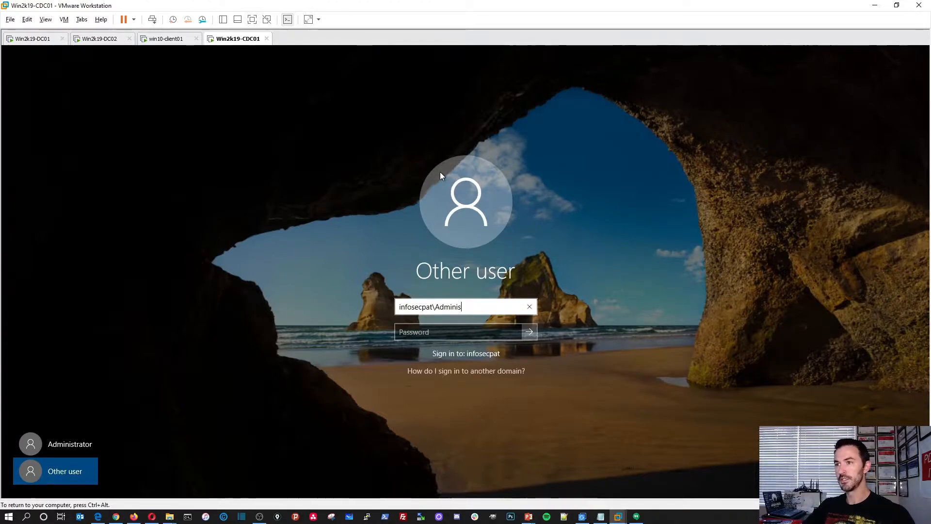
text(trato)
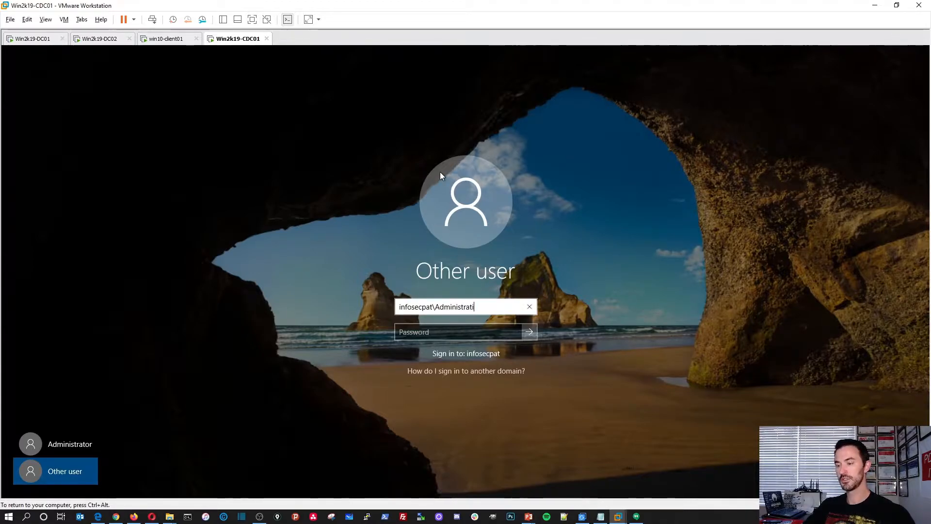
text(r)
key(Tab)
text(abc)
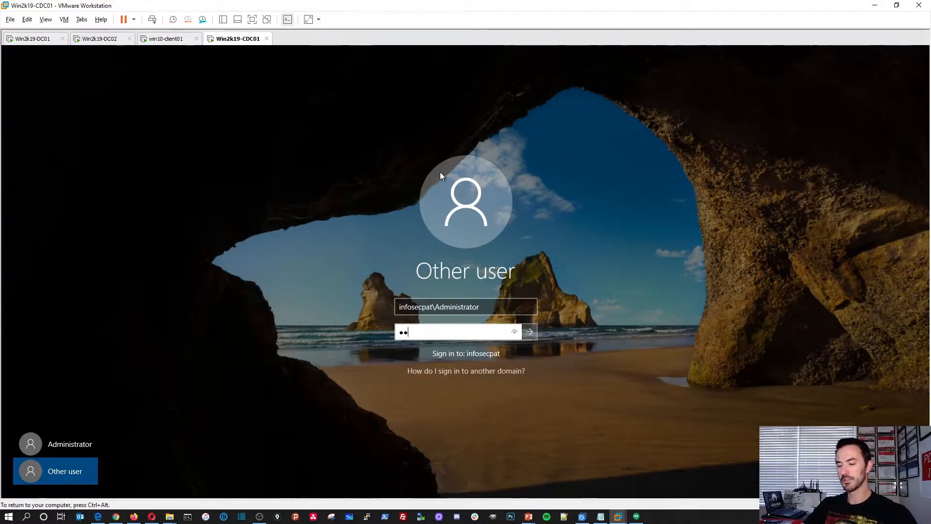
text(defgh)
key(BackSpace)
key(BackSpace)
key(BackSpace)
key(BackSpace)
key(BackSpace)
key(BackSpace)
key(BackSpace)
key(BackSpace)
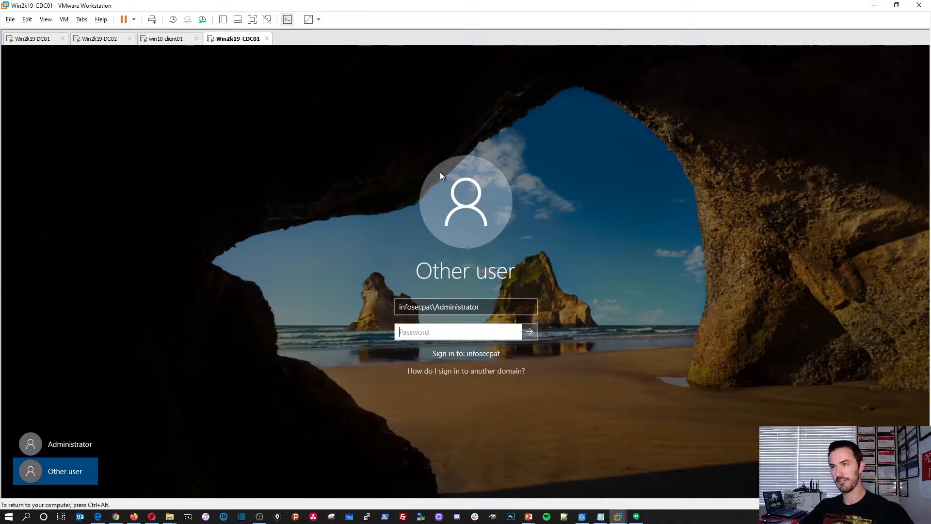
text(abcdefghi)
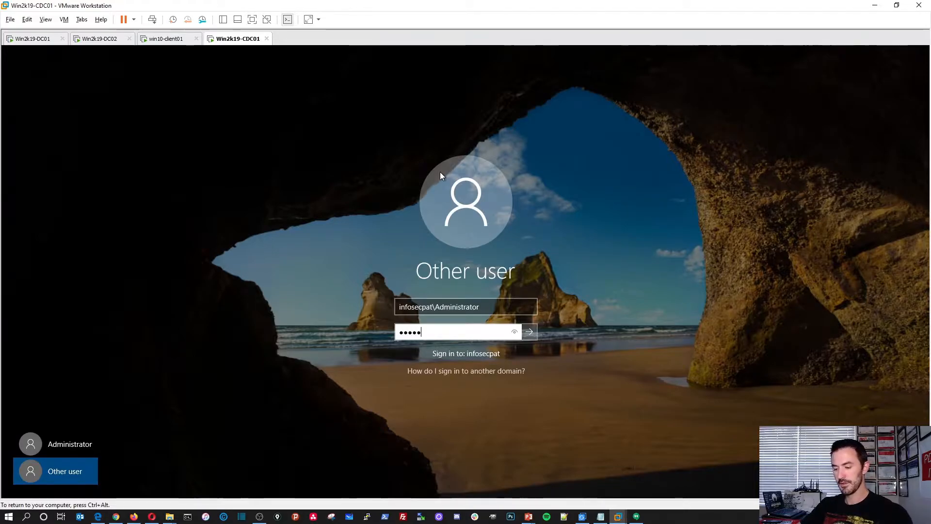
text(jkl)
key(Return)
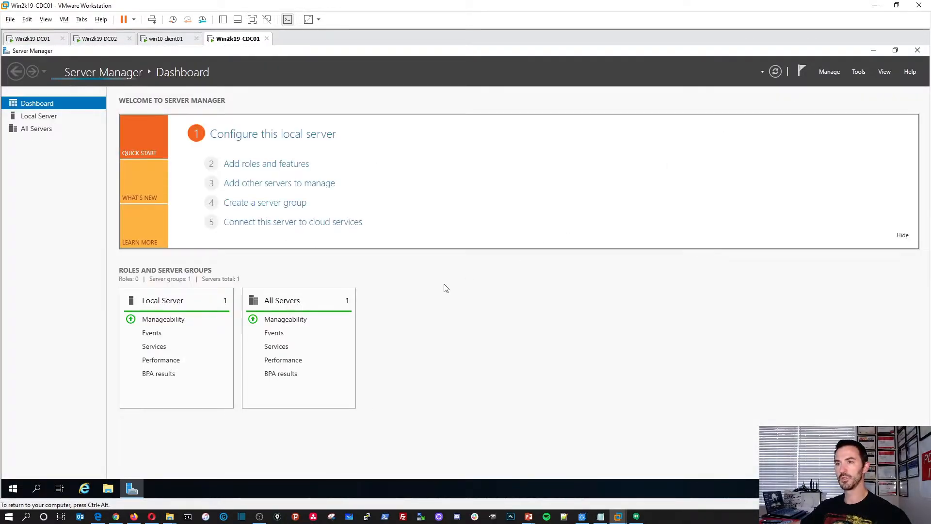
Launch the Add Roles and Features Wizard from Server Manager's Manage menu.
click(48, 118)
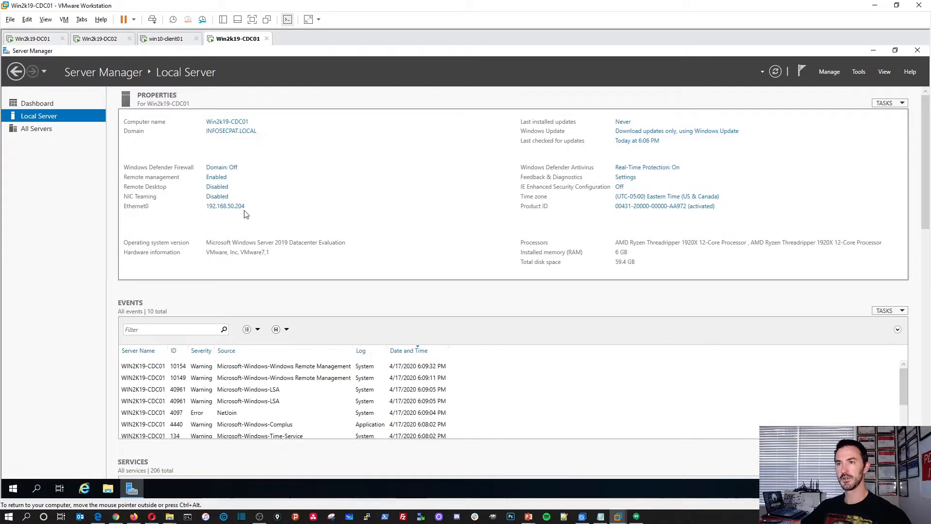
click(856, 72)
click(829, 75)
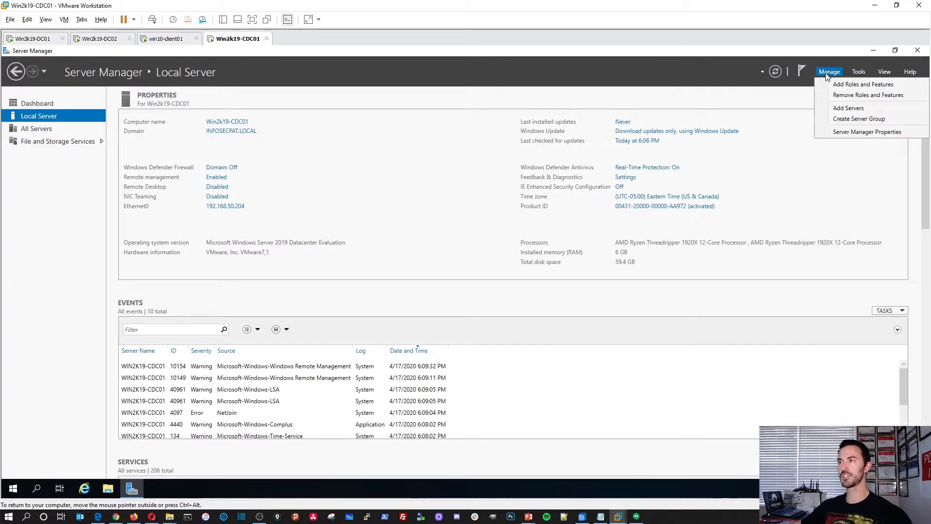
click(837, 85)
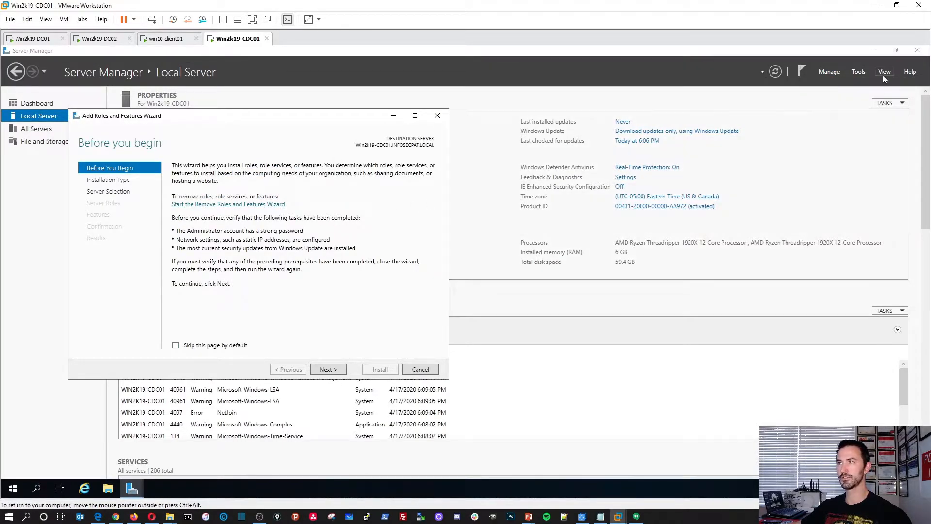
click(873, 51)
click(132, 488)
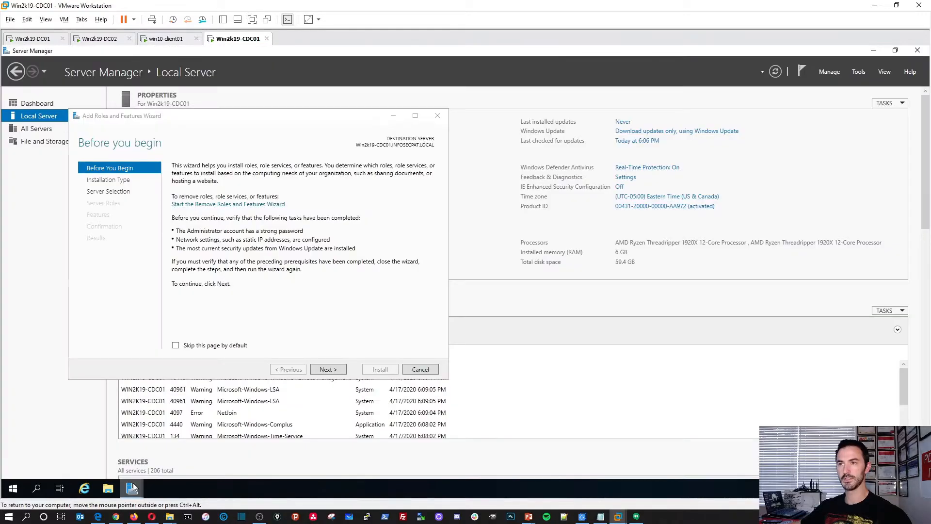
drag(310, 115, 447, 112)
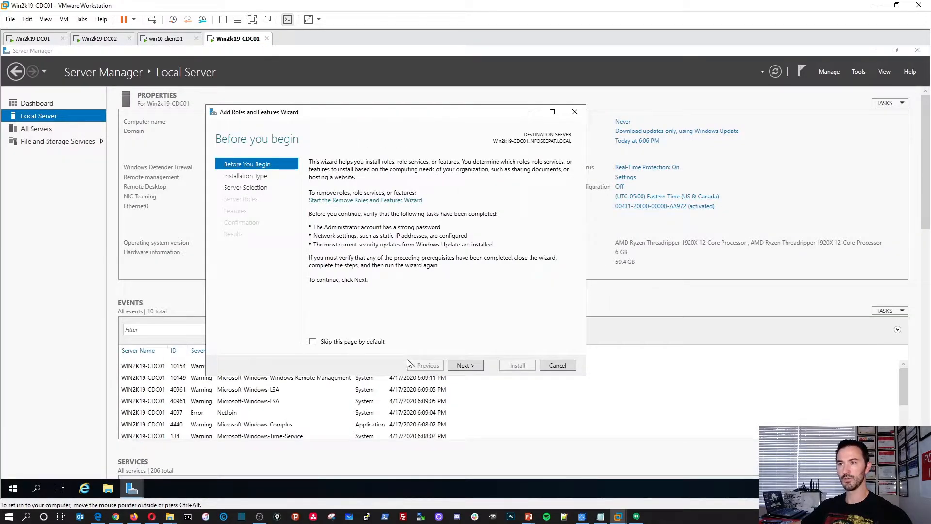
Install the Active Directory Domain Services role with its required features on Win2k19-CDC01.
click(464, 366)
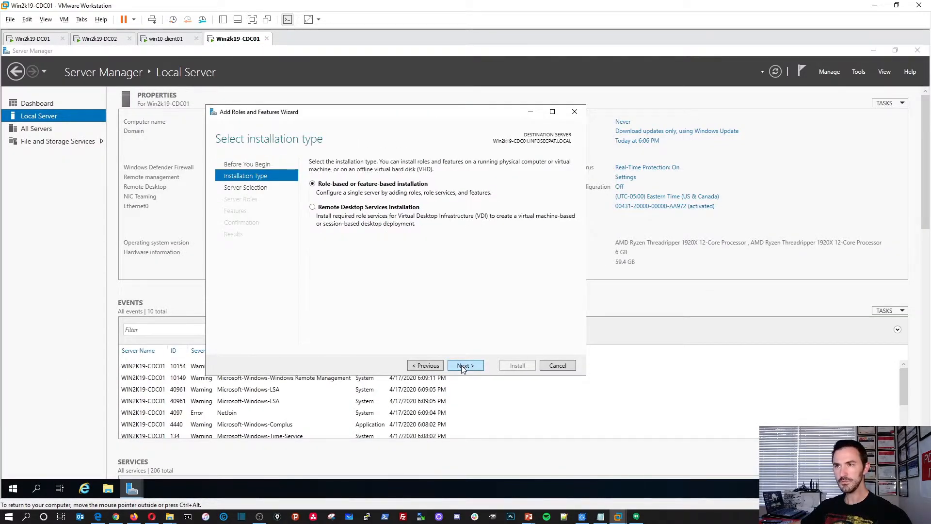
click(464, 365)
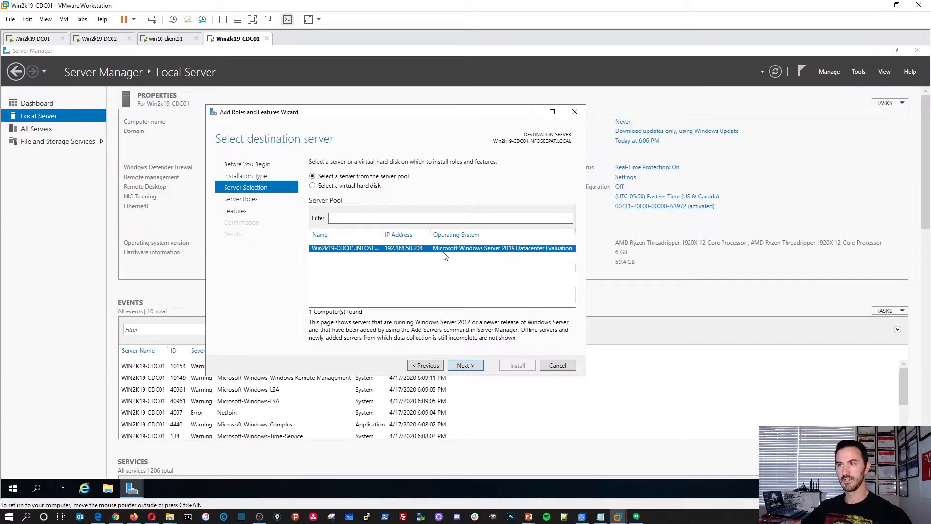
click(470, 366)
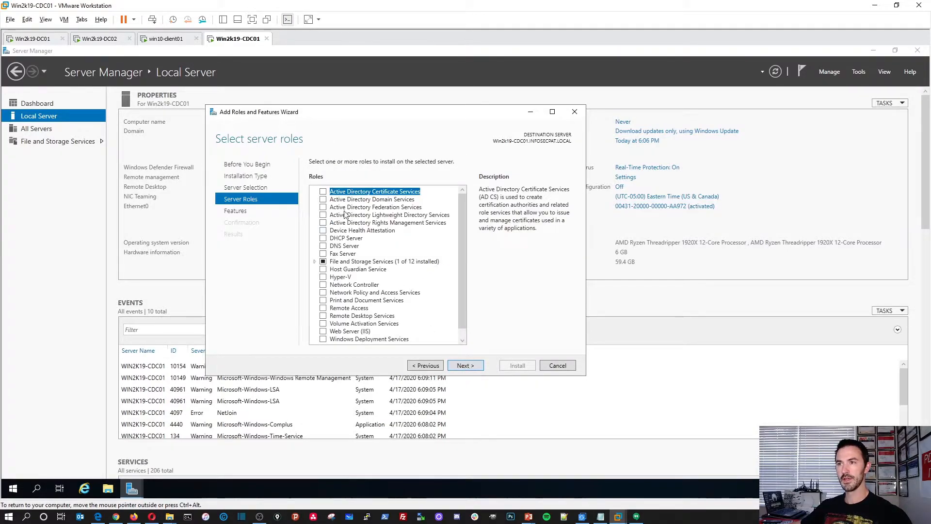
click(323, 199)
click(418, 328)
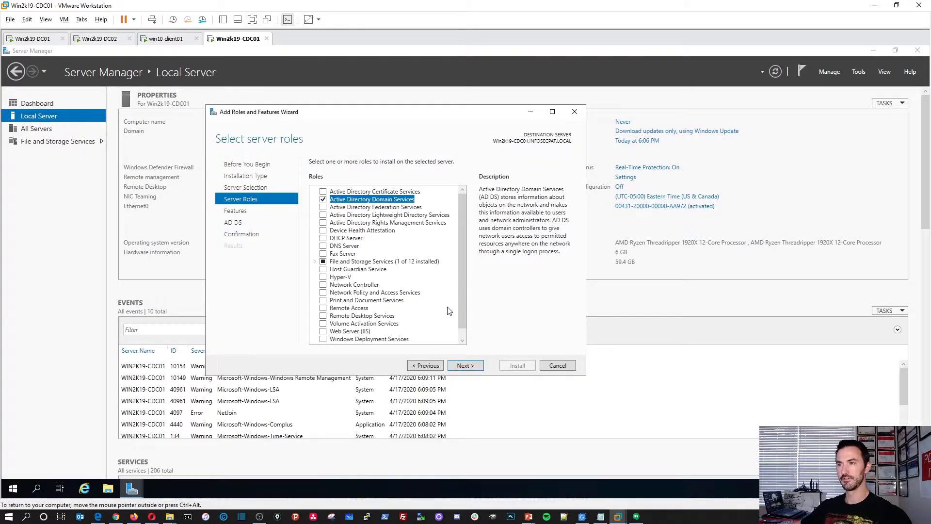
click(469, 367)
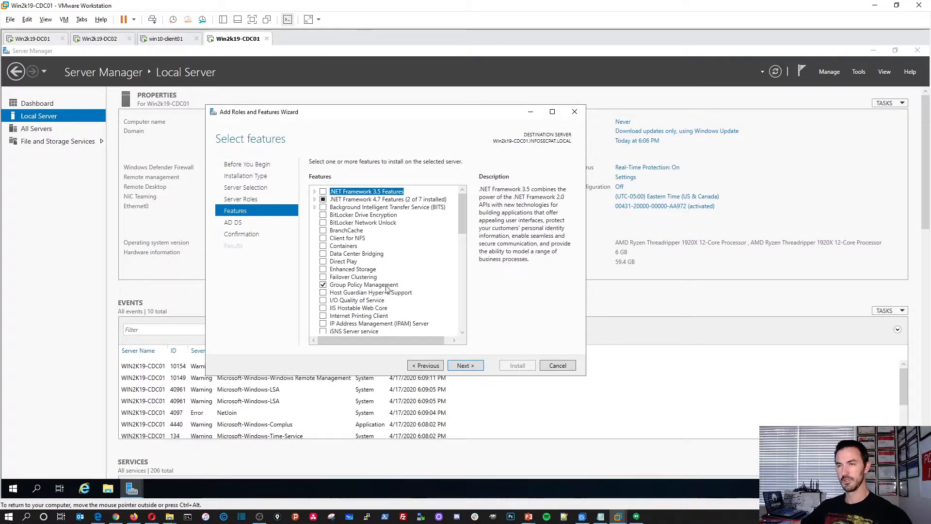
click(471, 368)
click(465, 366)
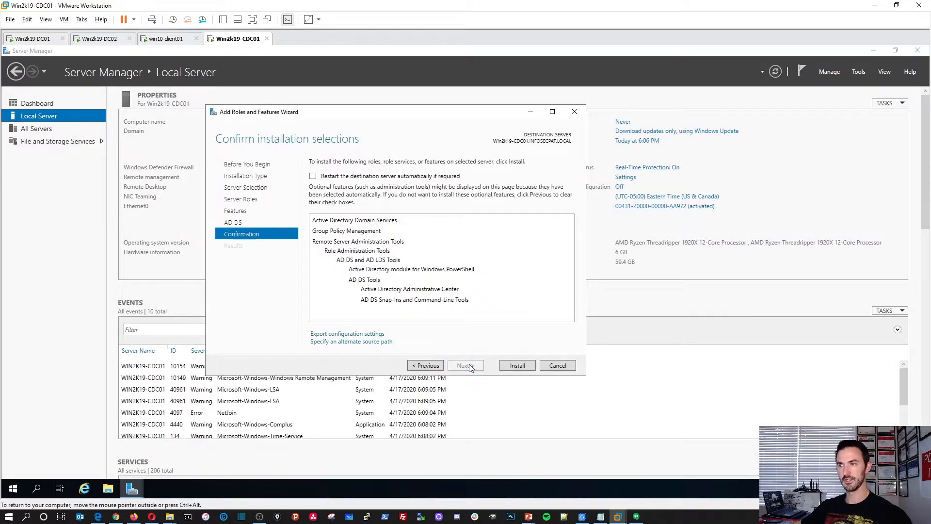
click(512, 367)
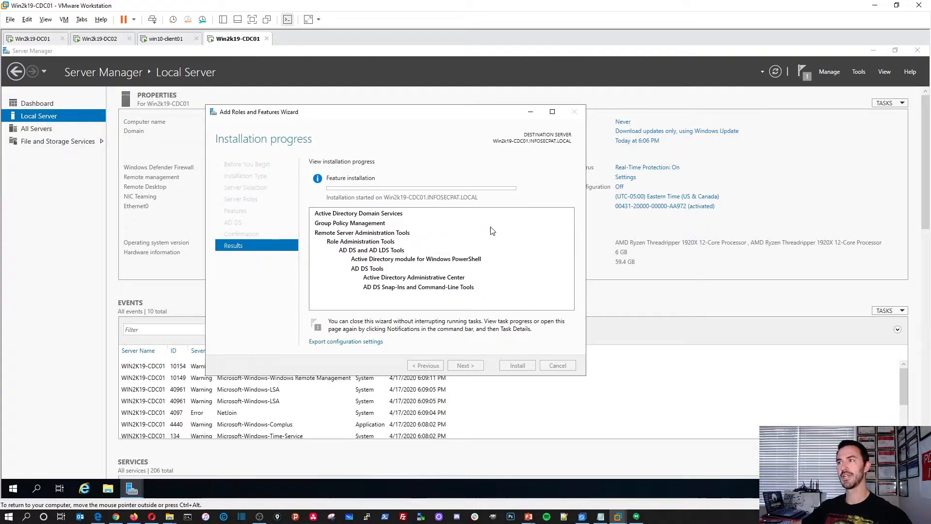
click(167, 39)
Run nslookup on win10-client01 to see the default DNS server, then exit it.
click(362, 262)
text(nslookup)
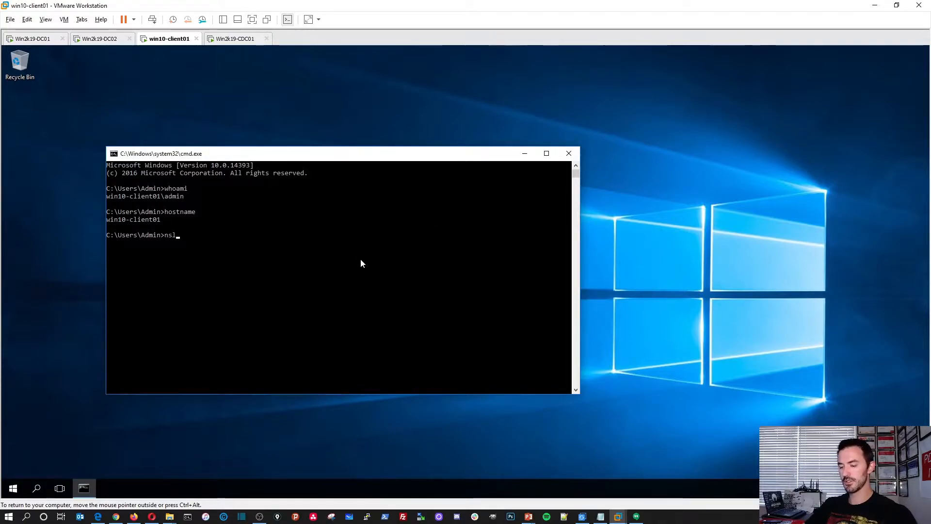
key(Return)
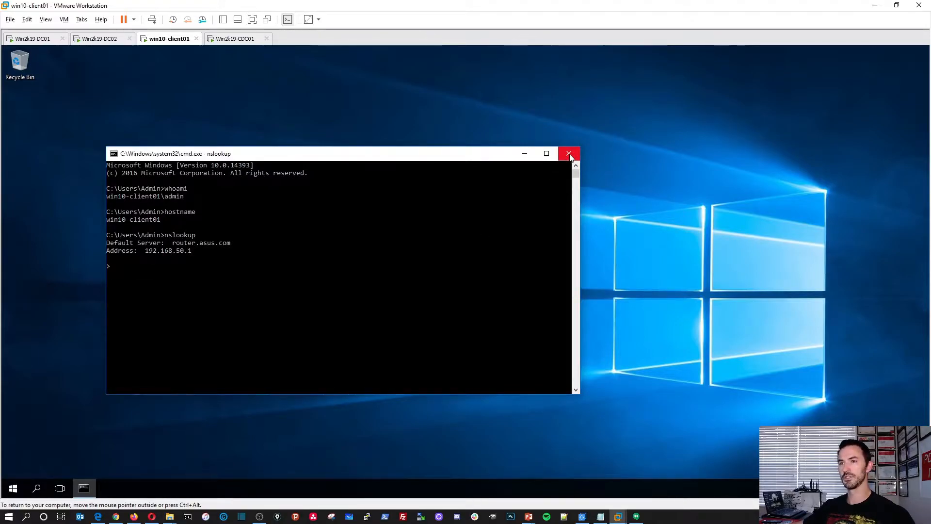
click(192, 306)
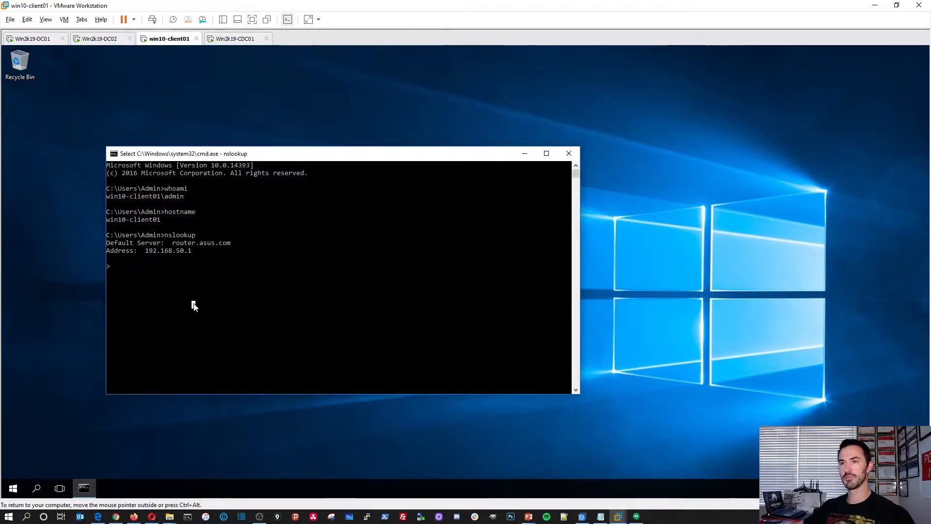
key(Escape)
text(exit)
key(Return)
Run ipconfig /all and highlight DNS server 192.168.50.1 and subnet mask 255.255.255.0.
text(ipconf)
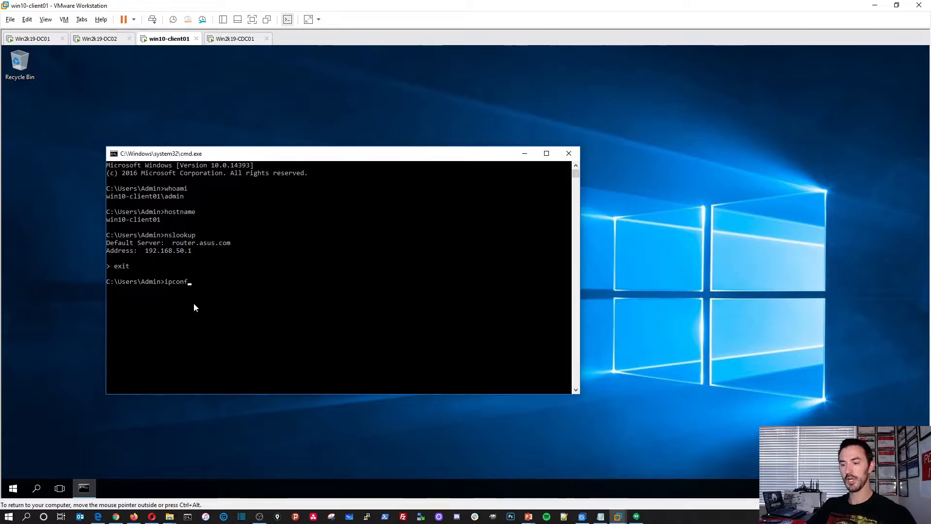
text(ig /all)
key(Return)
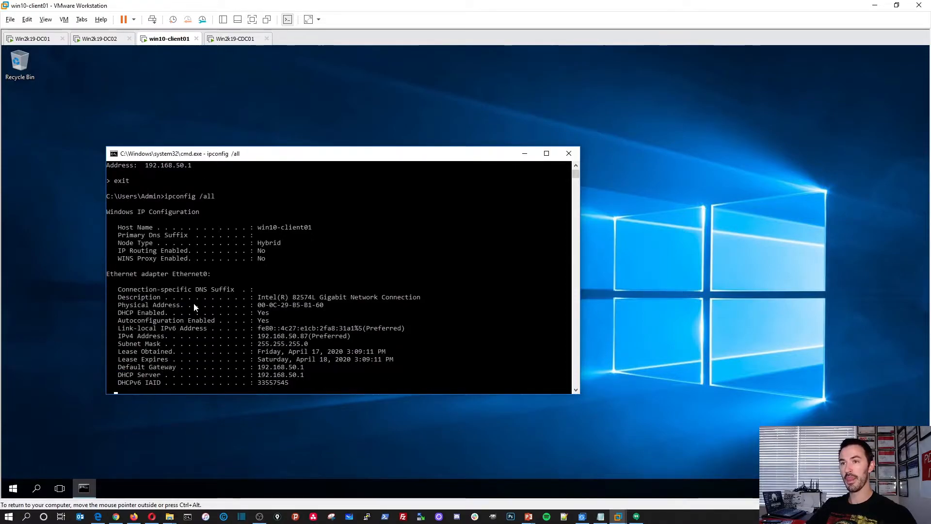
scroll(194, 306, up, 4)
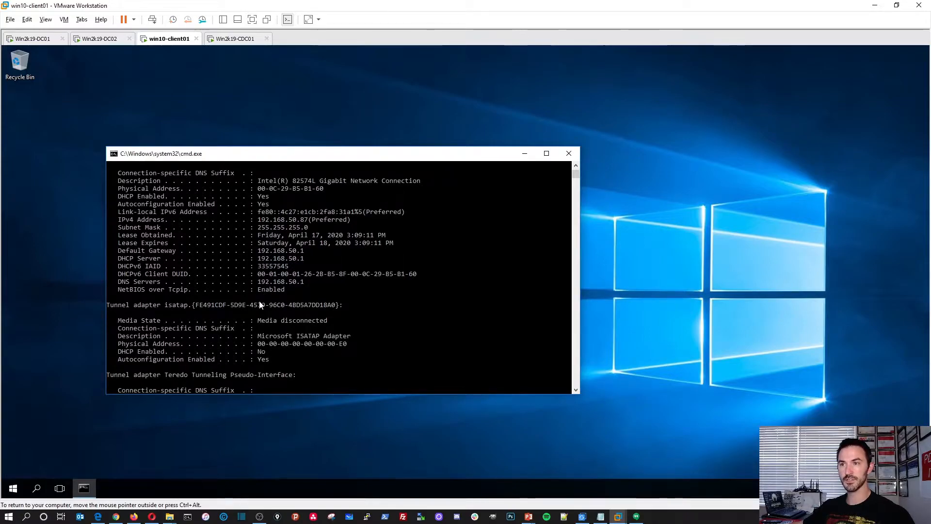
drag(306, 283, 118, 284)
click(224, 289)
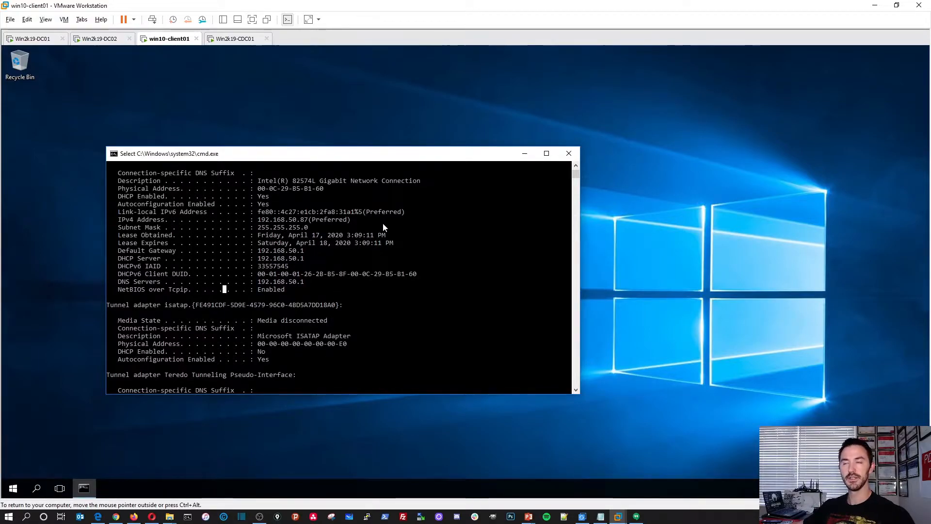
drag(385, 227, 231, 227)
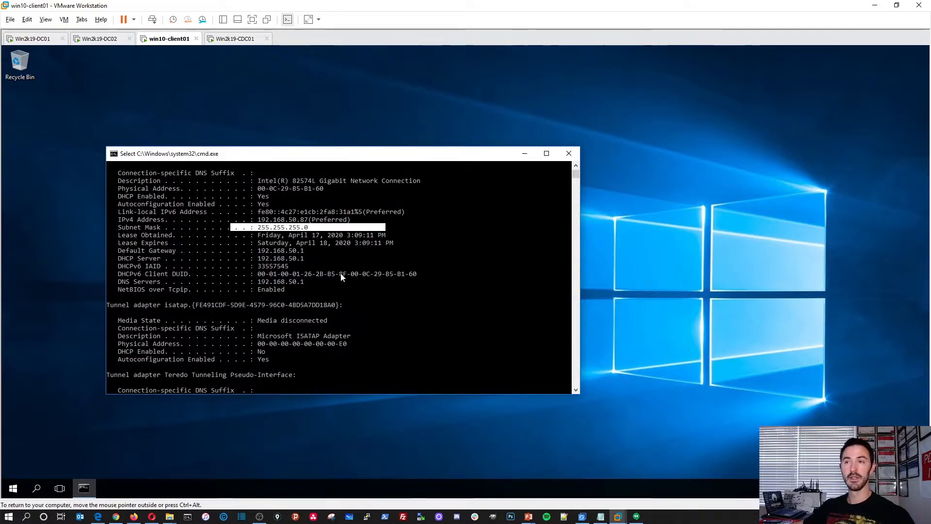
After checking CDC01's install progress, run set and highlight USERDOMAIN WIN10-CLIENT01.
click(236, 39)
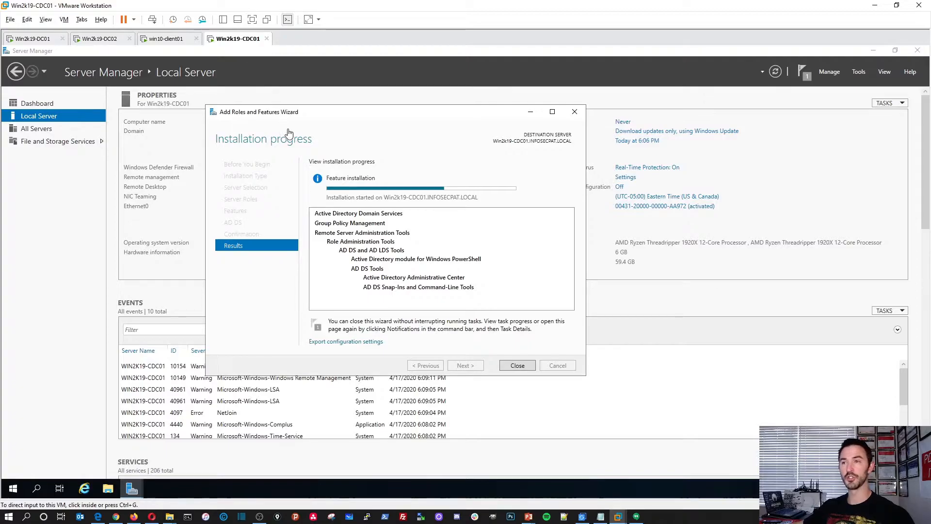
click(166, 39)
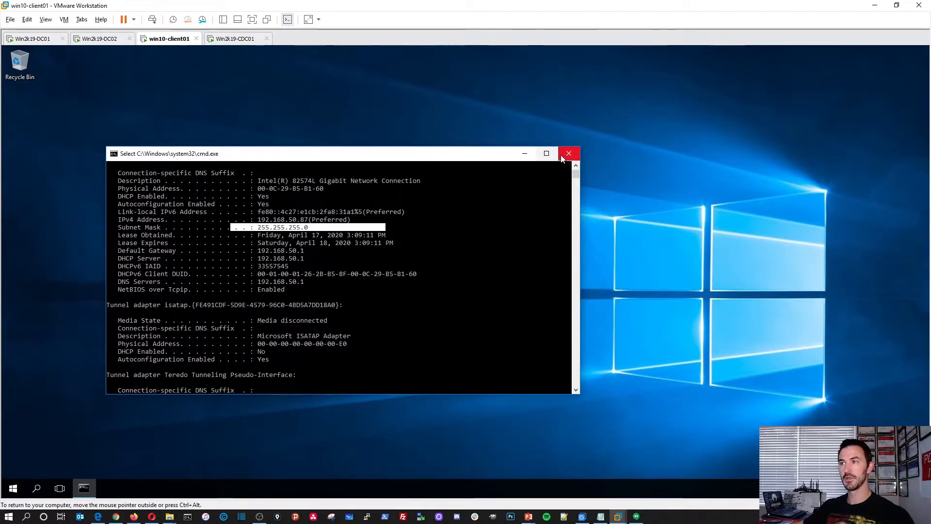
click(450, 267)
key(Escape)
key(Return)
key(Return)
key(Return)
key(Return)
key(Return)
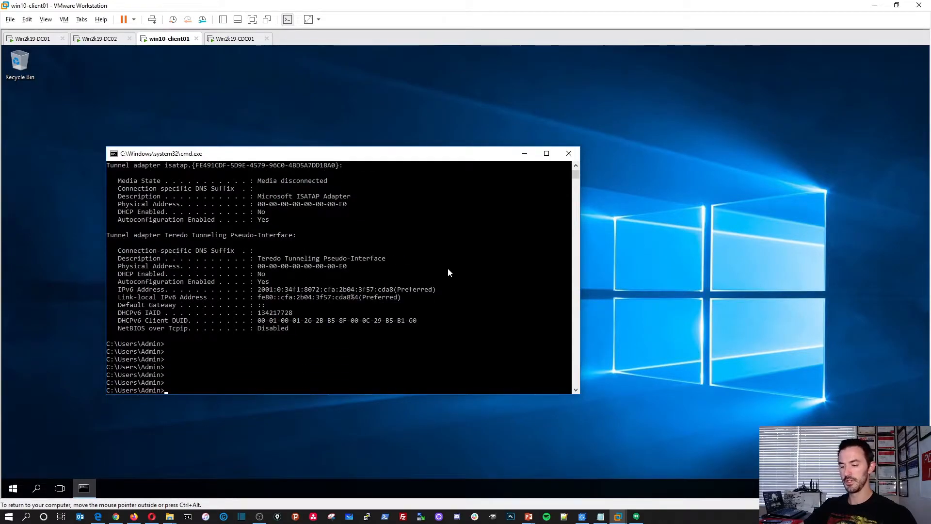
text(set)
key(Return)
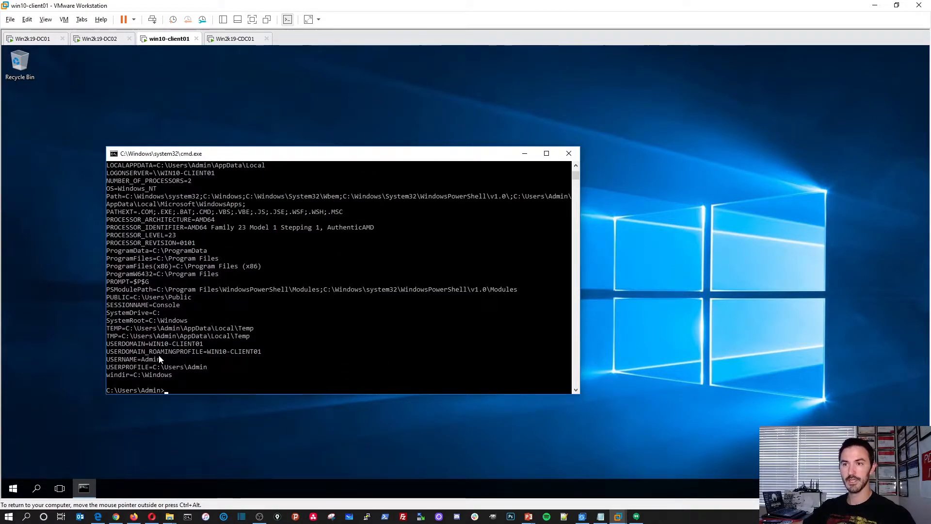
drag(201, 344, 174, 346)
text(echo)
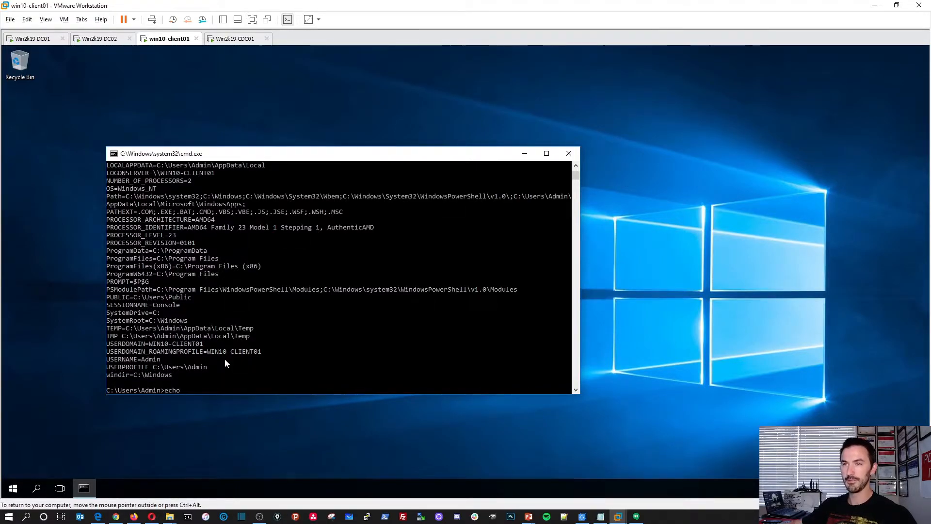
Enlarge the command prompt font to size 28 and reposition the console window.
right_click(135, 154)
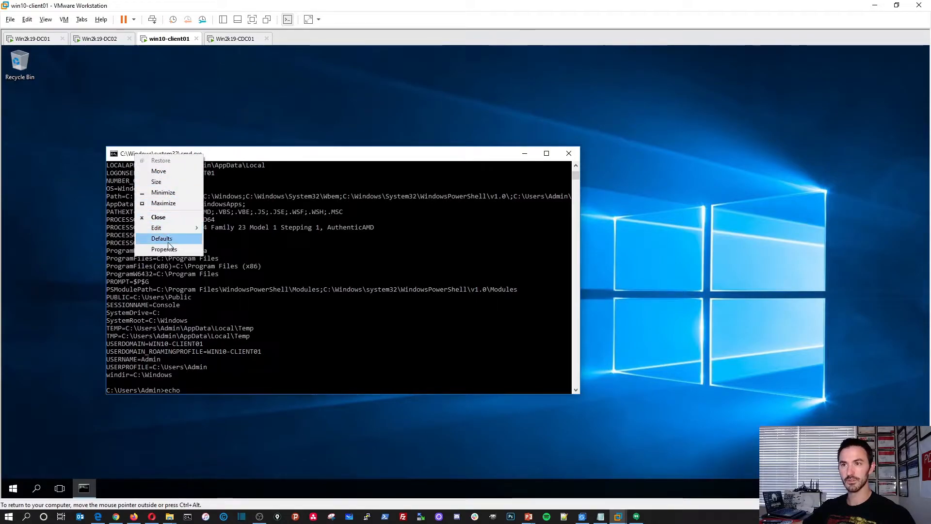
click(168, 248)
click(153, 178)
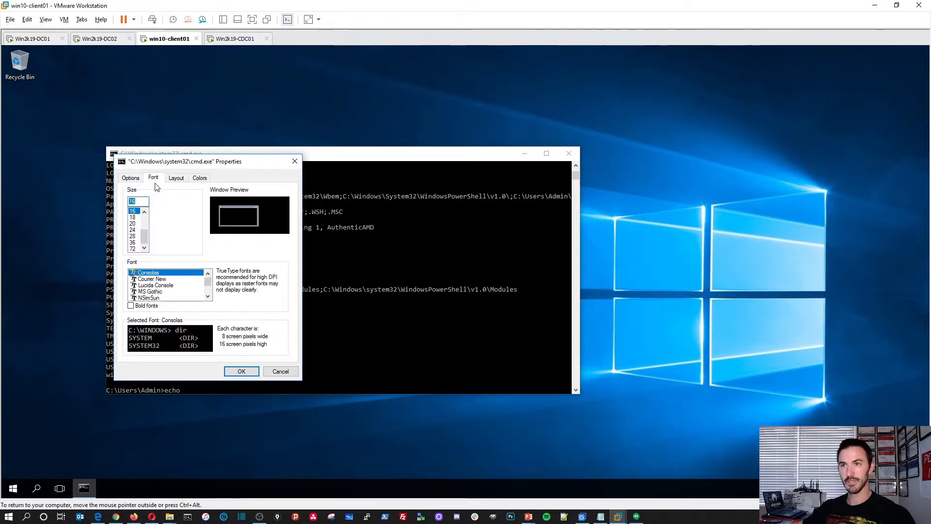
click(133, 236)
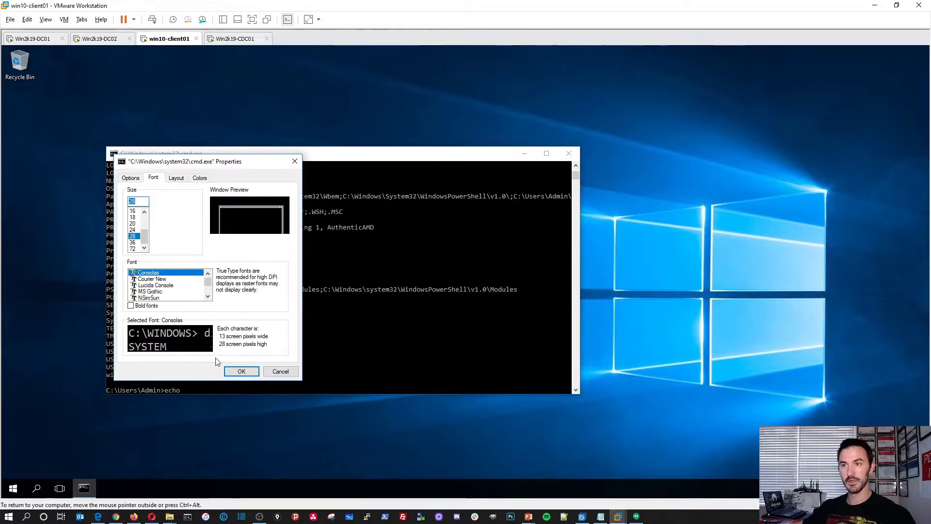
click(242, 371)
drag(256, 155, 178, 54)
Turn the console text green with color 02 and clear the screen.
text(echo)
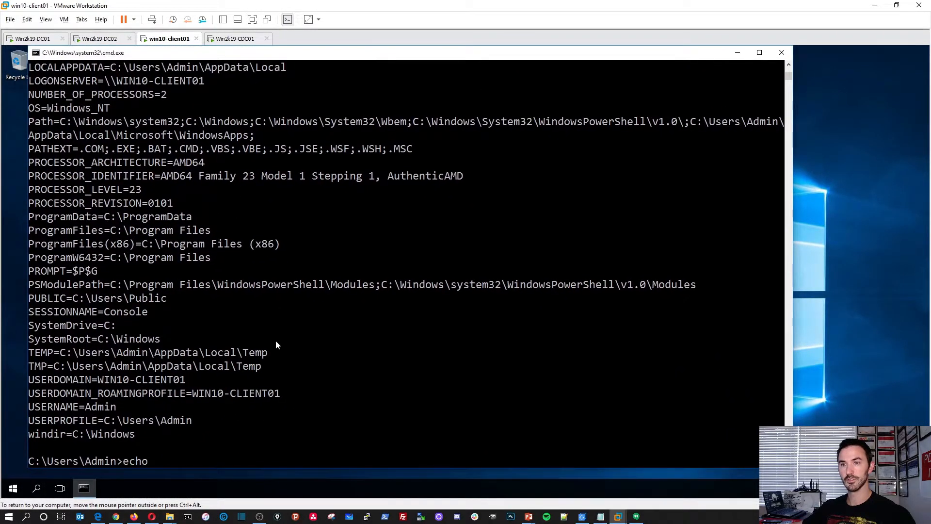
key(BackSpace)
key(BackSpace)
key(BackSpace)
key(BackSpace)
text(color)
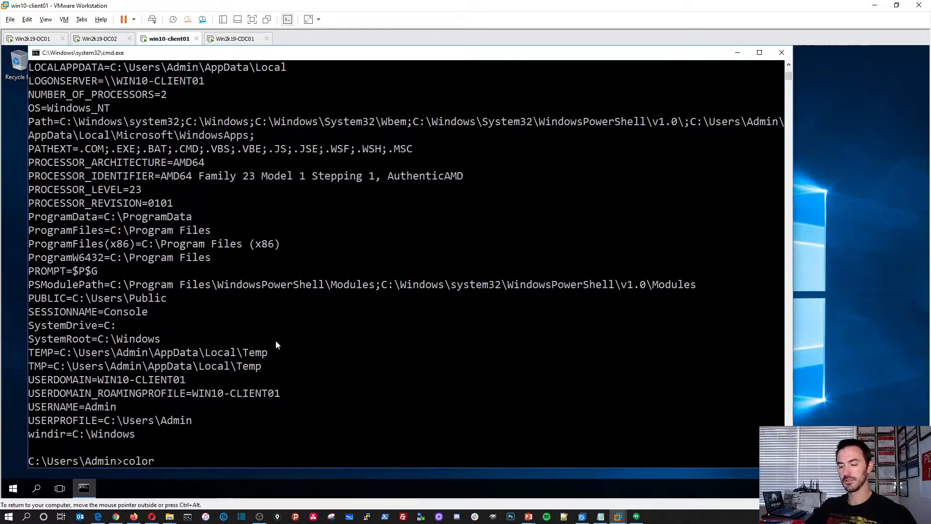
text( 02)
key(Return)
key(Return)
key(Return)
key(Return)
key(Return)
text(cls)
key(Return)
key(Return)
key(Return)
key(Return)
key(Return)
key(Return)
key(Return)
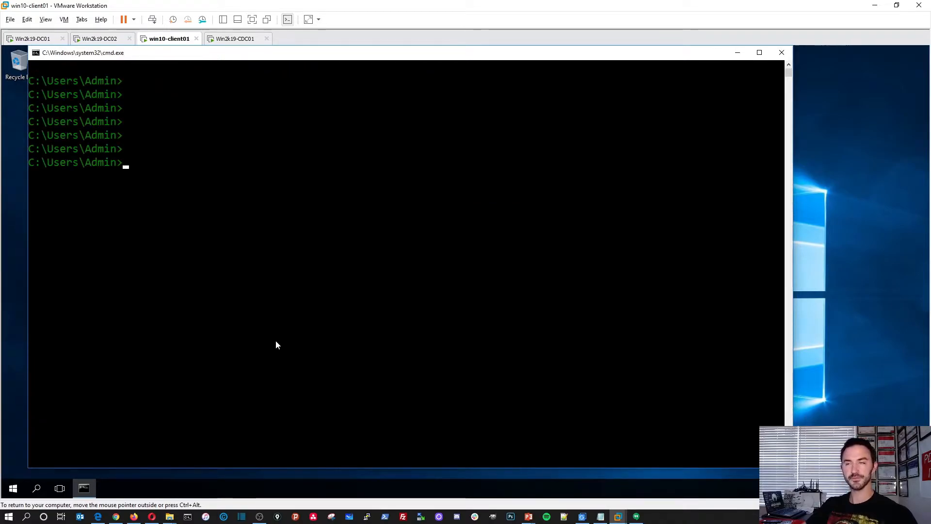
Run echo %logonserver%, highlighting WIN10-CLIENT01 as the logon server, then view Win2k19-CDC01.
text(echo %)
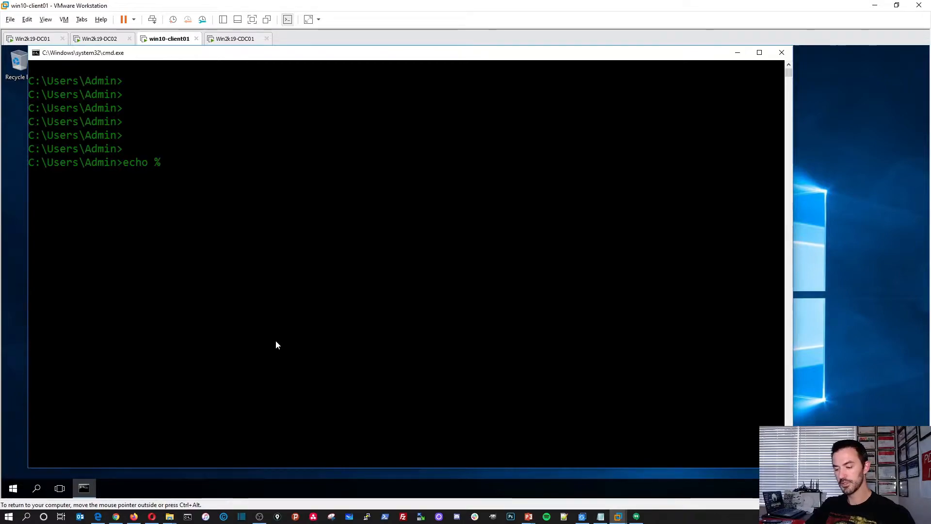
text(logonserver)
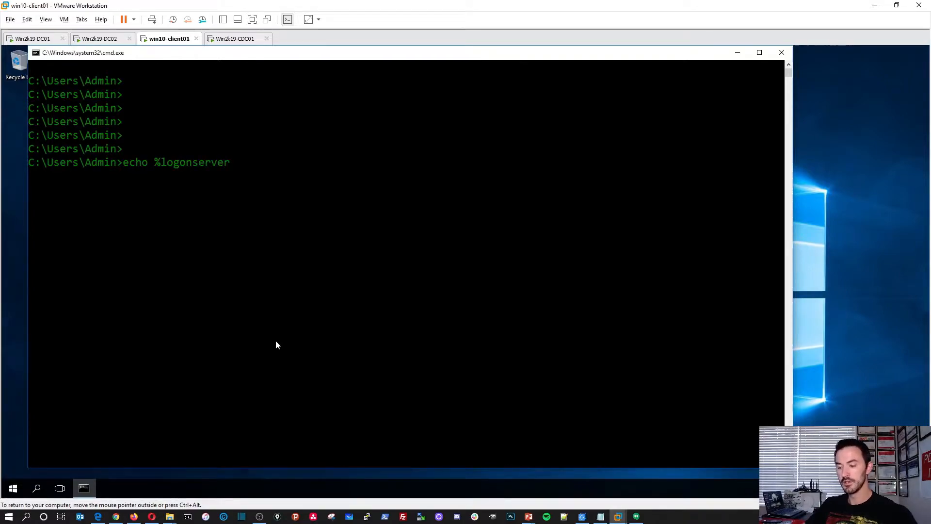
text(%)
key(Return)
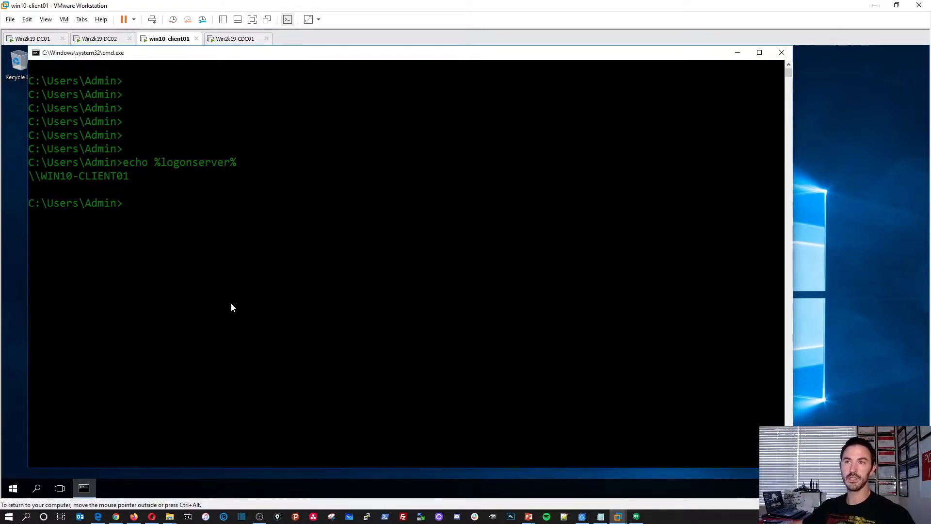
drag(134, 176, 45, 179)
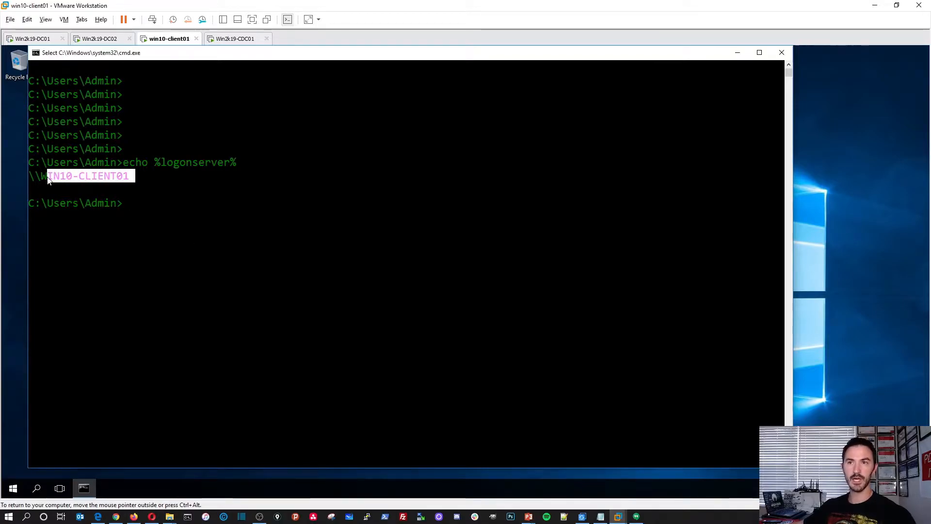
click(171, 218)
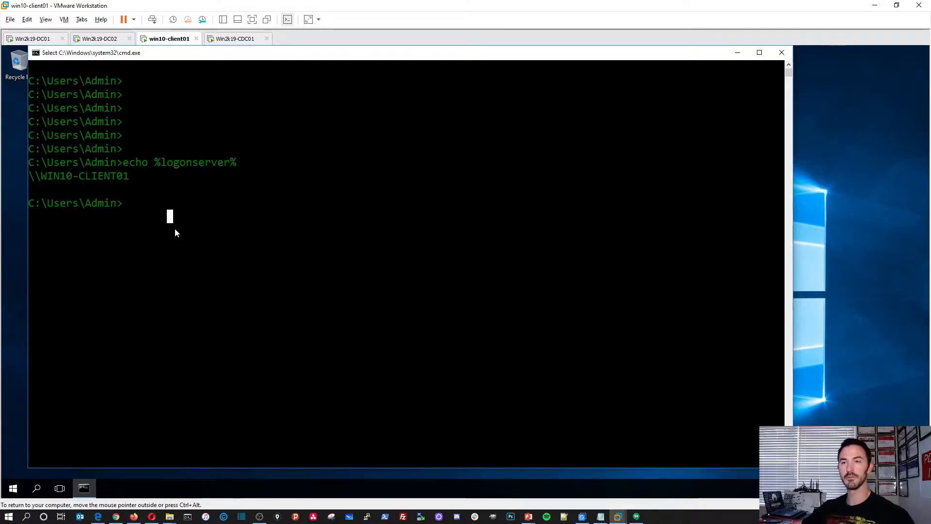
click(236, 40)
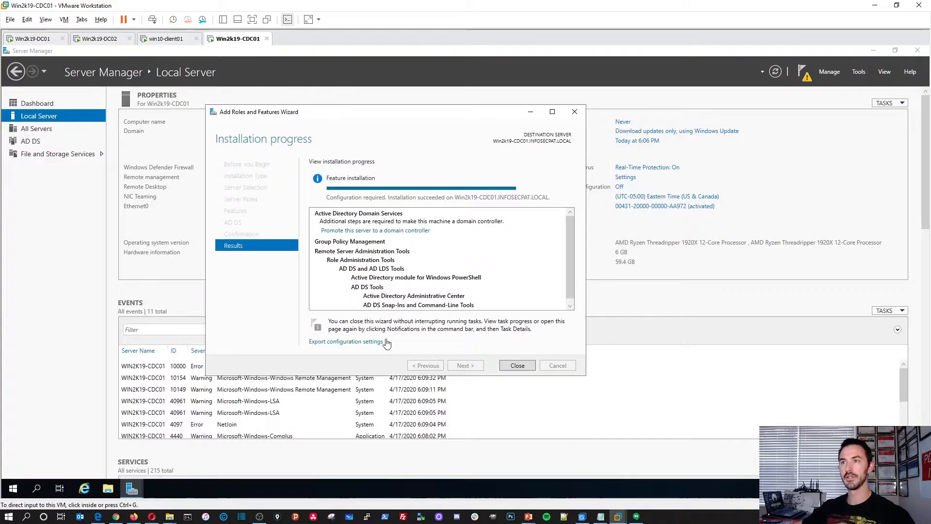
Promote CDC01 by adding child domain NYC to the existing INFOSECPAT.LOCAL forest.
click(365, 235)
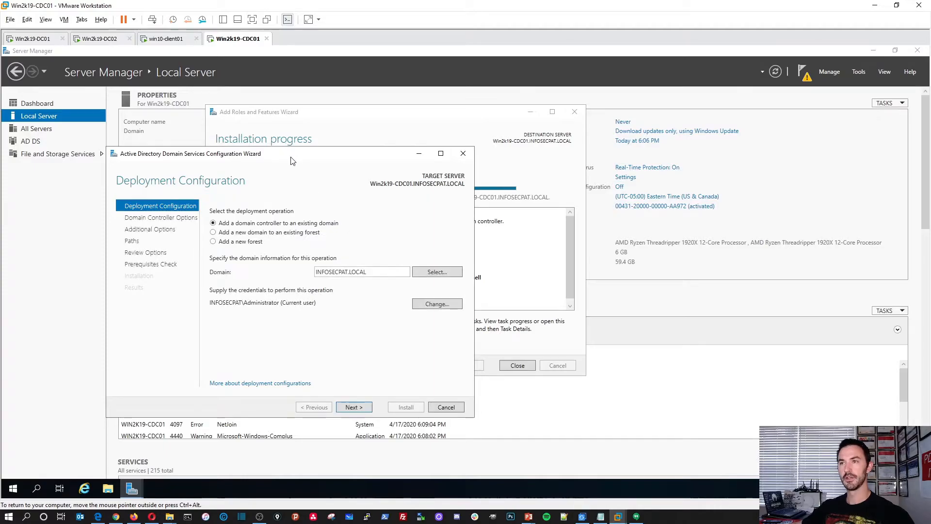
drag(288, 155, 366, 140)
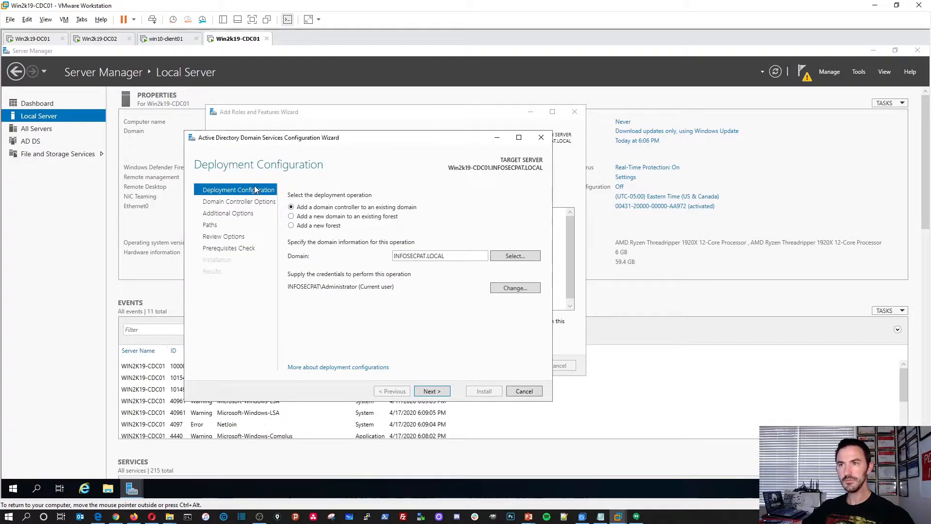
click(311, 217)
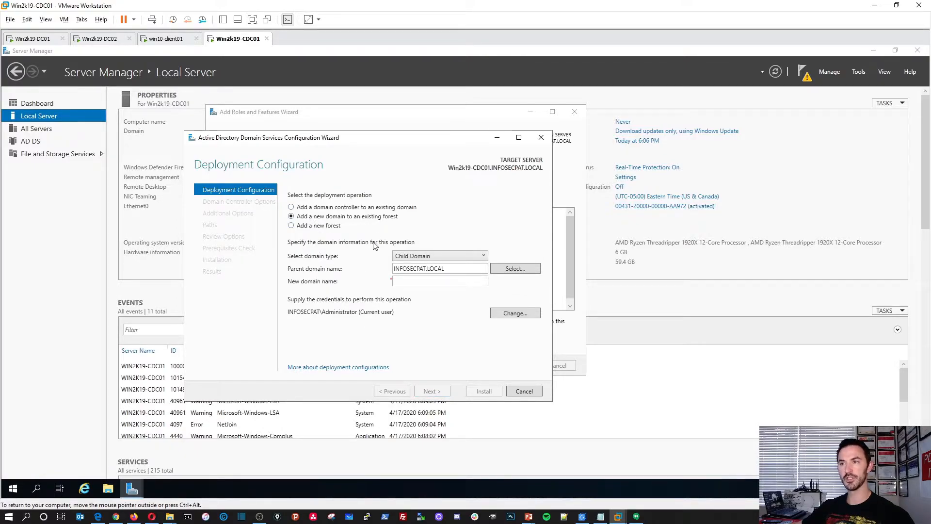
click(413, 257)
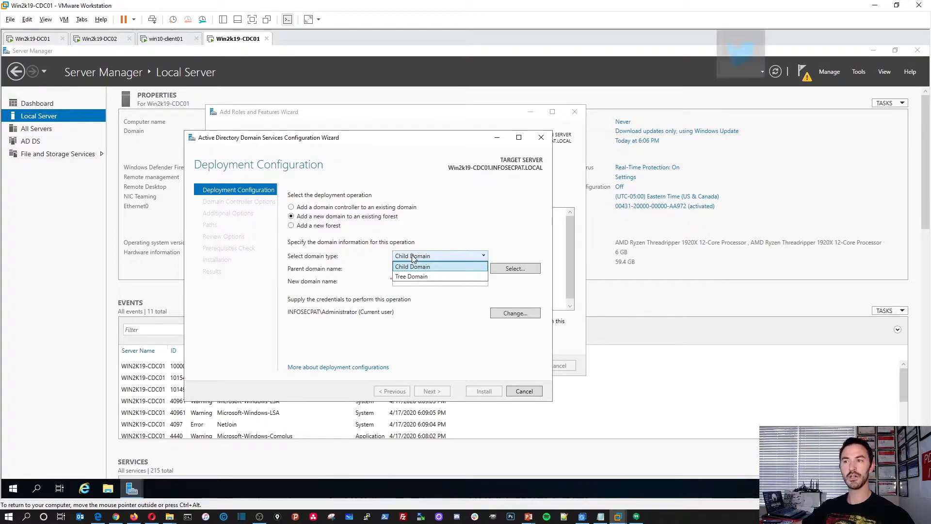
click(412, 254)
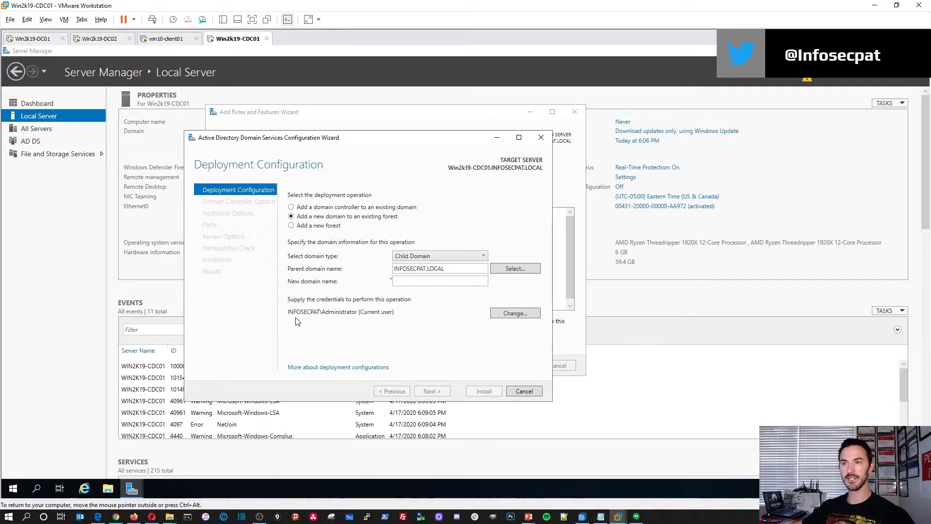
click(394, 282)
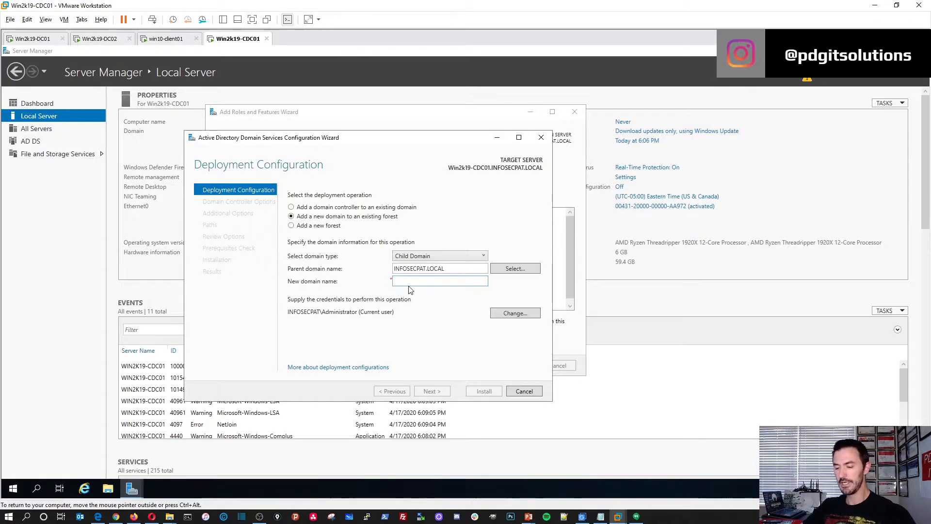
text(NYC)
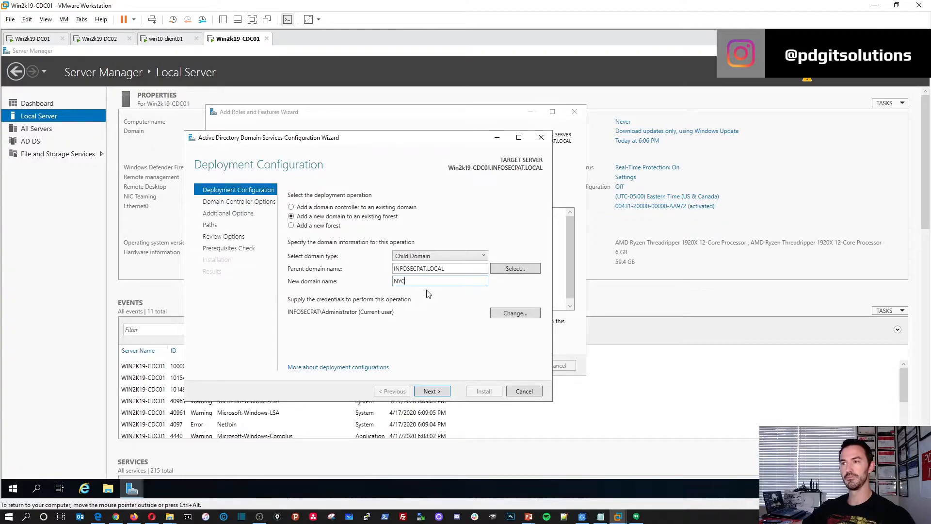
click(431, 391)
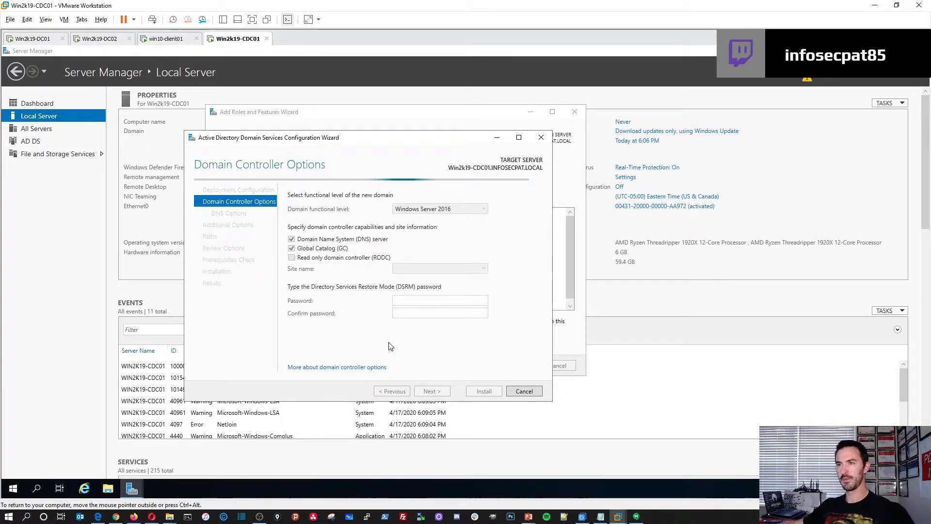
Set the domain functional level to Windows Server 2012 and keep the site as FLORIDA.
click(435, 209)
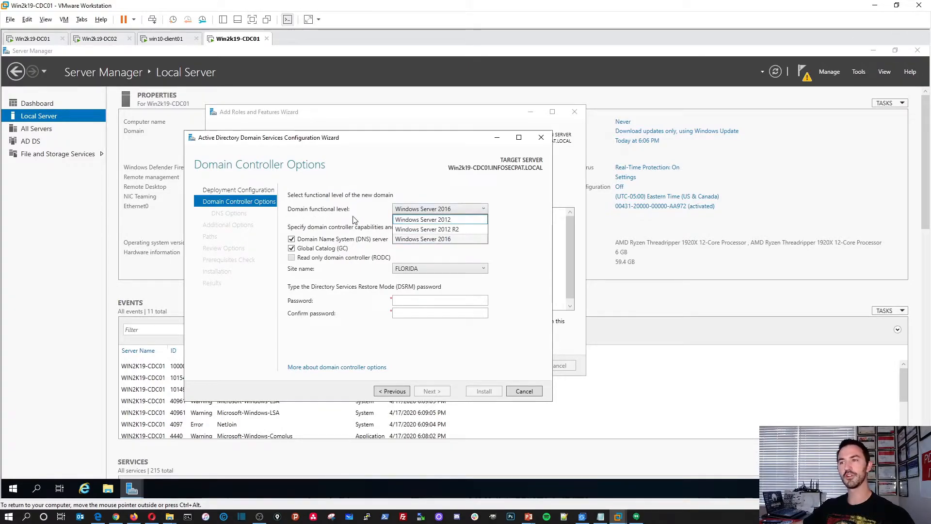
click(420, 219)
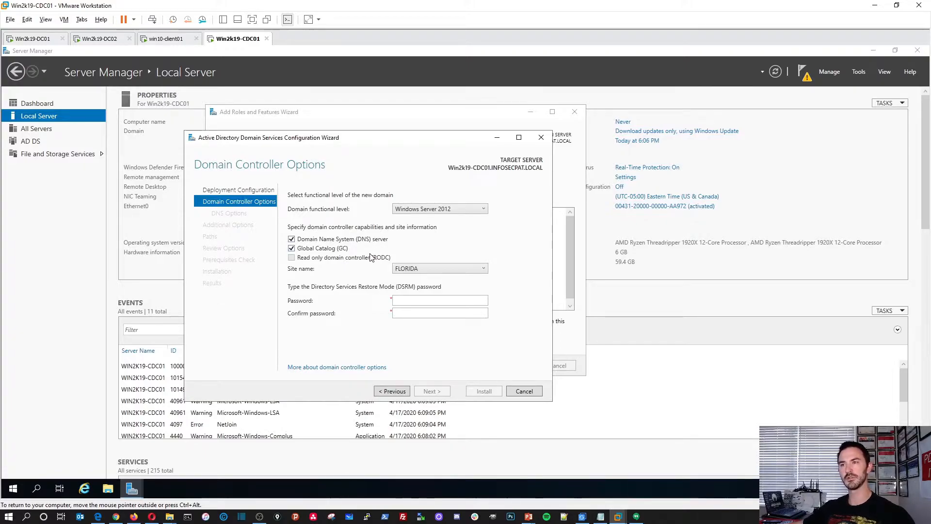
click(429, 270)
click(429, 273)
Enter and confirm the DSRM restore-mode password, then continue to DNS Options.
click(428, 300)
text(Pa)
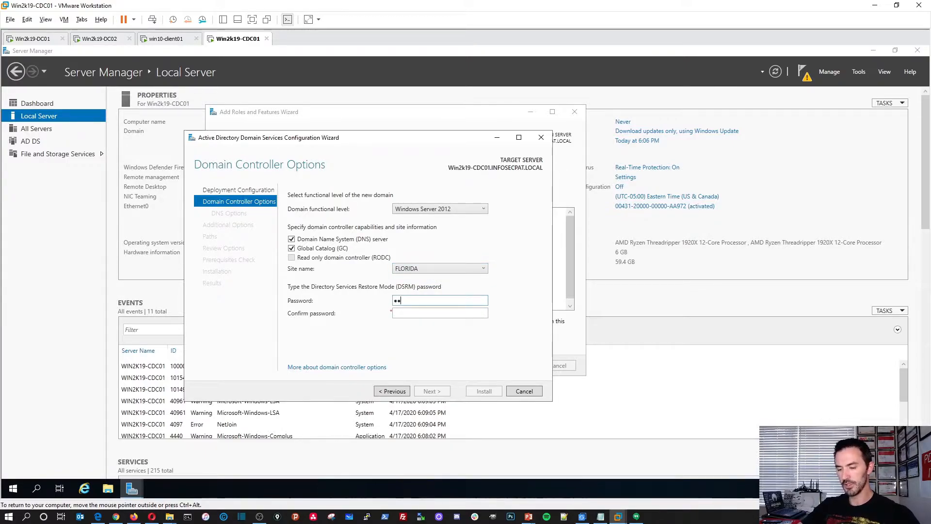
key(Tab)
text(•••••••••••••)
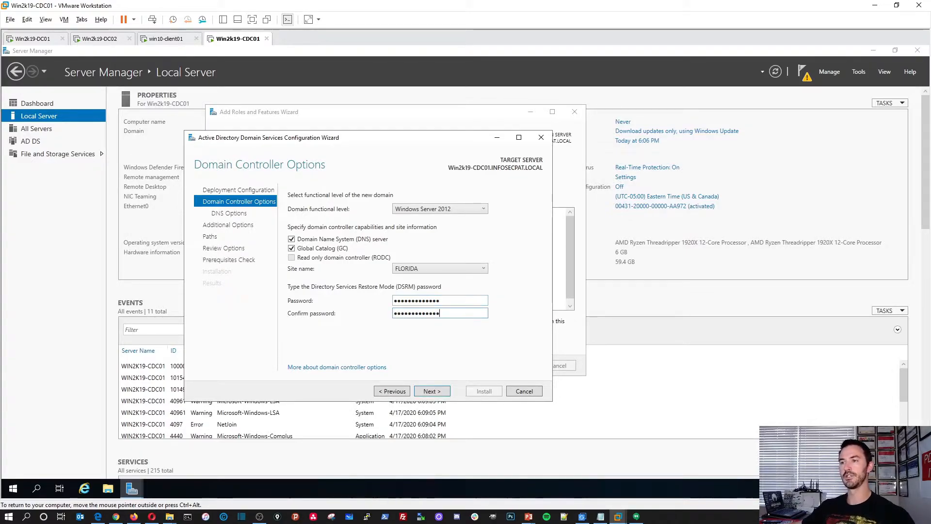
click(436, 392)
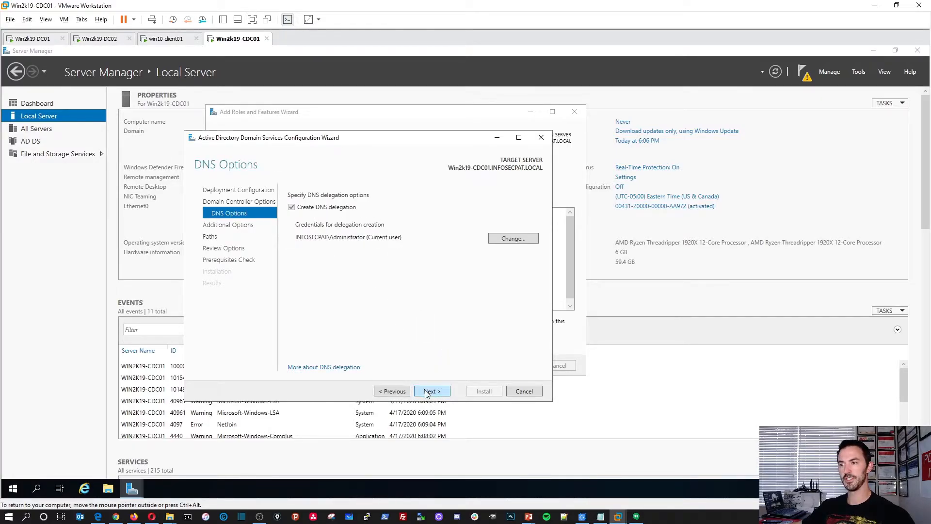
Accept DNS delegation, NetBIOS name NYC, default paths and the review to pass prerequisite checks.
click(428, 392)
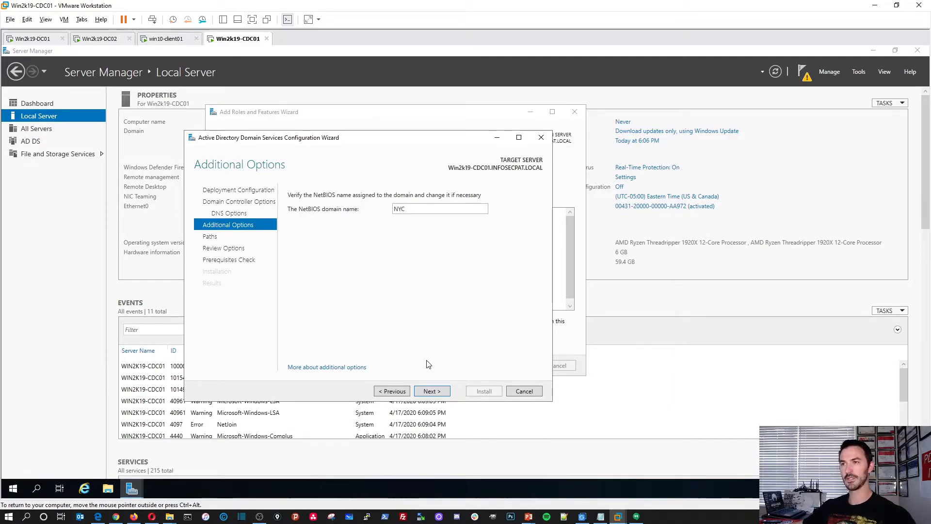
click(433, 392)
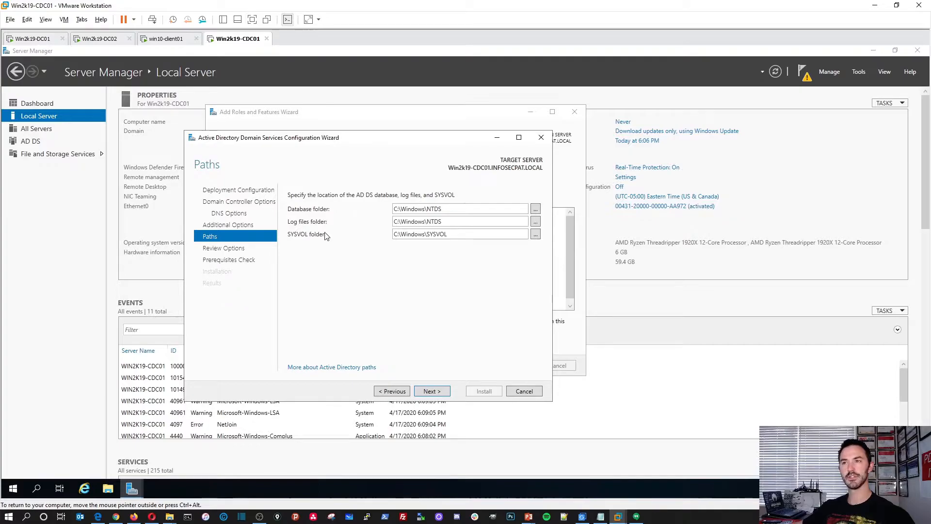
click(431, 391)
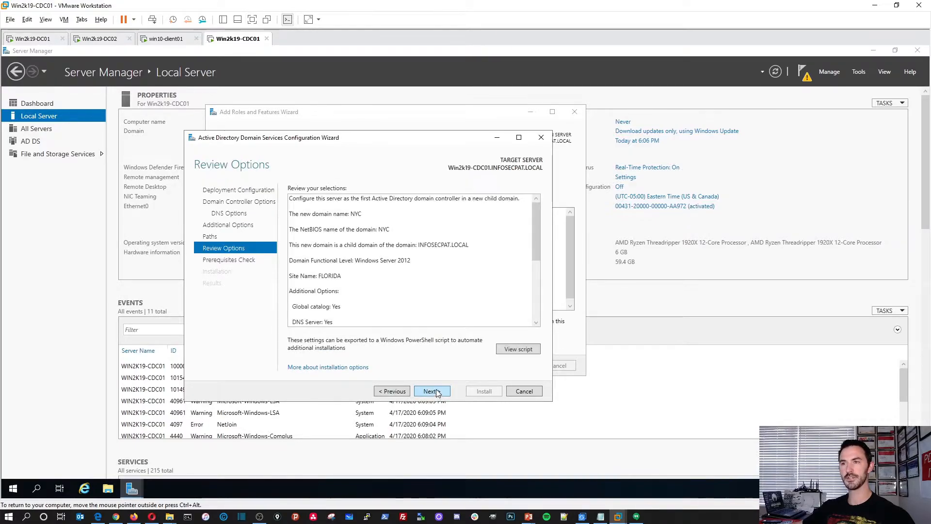
click(436, 392)
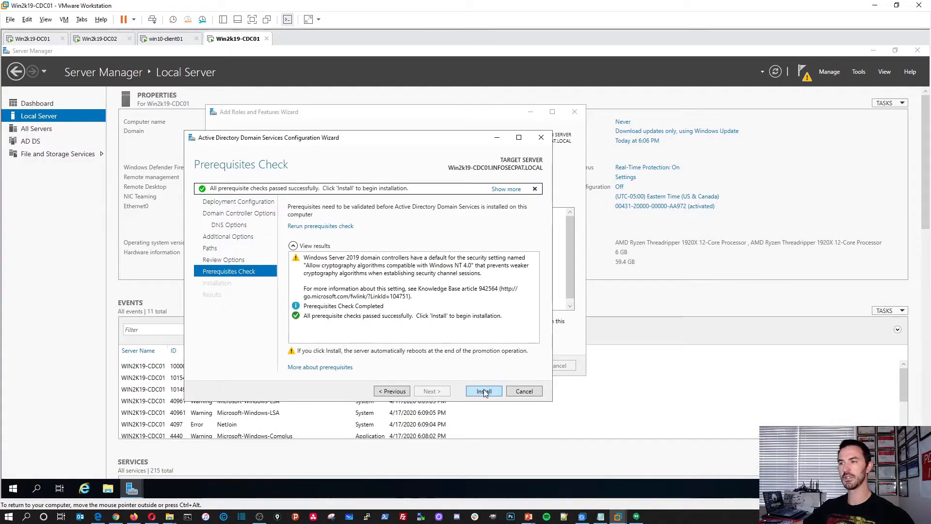
Start installing the NYC child domain controller on Win2k19-CDC01, then switch to Win2k19-DC01.
click(483, 392)
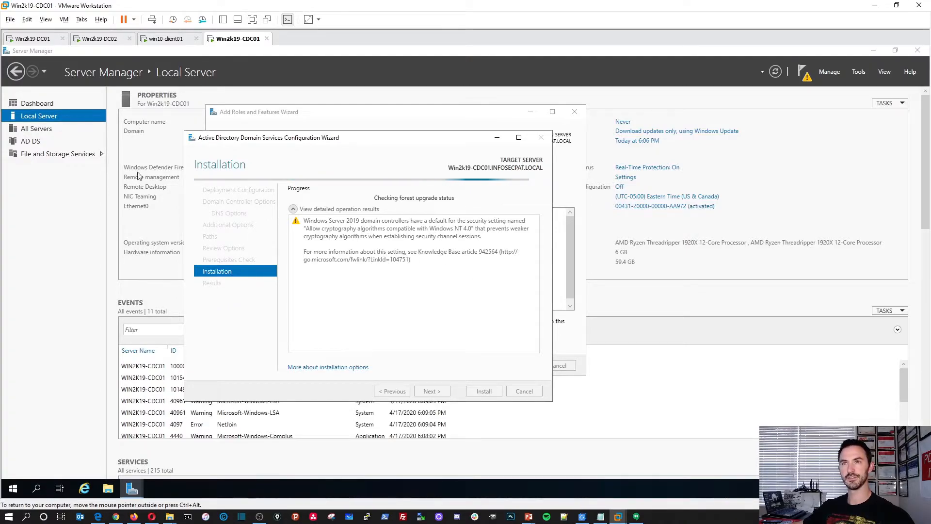
click(40, 43)
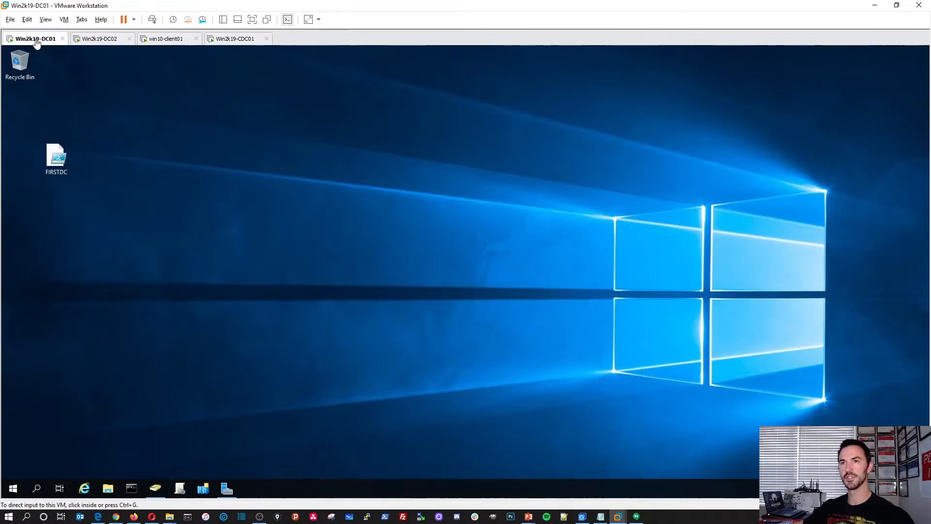
Refresh ADUC on Win2k19-DC01 to list Domain Controllers (DC01, DC02, RODC), then move to win10-client01.
click(155, 488)
right_click(246, 221)
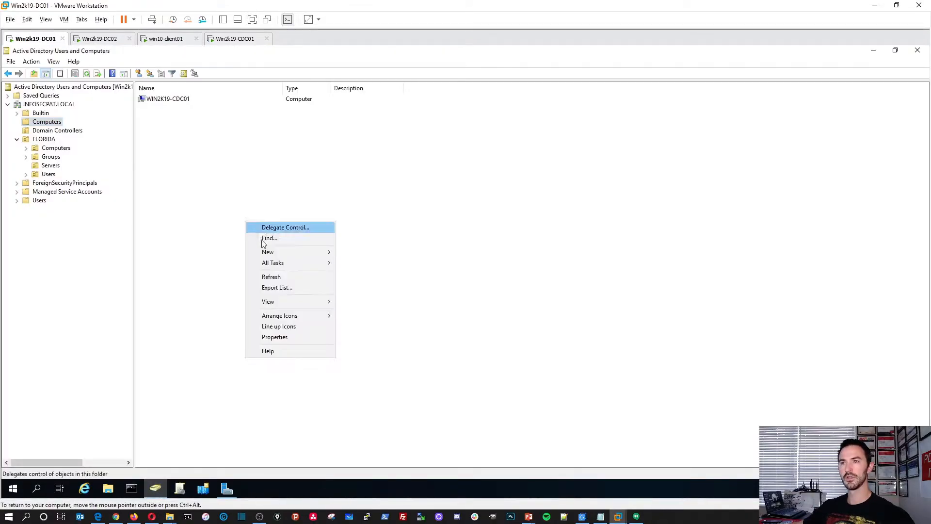
click(270, 278)
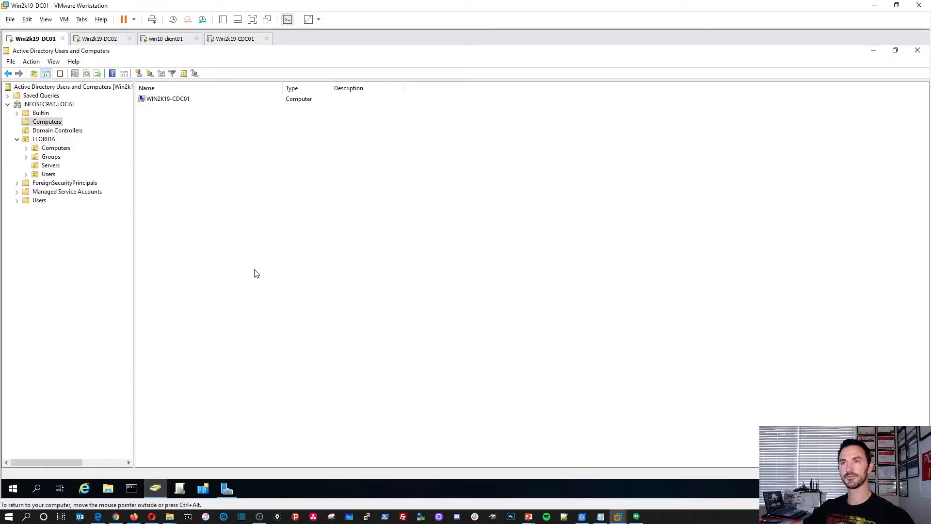
click(67, 131)
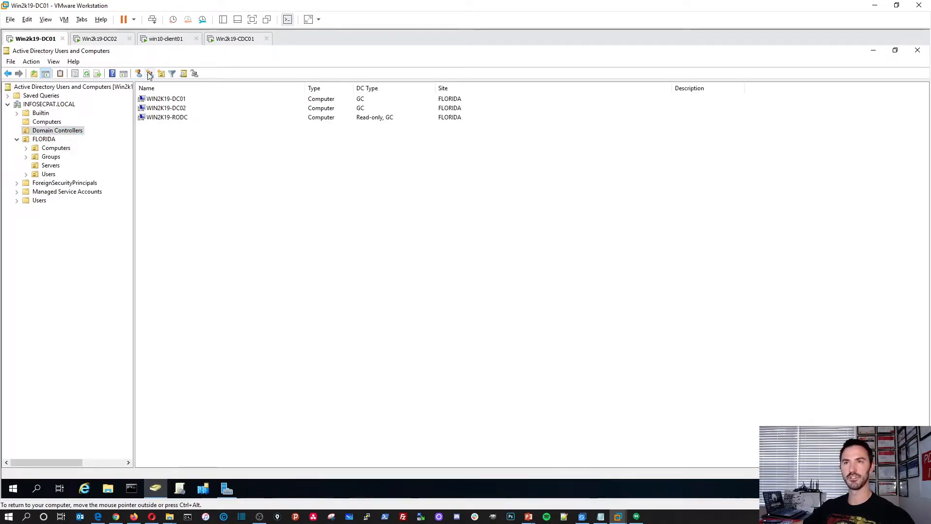
click(102, 39)
click(167, 39)
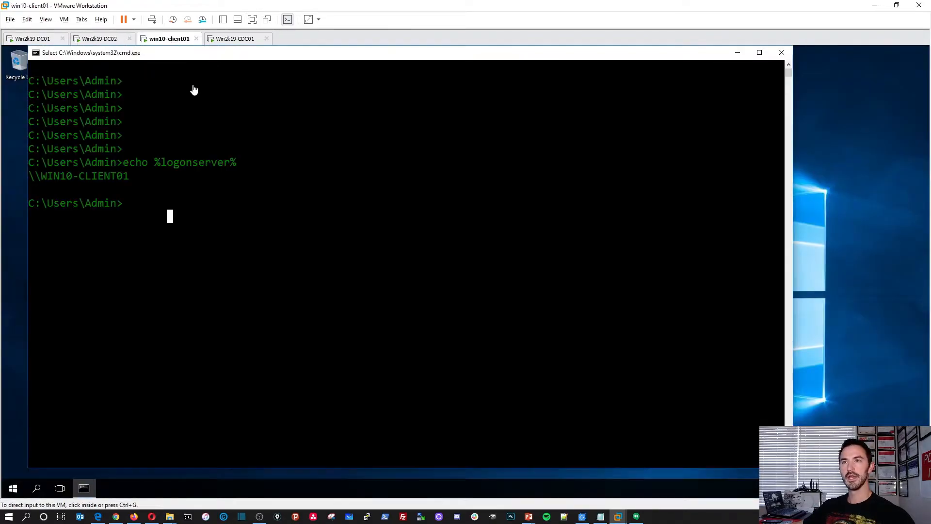
On Win2k19-CDC01, dismiss the sign-out notice, let it restart, then return to win10-client01.
click(233, 39)
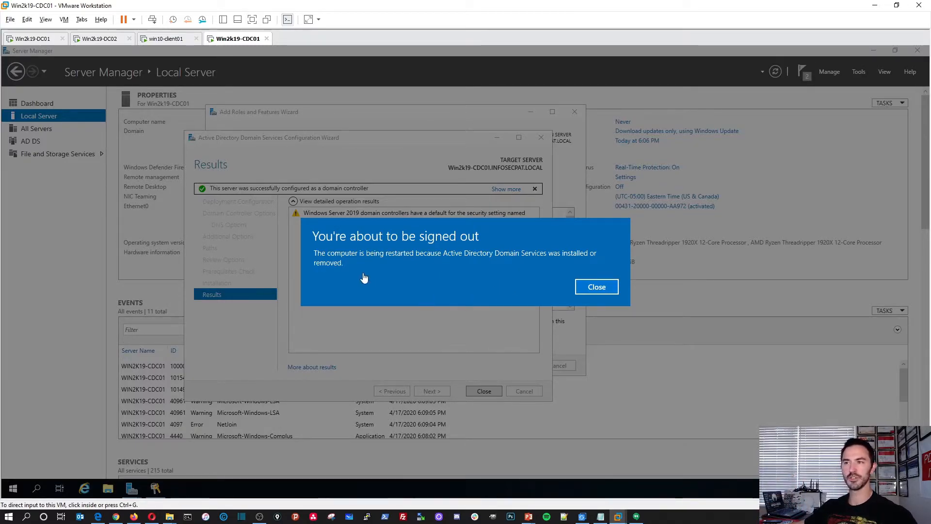
click(596, 287)
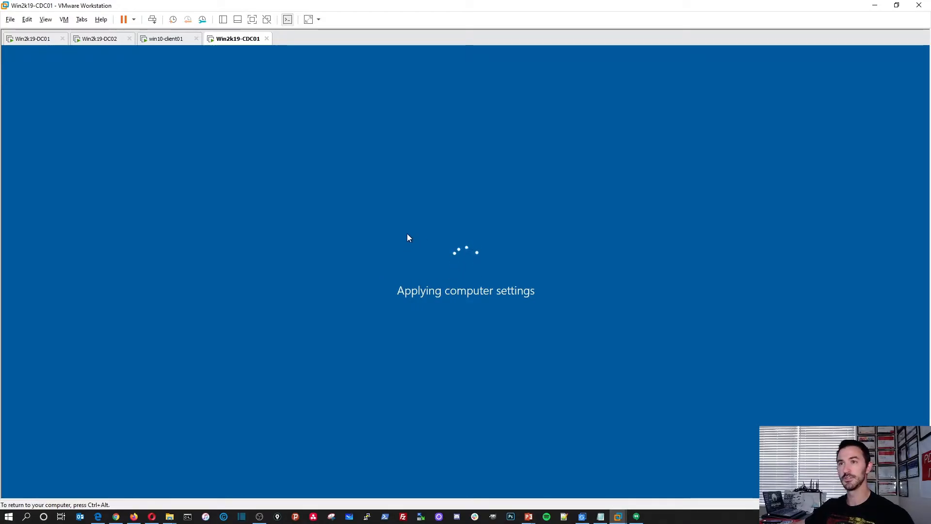
click(168, 38)
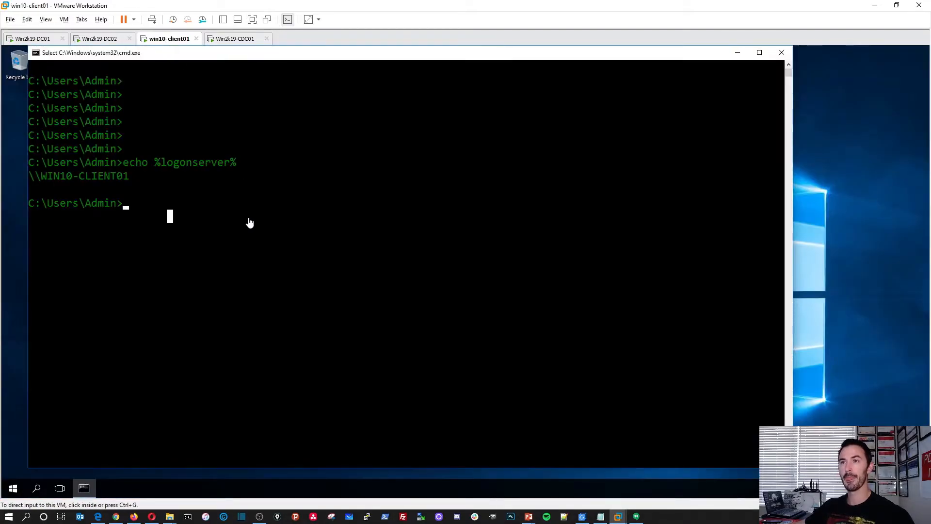
On win10-client01, open the Ethernet0 adapter properties from the Network and Sharing Center.
key(Return)
key(Return)
key(Return)
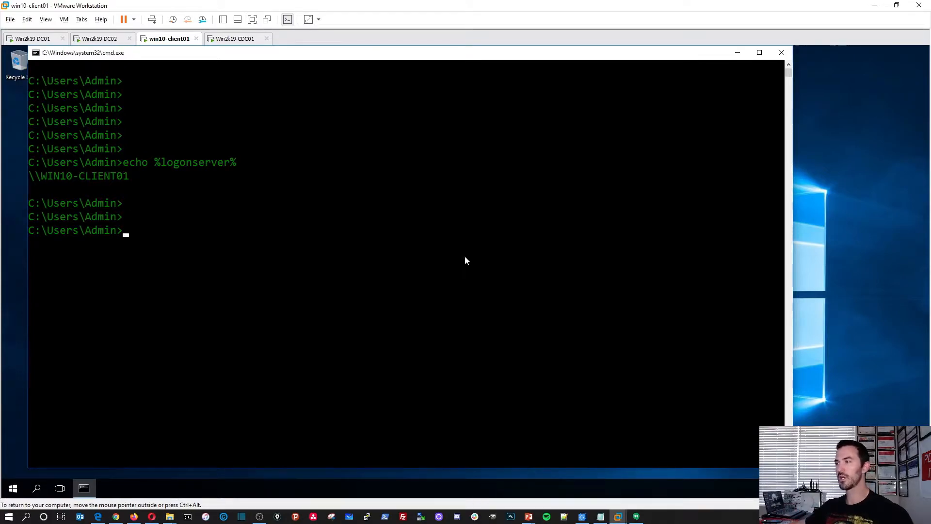
right_click(852, 488)
click(825, 480)
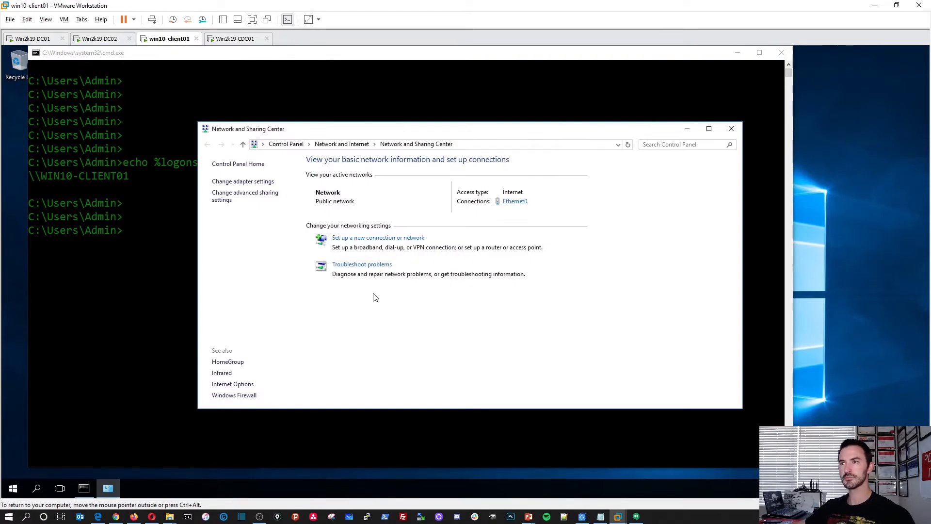
drag(307, 131, 155, 87)
click(359, 157)
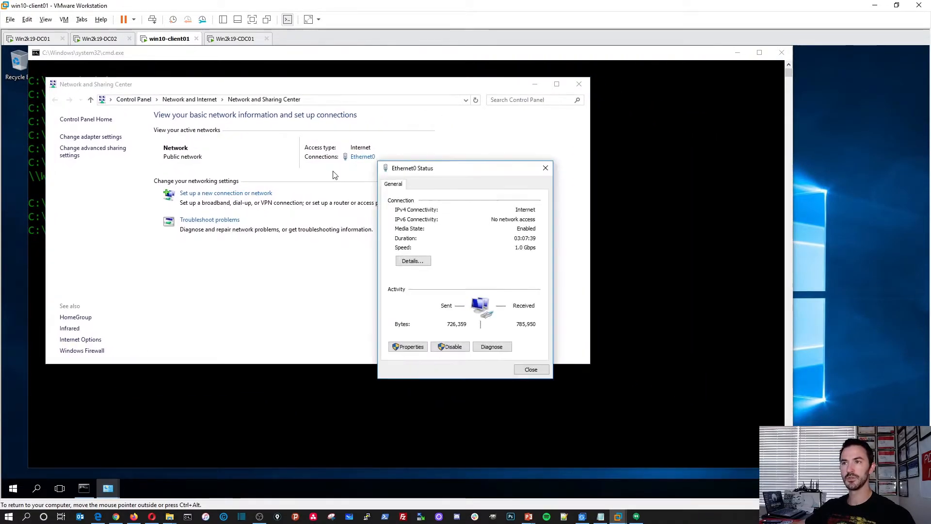
drag(425, 169, 194, 129)
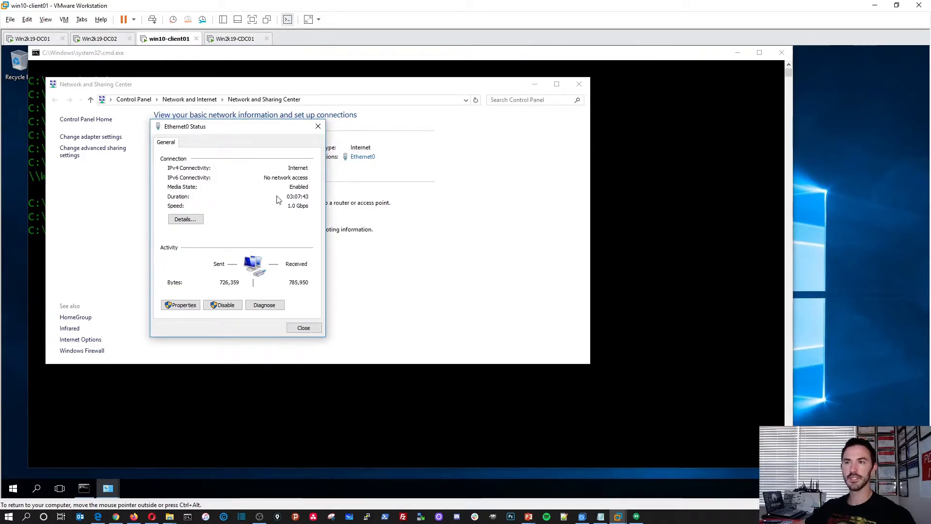
click(183, 305)
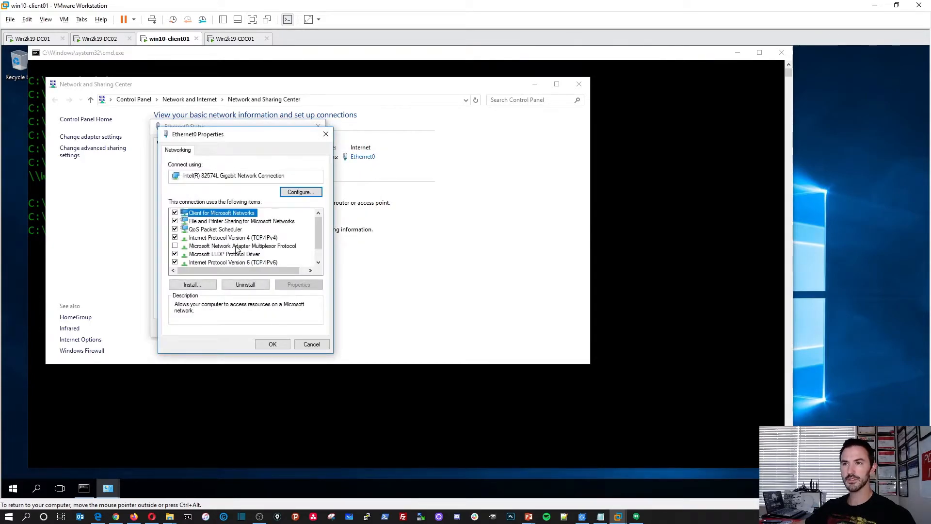
Give IPv4 a static address 192.168.50.190, default subnet mask, and gateway 192.168.50.1.
click(179, 263)
double_click(235, 237)
click(228, 241)
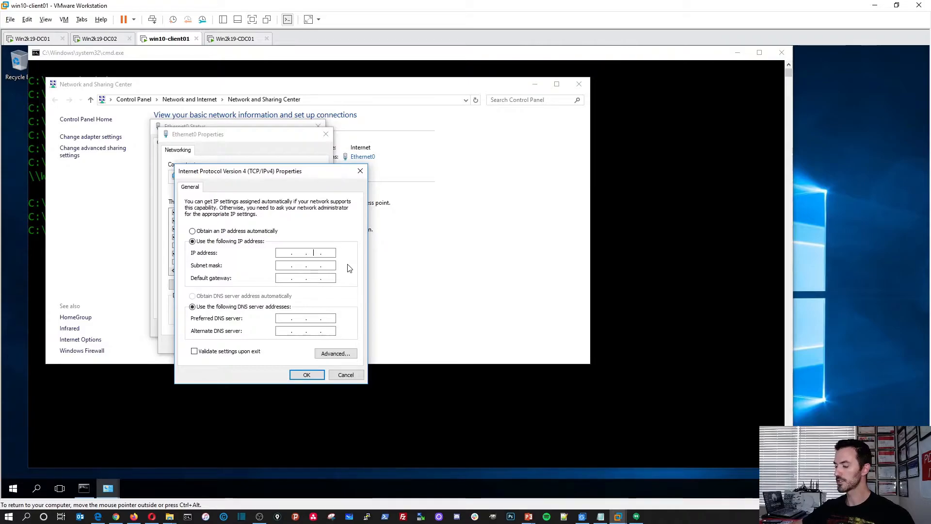
key(Left)
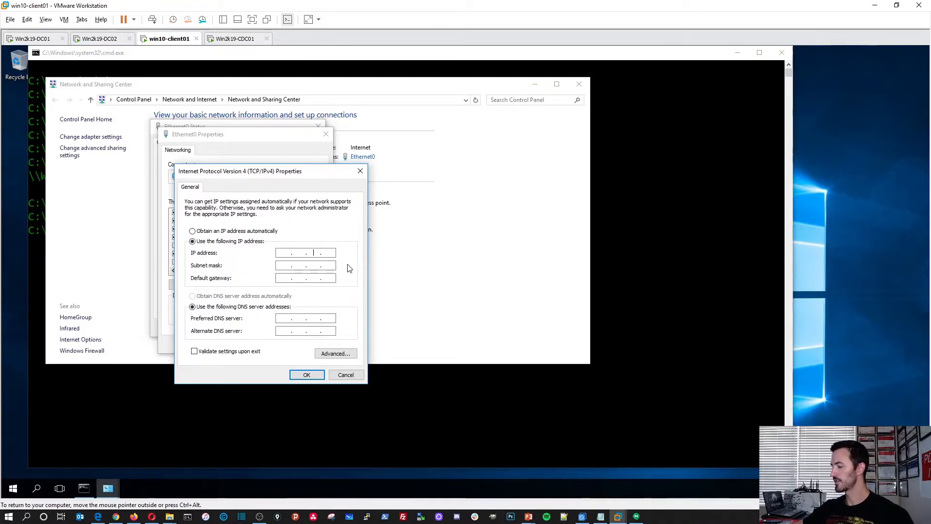
key(Left)
key(Left)
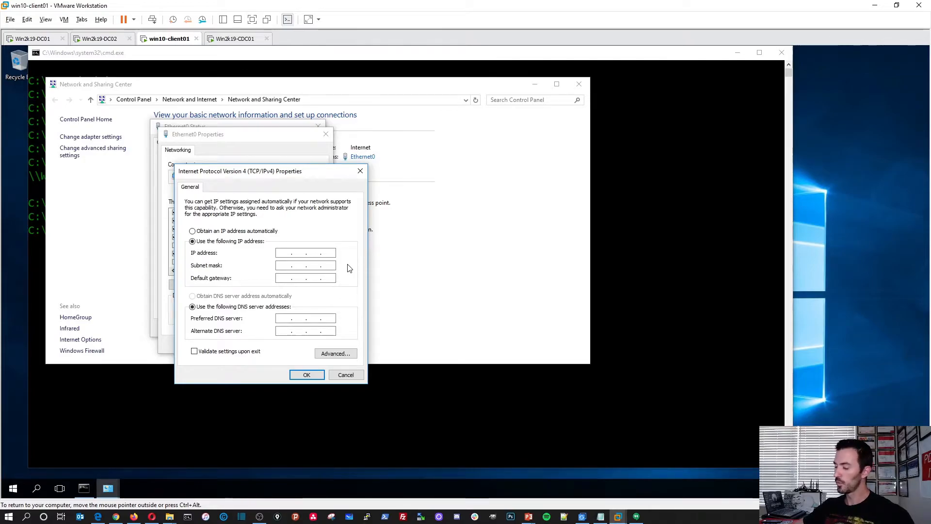
text(168 . 50 . )
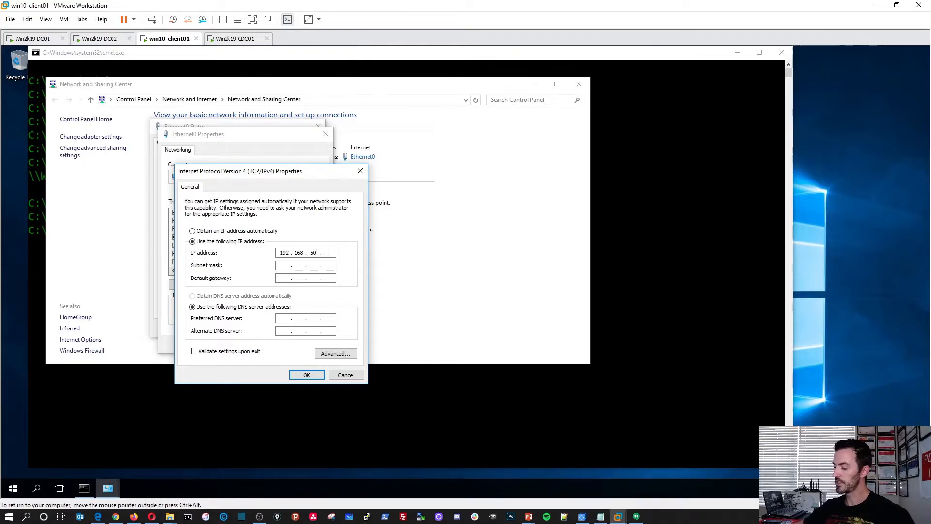
text(190)
key(Tab)
key(Tab)
text(192.168.50.1)
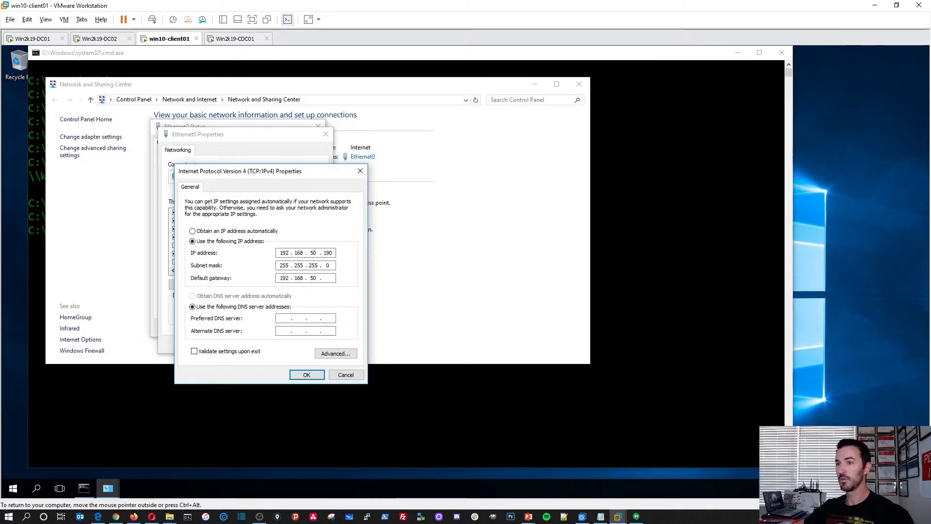
Set DNS servers 192.168.50.204 and 192.168.50.1, confirm, and close the network windows.
click(284, 318)
text(192.168.)
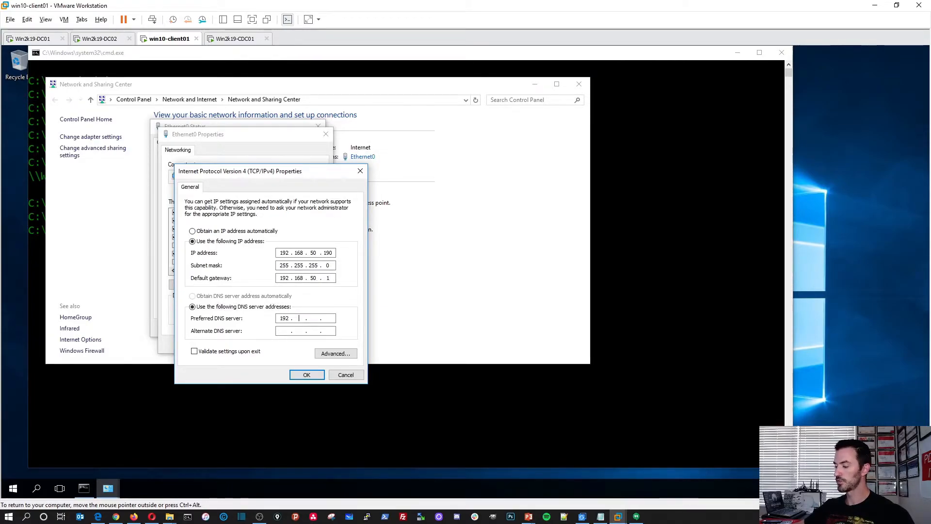
text(50.2)
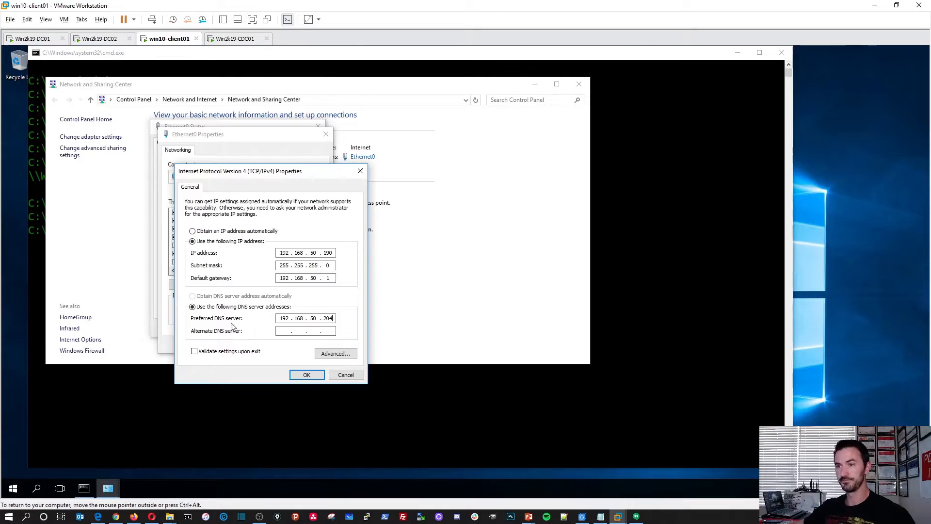
text(19)
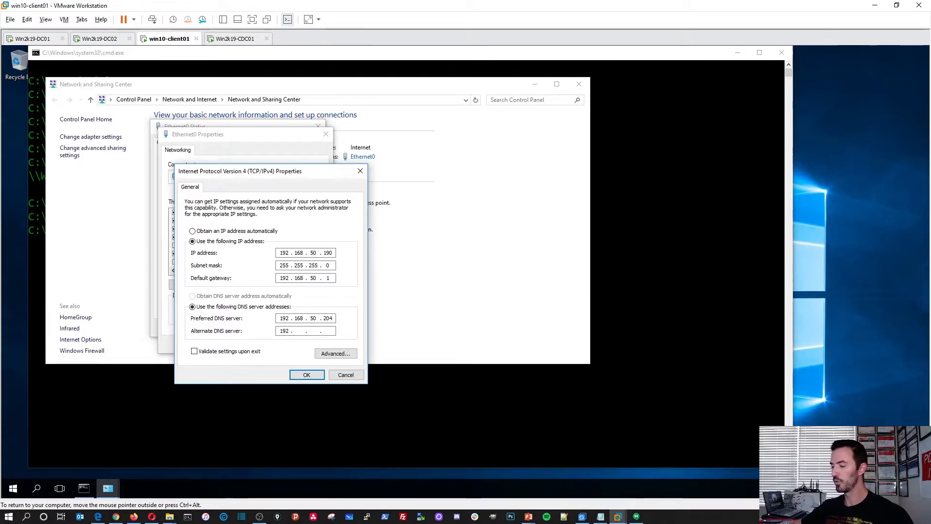
text(2.168.50.1)
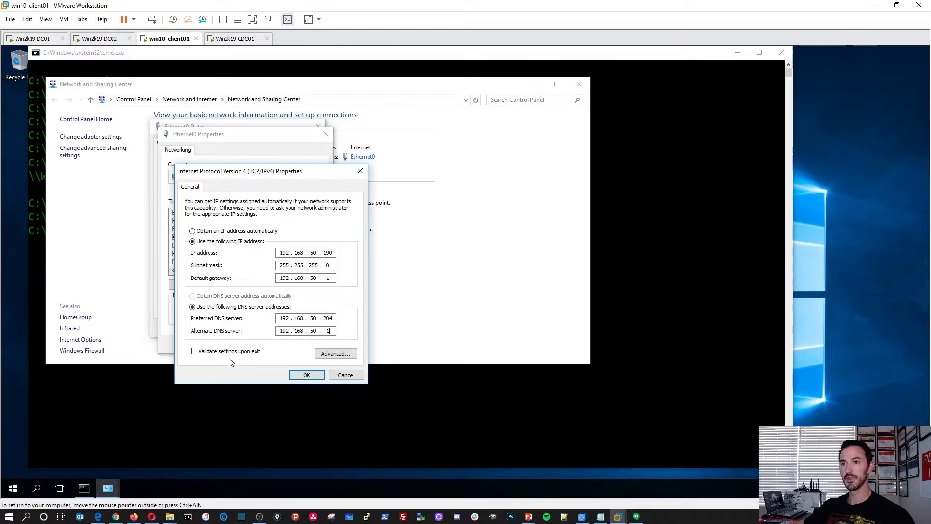
click(298, 375)
click(273, 344)
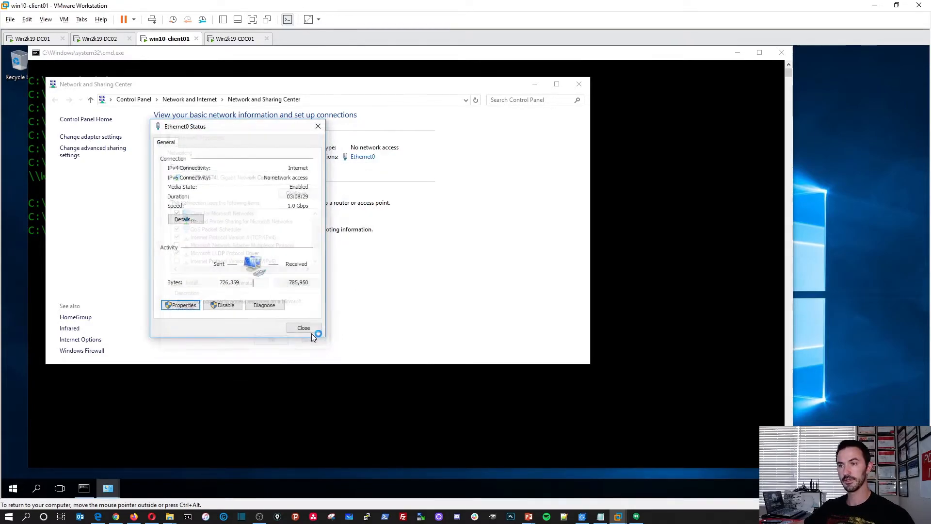
click(306, 328)
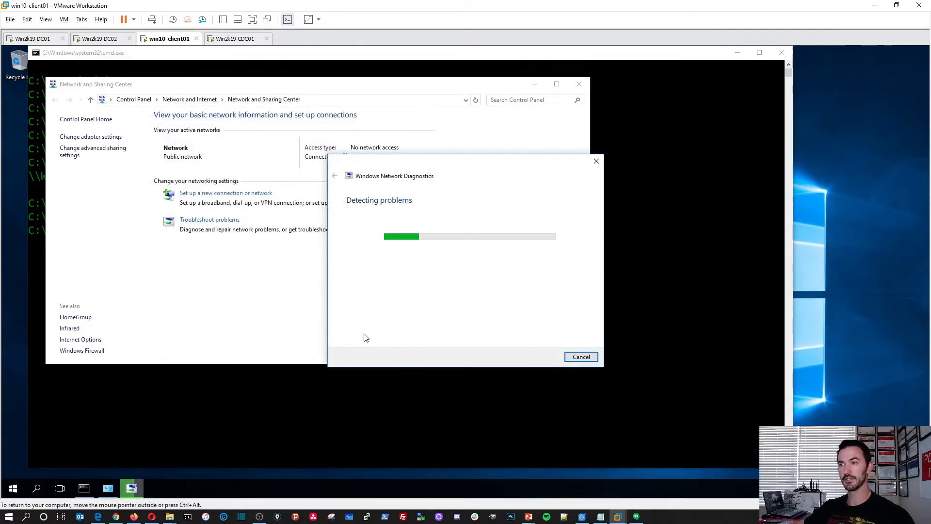
click(582, 357)
click(579, 84)
click(561, 244)
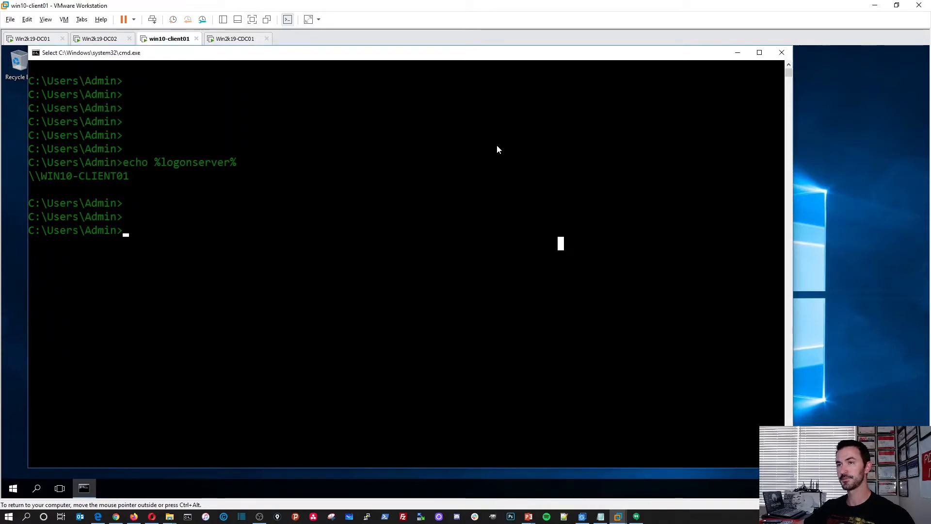
On win10-client01, run a continuous ping to 192.168.50.204 with 'ping 192.168.50.204 -t'.
click(225, 39)
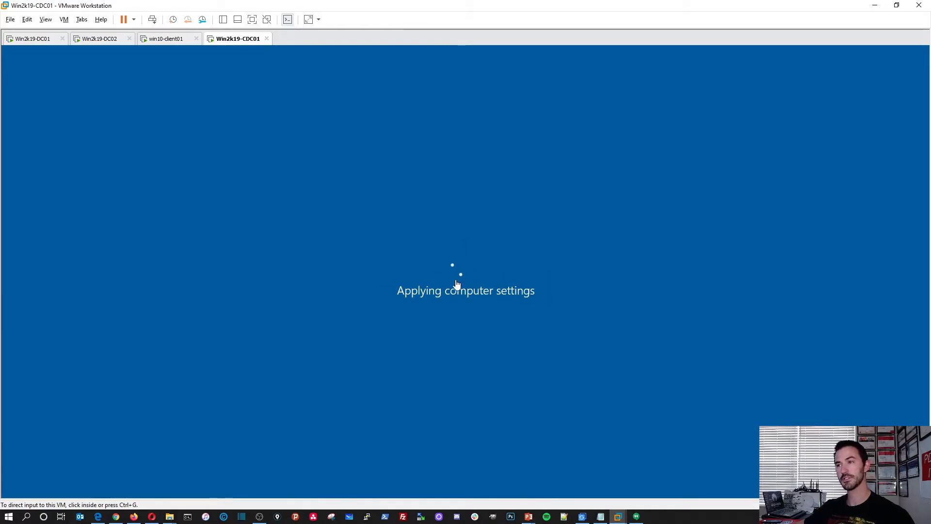
click(175, 39)
text(ping)
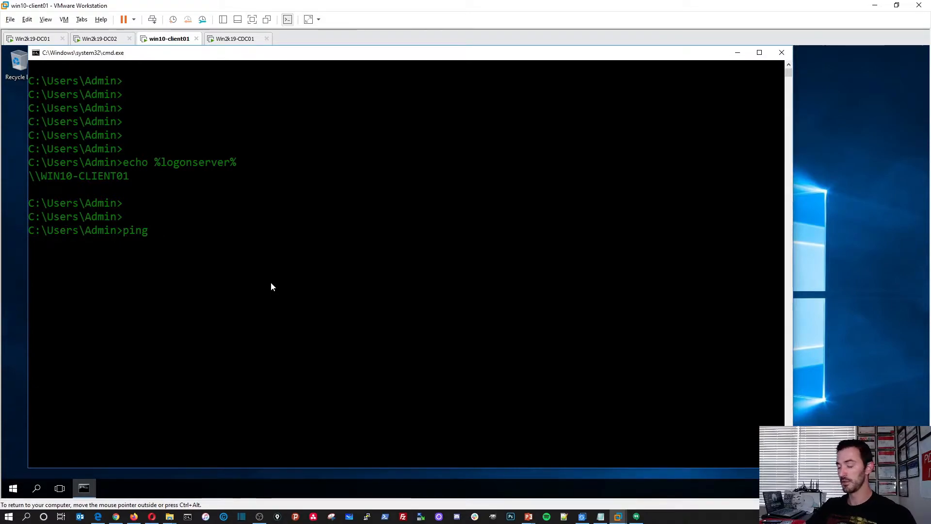
text(192.168.50.204 -t)
key(Return)
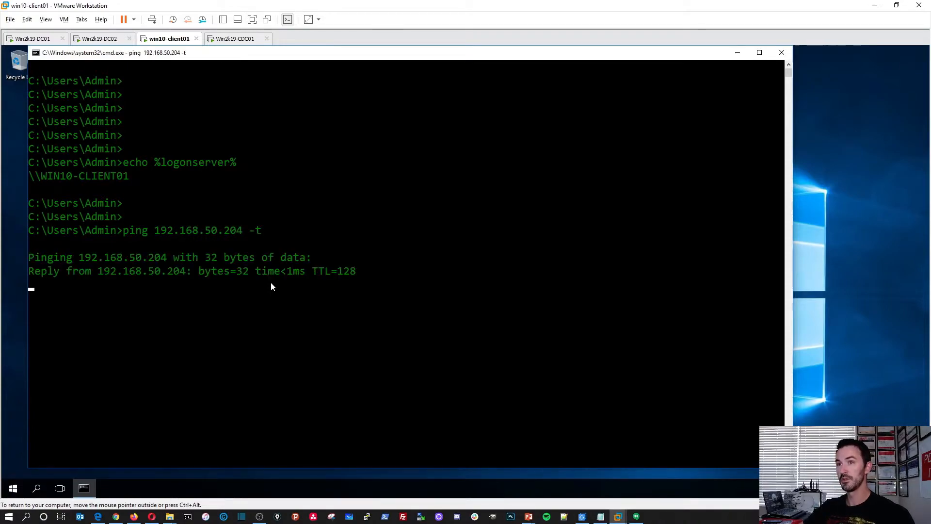
Stop the ping with Ctrl+C (6 of 6 replies, 0% loss) and return to Win2k19-CDC01.
click(183, 299)
right_click(183, 299)
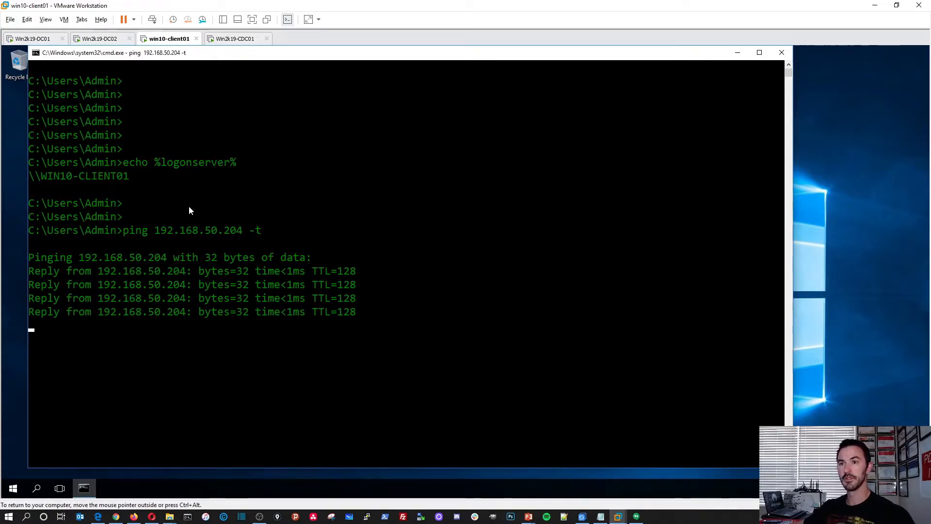
click(176, 272)
key(ctrl+c)
key(Return)
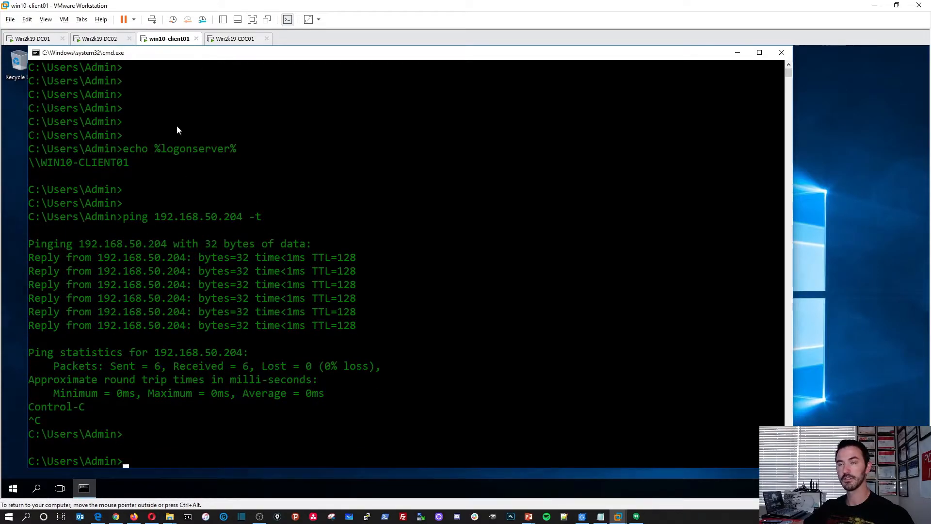
click(231, 39)
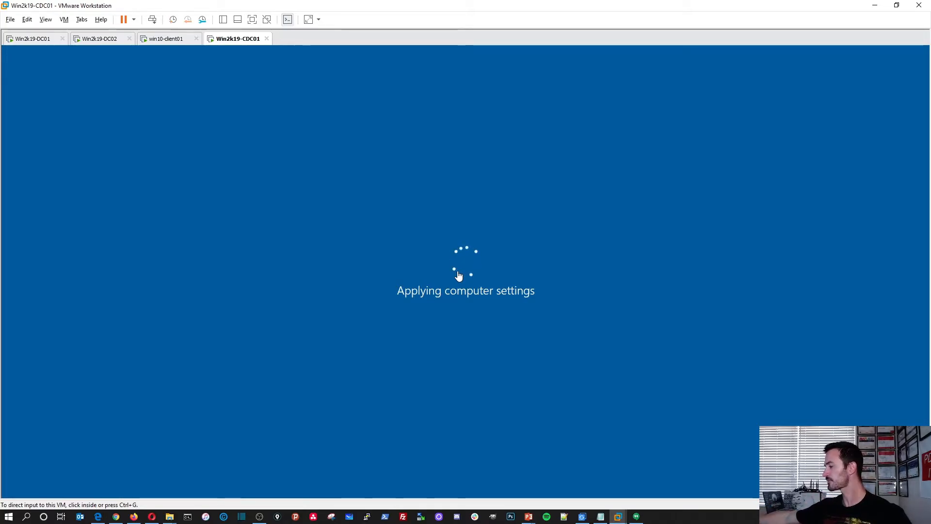
Maximize the PowerPoint deck, show slide 13's Windows Server 2019 task list, then minimize it.
key(alt+Tab)
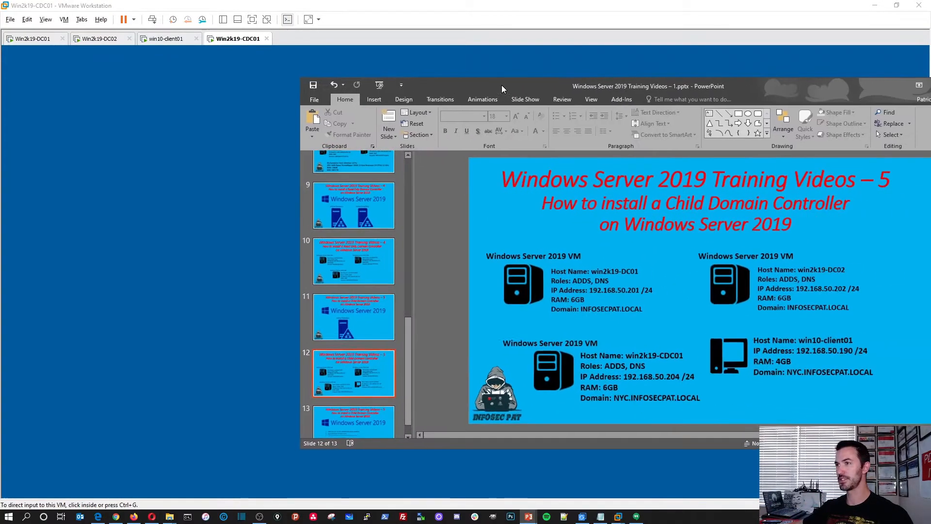
drag(505, 86, 445, 82)
double_click(446, 81)
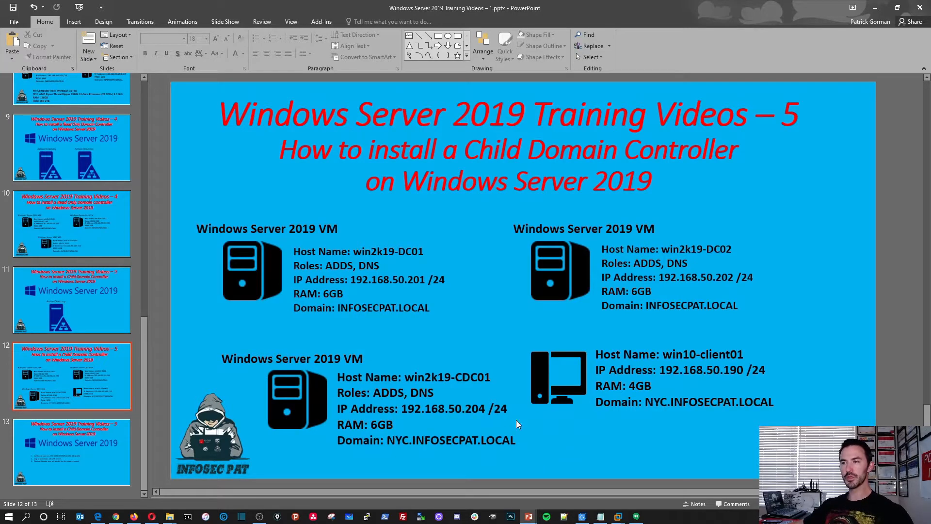
click(100, 452)
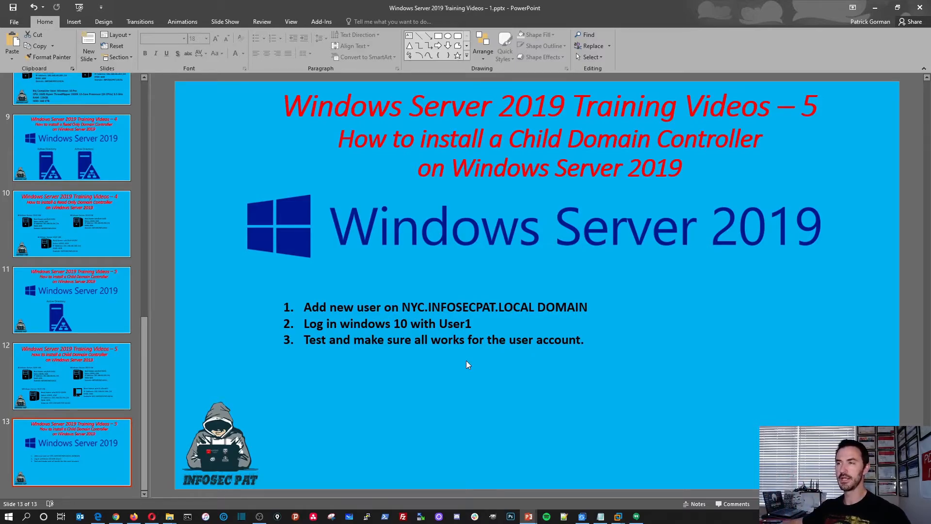
click(876, 9)
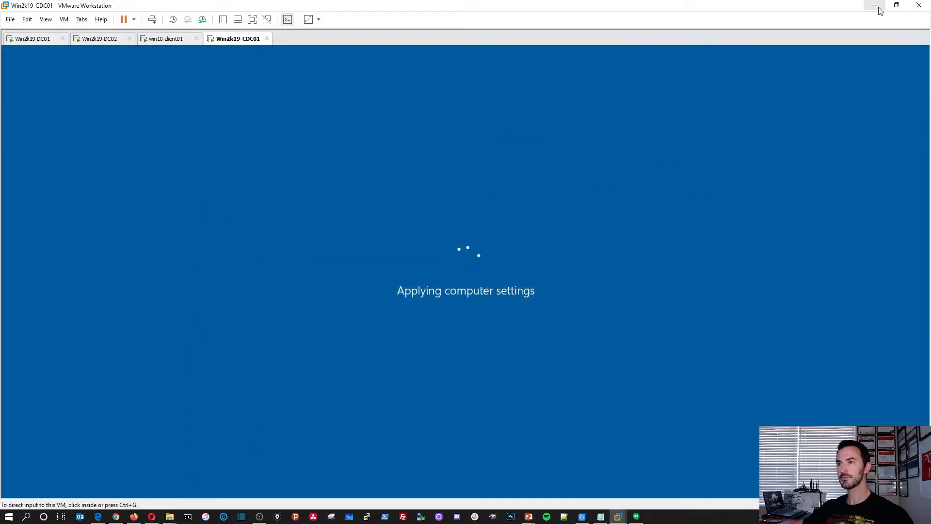
Flip between win10-client01 and Win2k19-CDC01, then restore the Windows Server 2019 Training Videos deck.
click(161, 43)
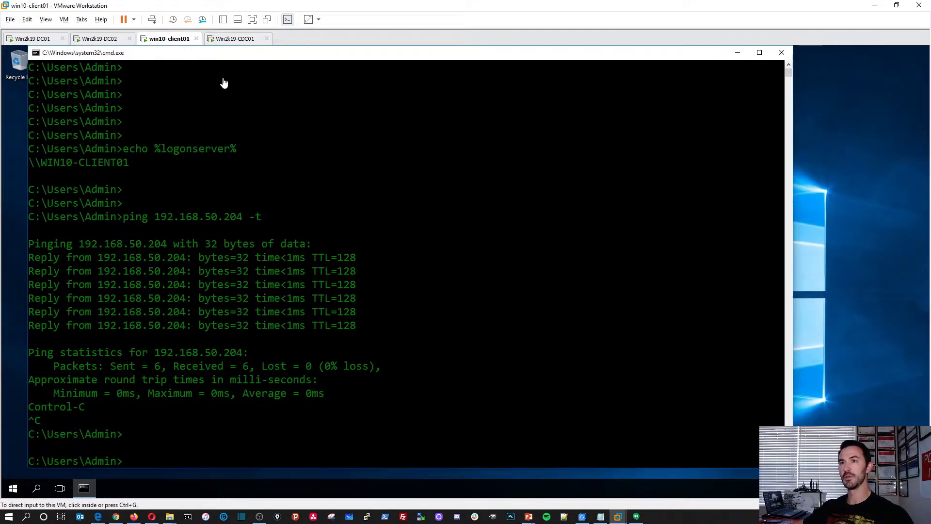
click(234, 40)
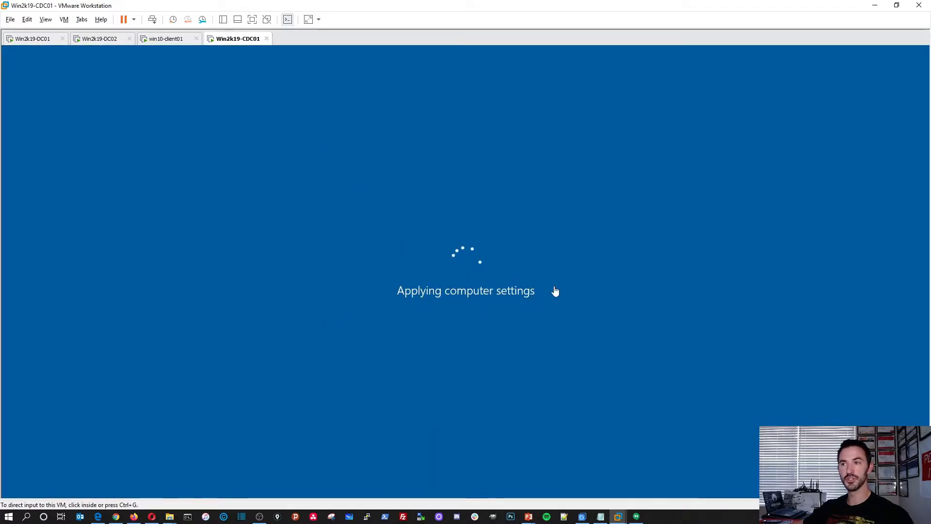
click(530, 518)
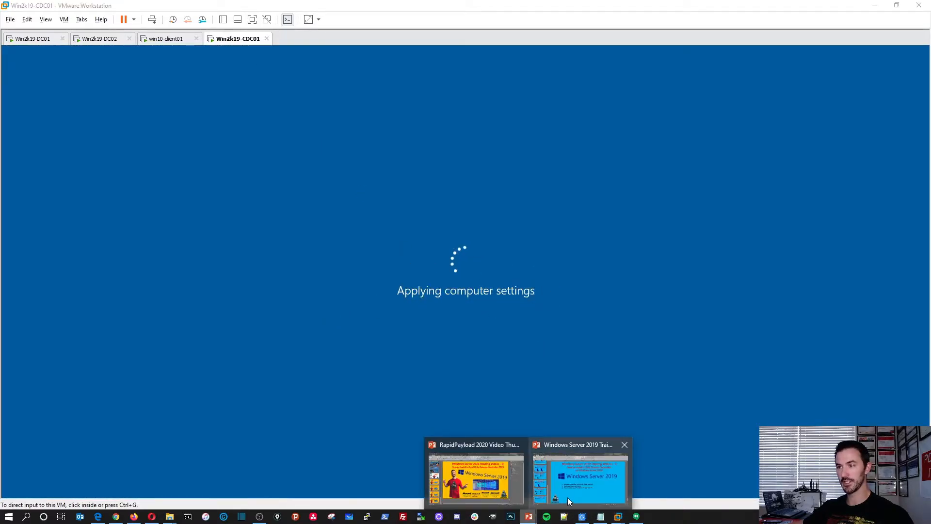
click(568, 489)
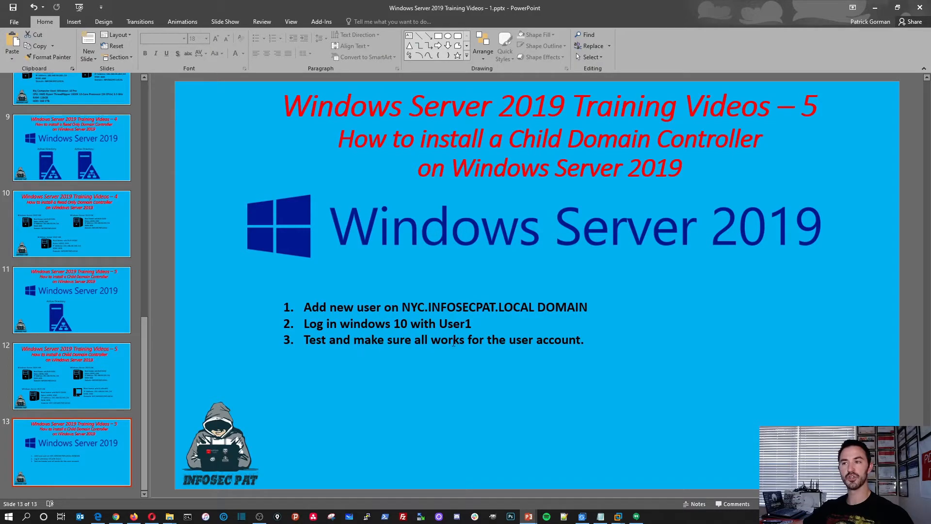
Add '(User1)' and periods to slide 13's list items, then minimize PowerPoint and switch VMs.
click(385, 309)
text(()
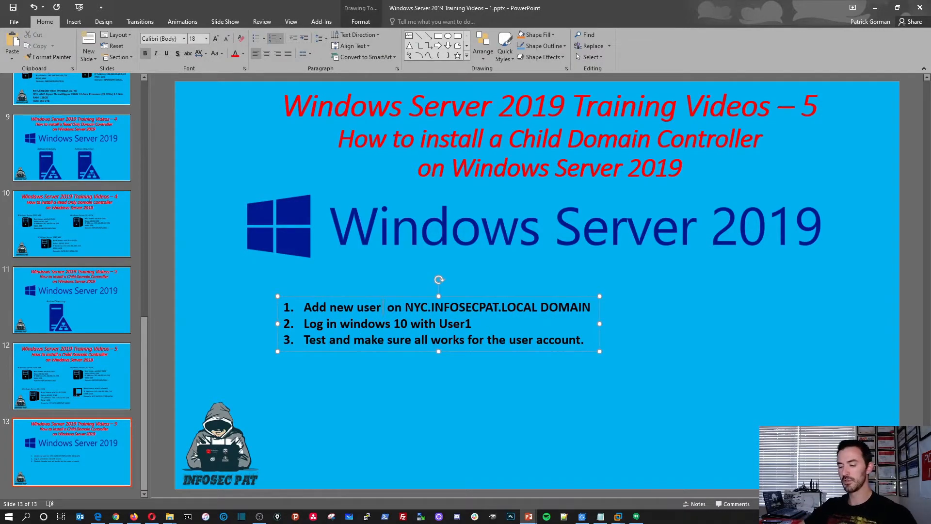
text(User1)
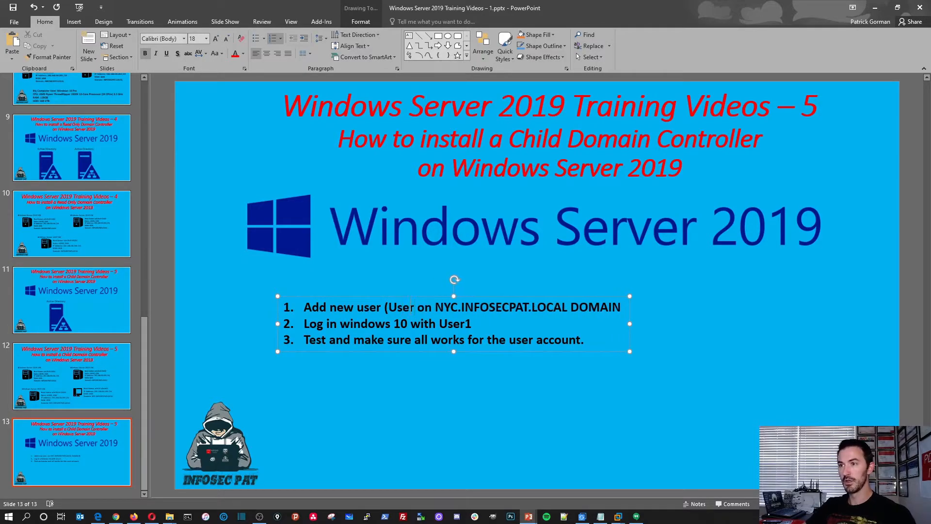
text())
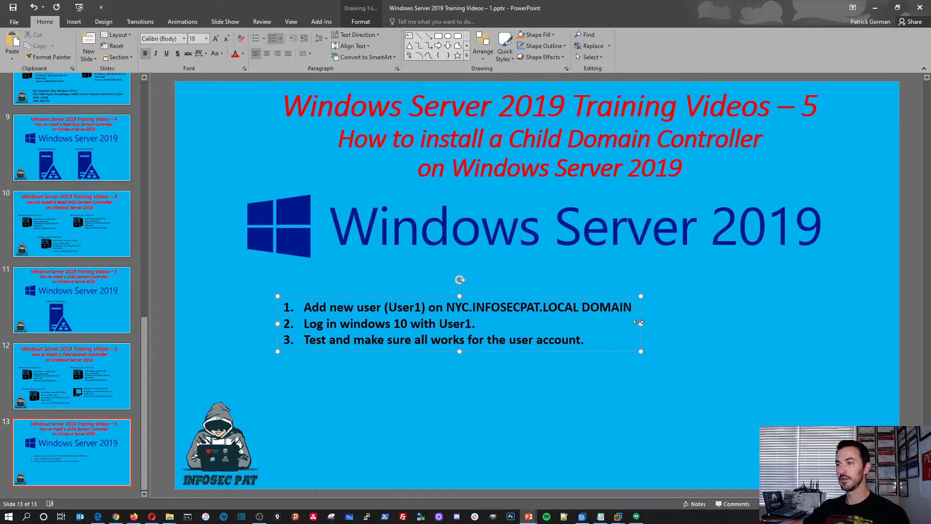
text(.)
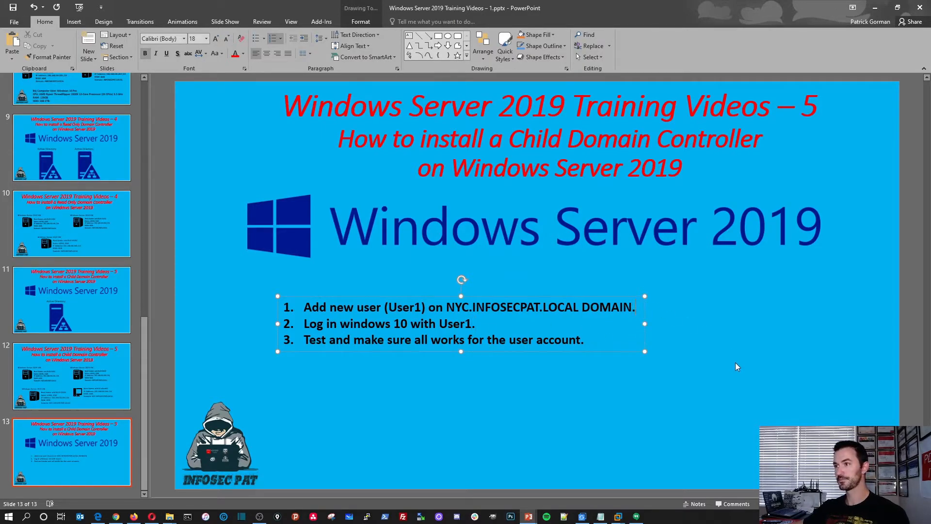
click(736, 366)
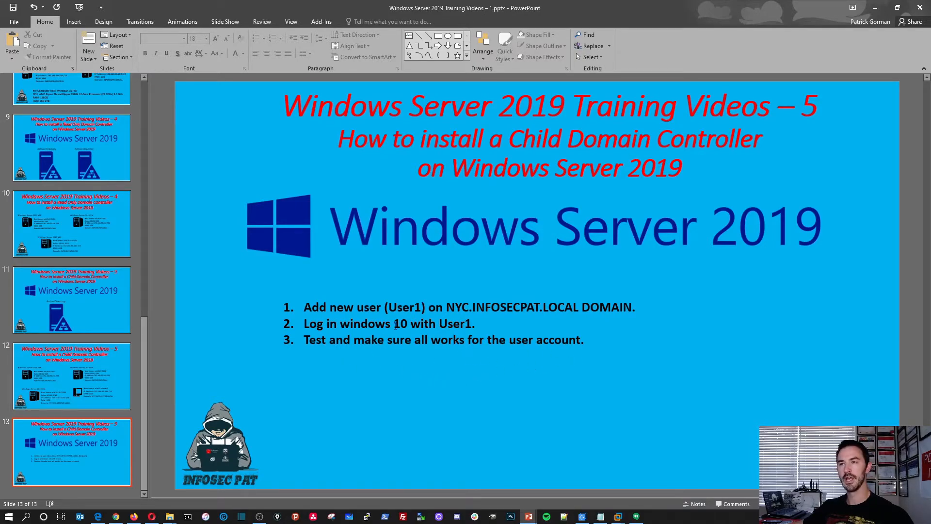
click(876, 8)
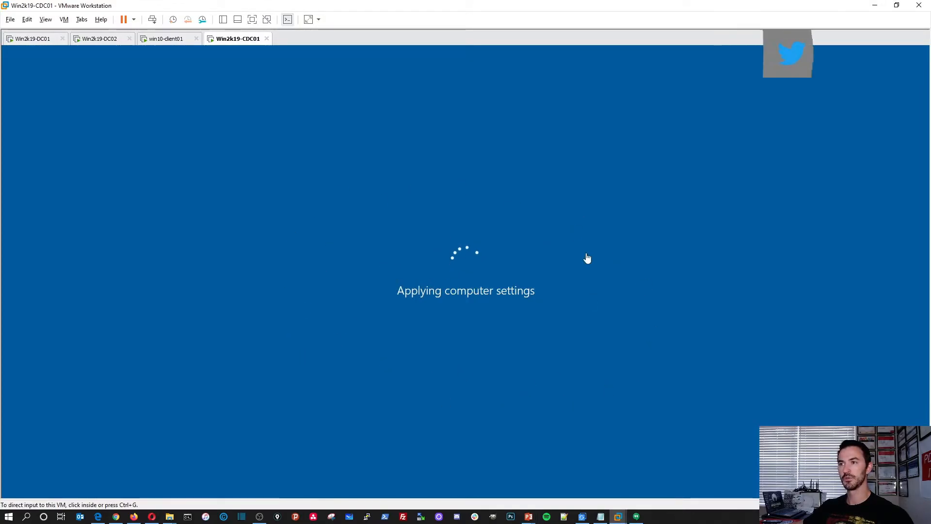
click(166, 40)
Sign in to Win2k19-DC02 as Administrator and clear Server Manager off the desktop.
click(100, 41)
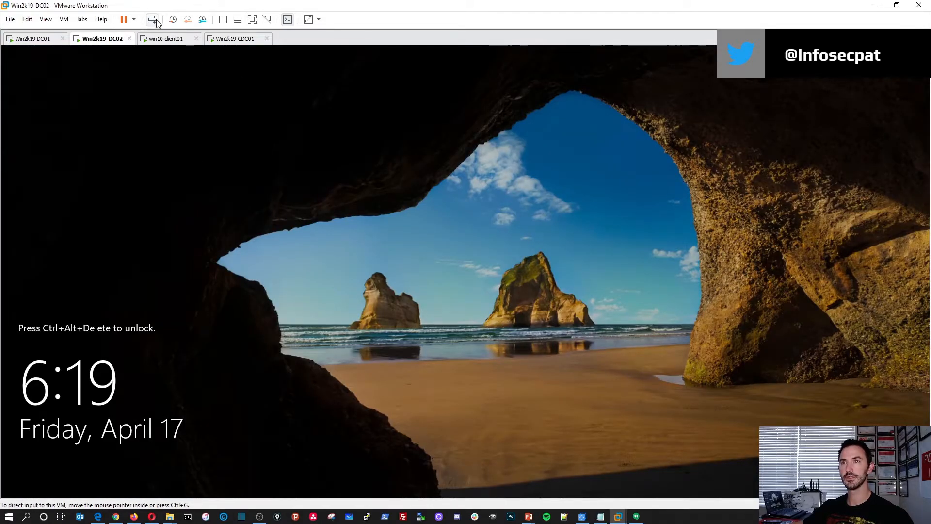
click(152, 19)
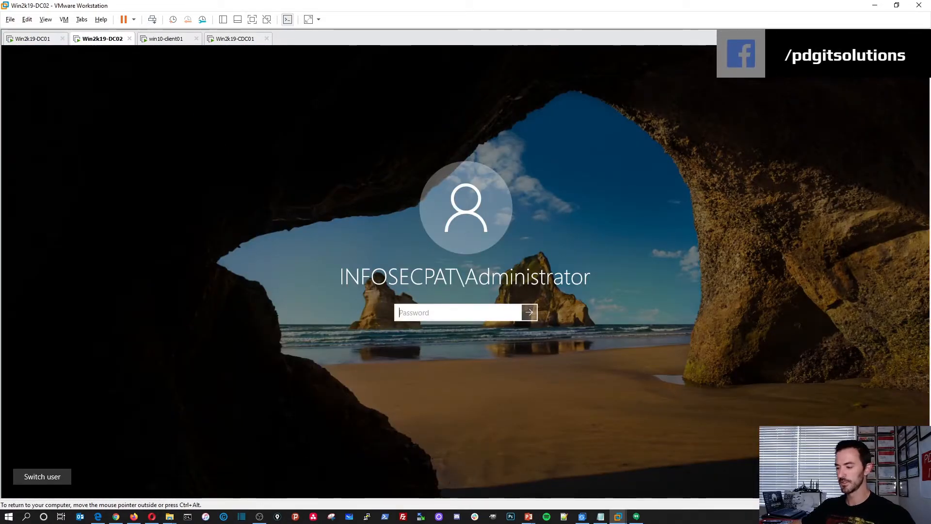
text(Password123)
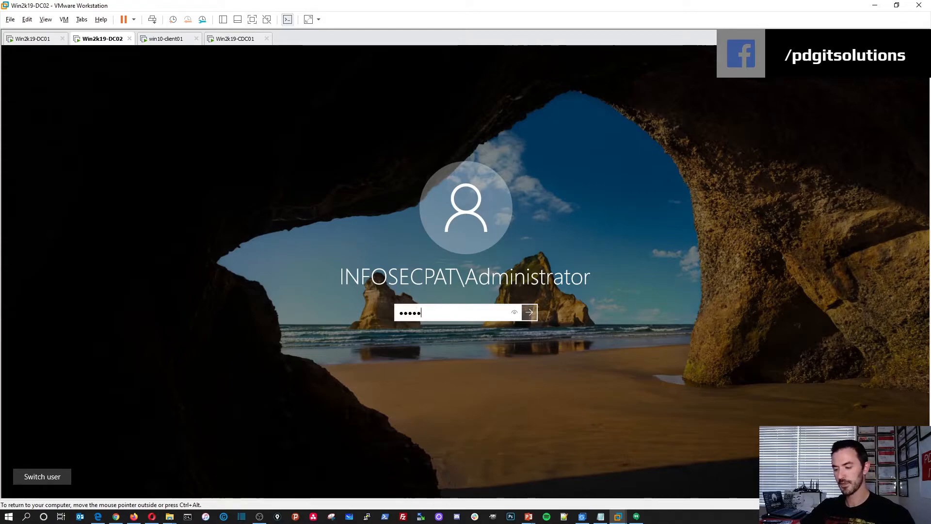
key(Return)
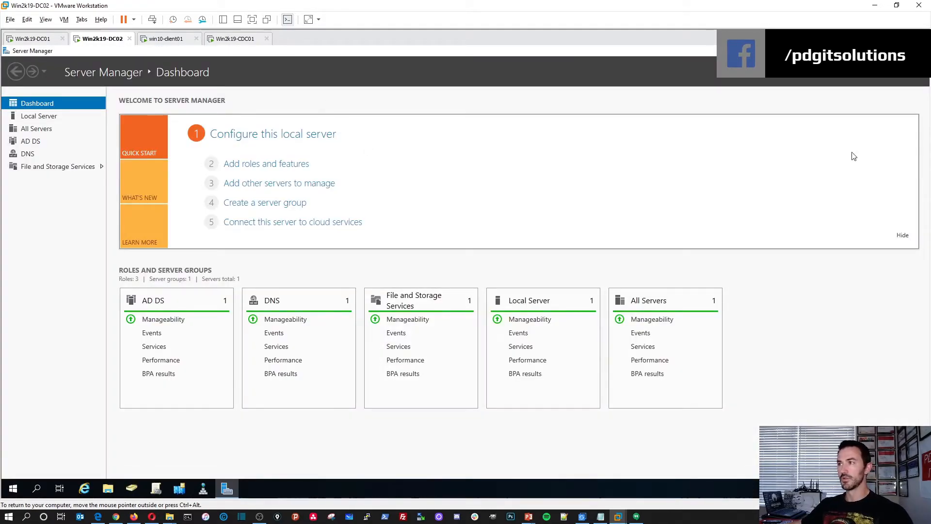
key(super+d)
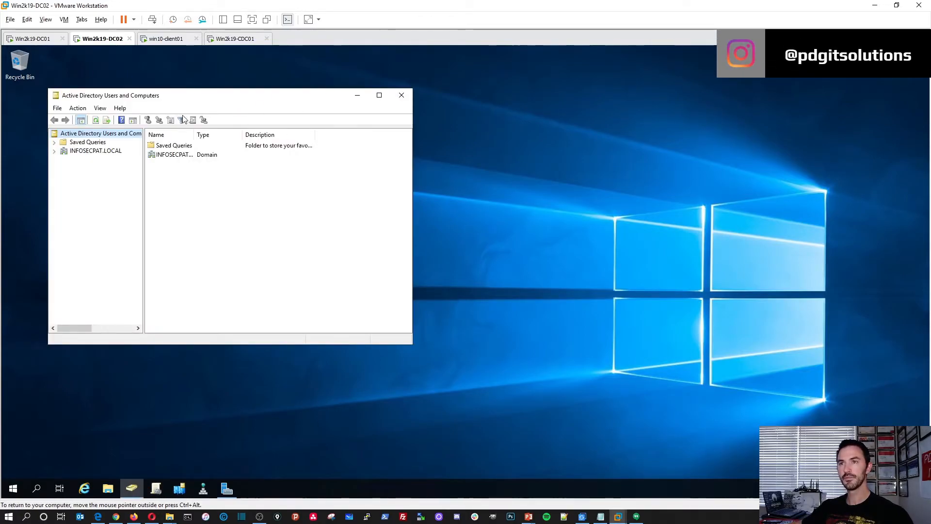
In DC02's Users and Computers, change the domain controller and expand INFOSECPAT.LOCAL.
double_click(206, 99)
right_click(123, 109)
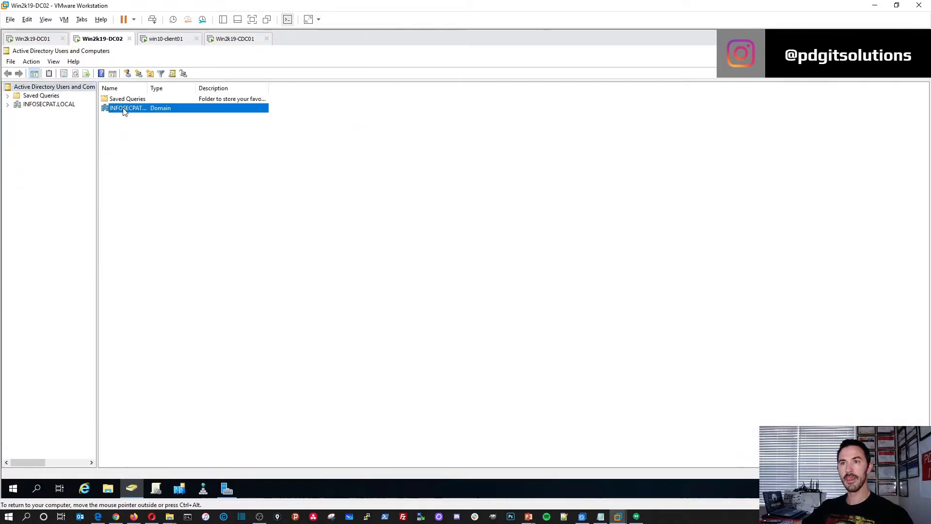
click(155, 147)
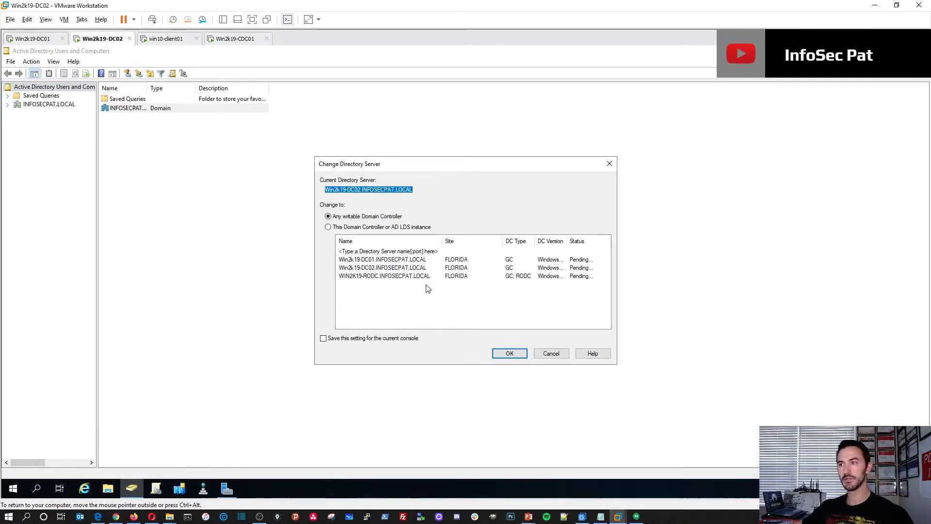
click(509, 354)
click(12, 105)
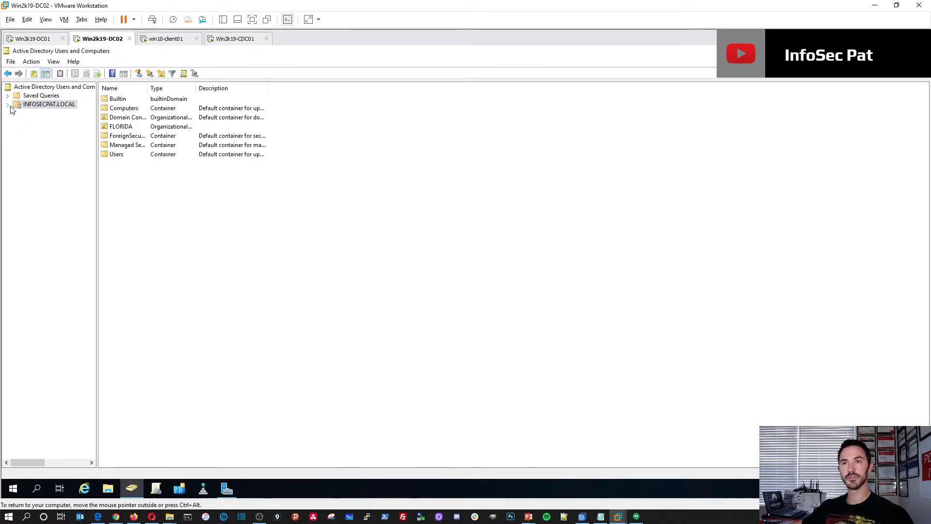
click(8, 104)
Switch to Win2k19-DC01 and close Active Directory Users and Computers to reach its desktop.
click(33, 39)
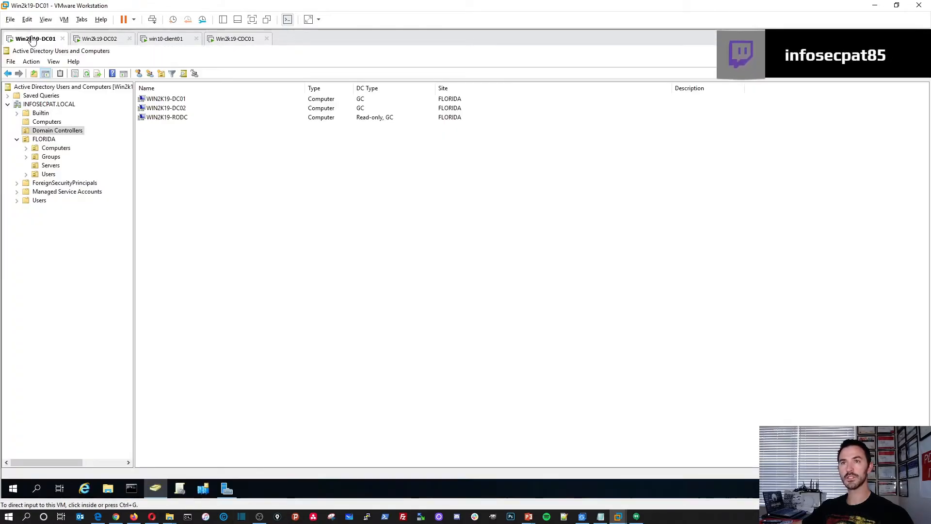
click(208, 488)
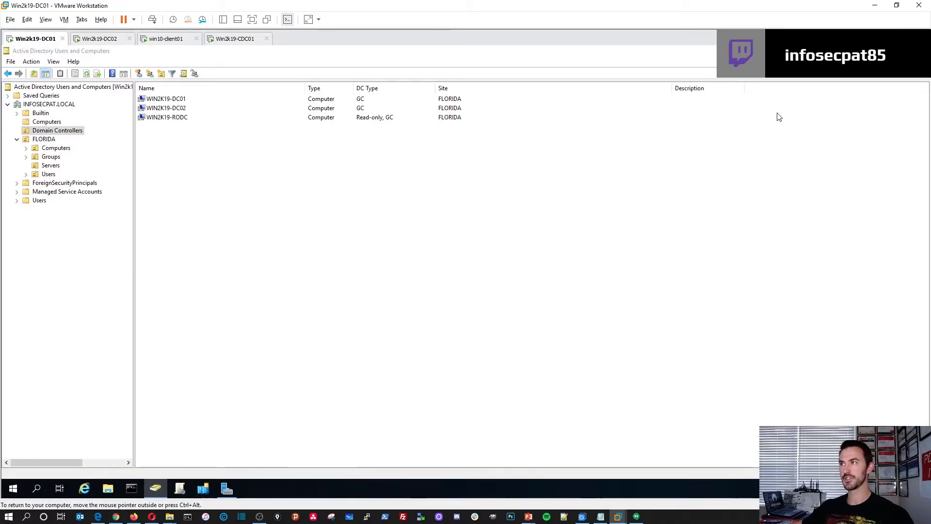
key(super+d)
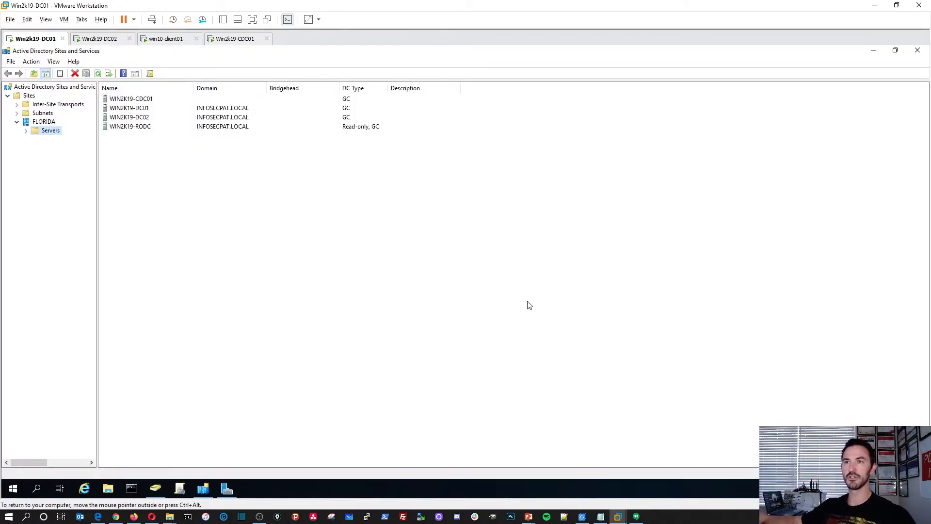
Expand FLORIDA's Servers to WIN2K19-CDC01 and its NTDS Settings in Sites and Services.
click(137, 99)
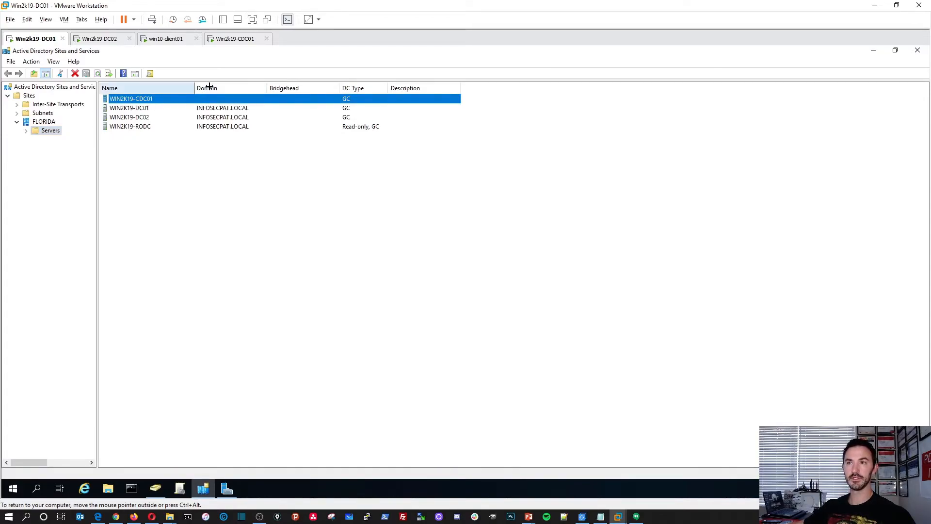
drag(194, 88, 239, 89)
click(26, 131)
click(68, 140)
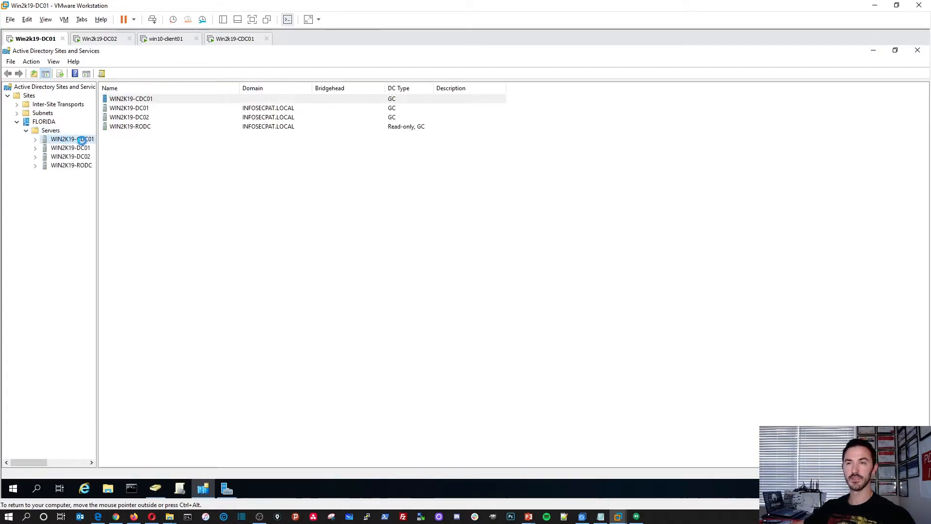
double_click(125, 100)
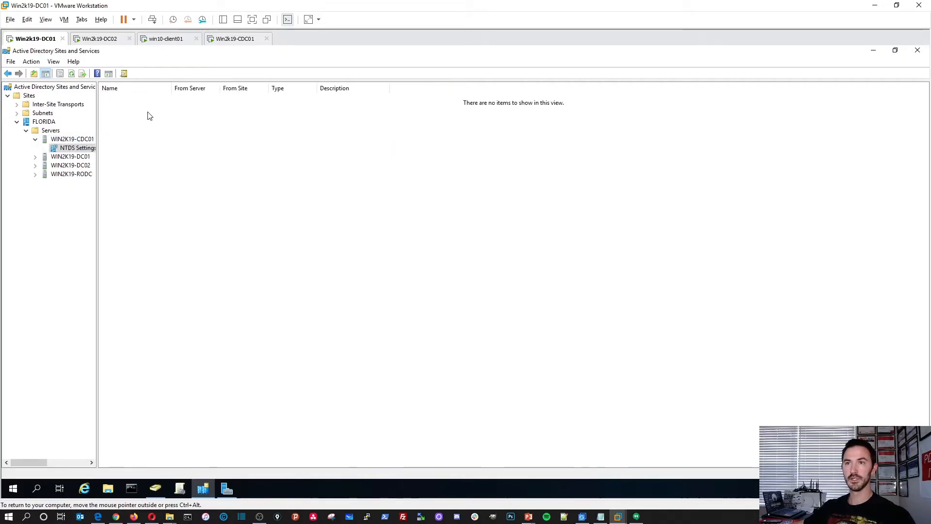
Review every tab of WIN2K19-CDC01's NTDS Settings properties, confirming Global Catalog is enabled, then cancel.
right_click(78, 153)
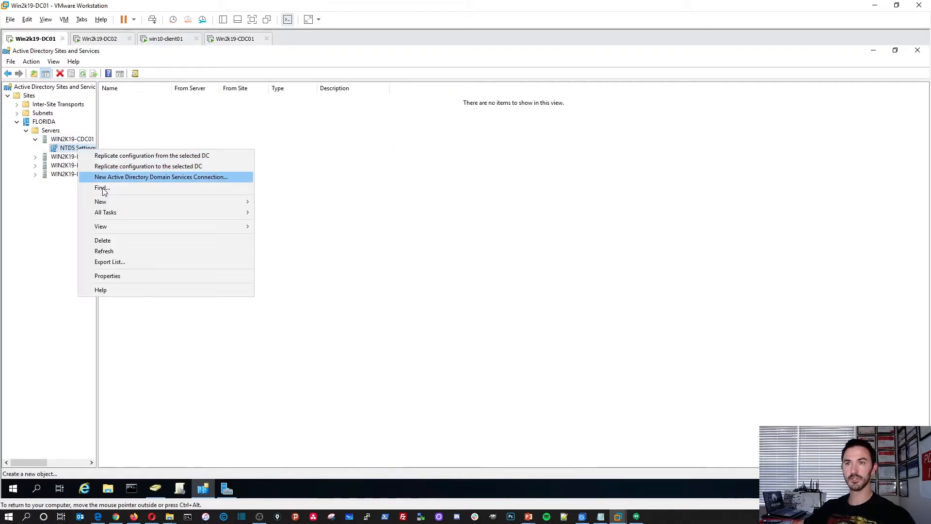
click(111, 272)
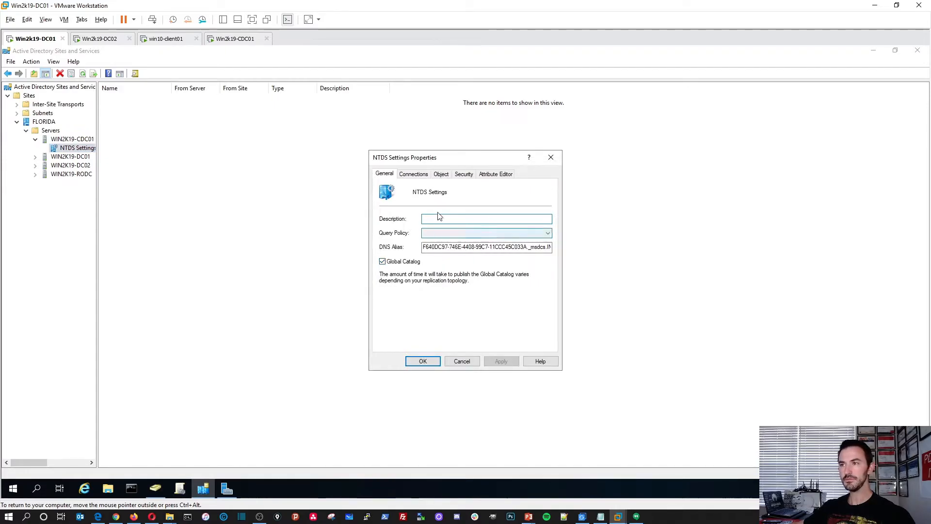
click(425, 177)
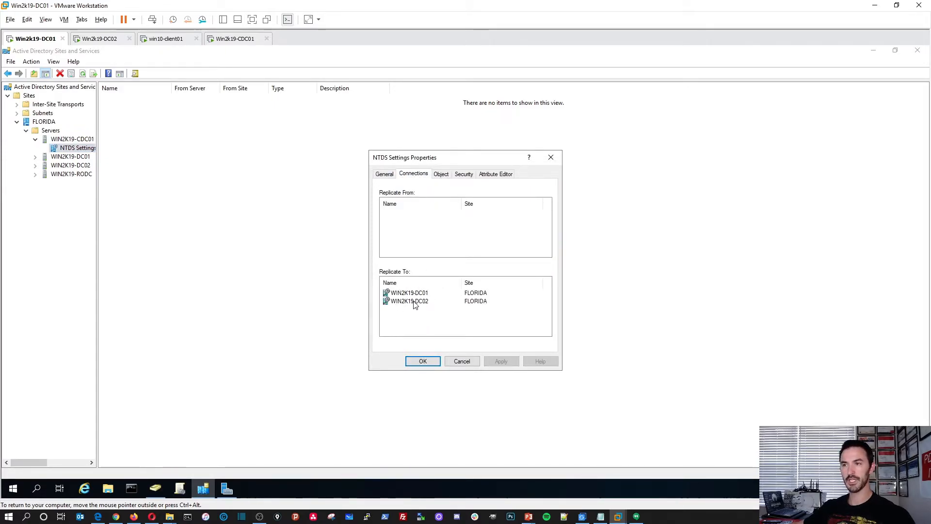
click(441, 174)
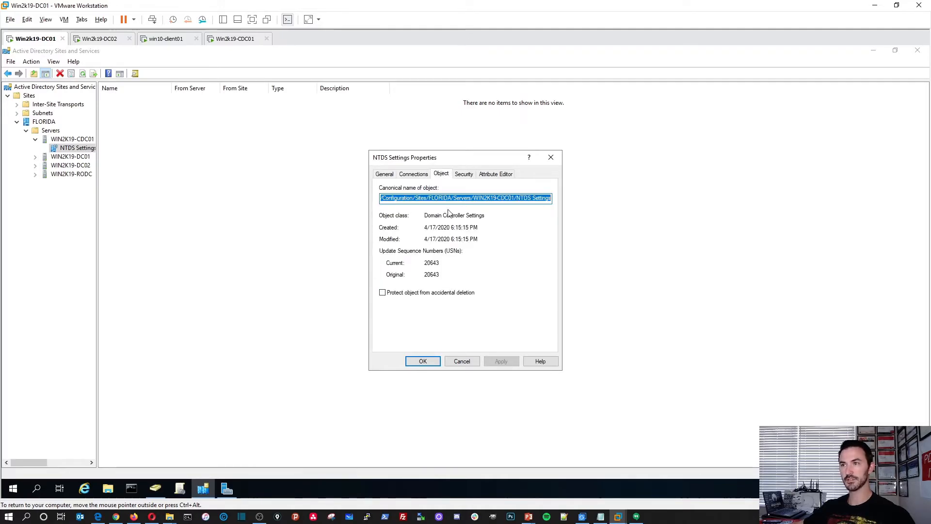
click(464, 174)
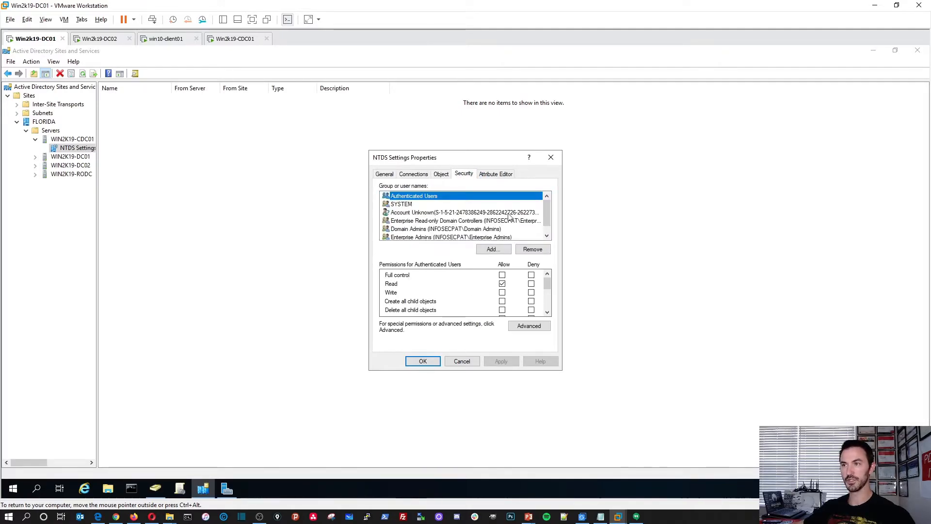
click(496, 174)
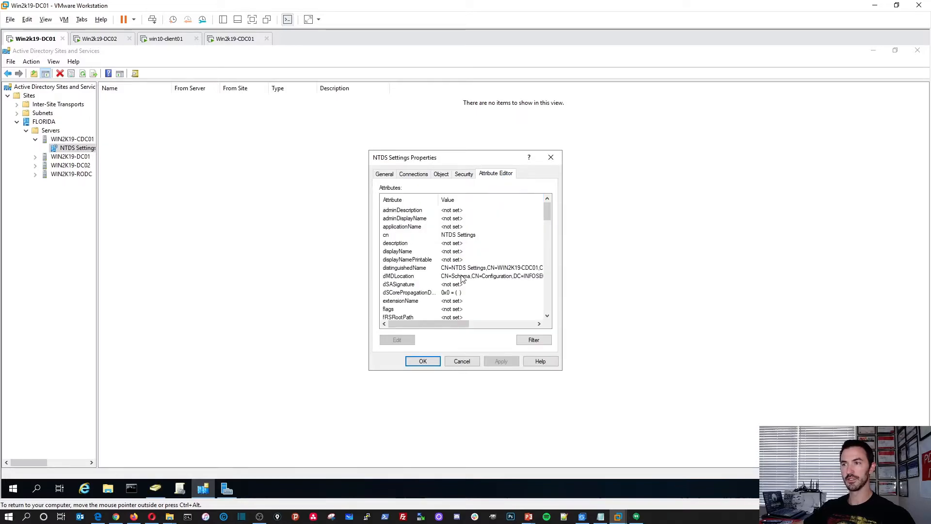
scroll(462, 284, down, 4)
scroll(461, 286, up, 5)
drag(473, 160, 379, 154)
click(293, 168)
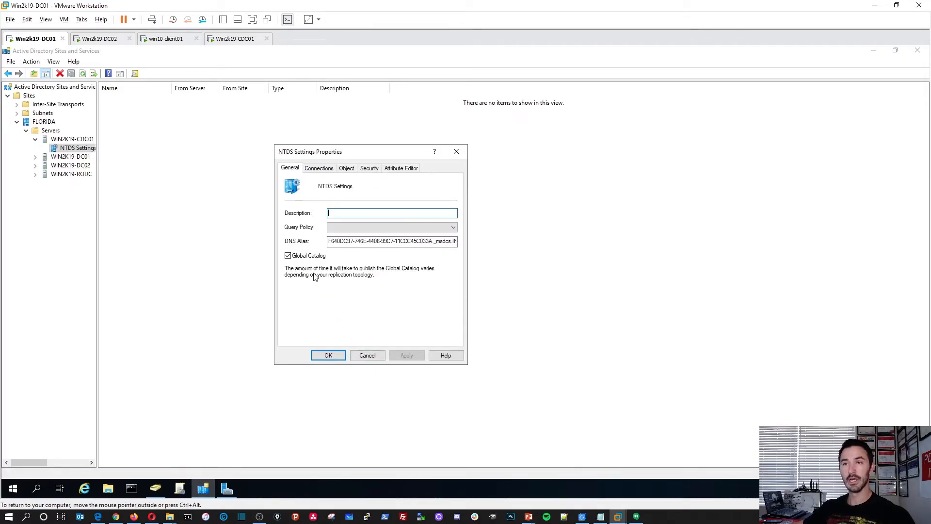
click(368, 356)
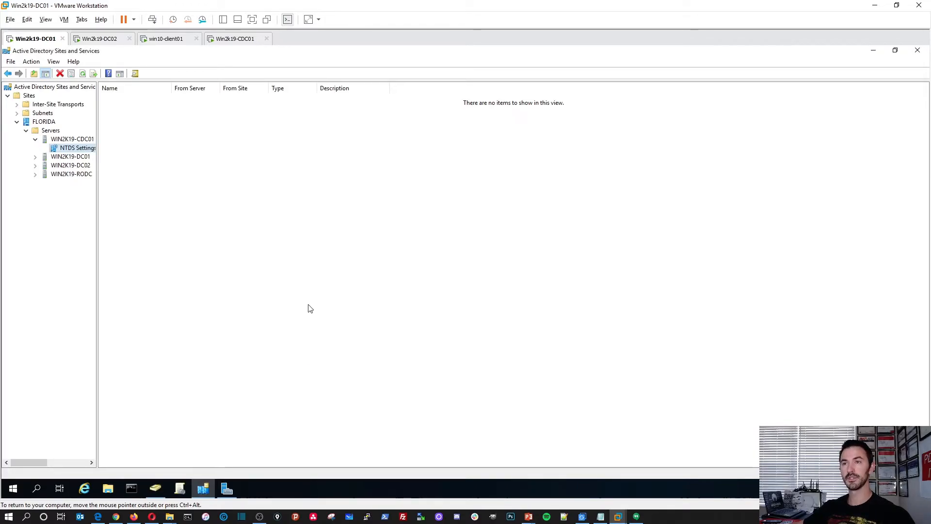
click(235, 40)
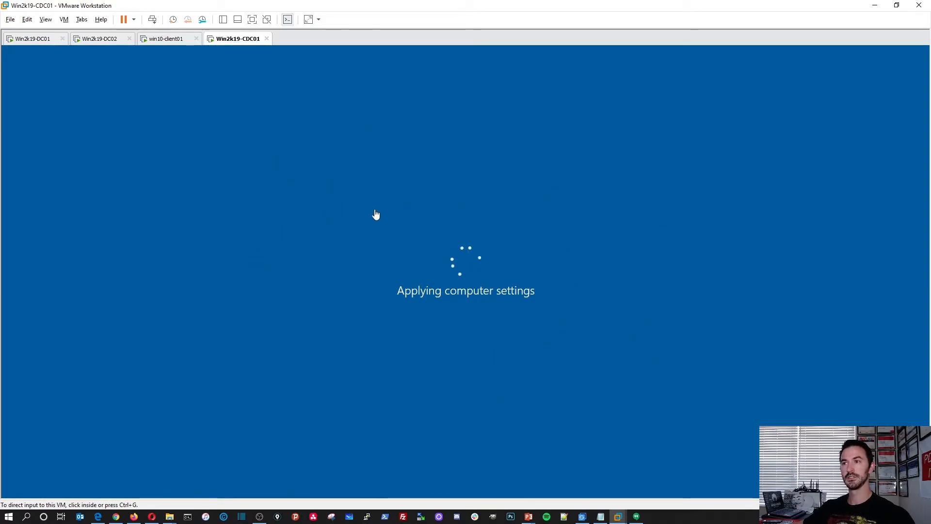
Widen the Sites and Services tree pane on Win2k19-DC01.
click(23, 44)
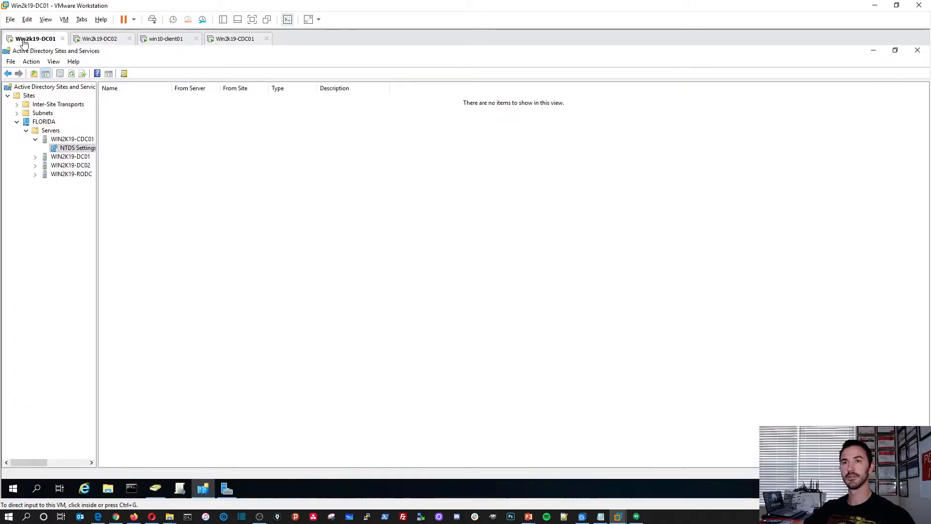
click(97, 206)
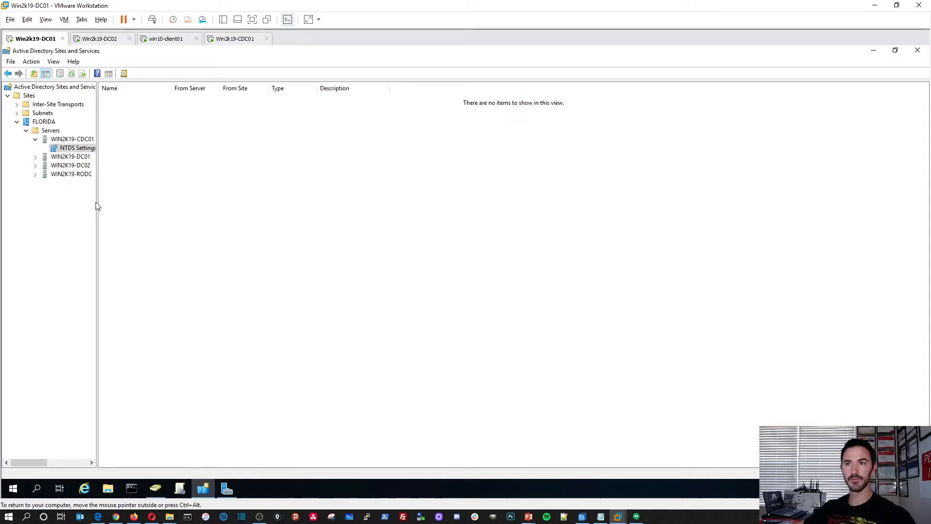
drag(98, 199, 173, 199)
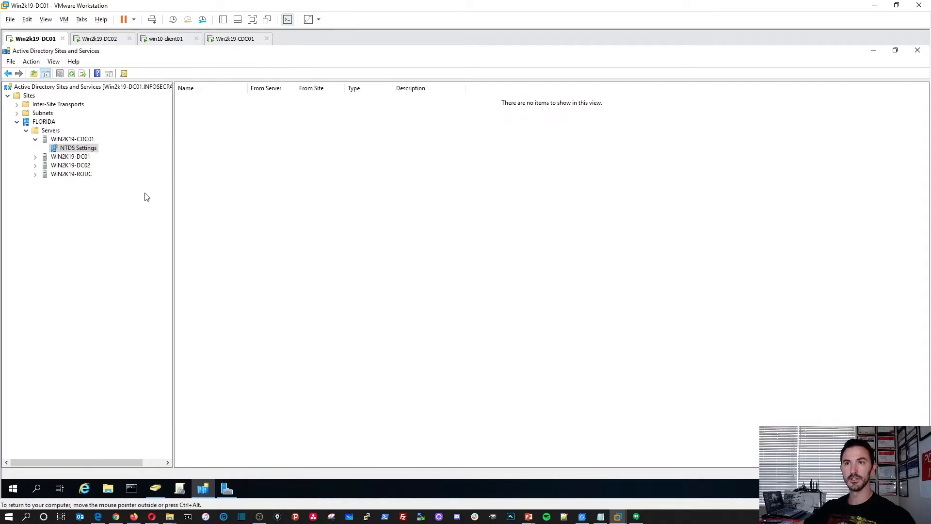
On Win2k19-DC02, minimize Users and Computers and find WIN2K19-CDC01 as a GC under FLORIDA Servers.
click(92, 40)
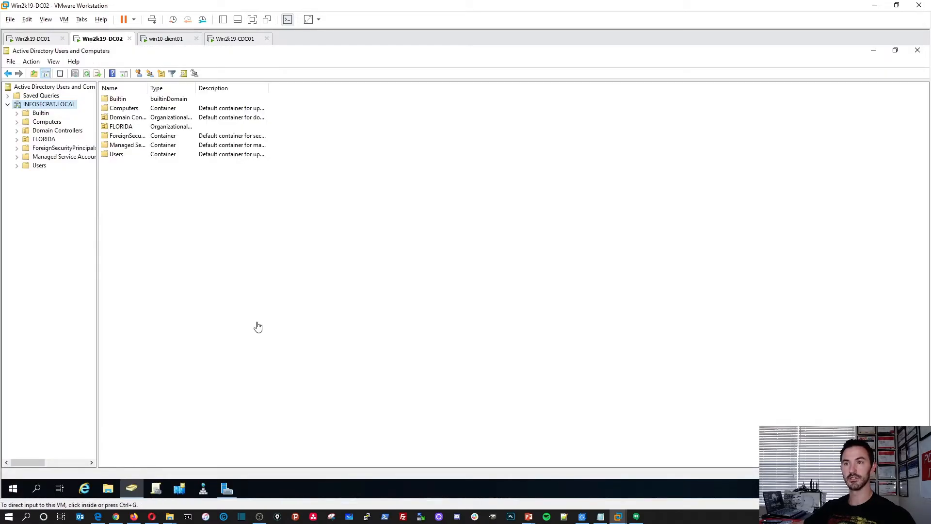
click(874, 51)
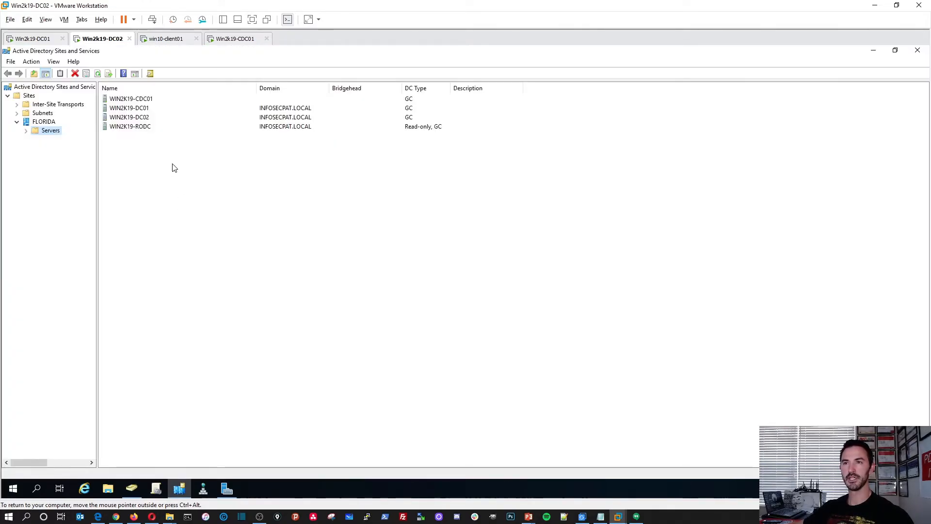
click(152, 100)
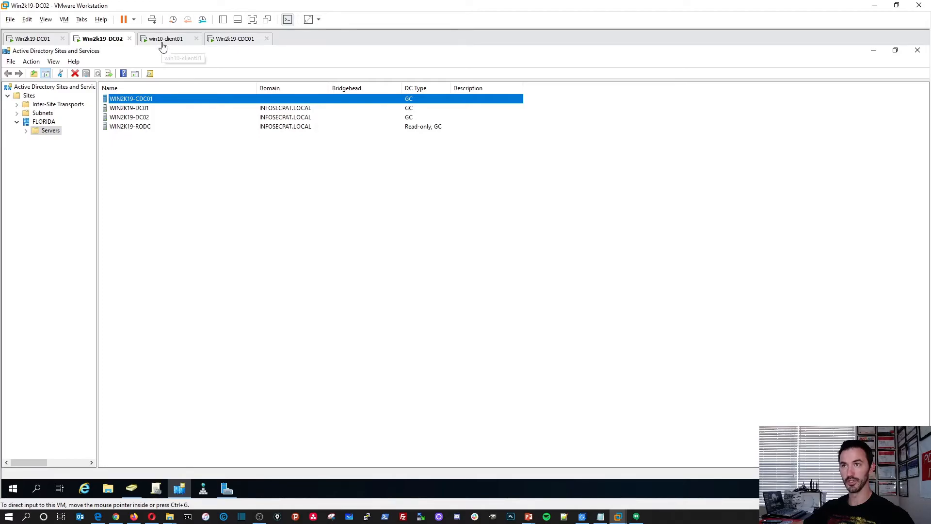
click(228, 39)
Sign in to Win2k19-CDC01 through Other user with the NYC domain administrator account and password.
click(325, 274)
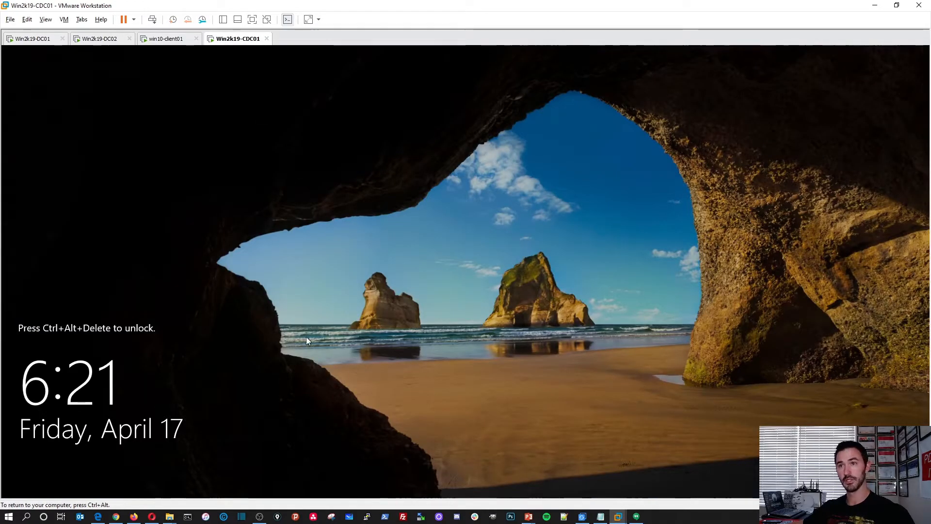
click(152, 20)
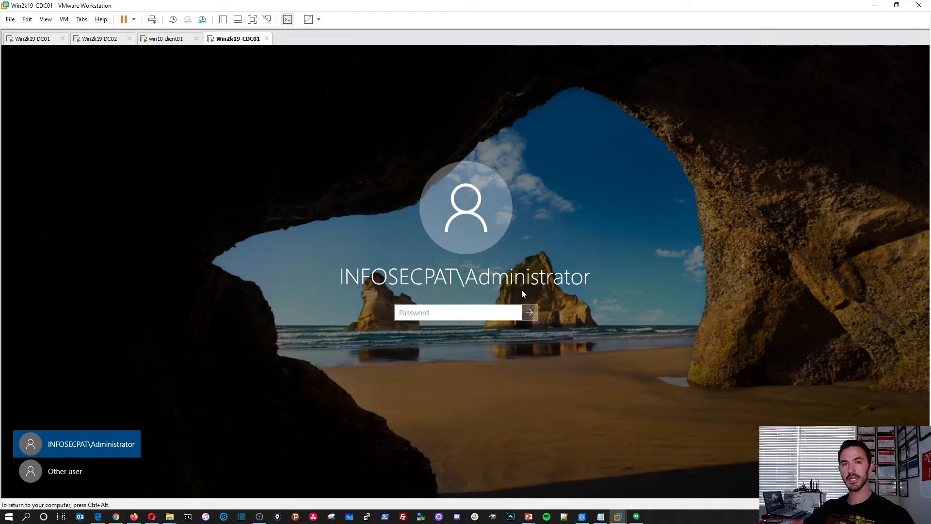
click(75, 473)
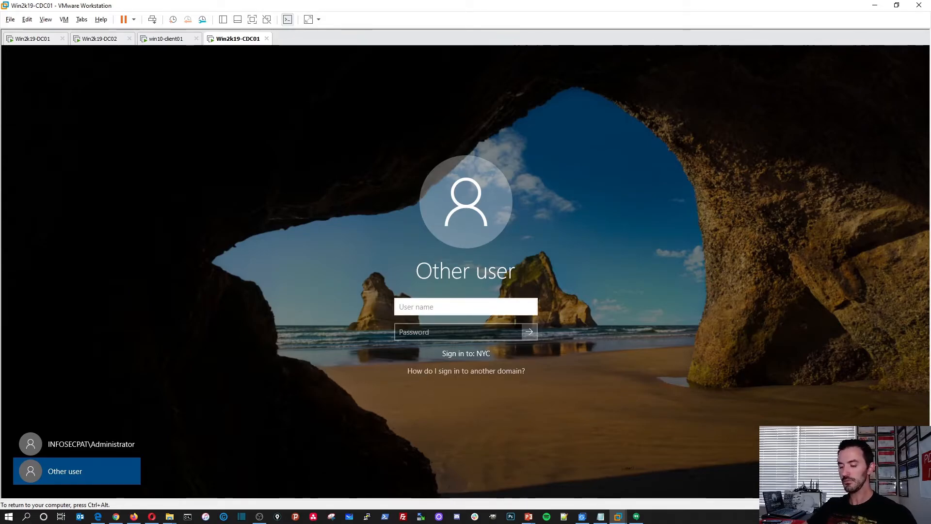
text(NYC\A)
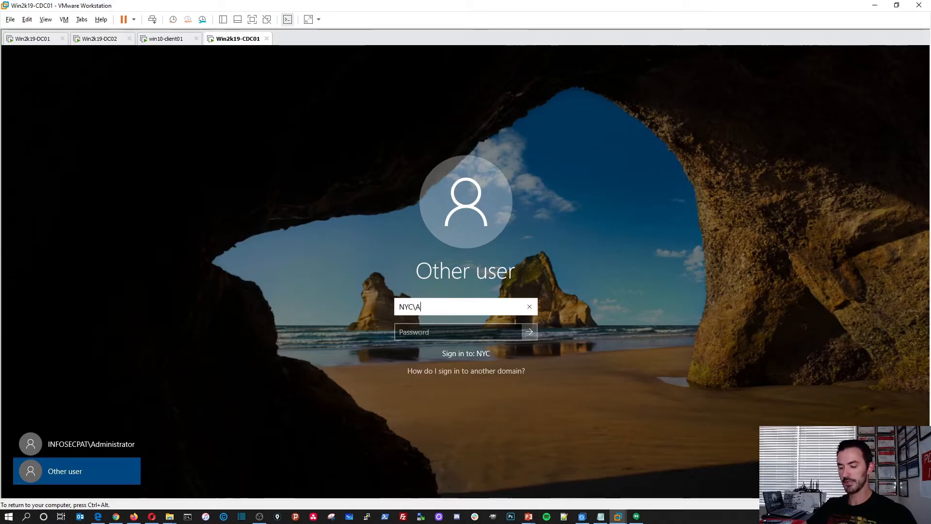
text(dministrato)
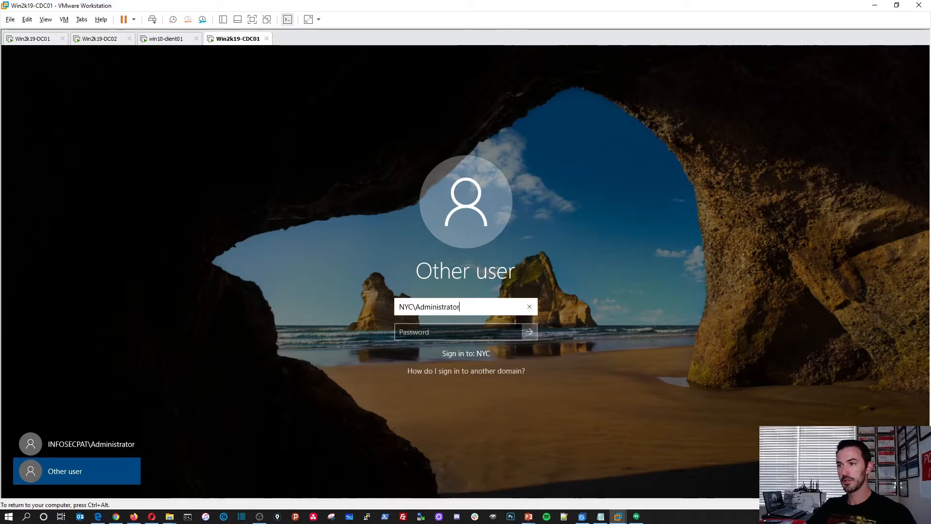
text(r)
key(Tab)
text(Passw0rd123456)
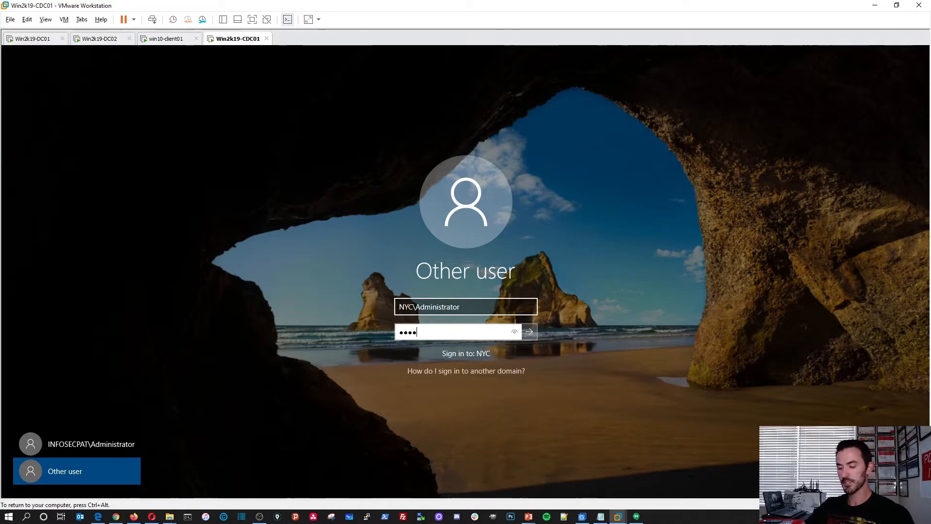
key(Return)
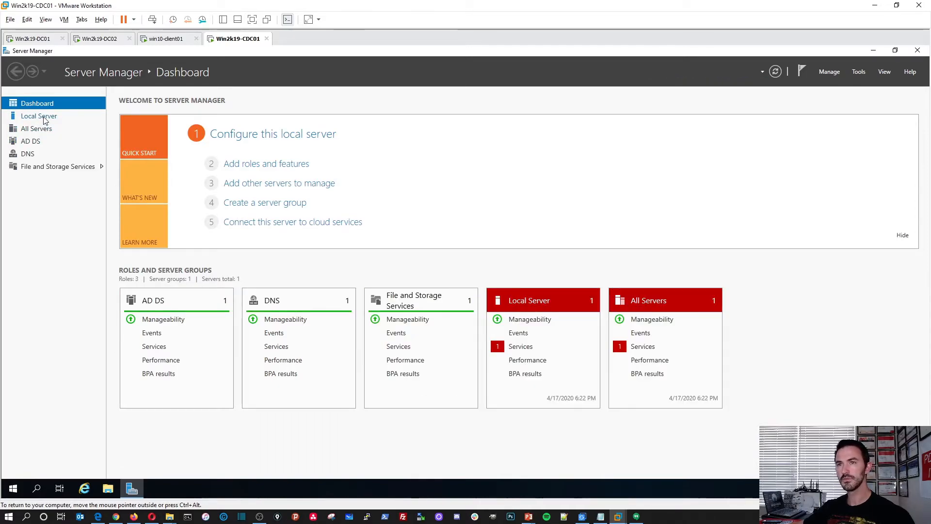
Open the Ethernet0 adapter's IPv4 properties from CDC01's Local Server page.
click(44, 118)
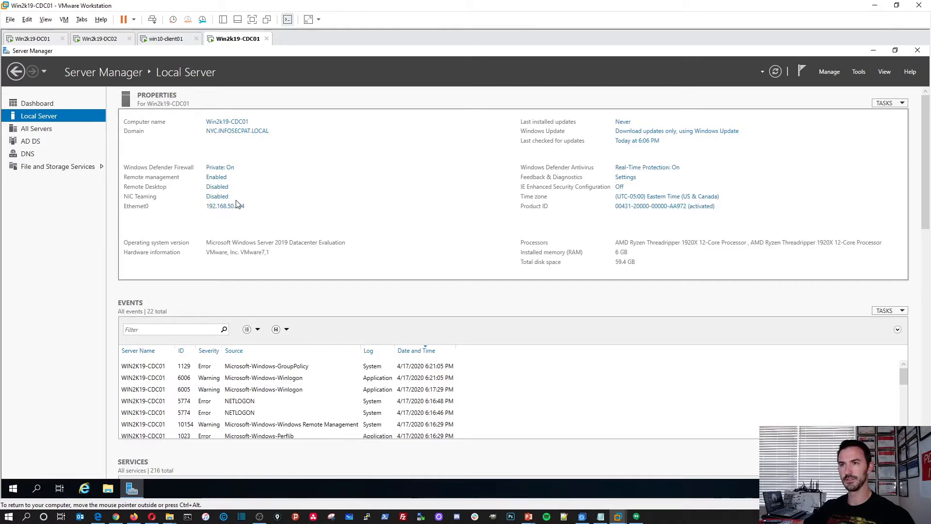
click(235, 209)
double_click(221, 183)
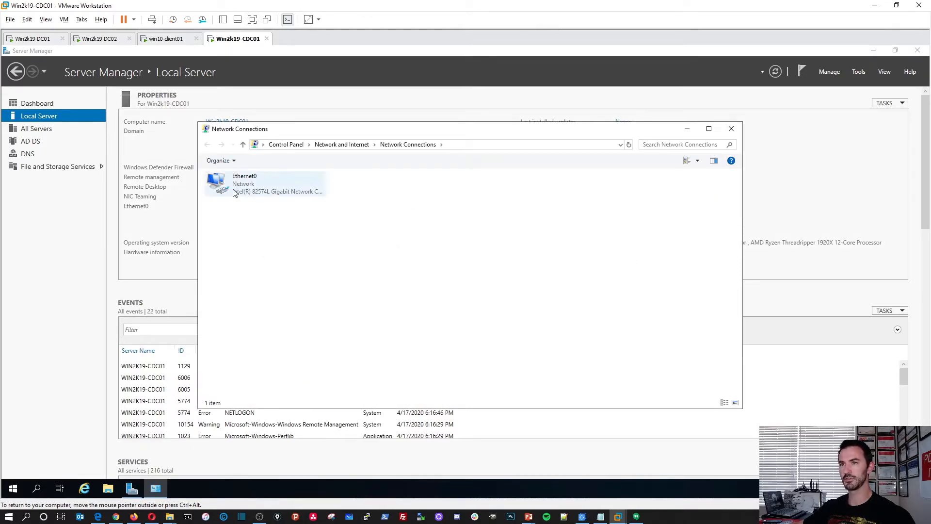
click(408, 347)
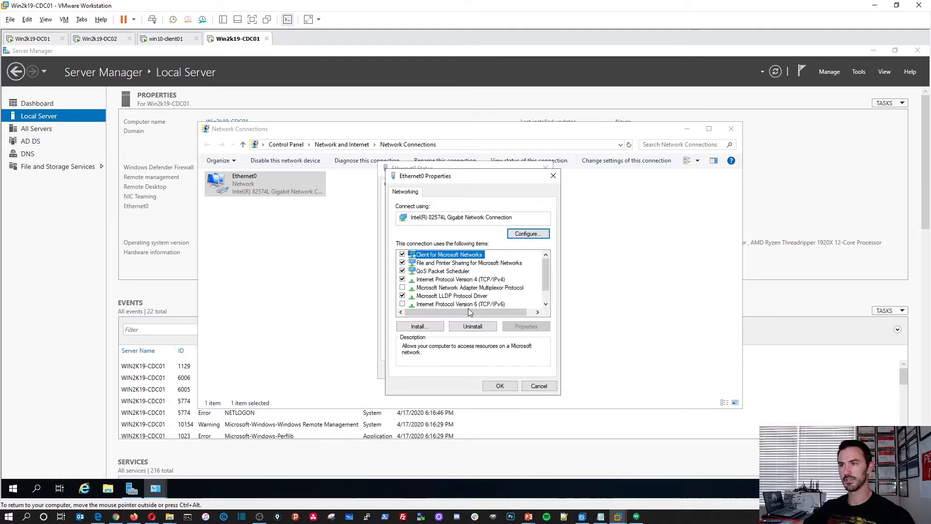
double_click(463, 279)
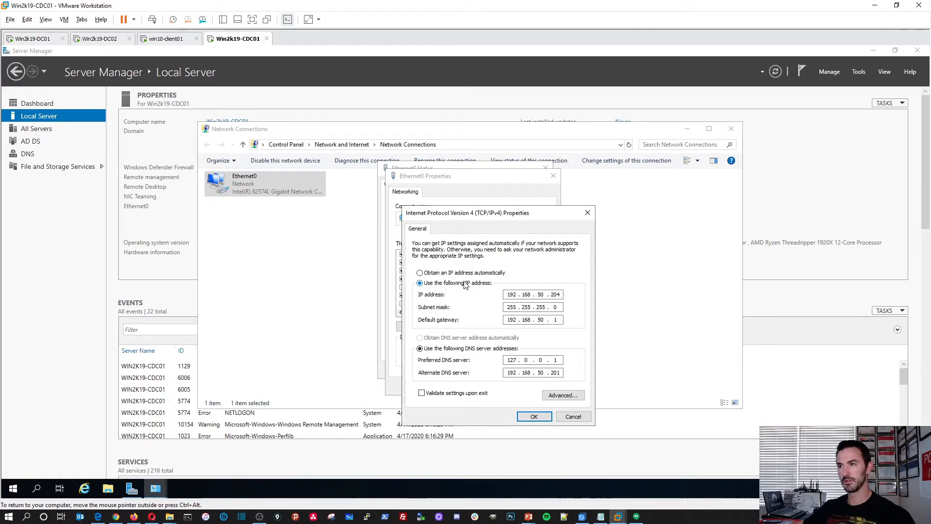
drag(472, 218, 285, 185)
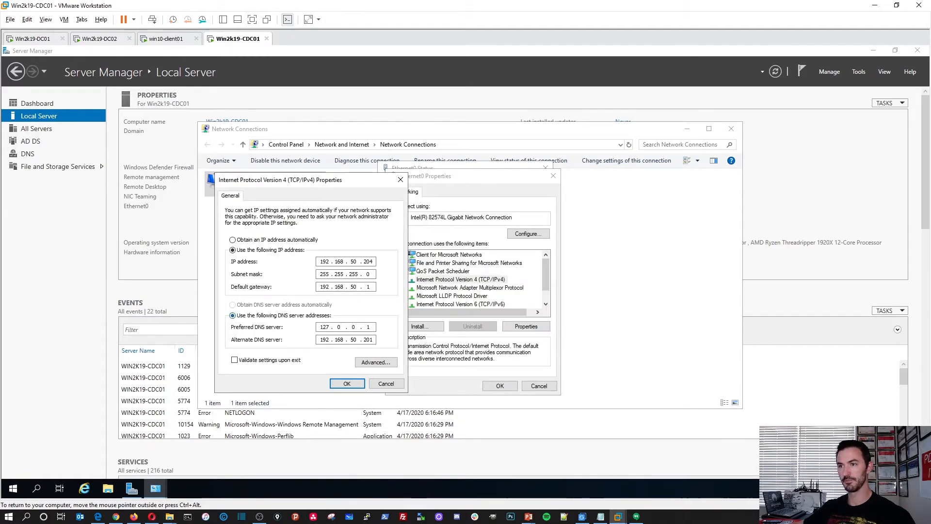
Set the preferred DNS server to 192.168.50.201 and edit the third advanced DNS entry.
key(BackSpace)
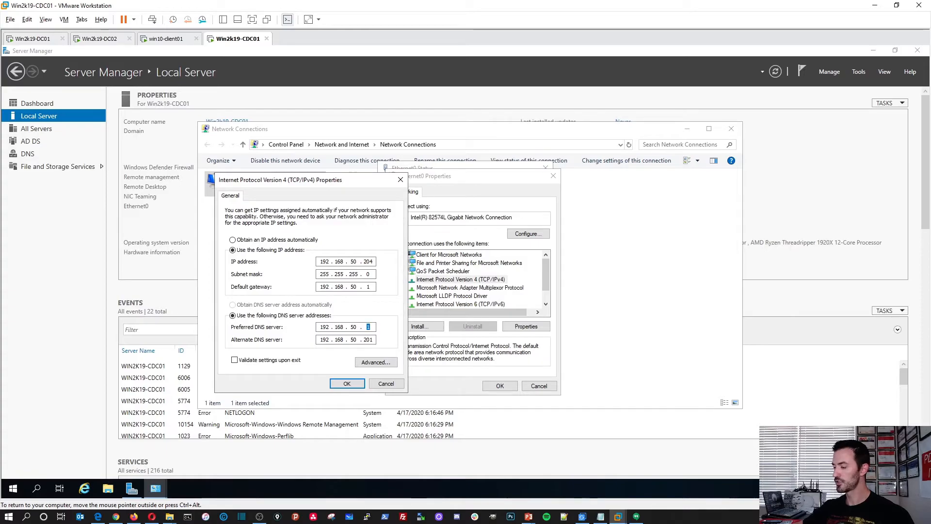
key(Tab)
text(192)
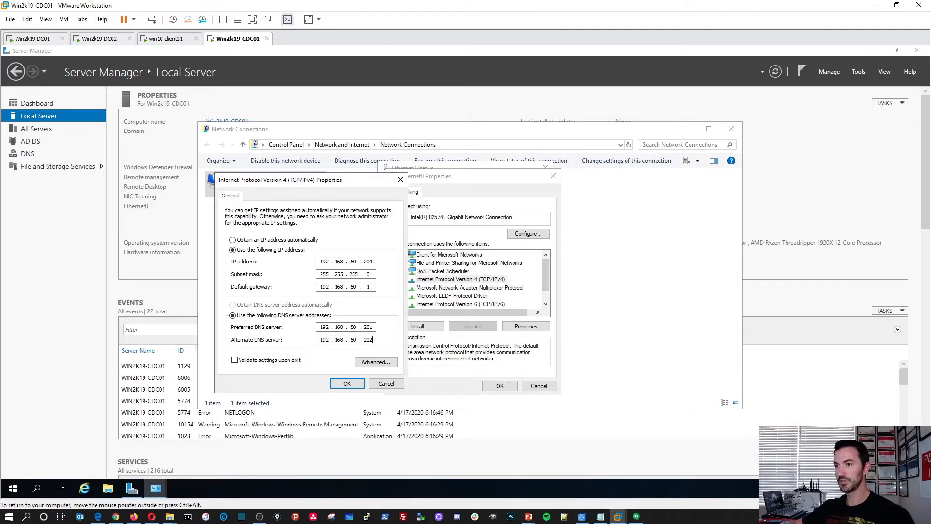
click(376, 362)
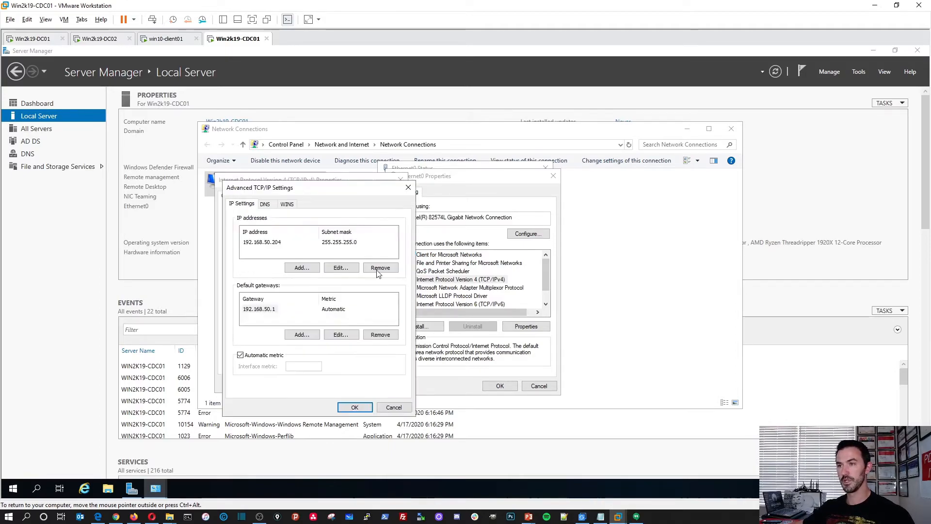
click(270, 205)
click(269, 240)
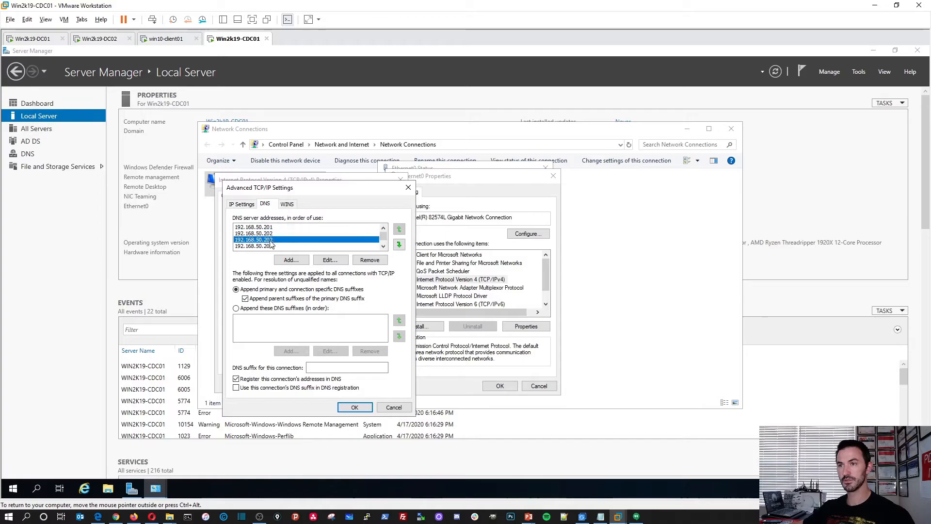
click(330, 260)
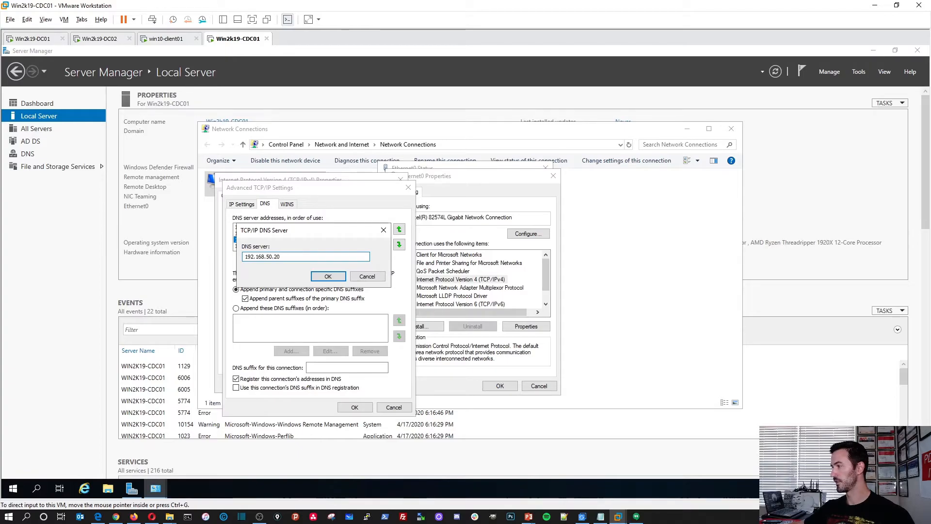
Check slide 12 in PowerPoint for the servers' IP addresses.
key(alt+Tab)
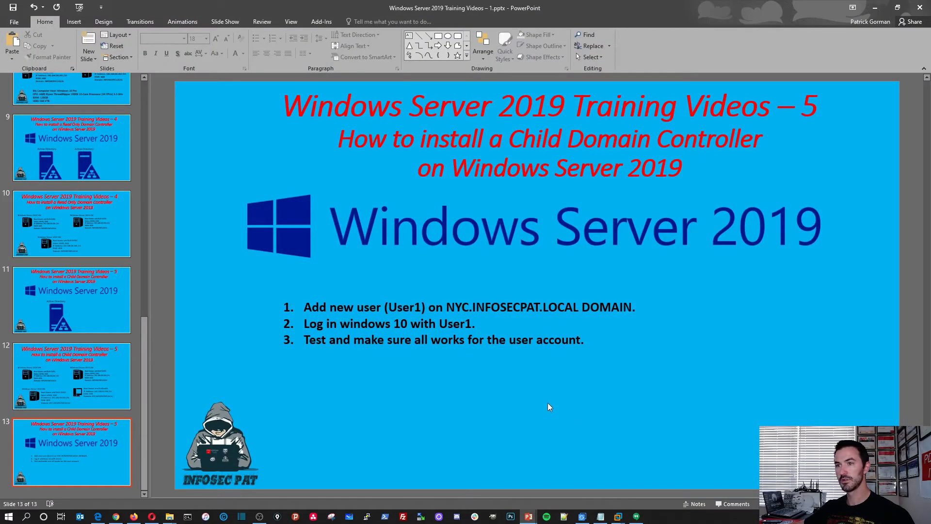
click(68, 370)
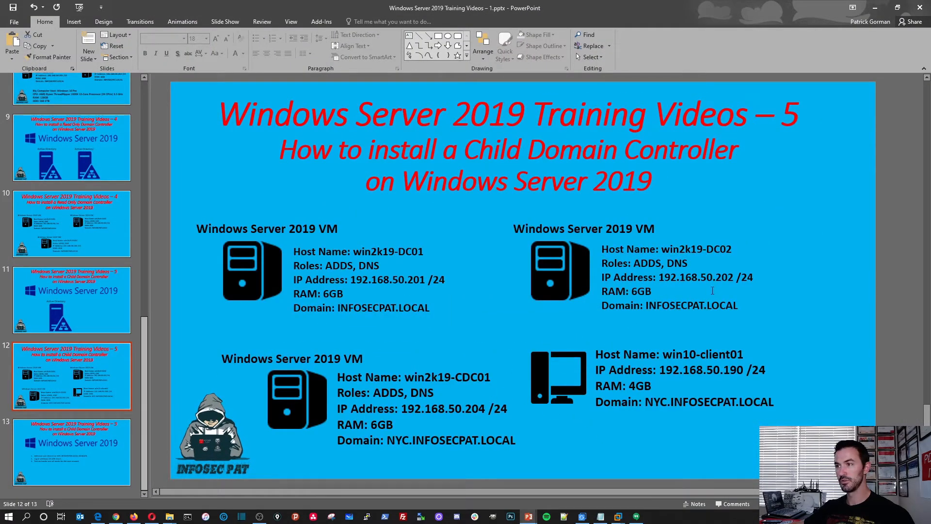
click(875, 7)
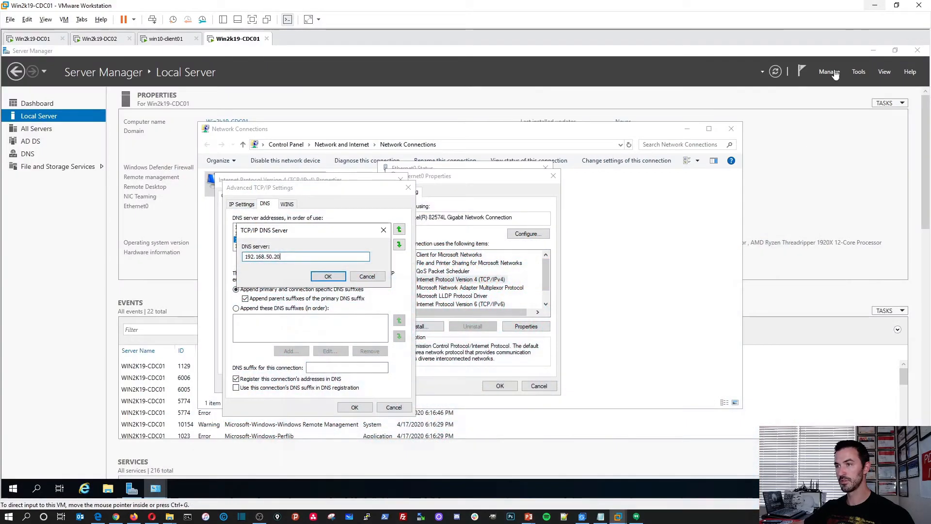
Try 192.168.50.204 for the edited entry, dismiss the already-listed error and cancel.
click(298, 266)
text(4)
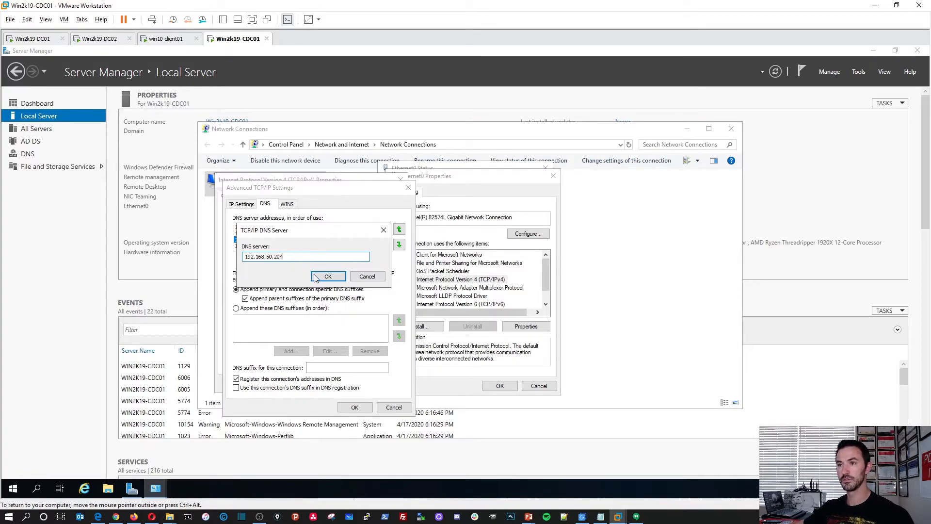
click(317, 278)
click(531, 301)
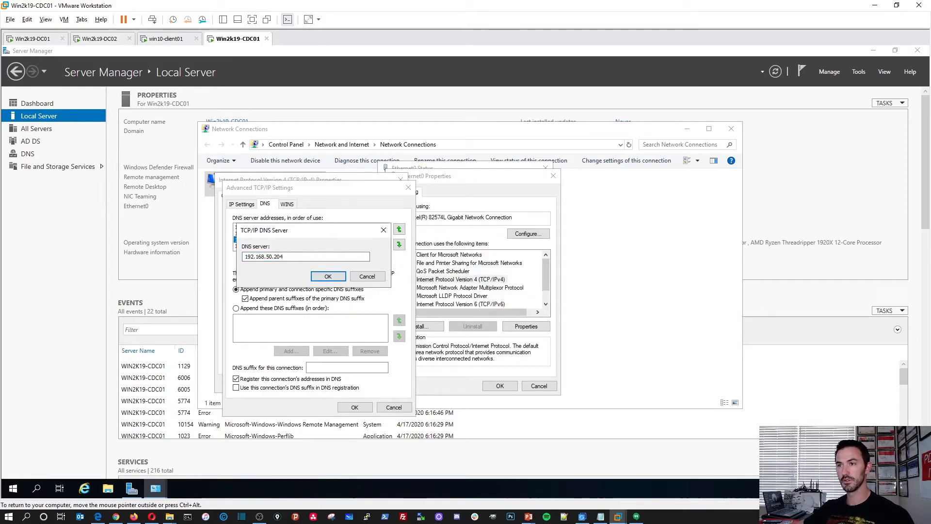
key(BackSpace)
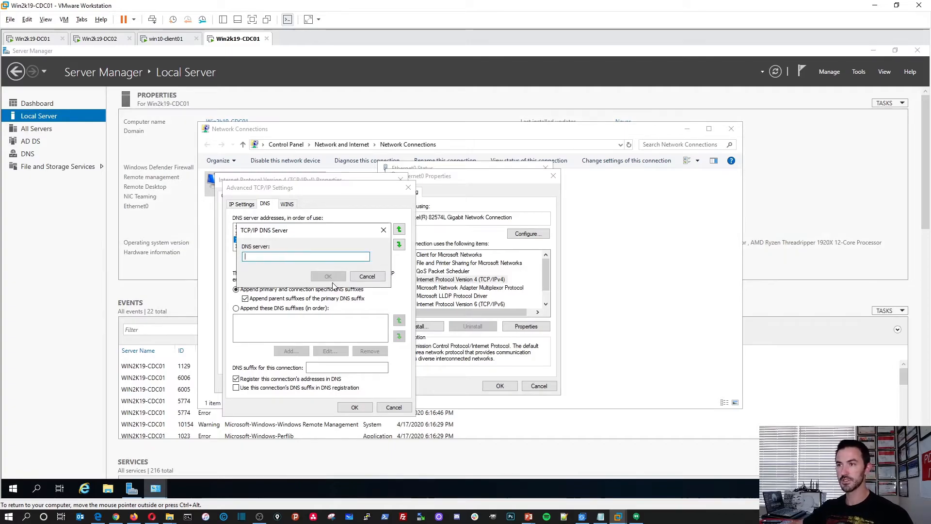
click(366, 275)
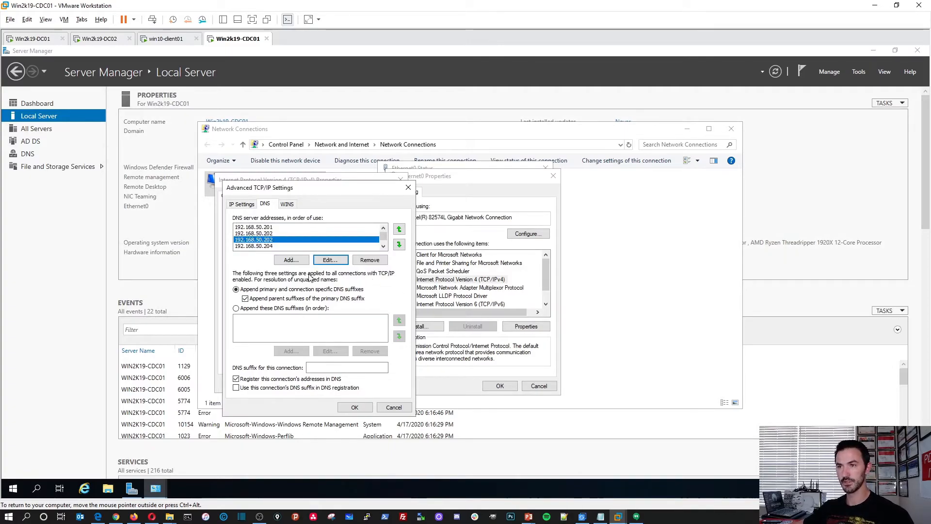
Change the last DNS entry to 192.168.50.1 and the third entry to 192.168.50.204.
click(267, 246)
click(330, 260)
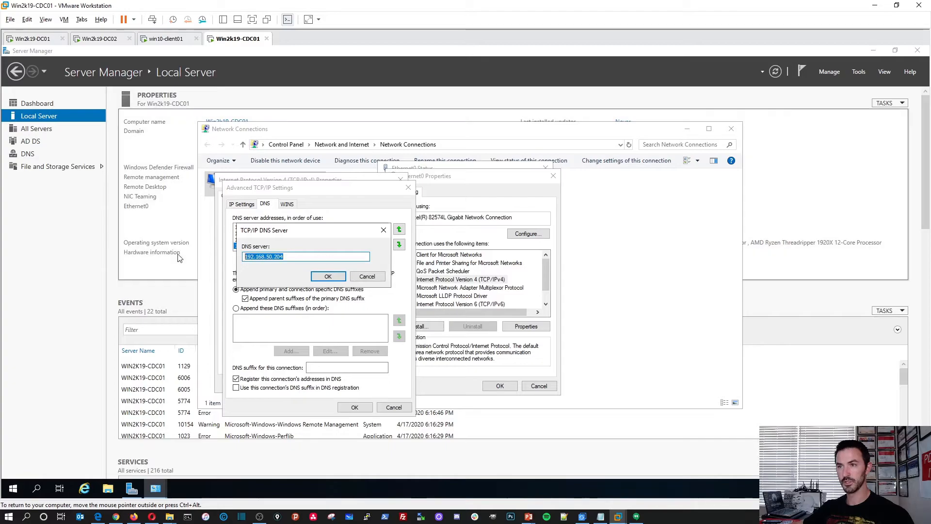
text(192.168.)
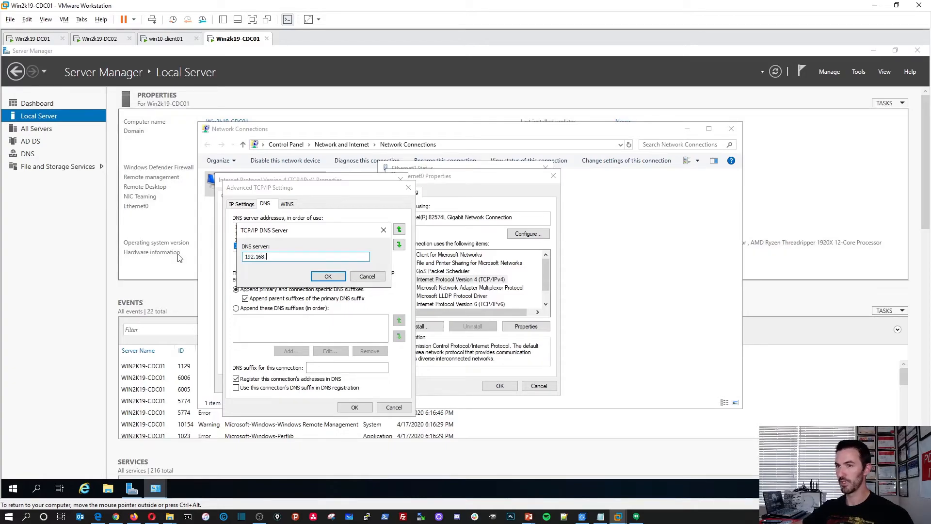
click(318, 277)
click(273, 239)
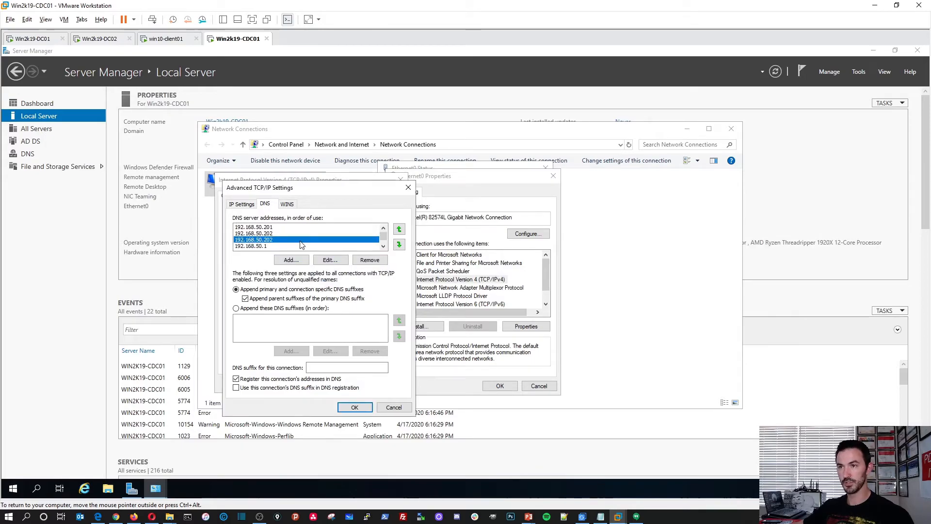
click(330, 260)
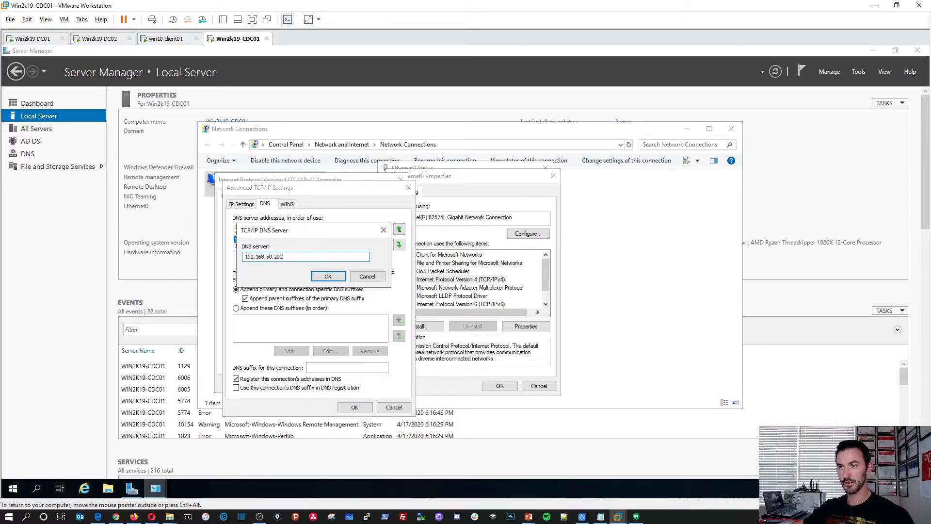
text(4)
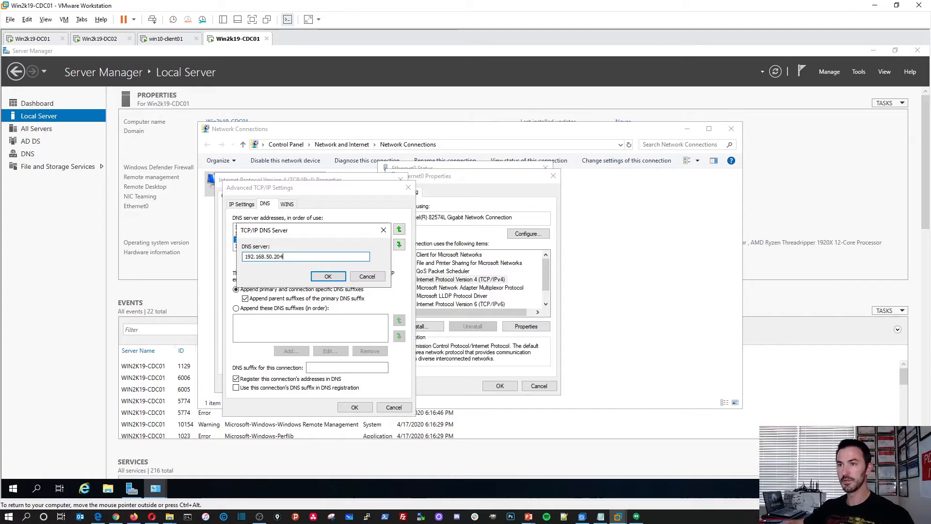
click(328, 276)
Review the DNS order (.201, .202, .204, .1) and OK through the advanced, IPv4 and adapter dialogs.
click(270, 227)
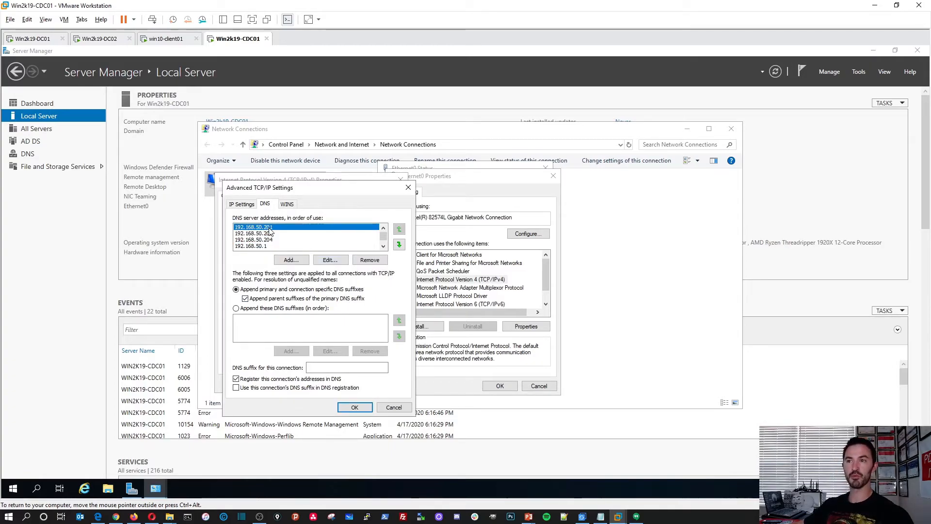
click(272, 234)
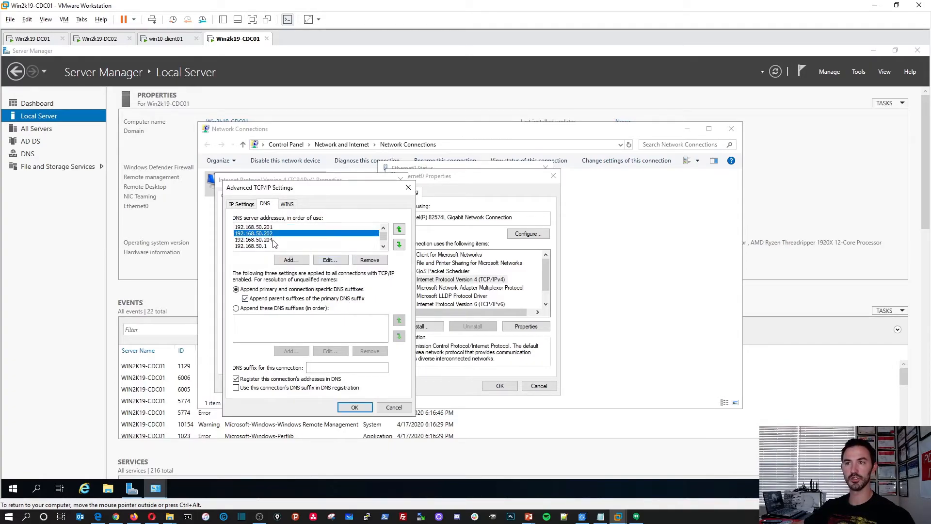
click(273, 240)
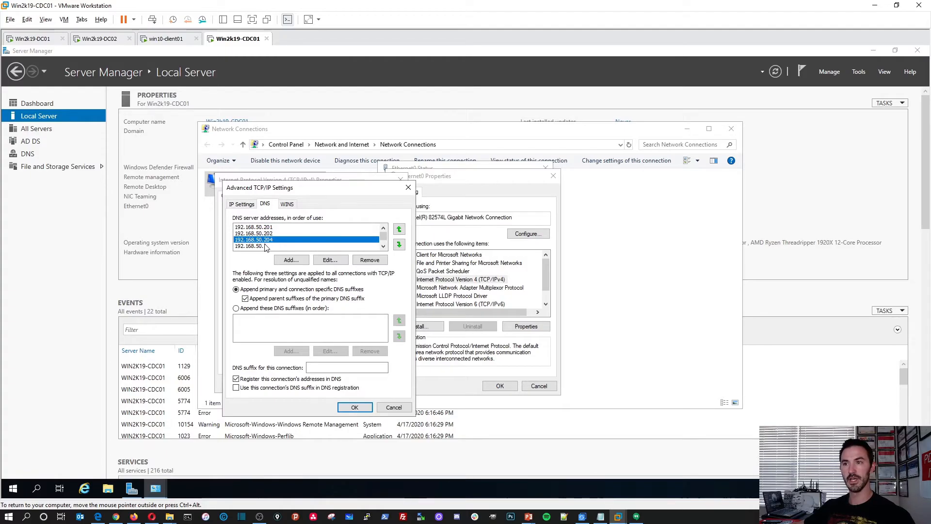
click(266, 246)
click(353, 408)
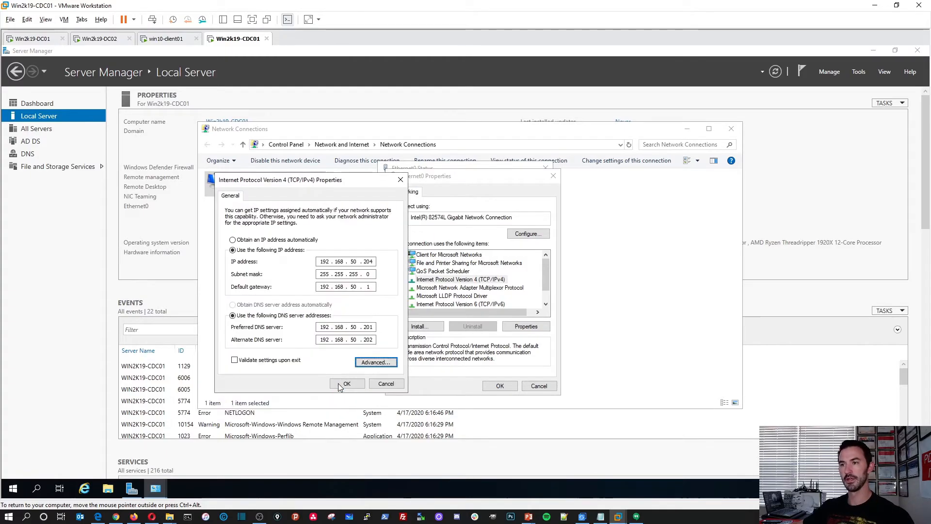
click(347, 384)
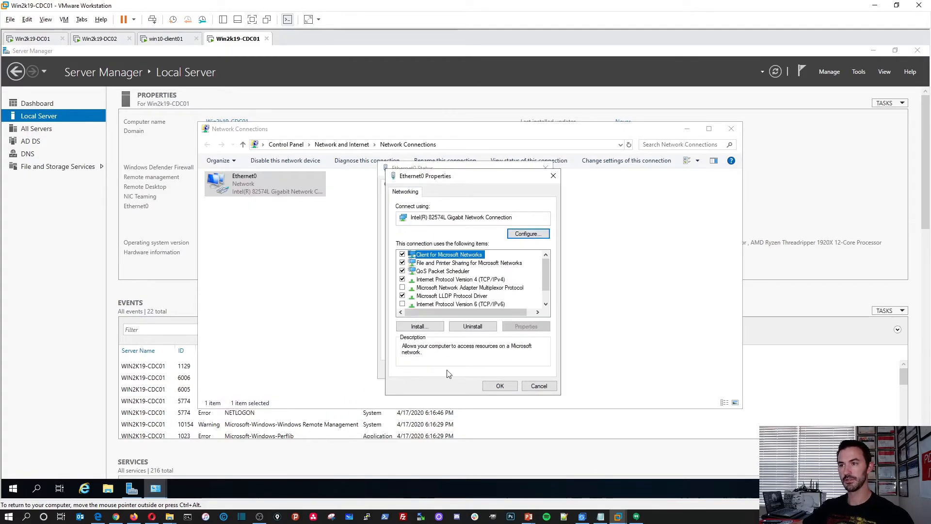
click(501, 386)
click(532, 369)
click(582, 243)
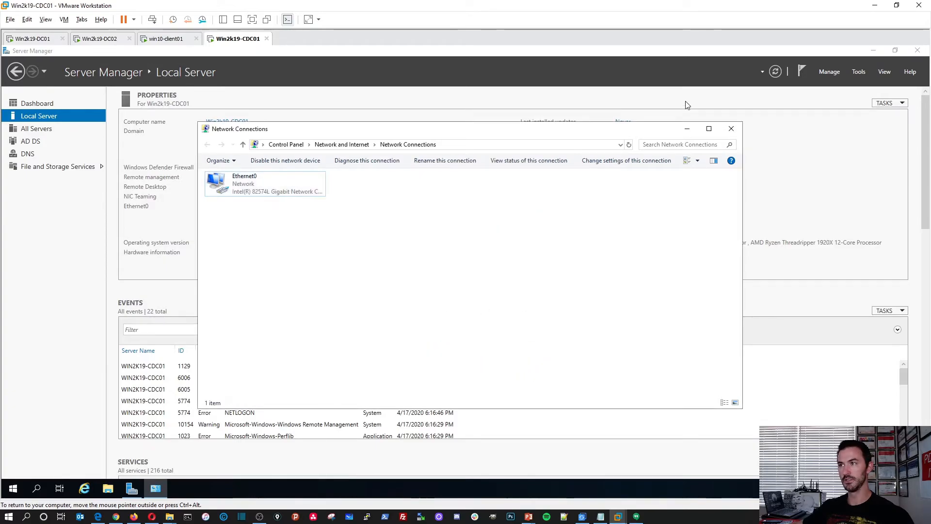
Close Network Connections, then launch ADUC, Sites and Services and DNS from Server Manager's Tools menu.
click(731, 129)
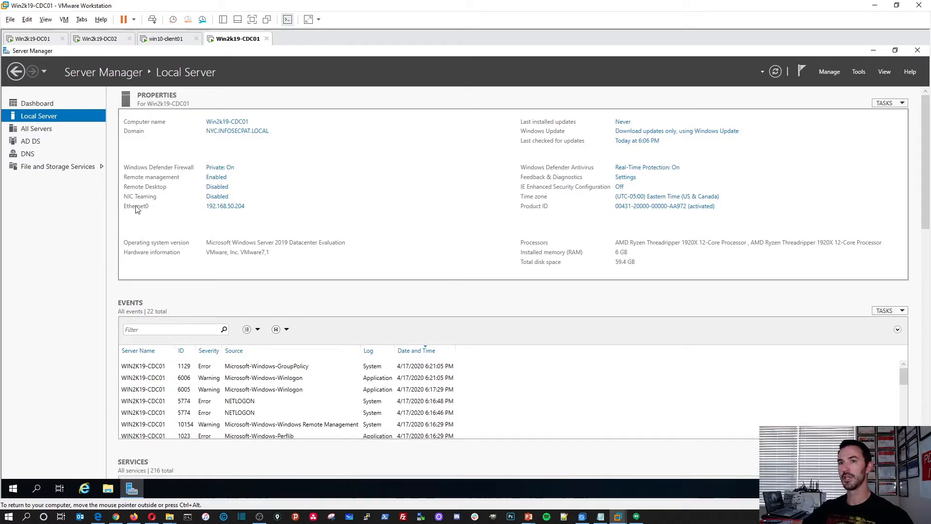
click(859, 73)
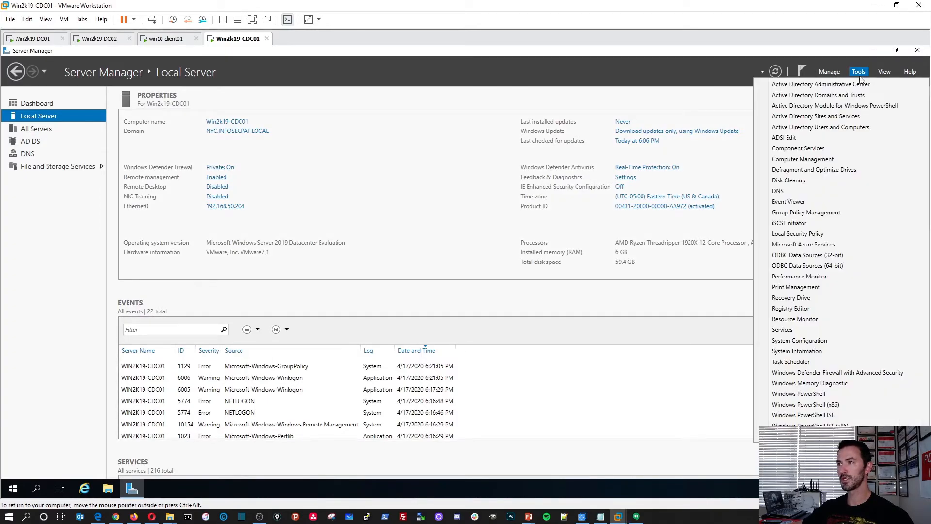
click(833, 127)
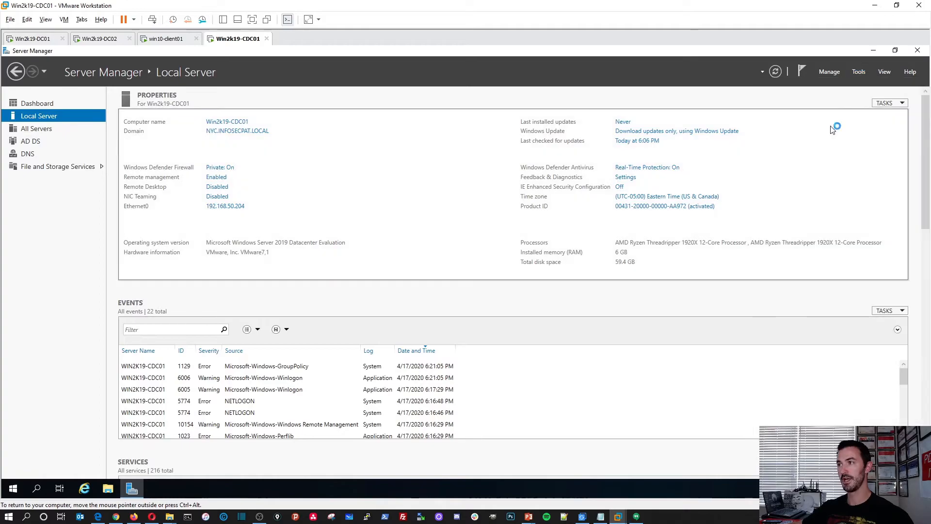
click(861, 71)
click(860, 115)
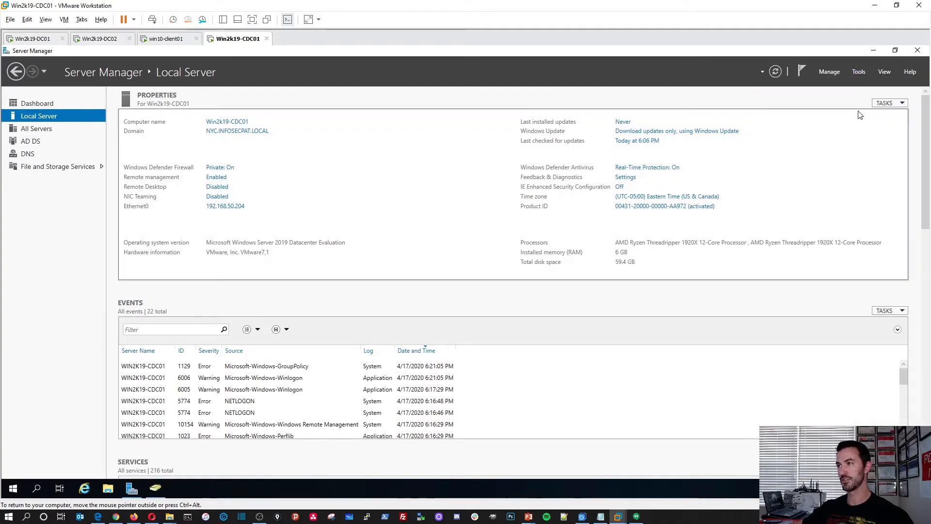
click(859, 72)
click(792, 191)
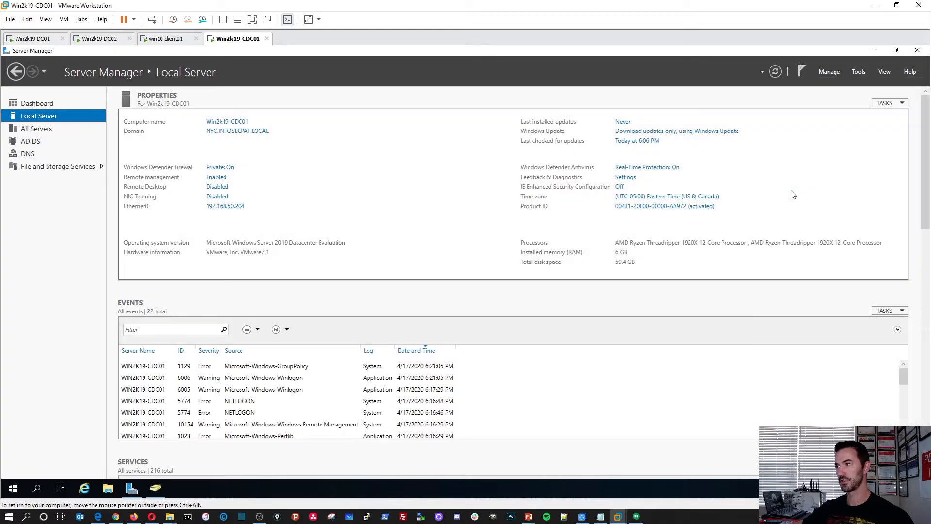
Pin Users and Computers, Sites and Services and DNS Manager to the taskbar.
click(874, 51)
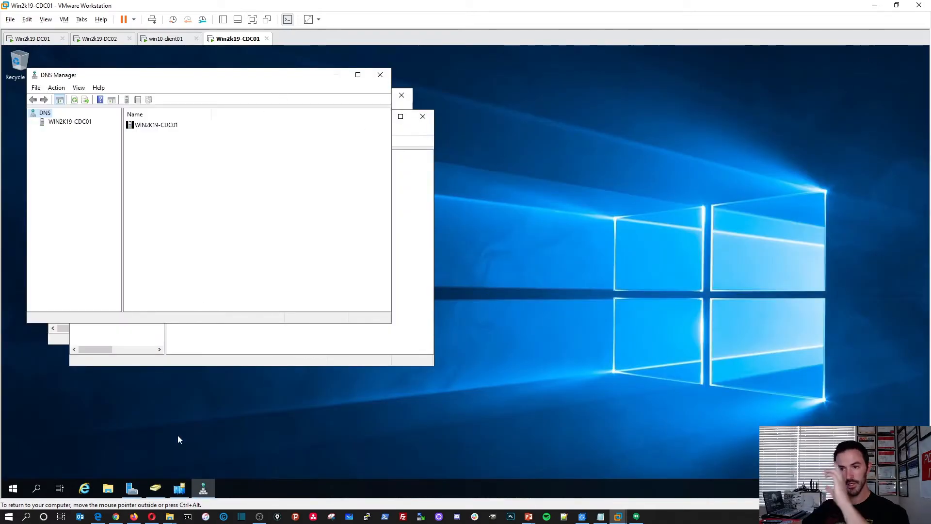
right_click(156, 486)
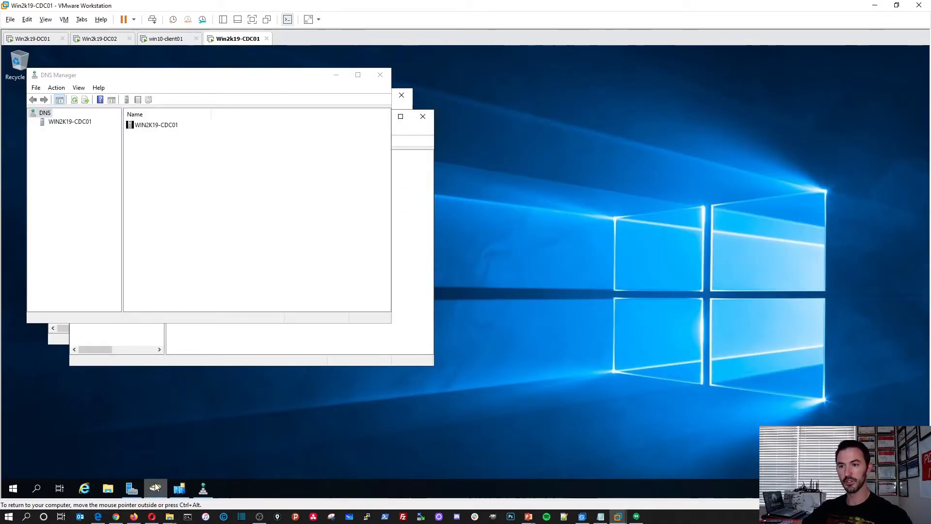
click(139, 454)
right_click(179, 489)
click(179, 454)
right_click(206, 493)
click(191, 455)
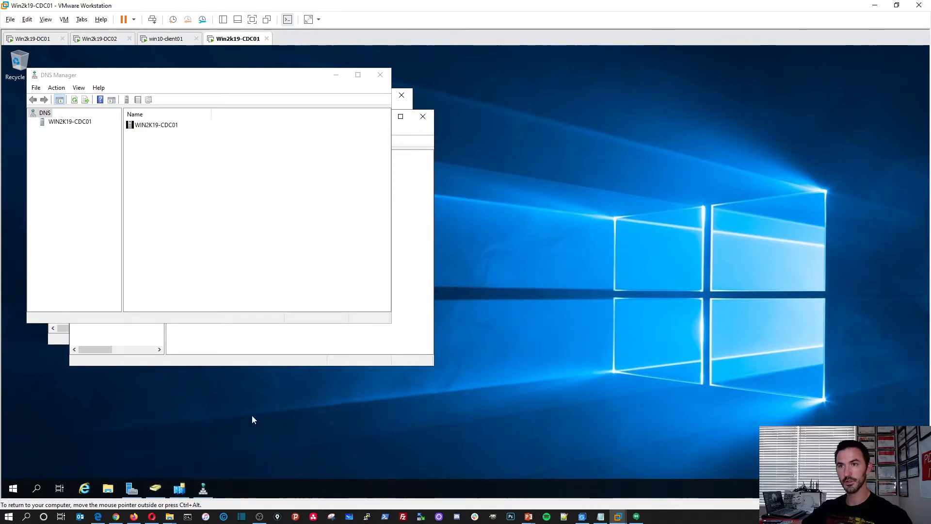
Show Sites > FLORIDA > Servers maximized in Sites and Services, with wider Name and Domain columns.
drag(421, 131, 648, 143)
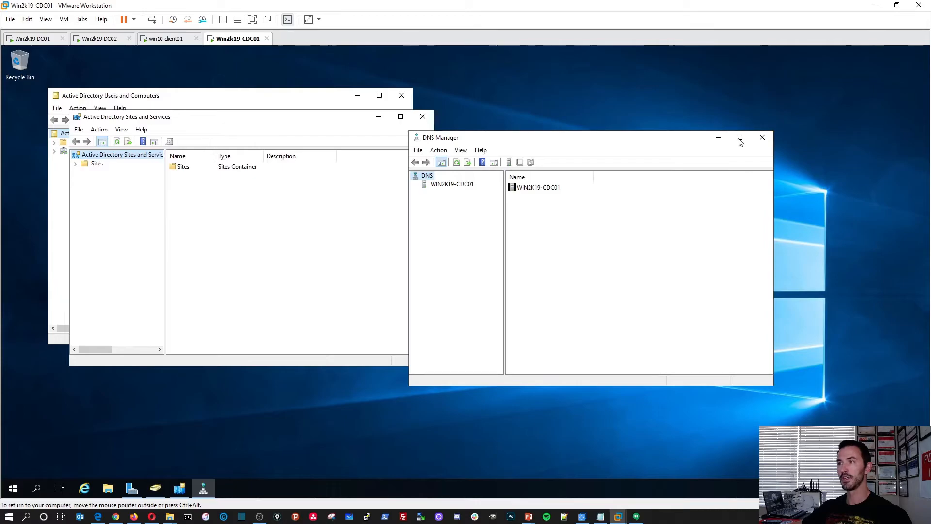
click(718, 138)
double_click(197, 167)
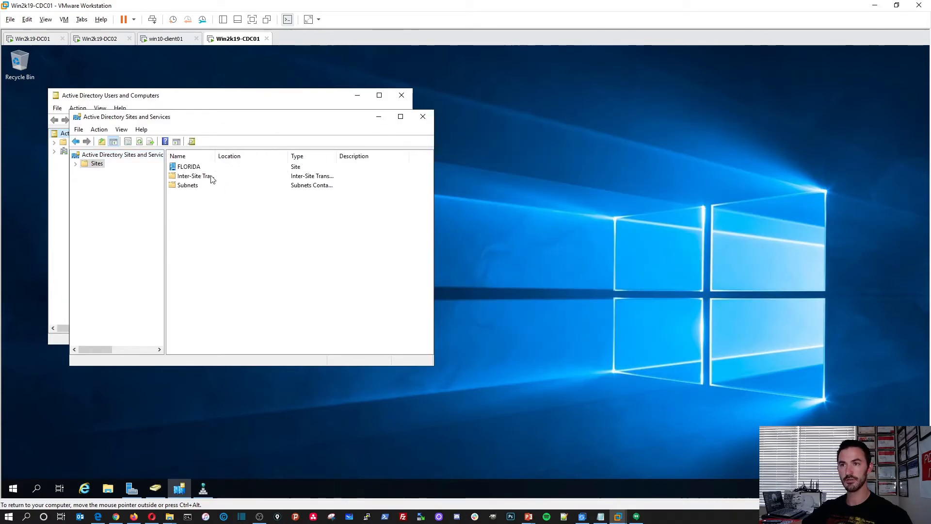
double_click(195, 167)
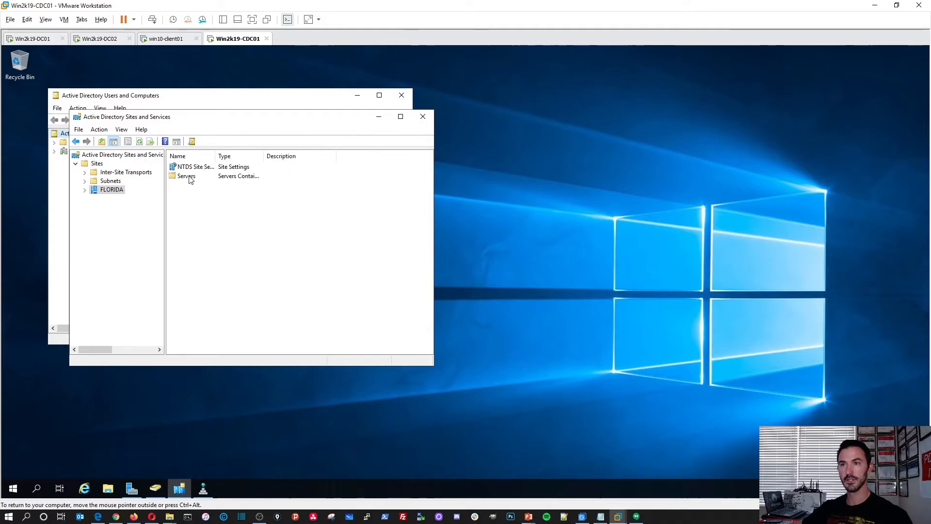
double_click(187, 177)
double_click(273, 122)
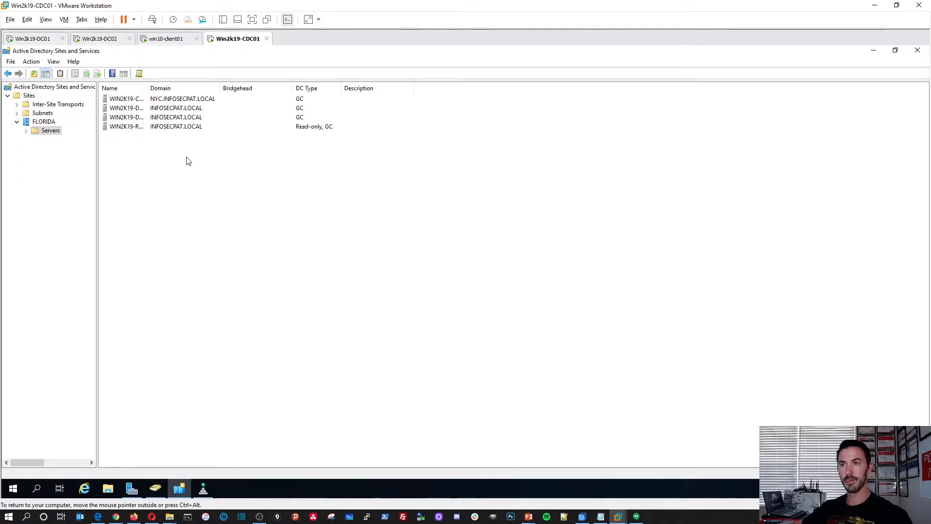
click(196, 98)
drag(221, 88, 358, 88)
drag(148, 85, 221, 88)
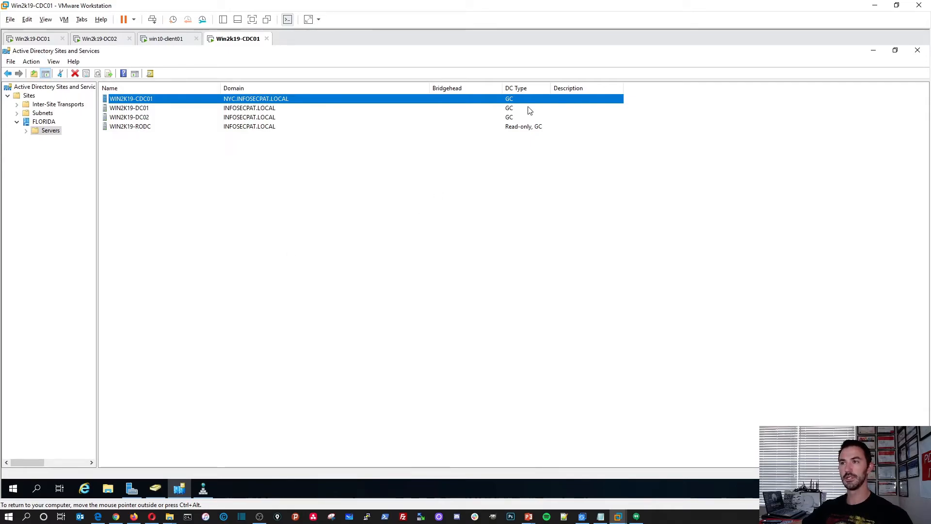
click(34, 131)
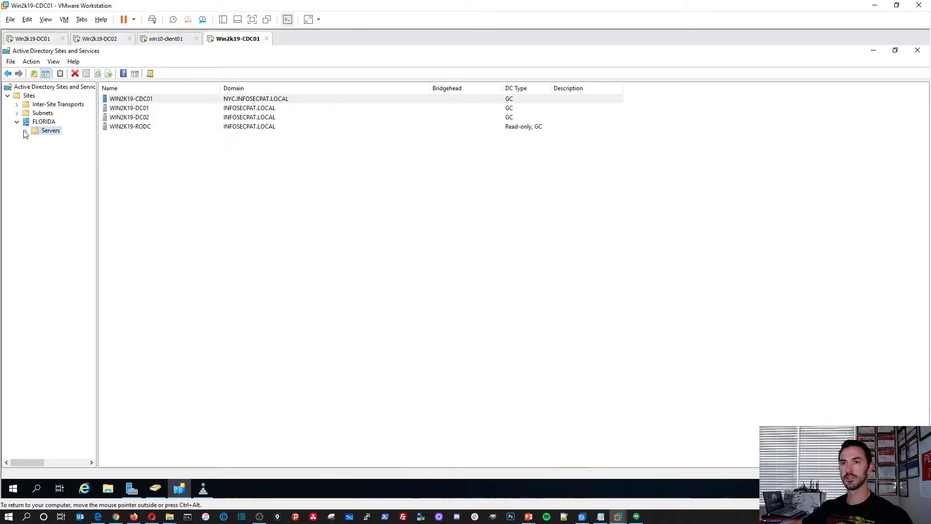
click(873, 51)
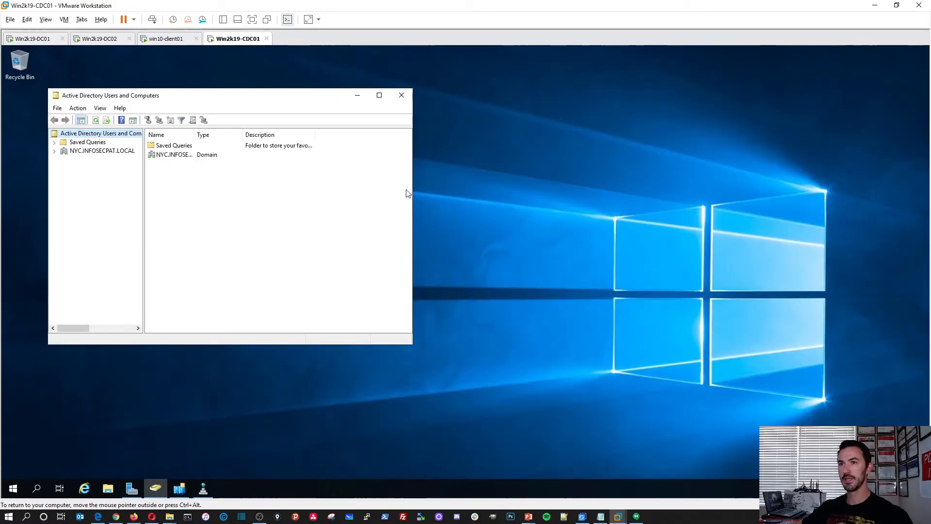
Maximize ADUC and open NYC.INFOSECPAT.LOCAL's Domain Controllers, widening the Name column and tree pane.
double_click(172, 101)
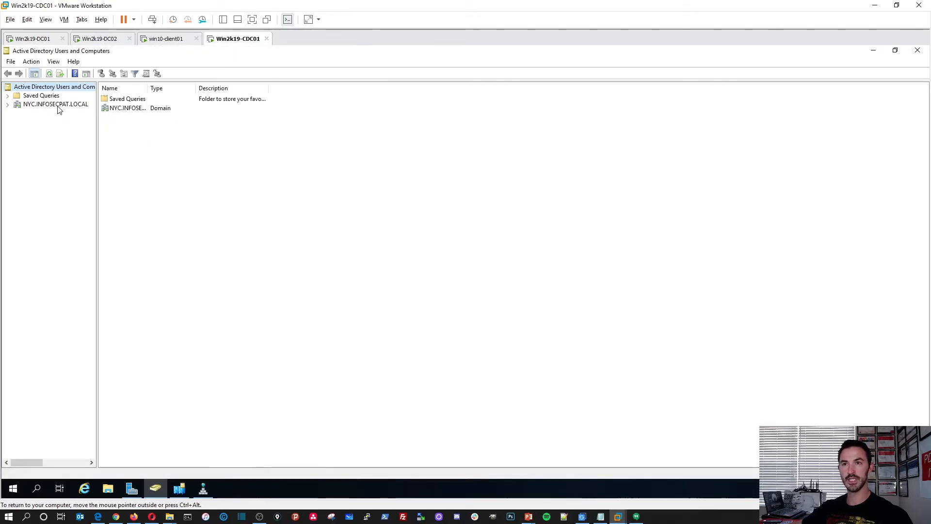
click(57, 105)
click(7, 104)
click(48, 123)
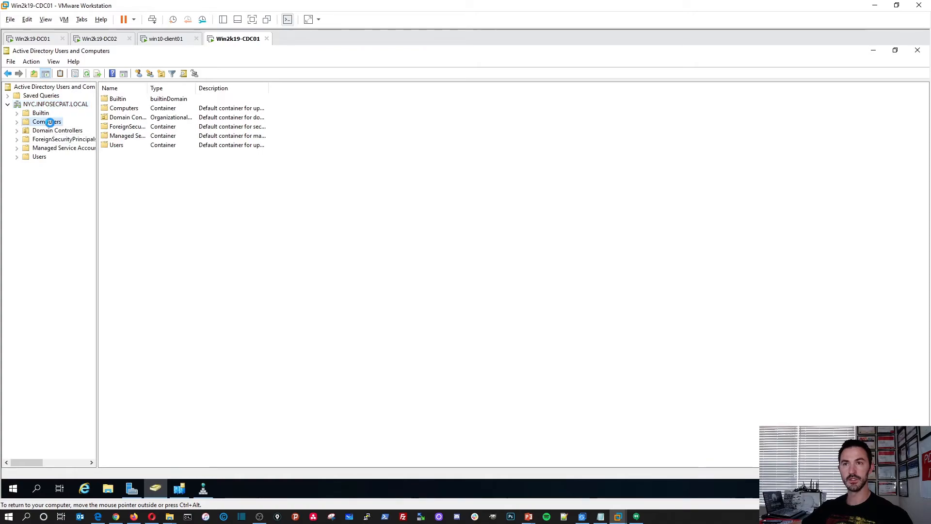
click(50, 131)
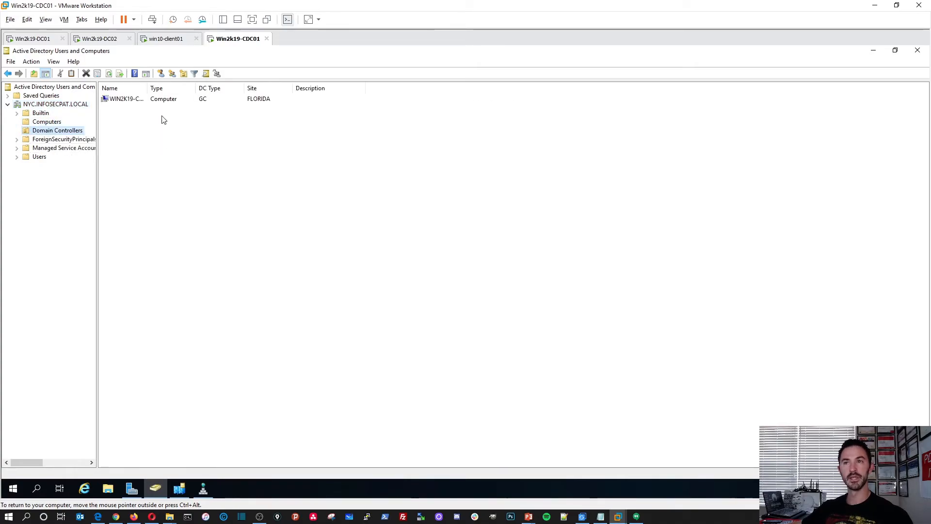
drag(245, 88, 230, 91)
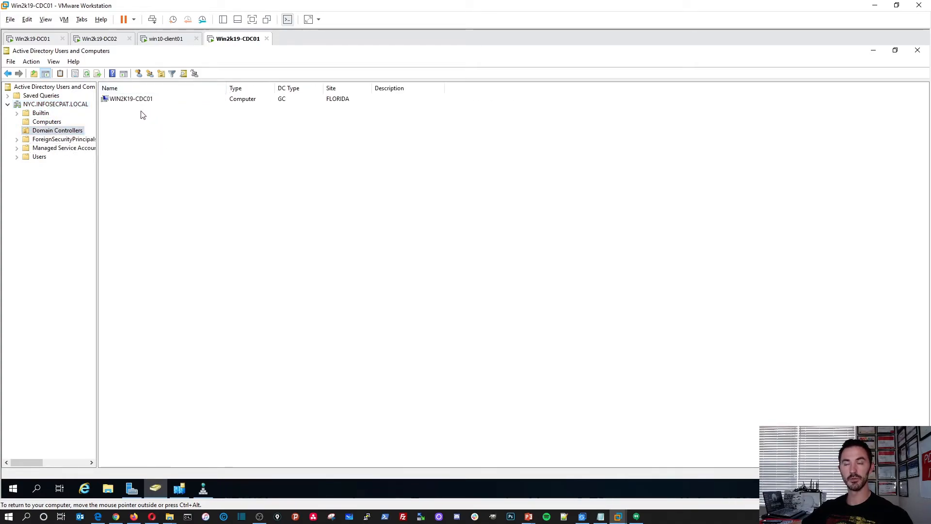
drag(97, 160, 172, 161)
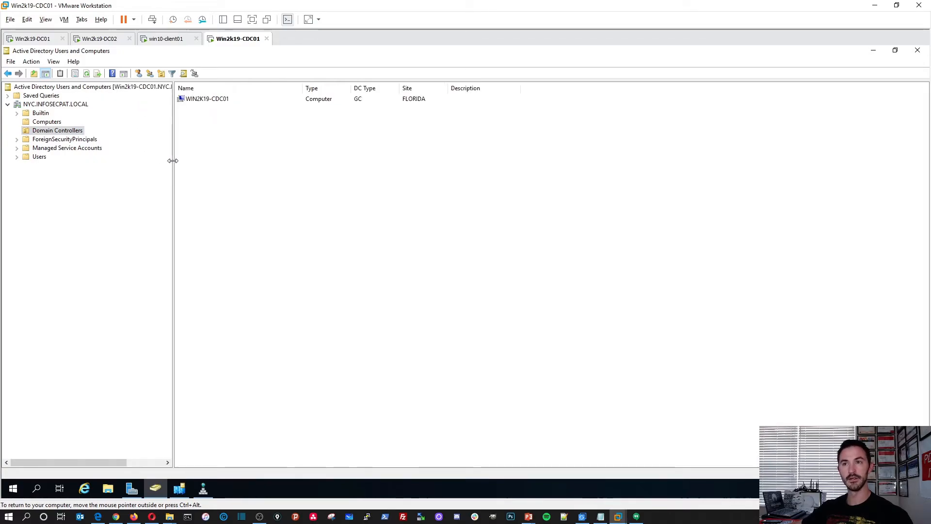
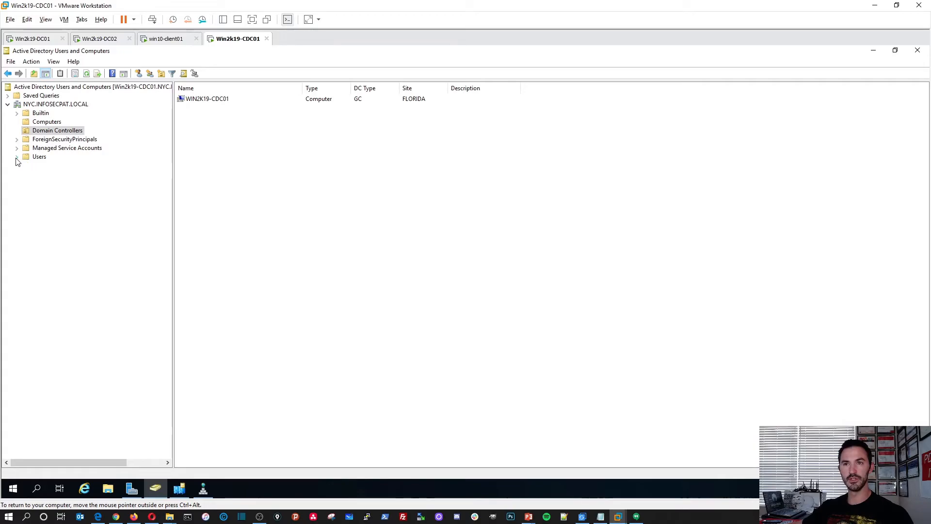
Look over the FLORIDA unit on Win2k19-DC01, then return to Win2k19-CDC01.
click(25, 40)
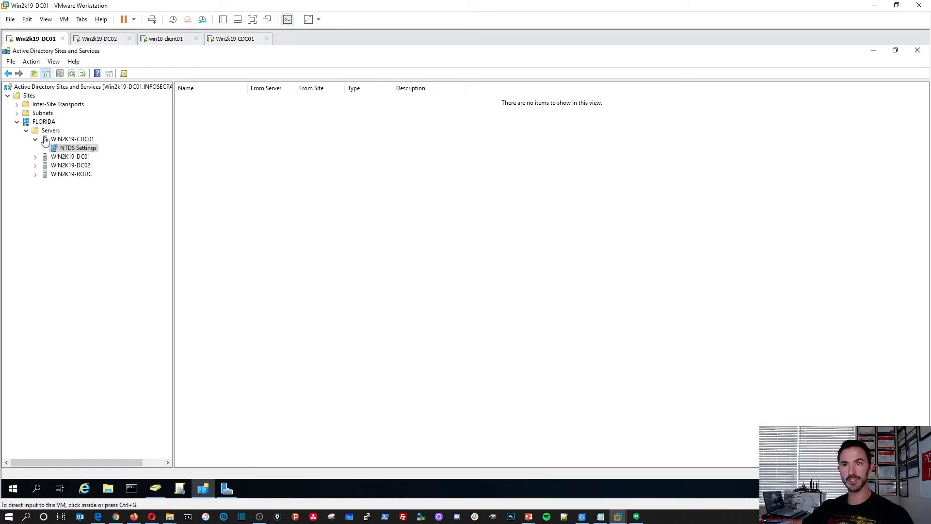
click(159, 485)
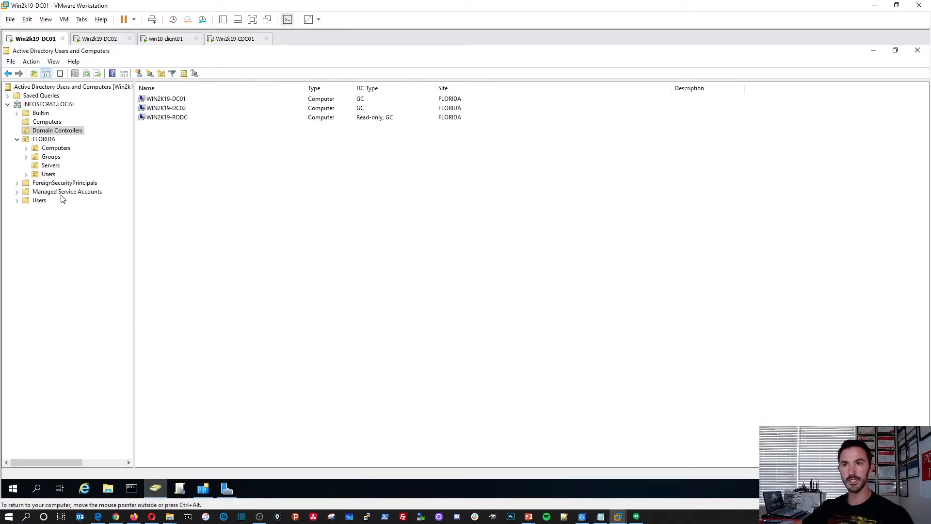
click(44, 139)
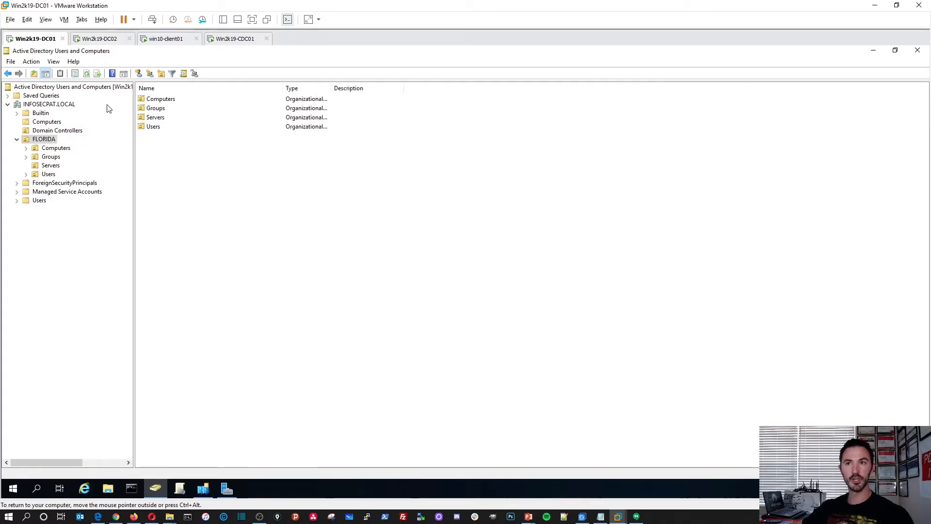
click(246, 40)
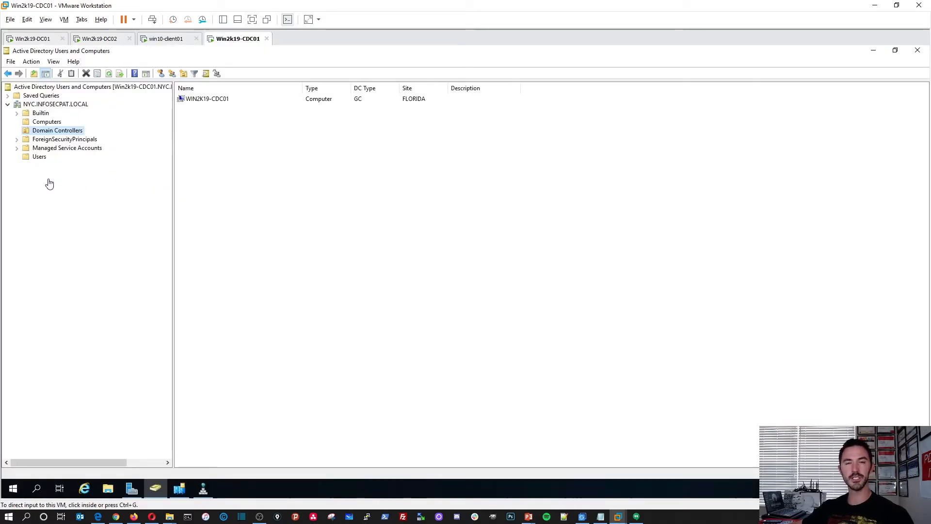
Create a NEW YORK organizational unit in the NYC.INFOSECPAT.LOCAL domain.
right_click(34, 105)
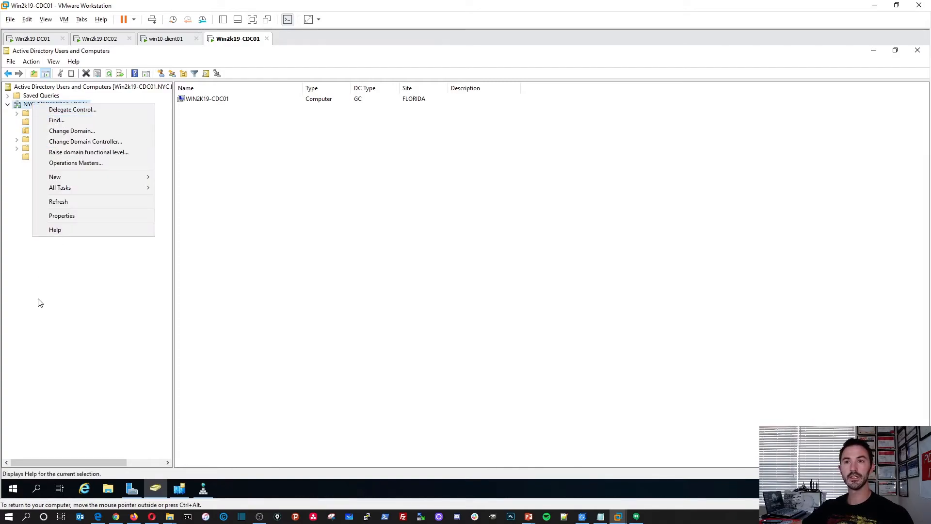
click(58, 292)
right_click(40, 105)
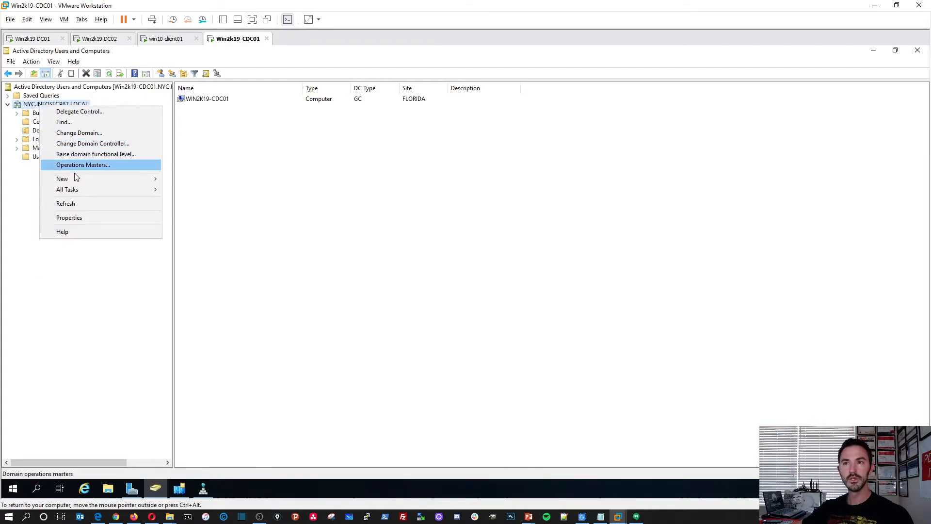
mouse_move(82, 179)
click(197, 254)
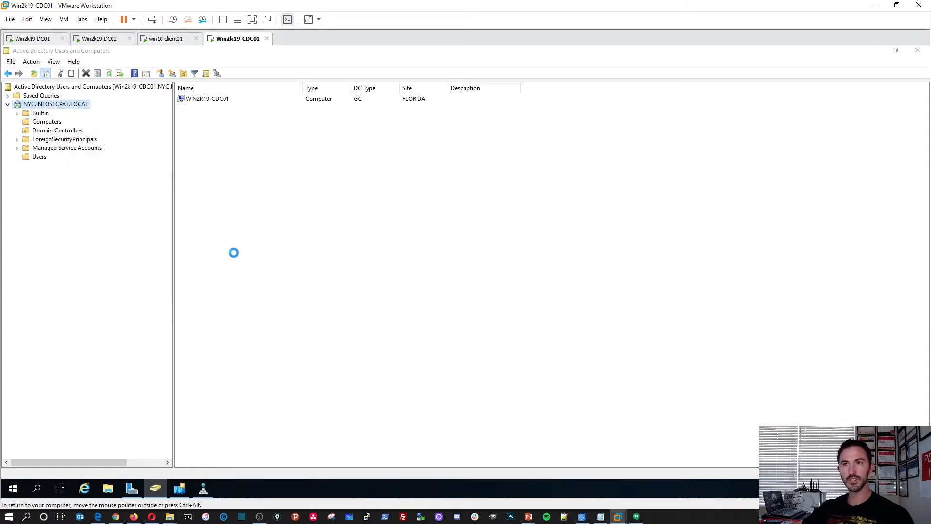
text(NEW YORK)
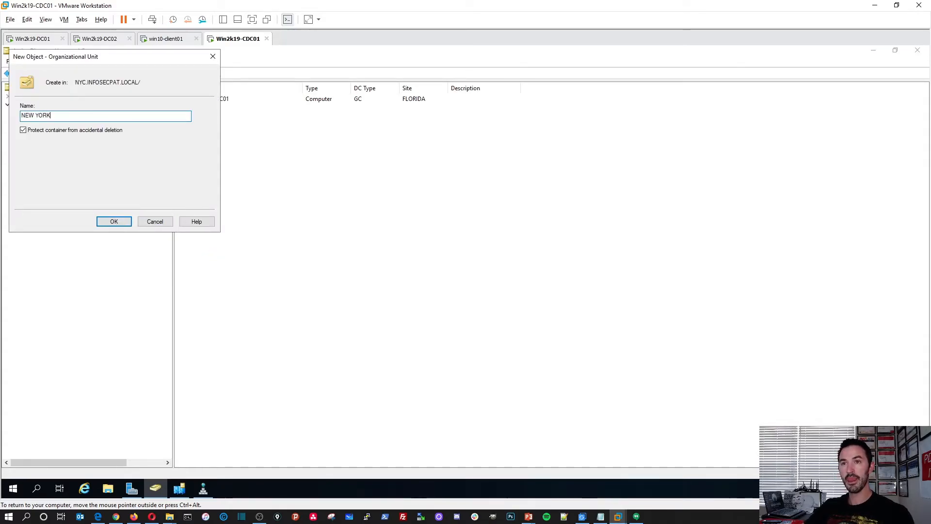
key(Return)
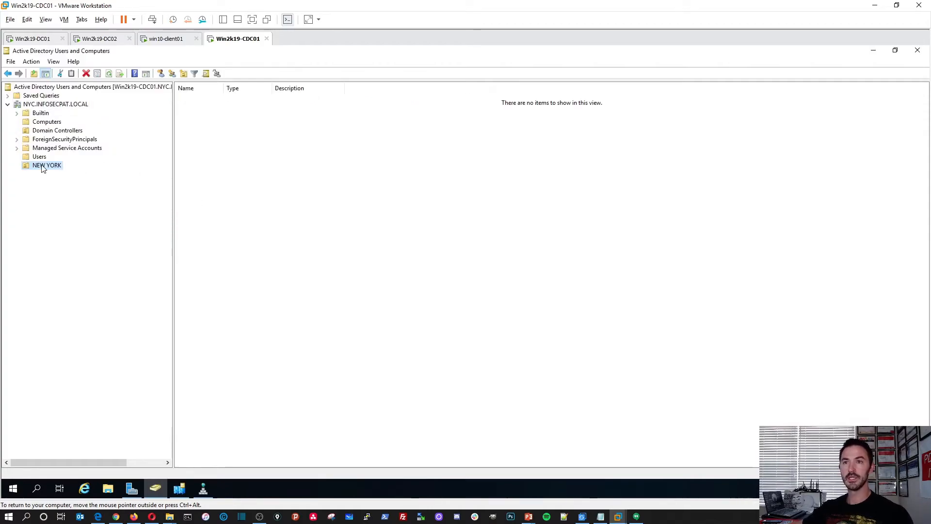
Add a Users organizational unit inside NEW YORK.
right_click(43, 168)
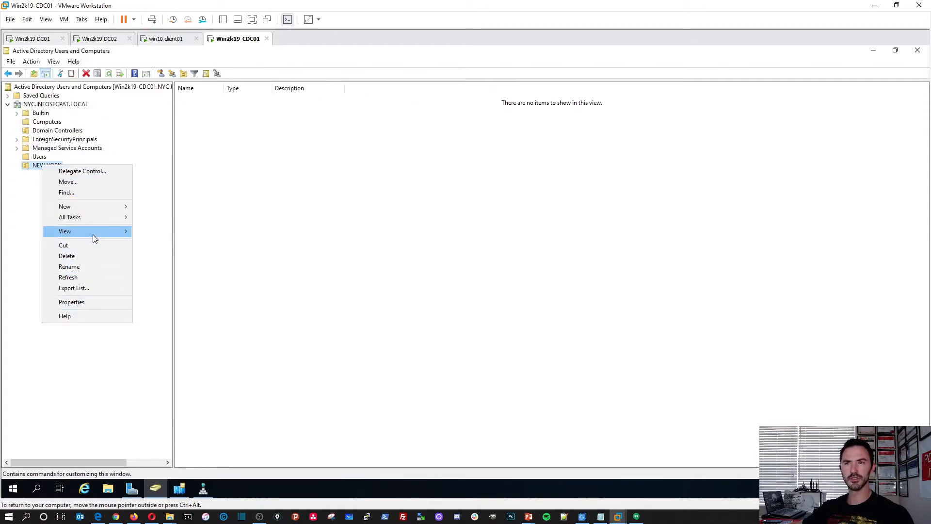
mouse_move(96, 236)
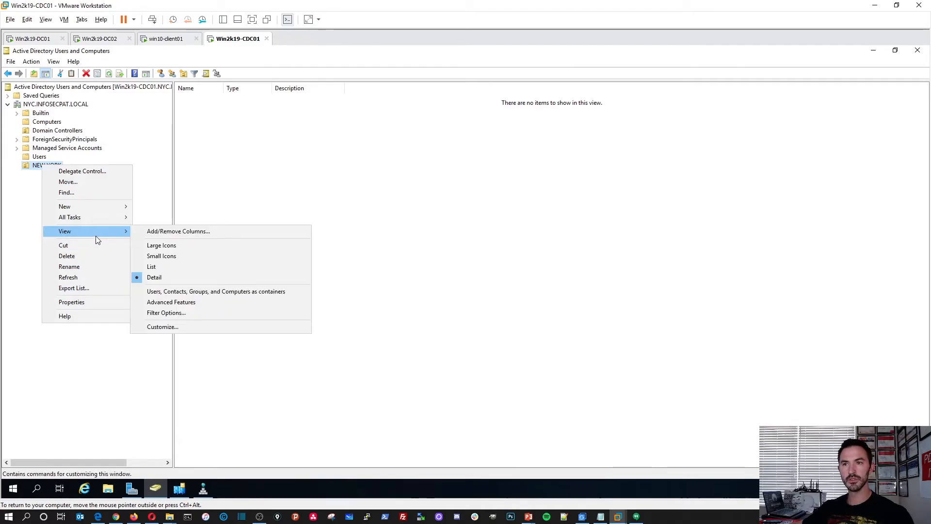
mouse_move(101, 207)
click(166, 281)
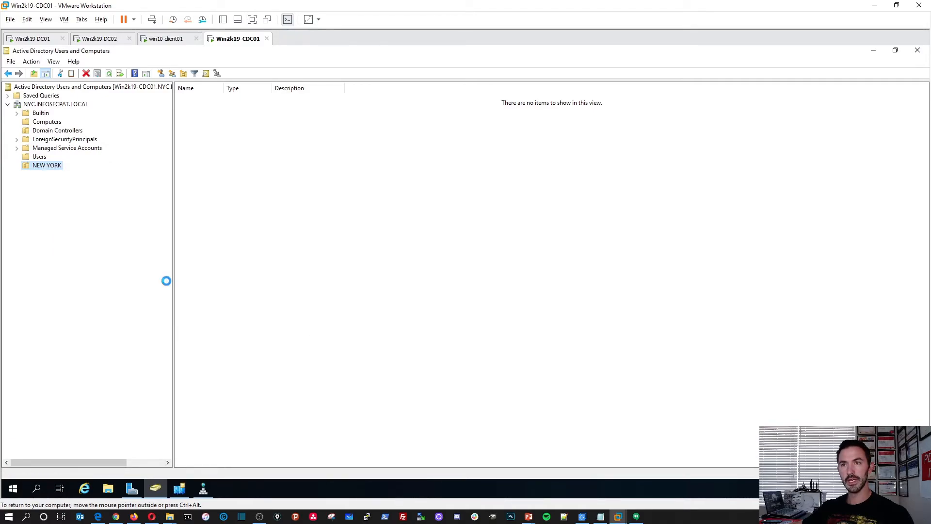
text(Users)
key(Return)
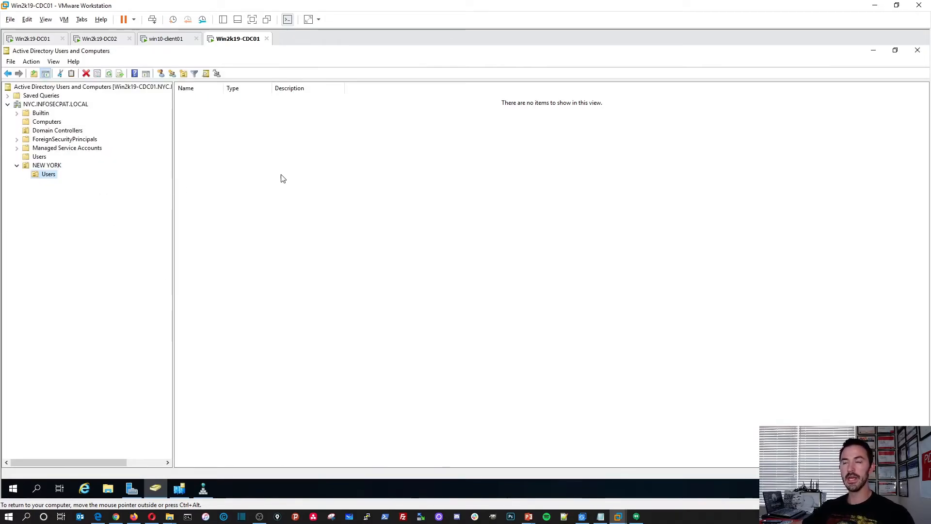
Start a new user in NEW YORK's Users unit and check the lesson slide listing user tasks.
right_click(239, 175)
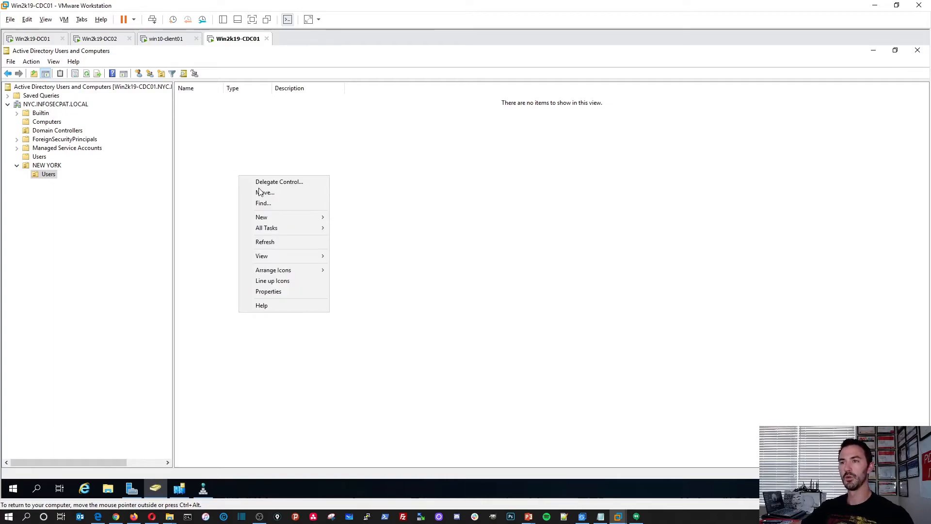
mouse_move(277, 216)
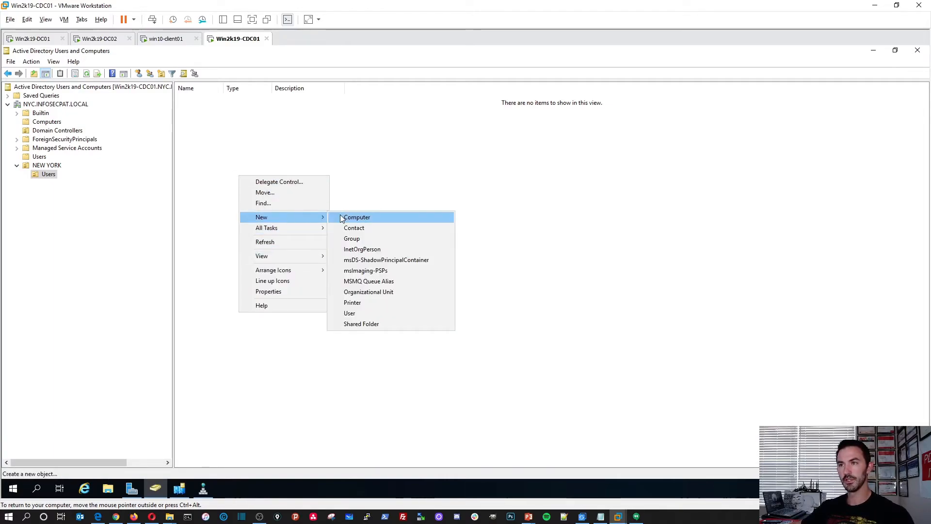
click(352, 314)
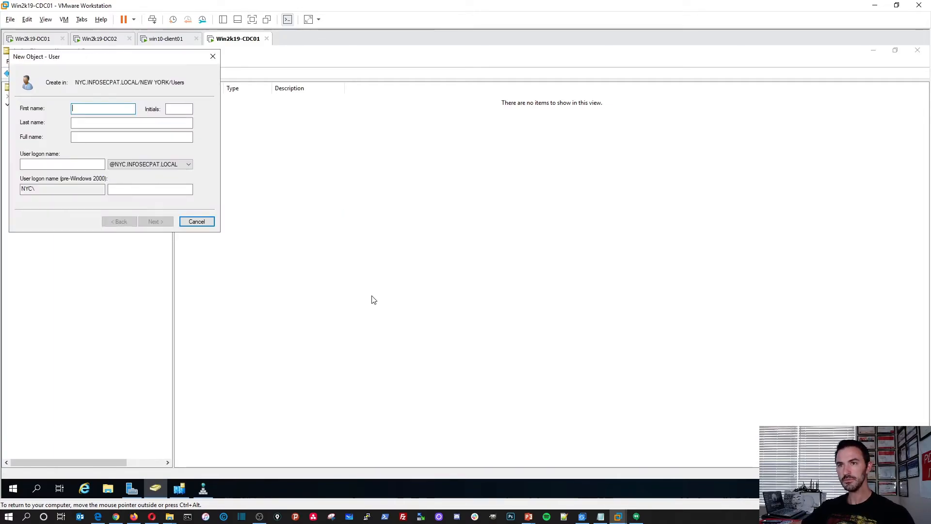
text(User1)
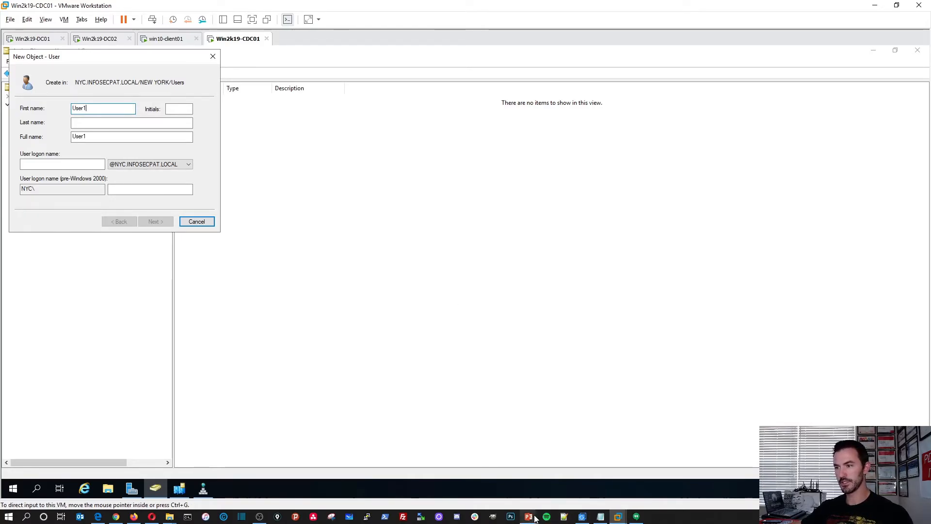
mouse_move(530, 516)
click(567, 493)
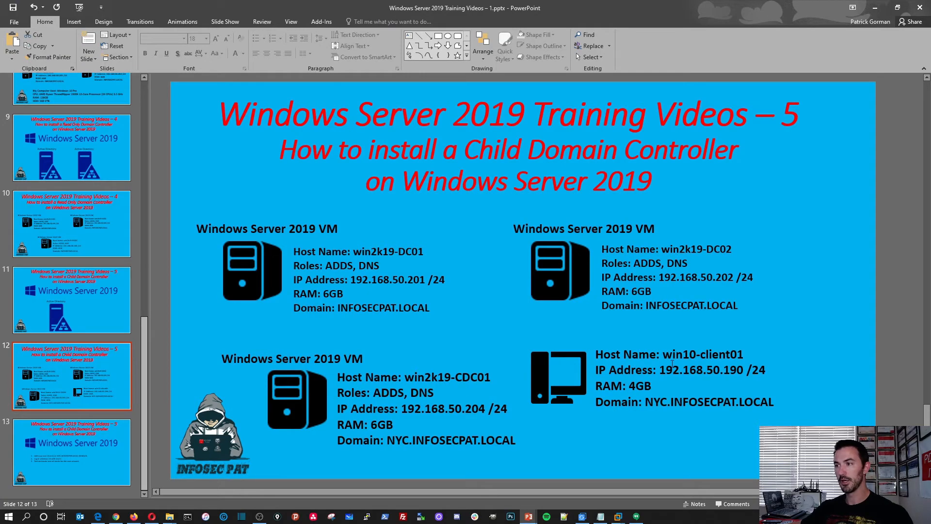
click(78, 437)
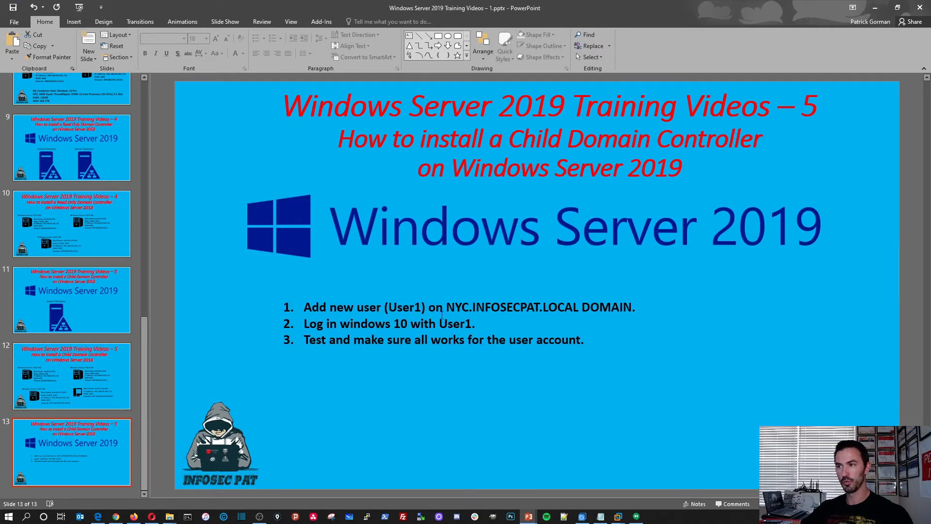
click(875, 7)
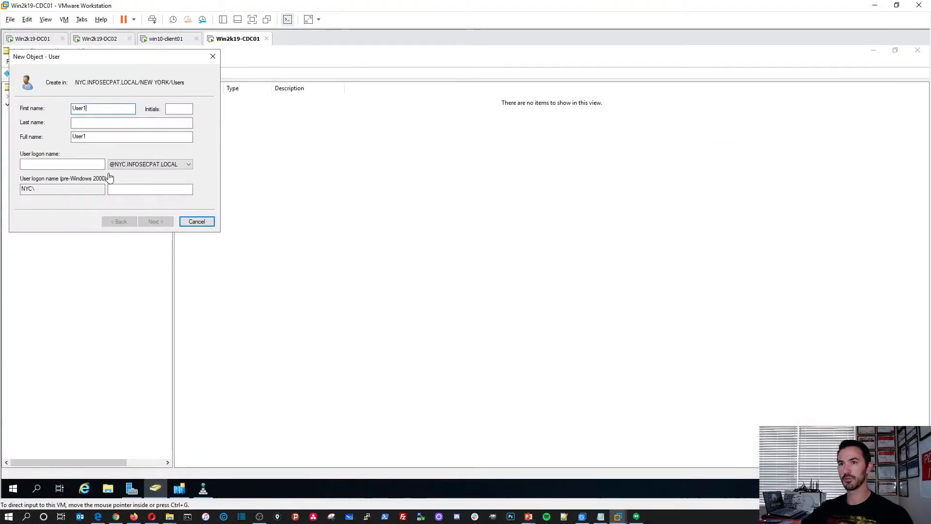
click(62, 164)
text(User1)
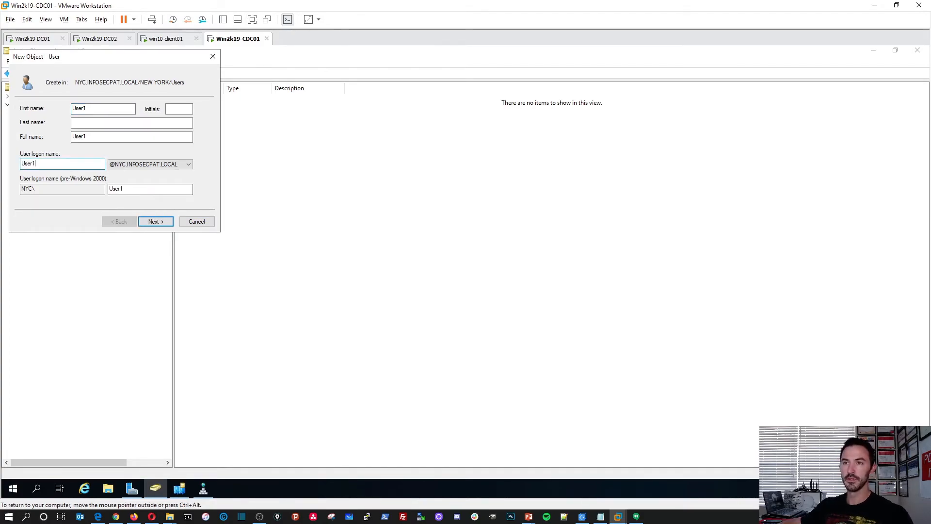
click(155, 221)
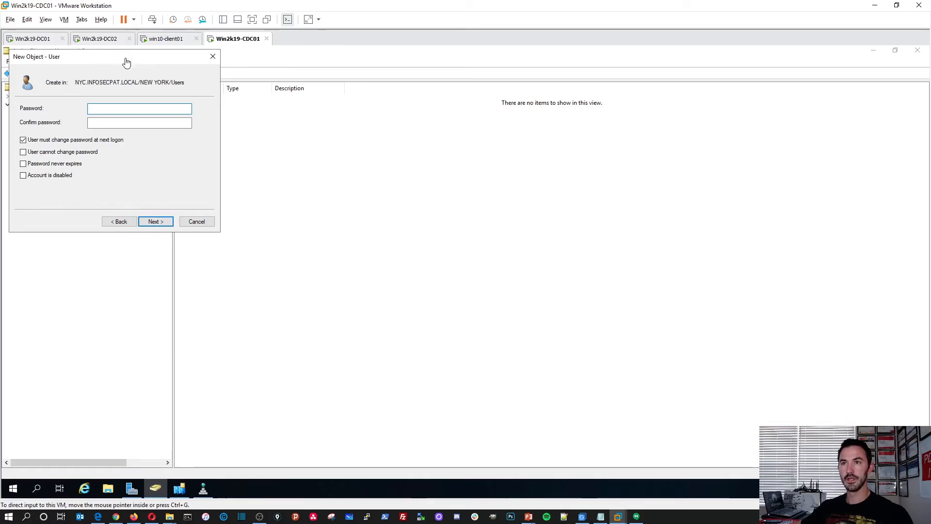
drag(155, 72, 296, 123)
click(260, 272)
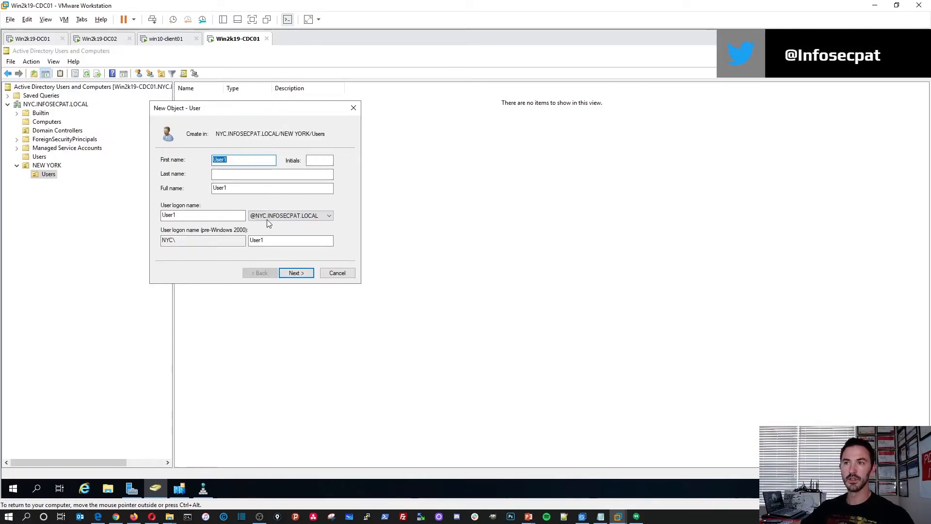
click(268, 218)
click(272, 224)
click(272, 219)
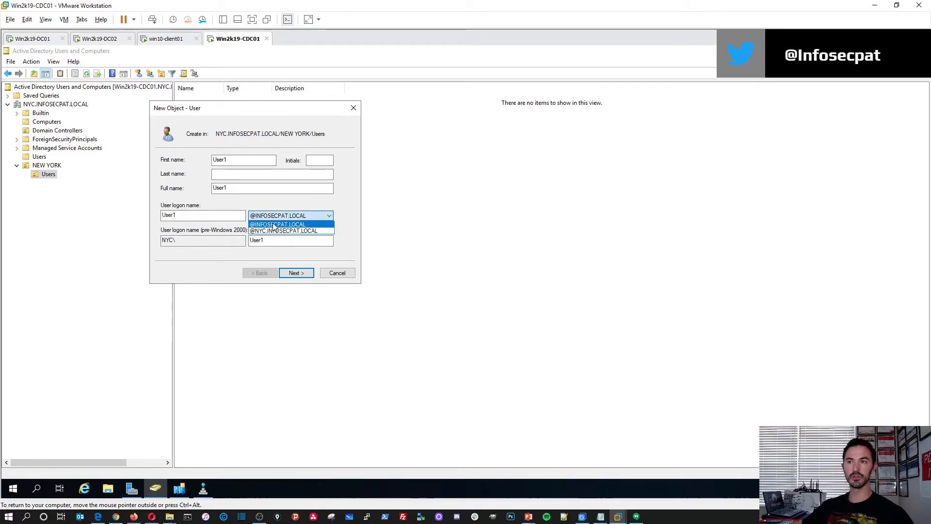
click(272, 231)
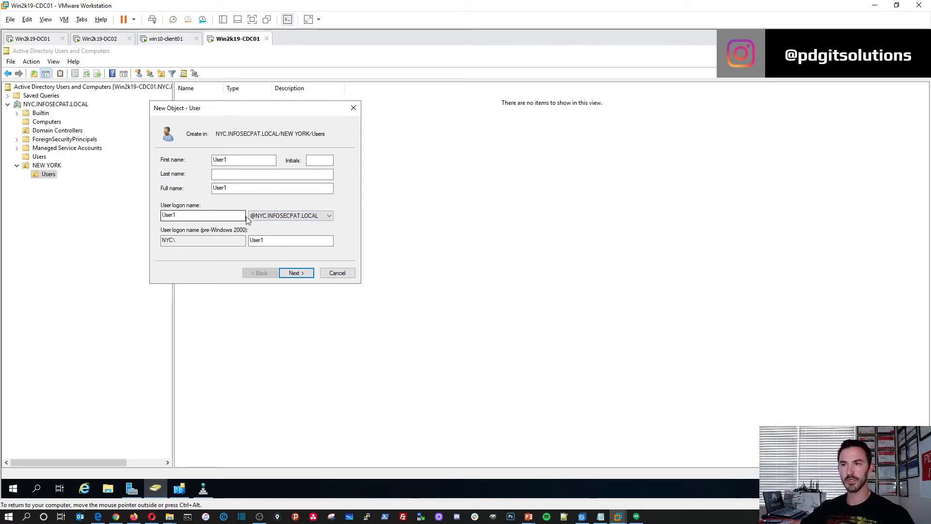
Set User1's password so it never expires and the user cannot change it, and finish the user.
click(293, 275)
text(•••••••)
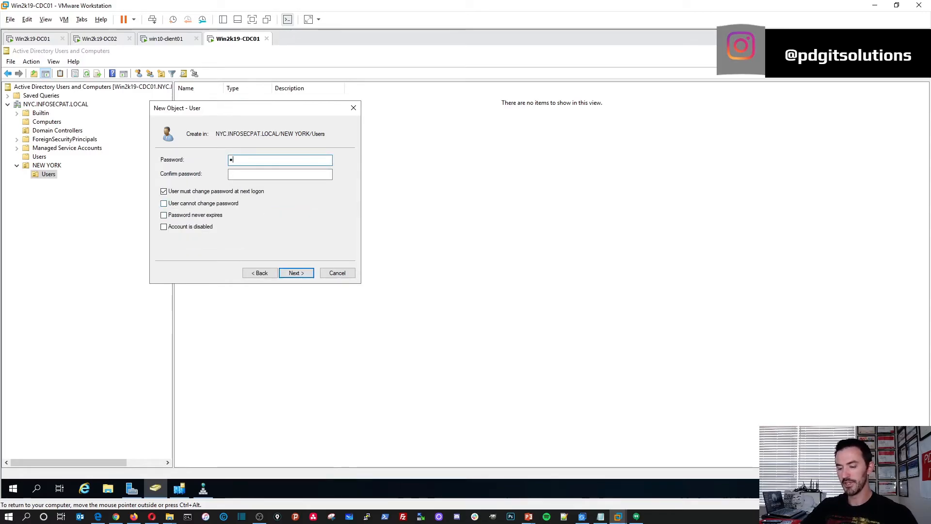
text(••••••)
key(Tab)
text(••)
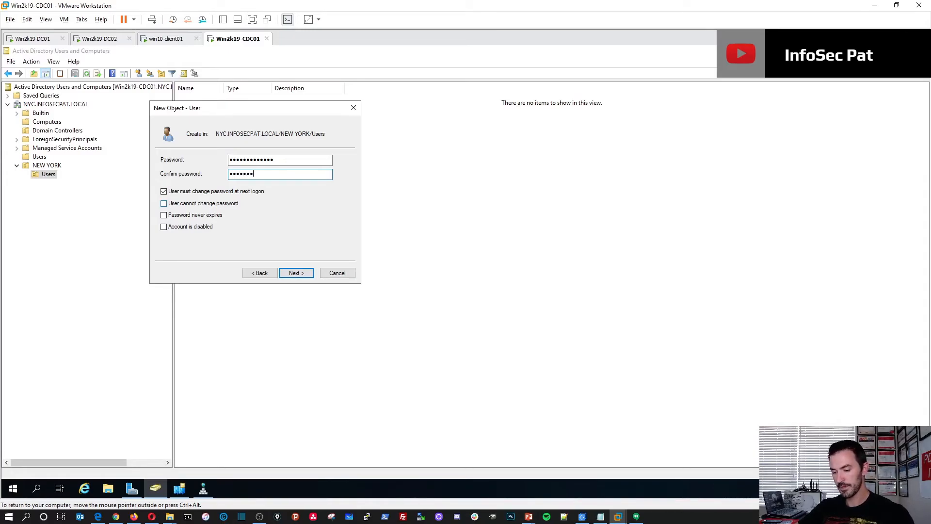
click(196, 191)
click(201, 203)
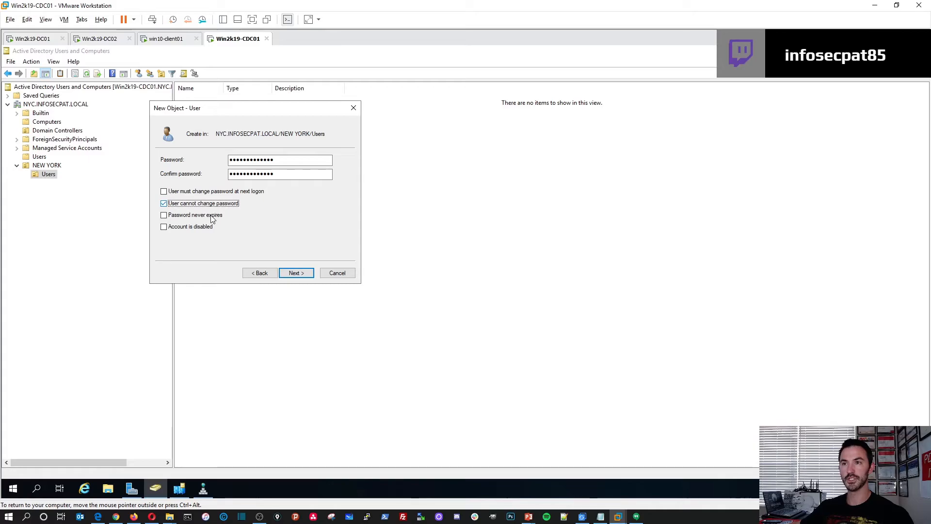
click(187, 216)
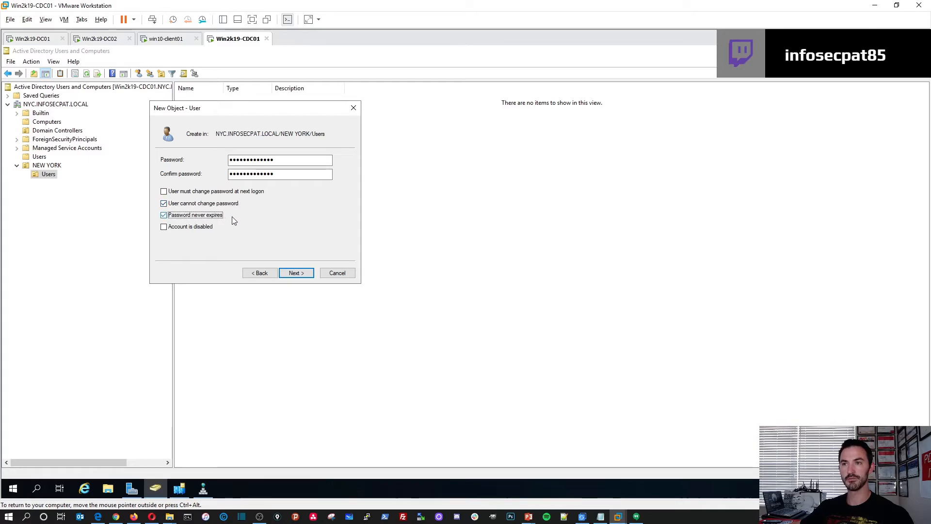
click(295, 273)
click(295, 275)
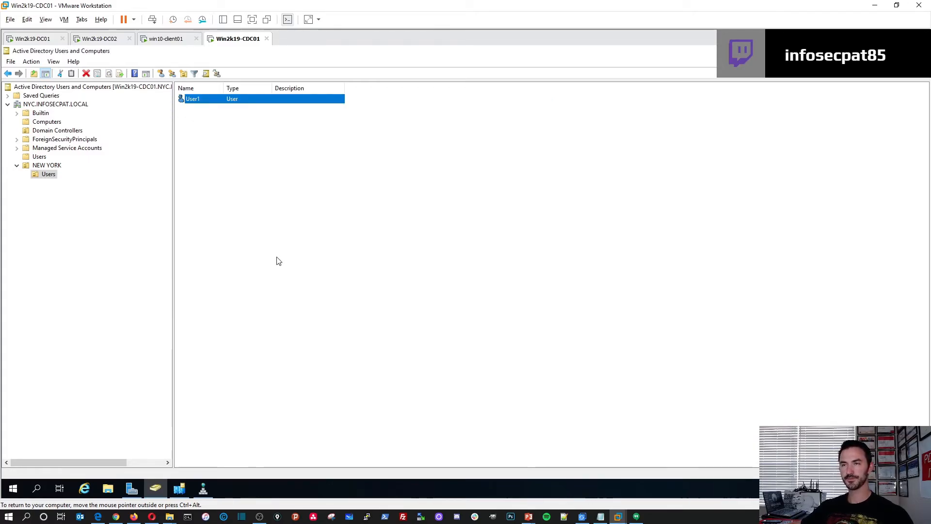
click(201, 122)
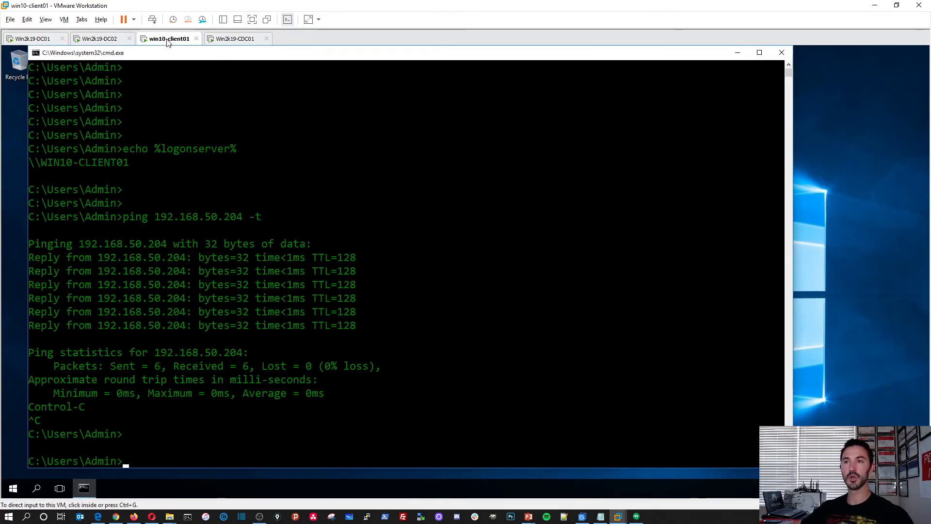
On win10-client01, close the command prompt and bring up the System page showing WORKGROUP.
click(167, 40)
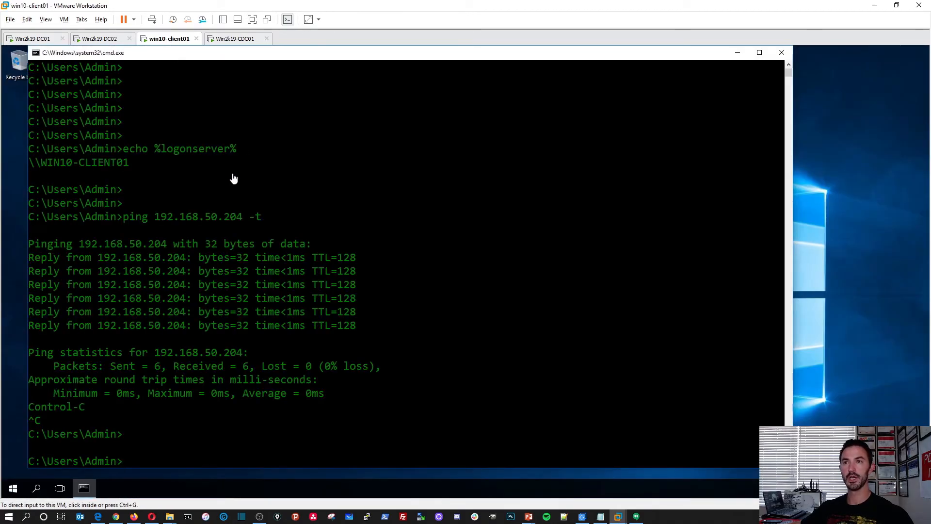
right_click(13, 488)
mouse_move(73, 461)
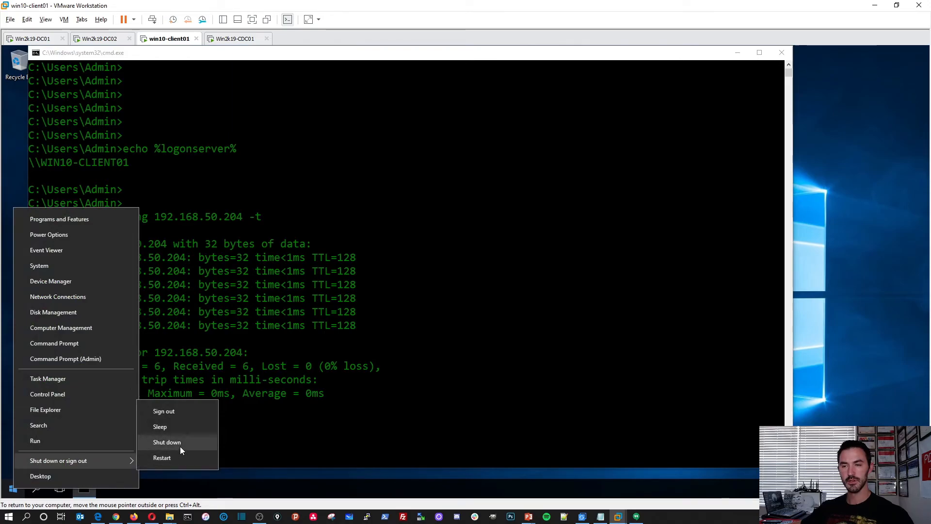
click(619, 148)
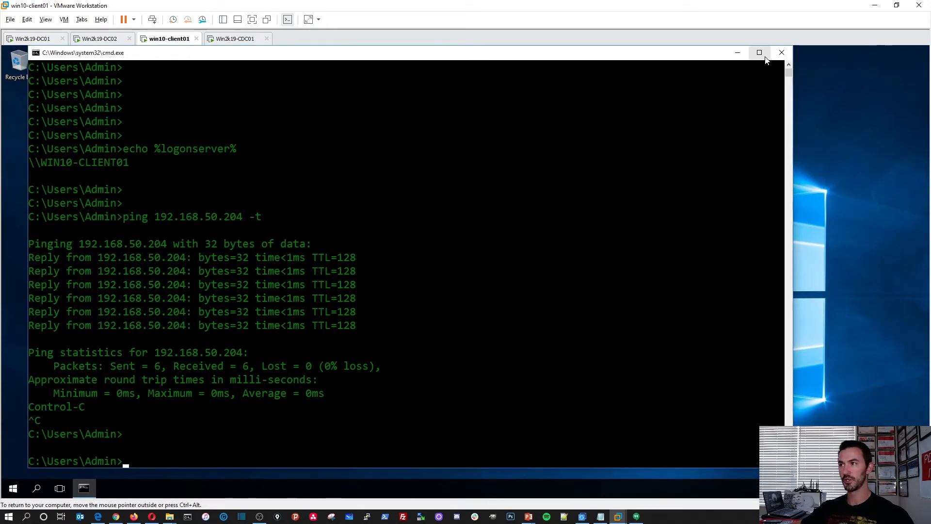
click(782, 52)
right_click(18, 488)
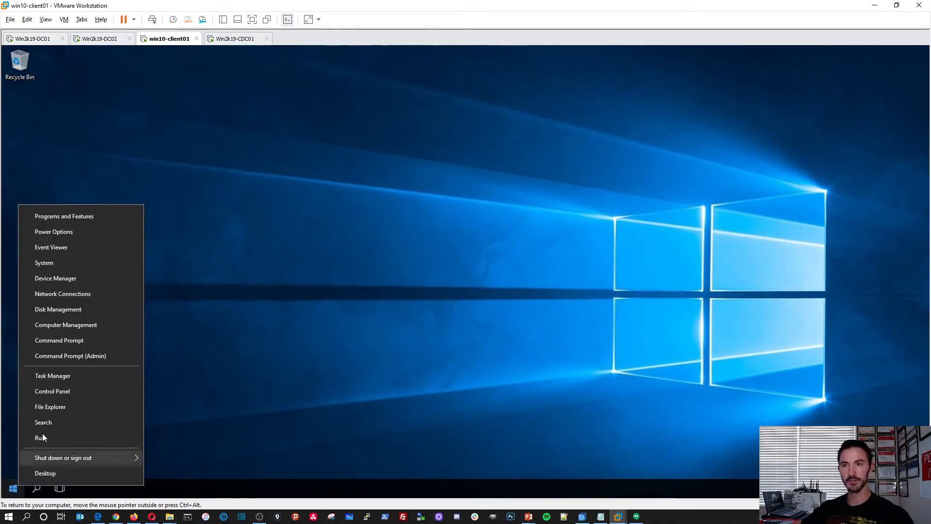
click(62, 262)
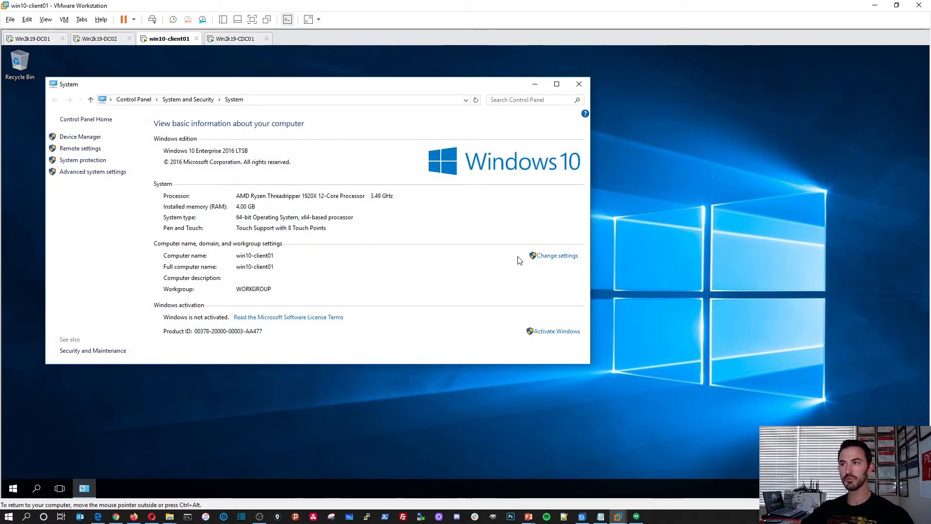
Set win10-client01 to be a member of the nyc.infosecpat.local domain.
click(553, 256)
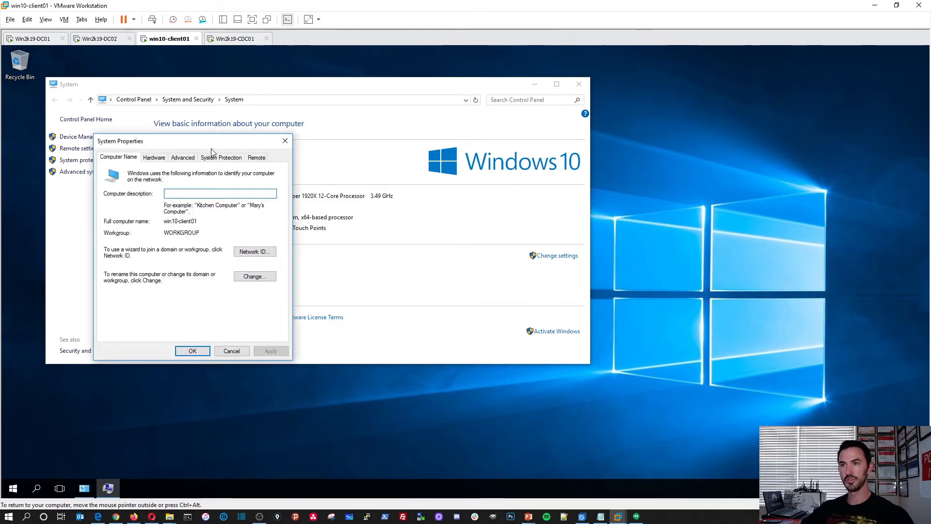
drag(211, 141, 310, 140)
click(350, 274)
click(224, 270)
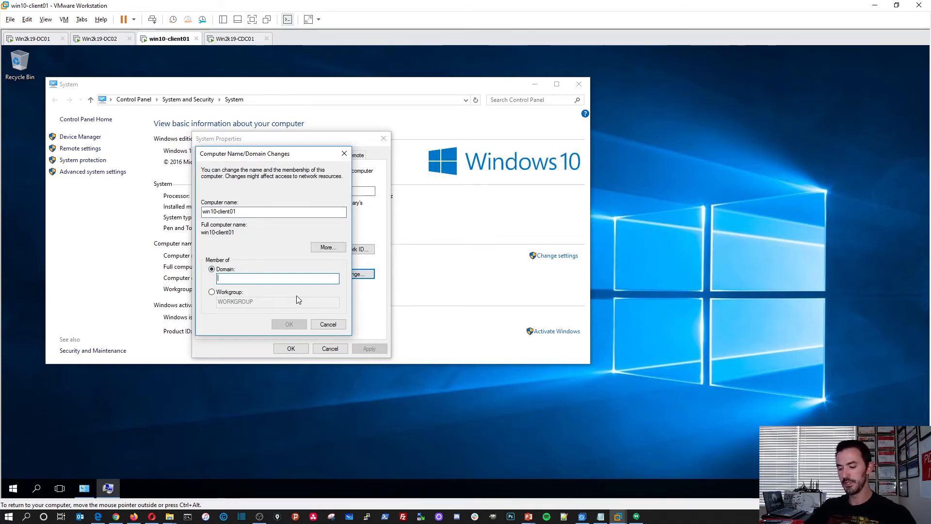
text(nyc.infosecpa)
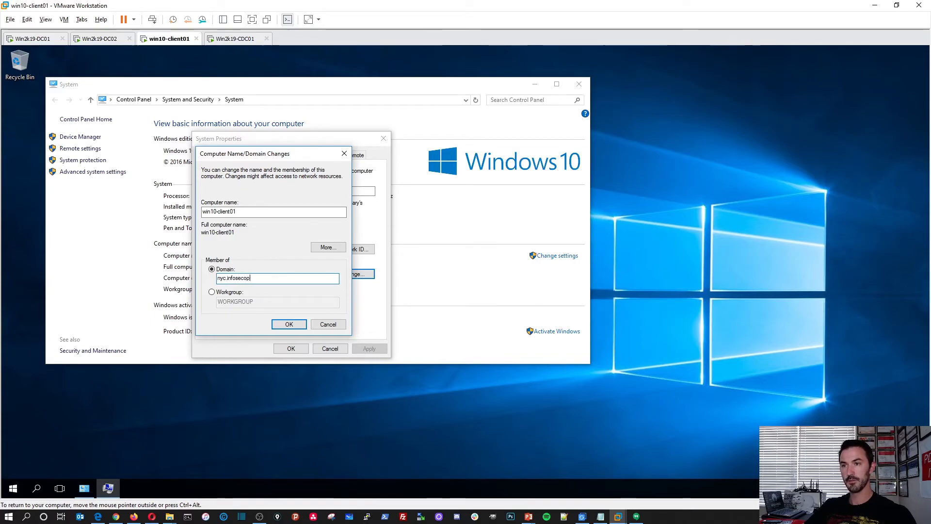
text(t.l)
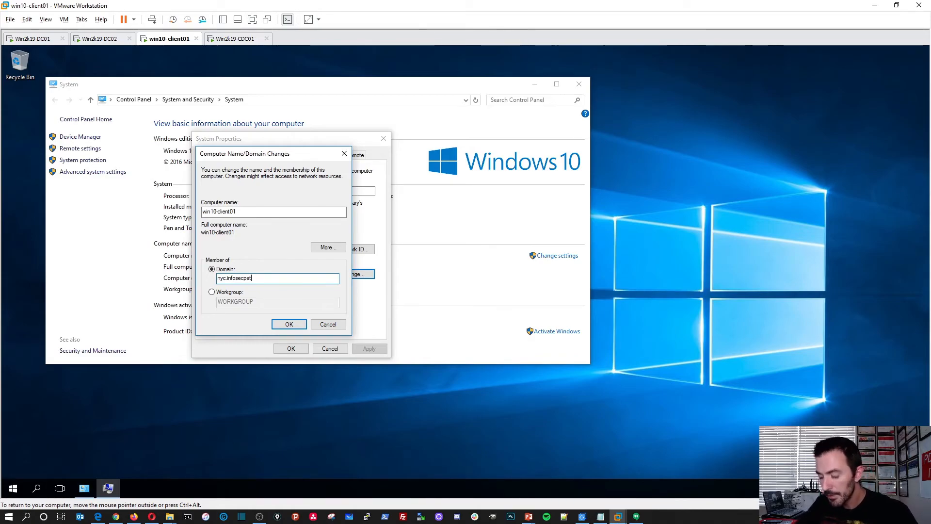
text(ocal)
key(Return)
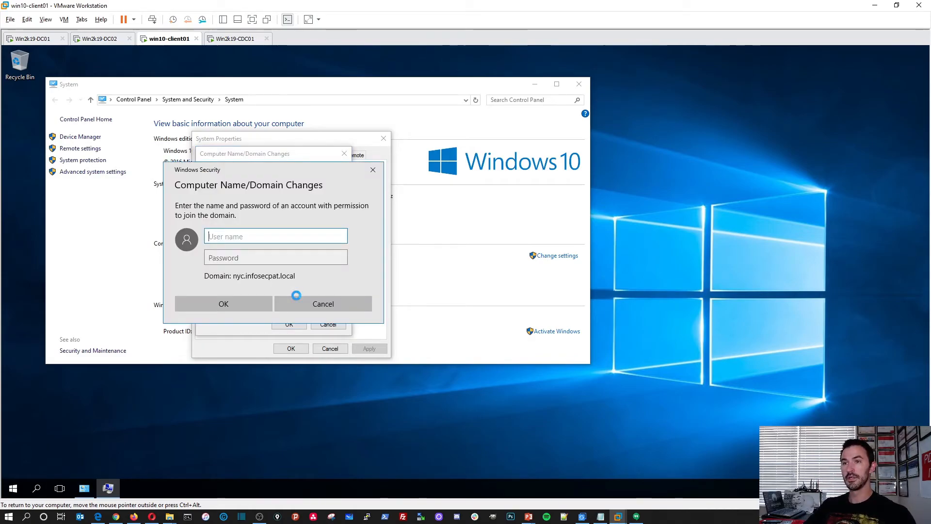
Authorize the domain join with the NYC\Administrator account and its password.
text(Admi)
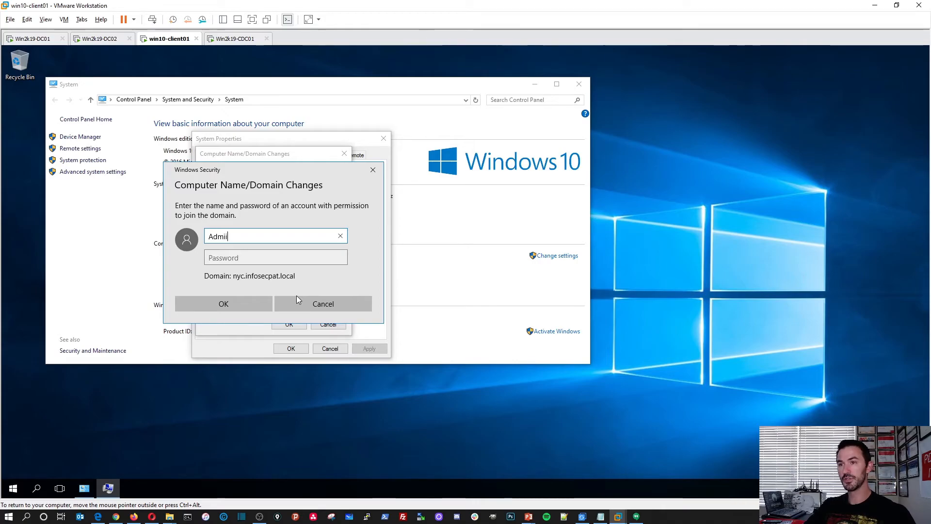
key(BackSpace)
key(BackSpace)
key(BackSpace)
text(NYC\)
key(BackSpace)
key(BackSpace)
key(BackSpace)
key(BackSpace)
text(Administa)
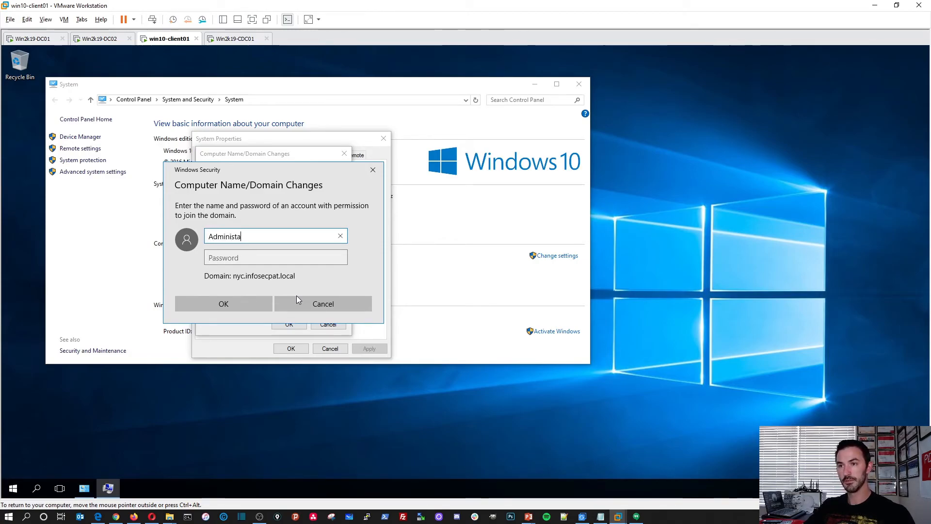
key(BackSpace)
text(ra)
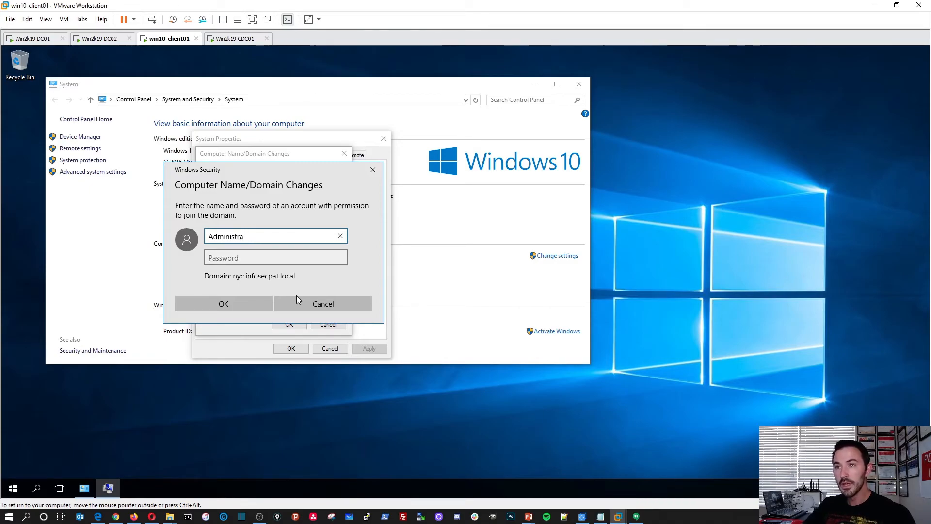
text(tor)
key(Tab)
text(P)
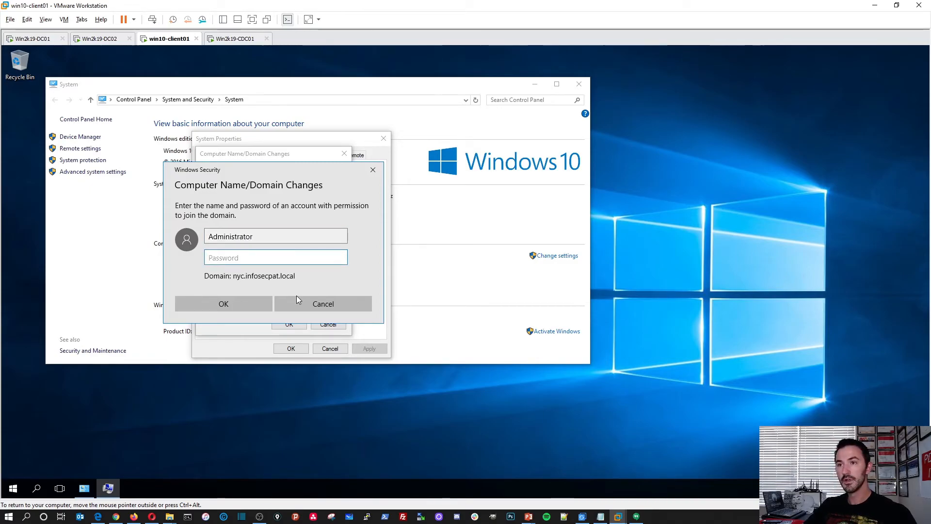
text(assword12345)
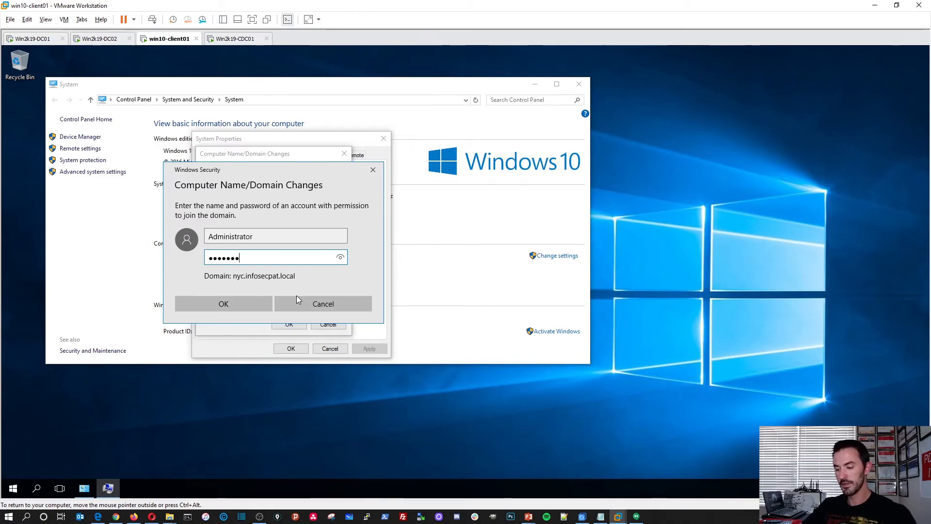
key(Return)
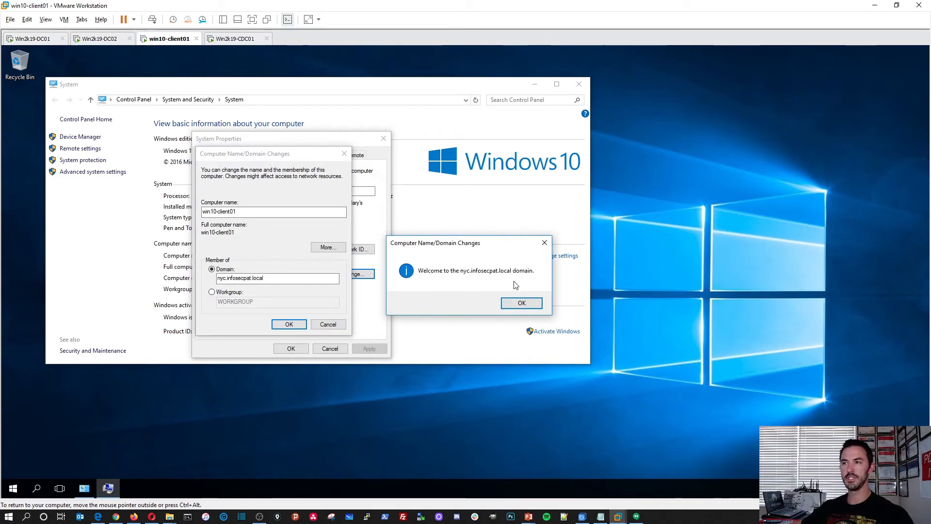
Accept the domain welcome and restart notices and restart the client now.
click(520, 303)
click(518, 280)
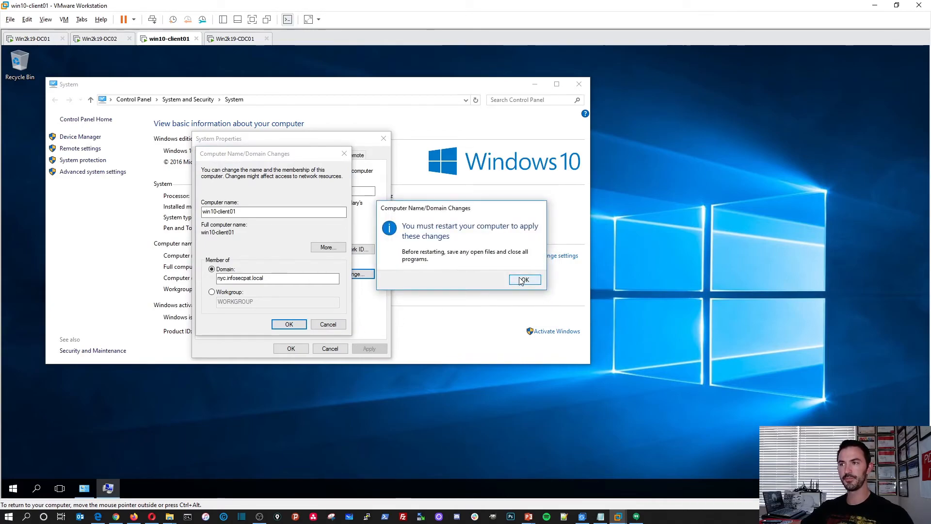
click(293, 349)
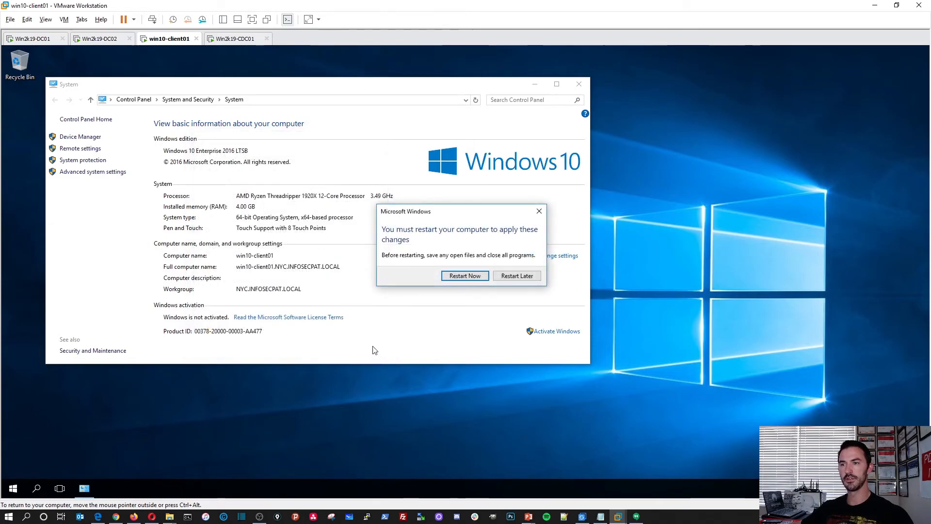
click(466, 275)
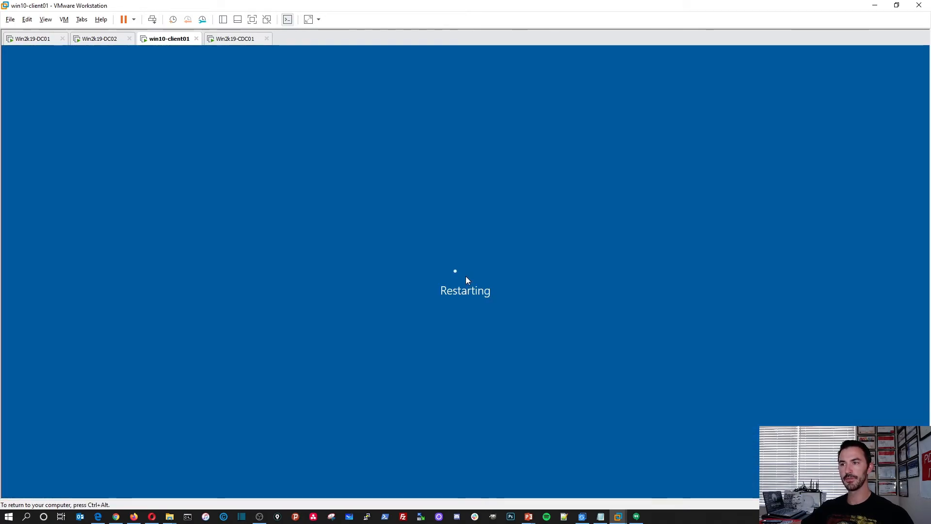
On Win2k19-CDC01, refresh the Computers container to show the new WIN10-CLIENT01 account.
click(232, 39)
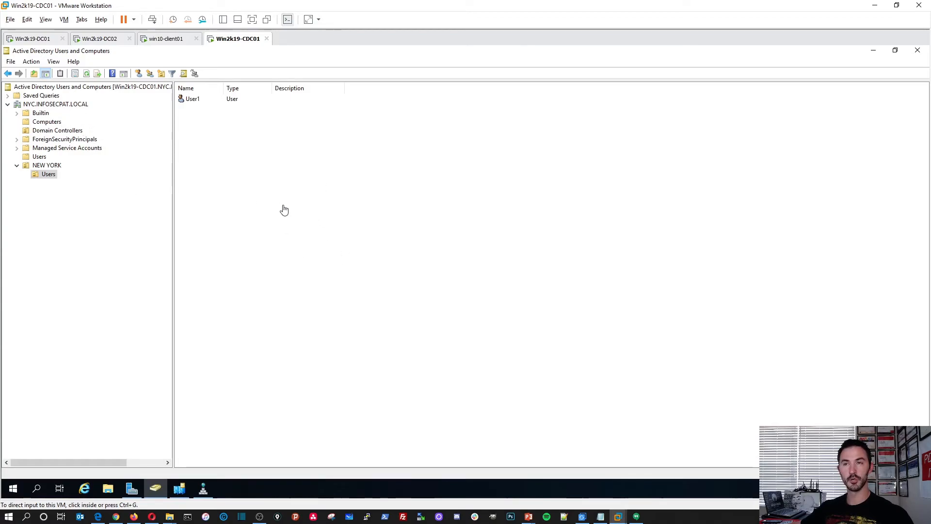
click(59, 122)
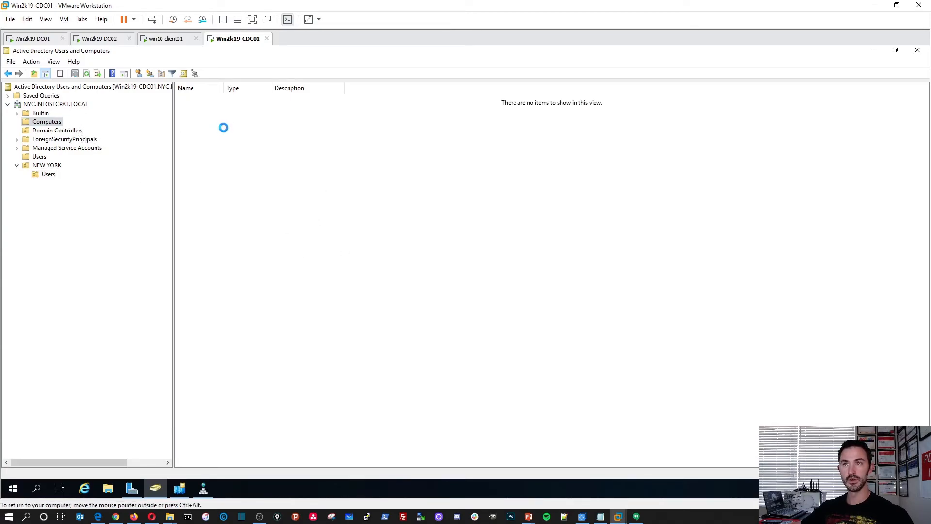
right_click(219, 126)
click(248, 185)
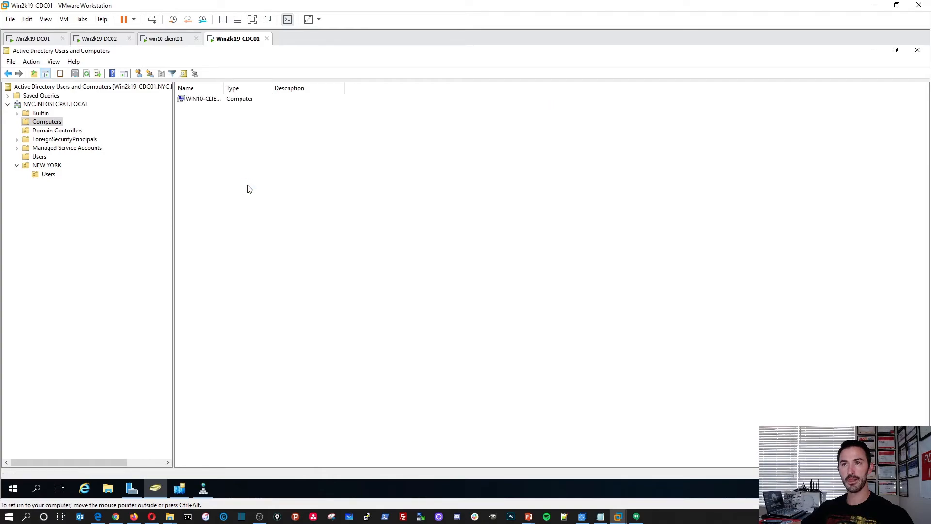
drag(225, 88, 334, 106)
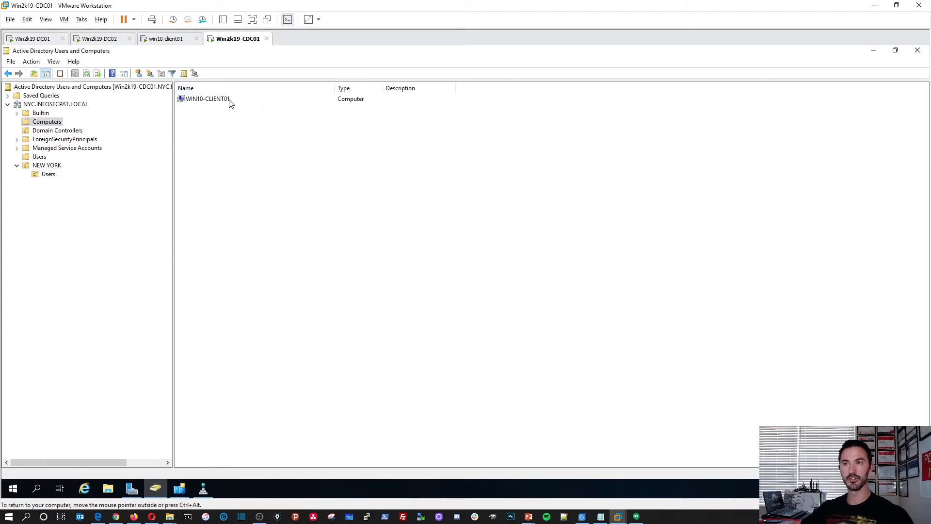
click(228, 100)
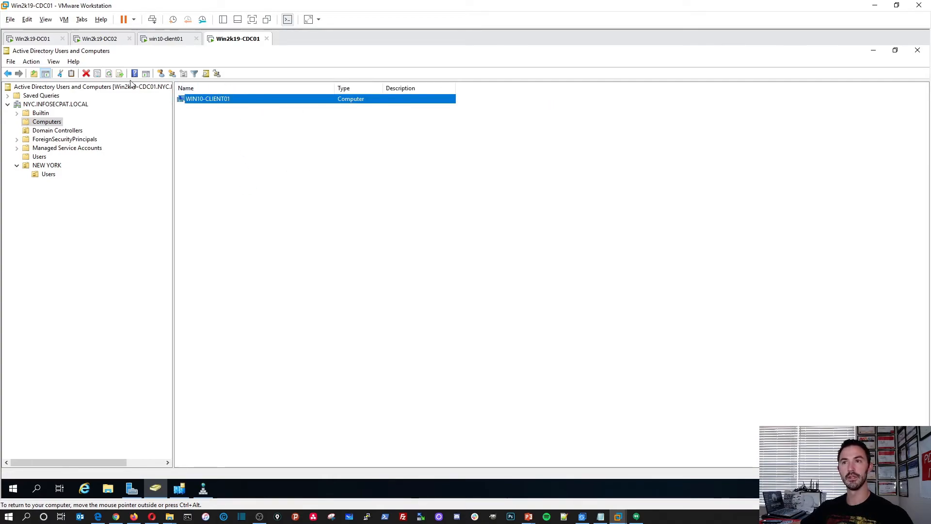
Refresh Computers and Domain Controllers on Win2k19-DC01, then return to win10-client01.
click(41, 39)
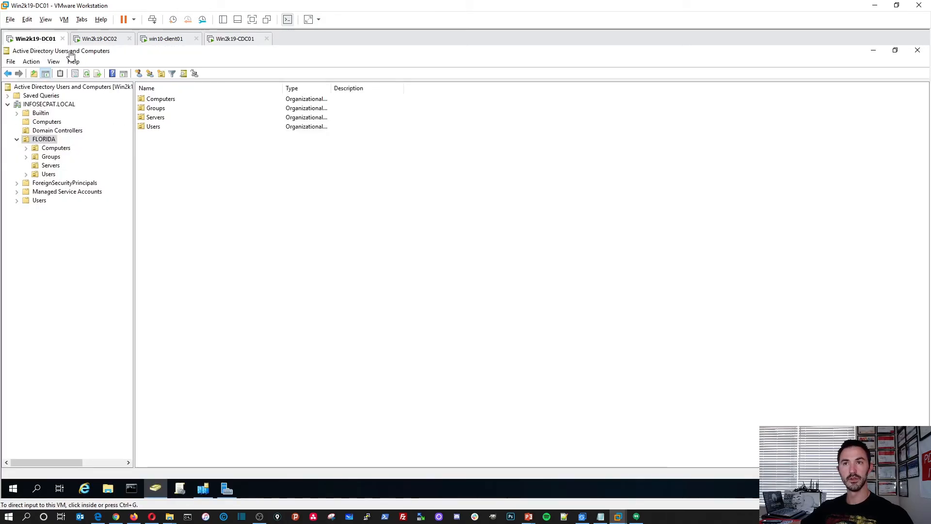
click(49, 122)
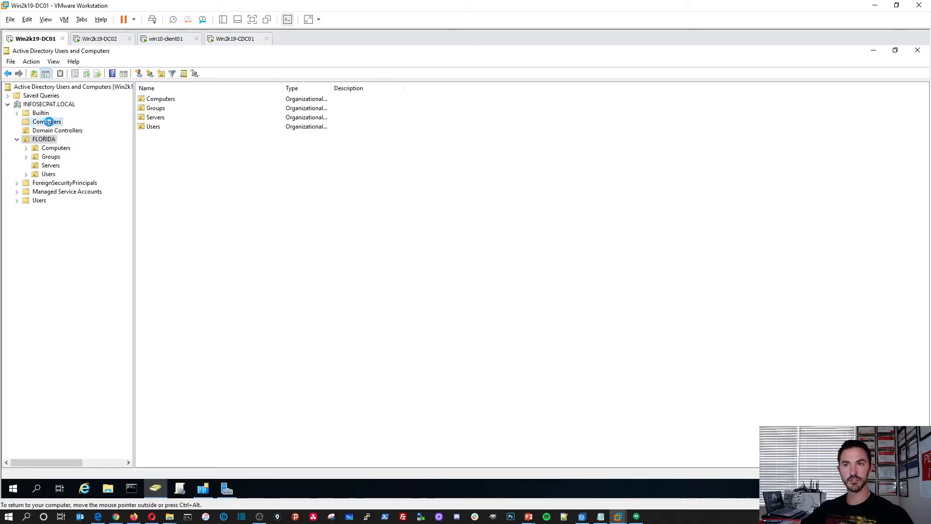
right_click(175, 145)
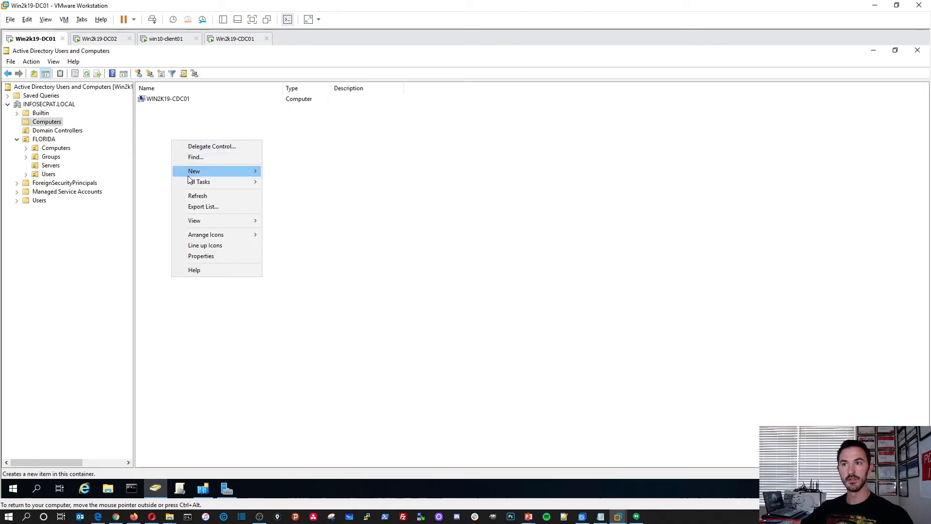
click(199, 196)
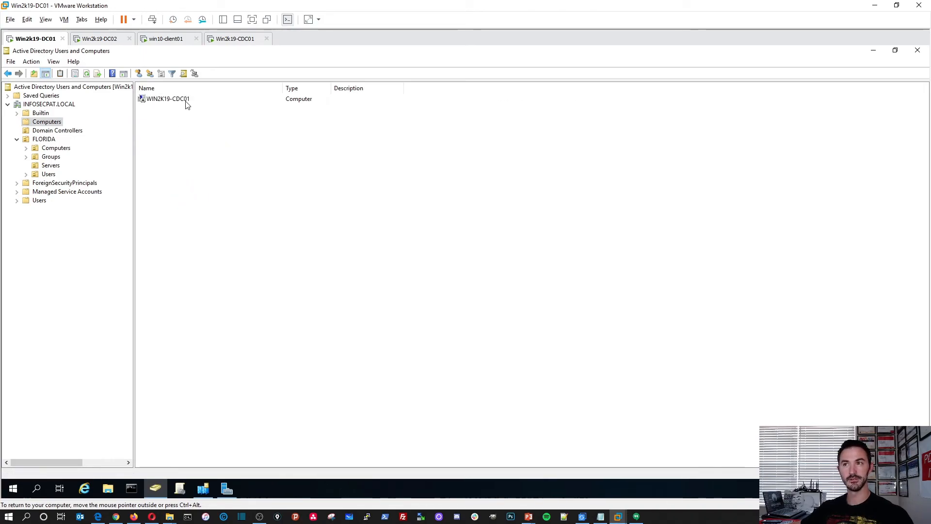
click(149, 102)
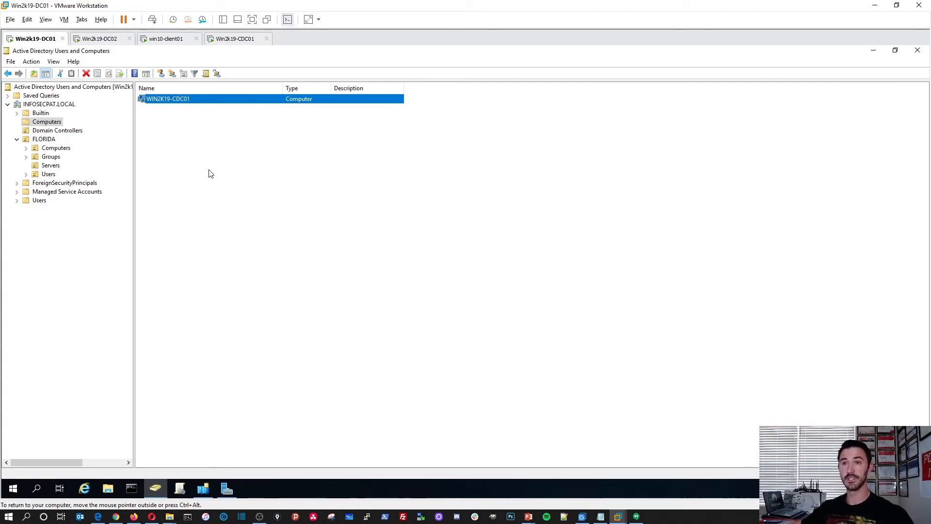
click(68, 130)
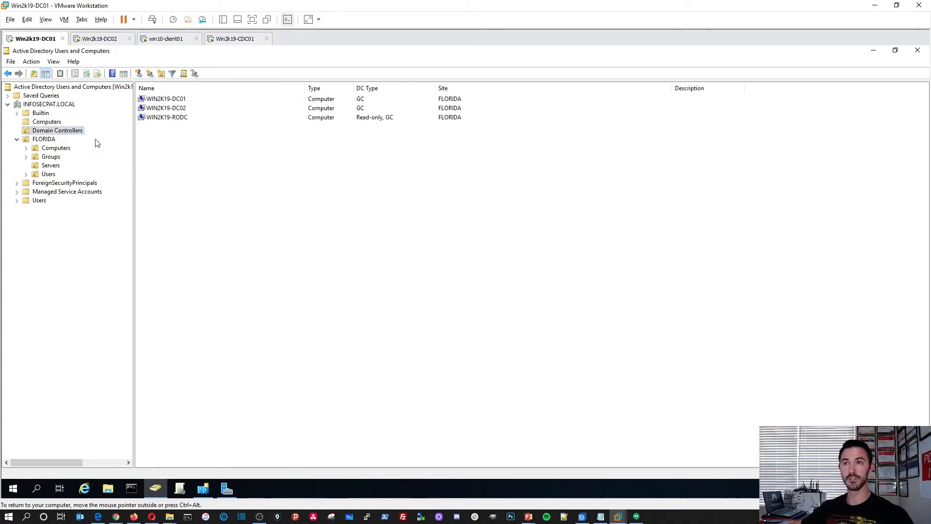
right_click(231, 185)
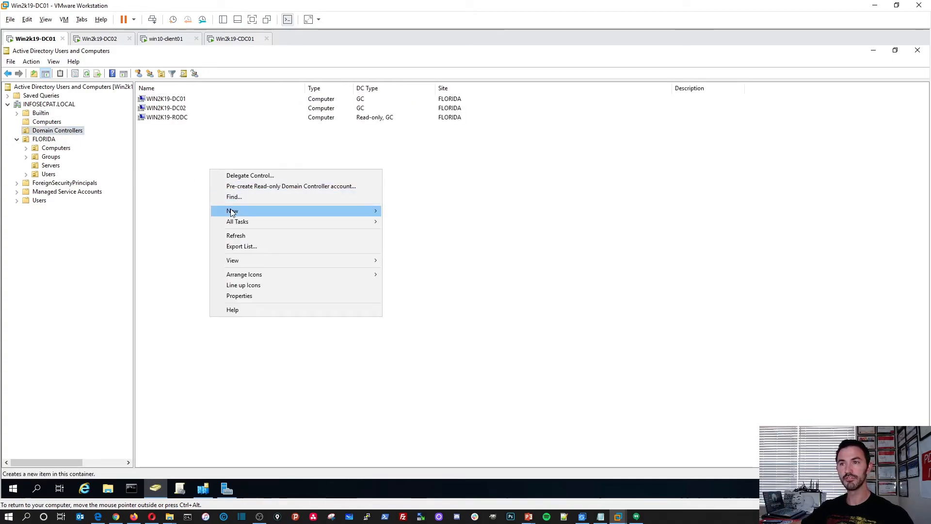
click(236, 236)
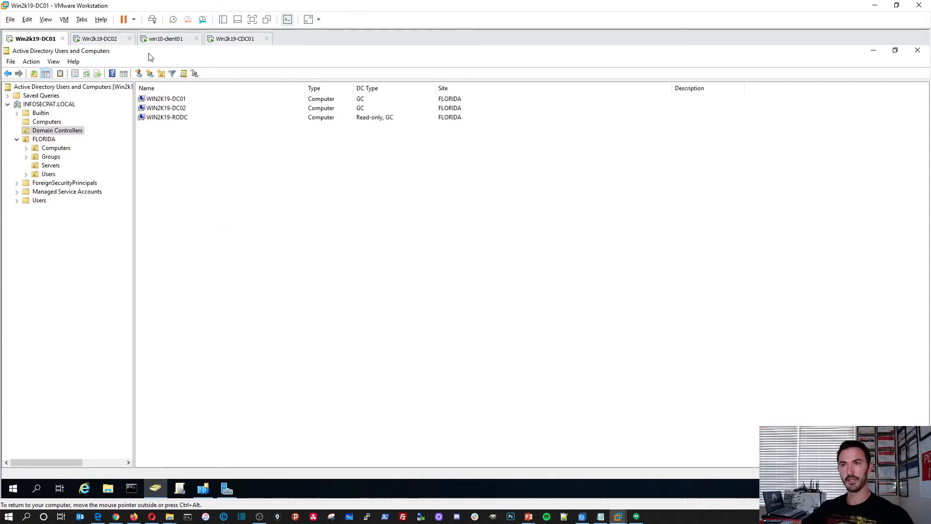
click(223, 40)
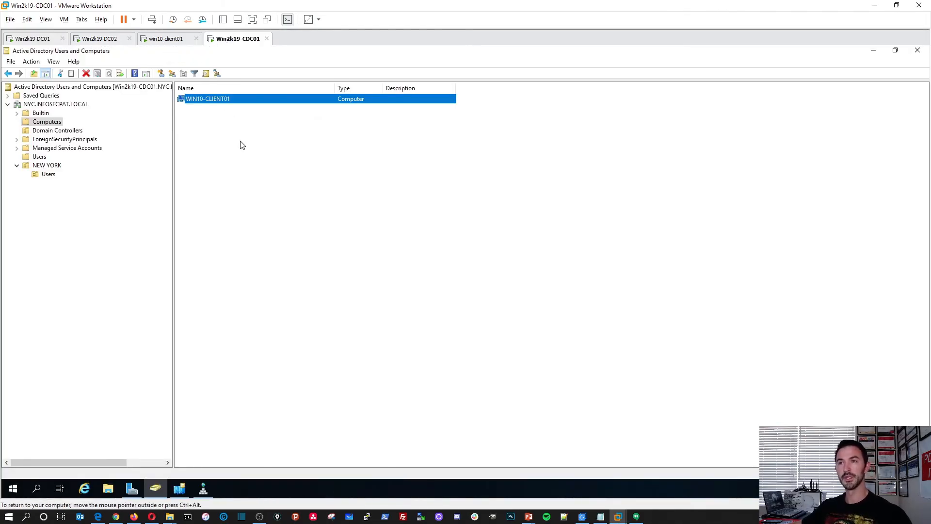
click(167, 39)
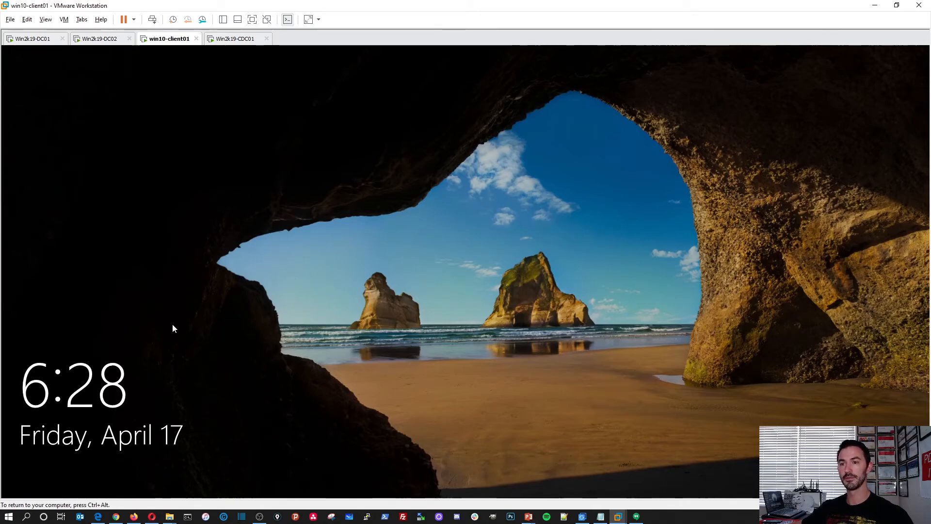
Sign in to win10-client01 as the domain user user1 with its password.
click(157, 108)
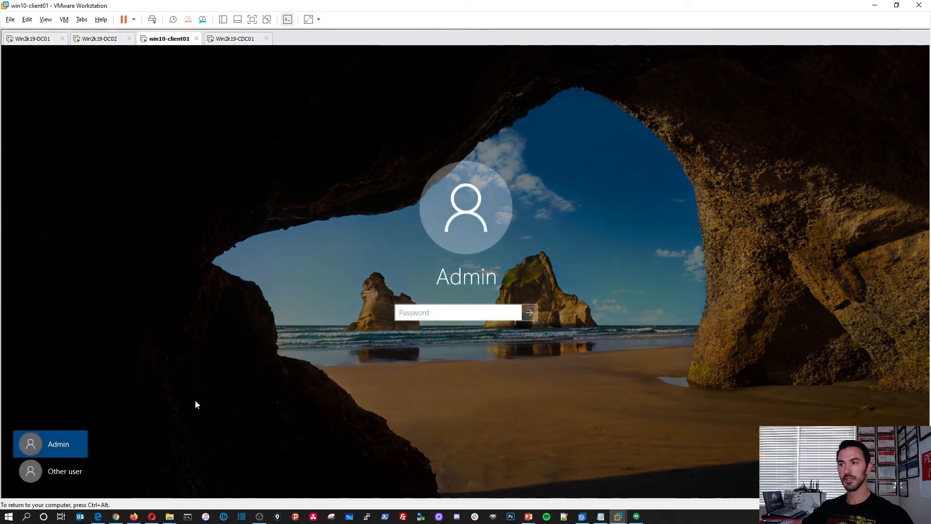
click(63, 473)
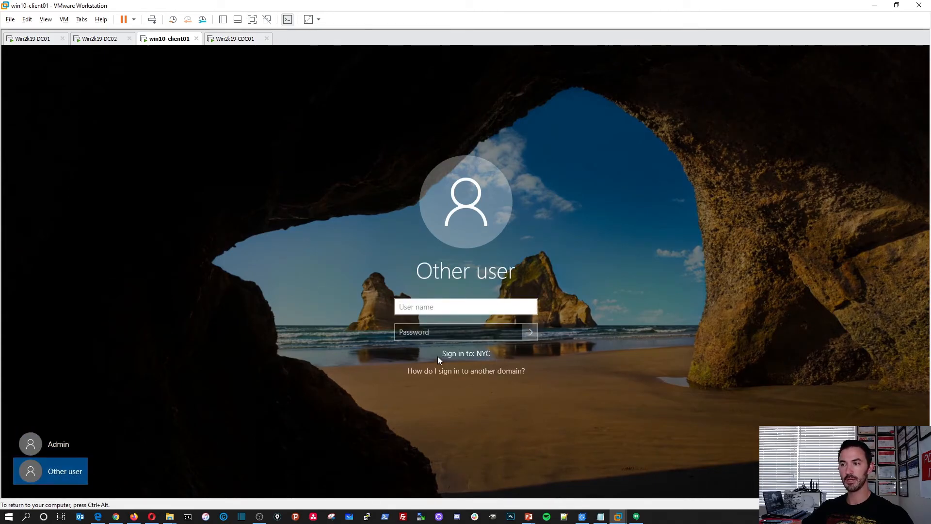
text(user1)
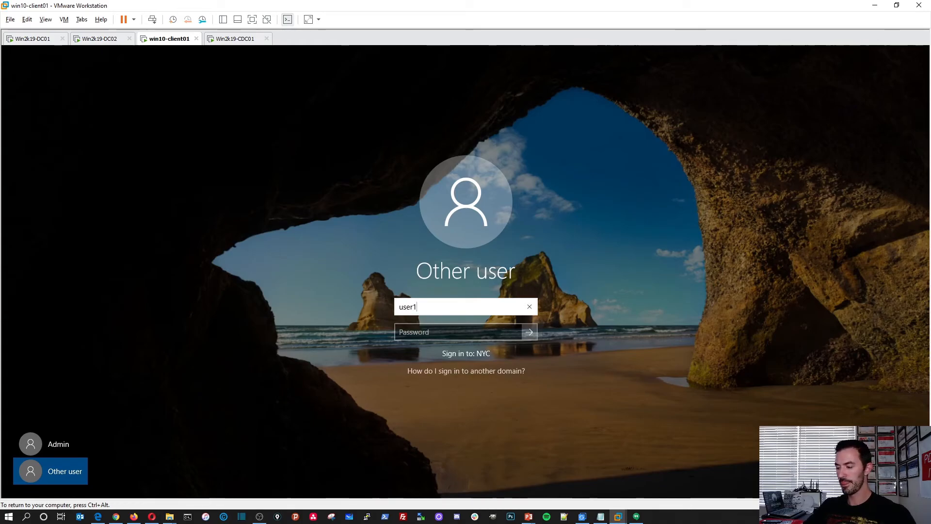
key(Tab)
text(Password1)
key(Return)
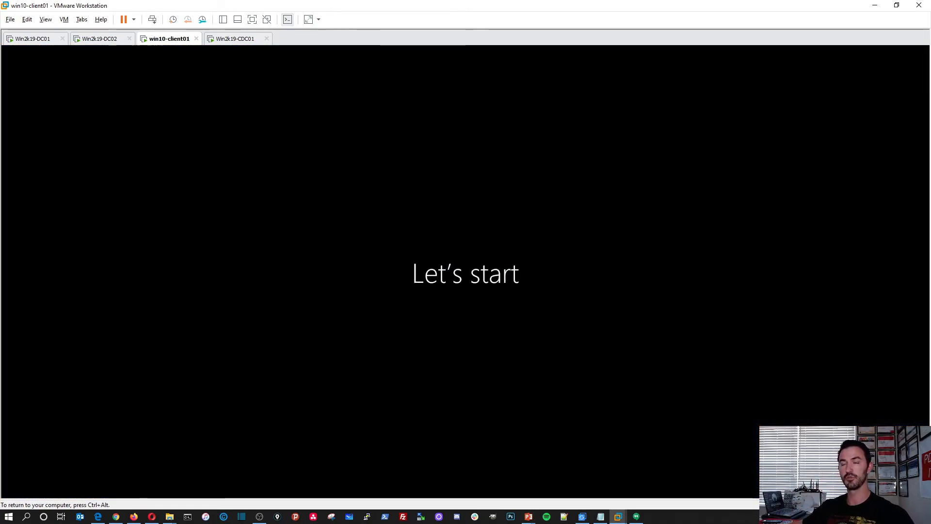
On Win2k19-CDC01, confirm win10-client01's DNS host record is 192.168.50.190 in NYC.INFOSECPAT.LOCAL, then close DNS Manager.
click(226, 43)
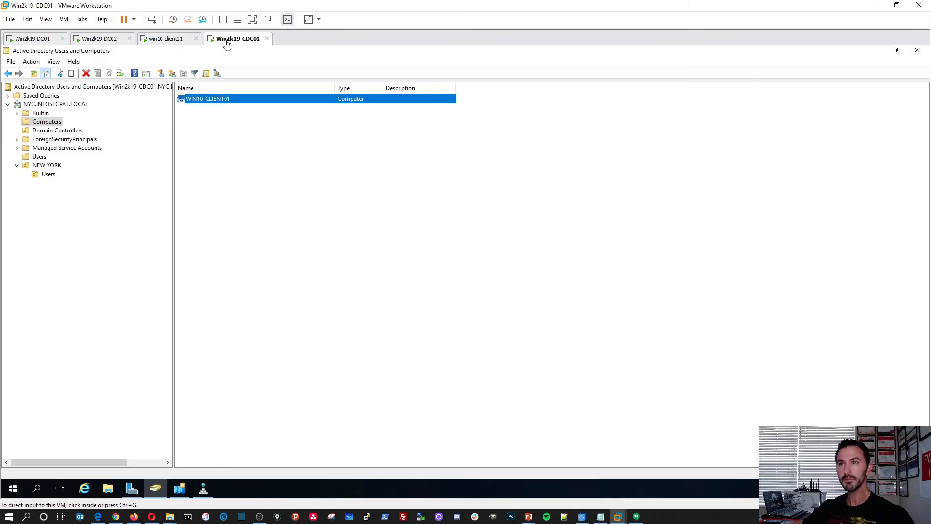
click(203, 488)
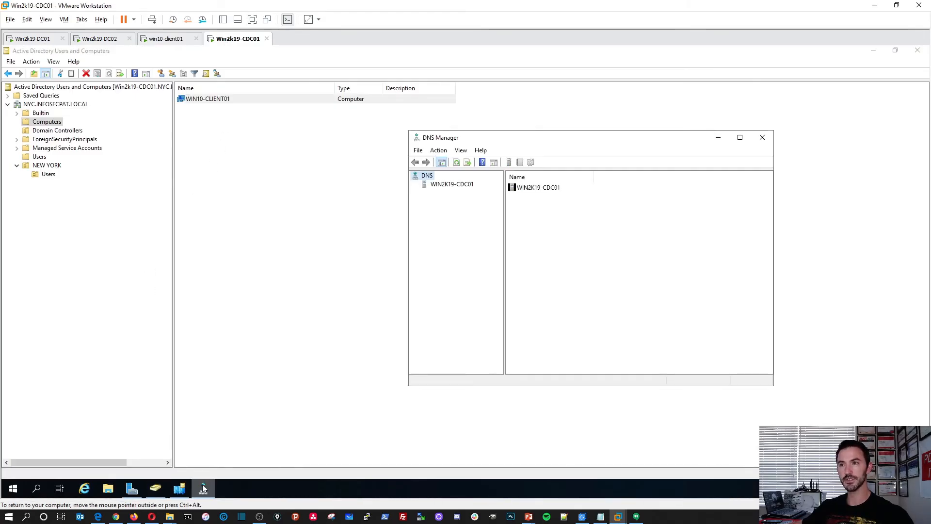
drag(518, 138, 283, 107)
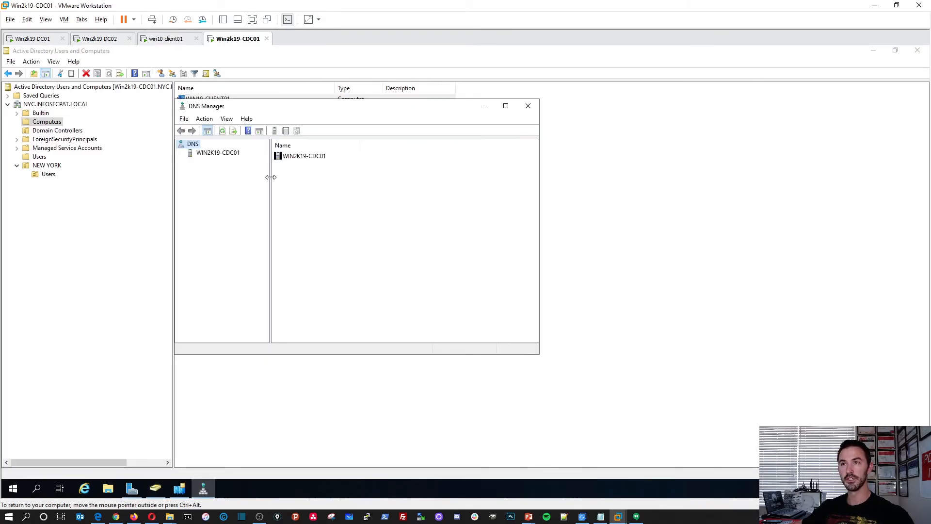
double_click(315, 158)
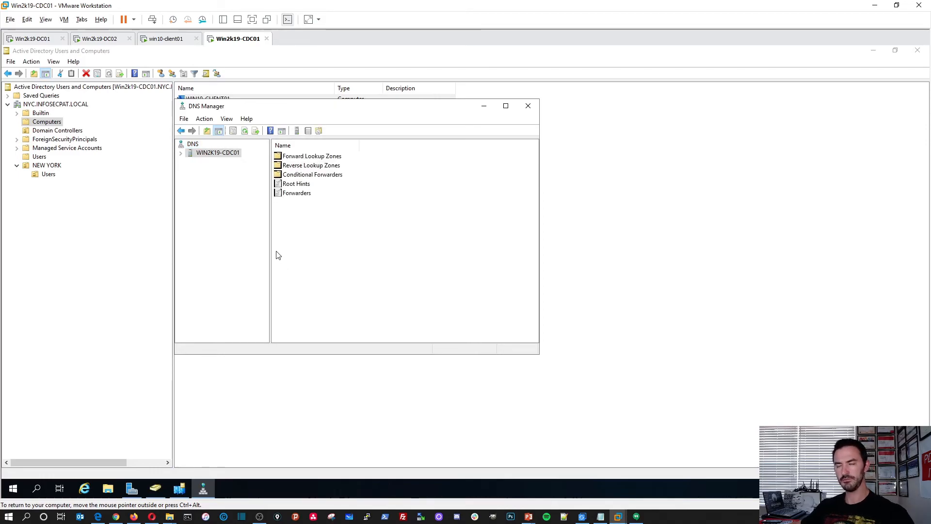
double_click(316, 158)
double_click(315, 158)
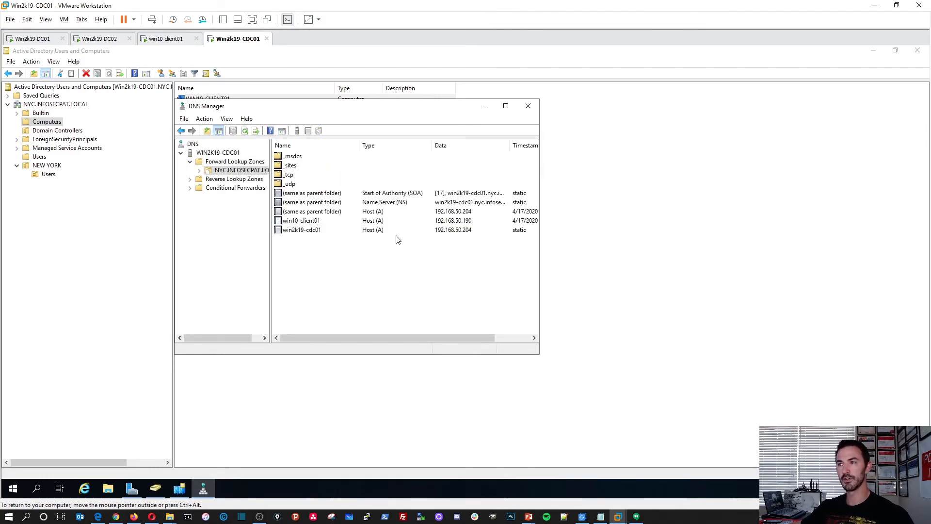
double_click(458, 222)
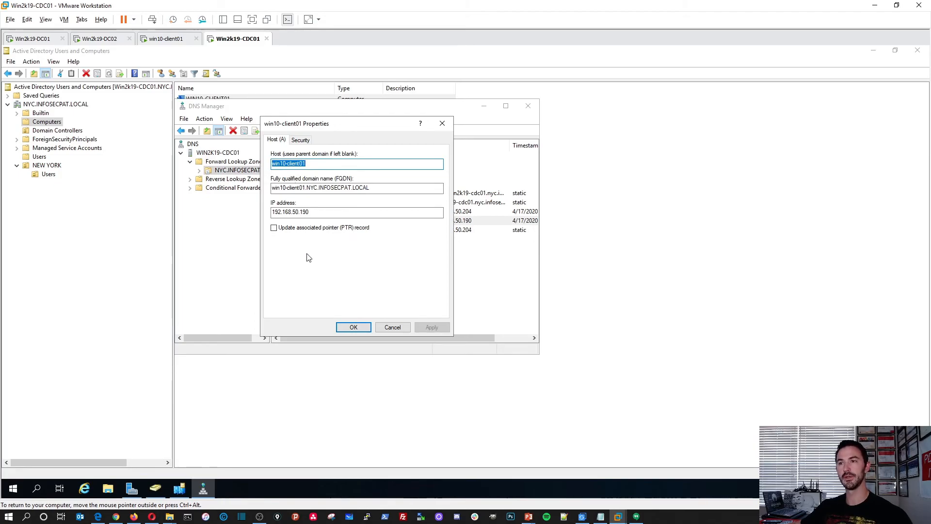
click(392, 326)
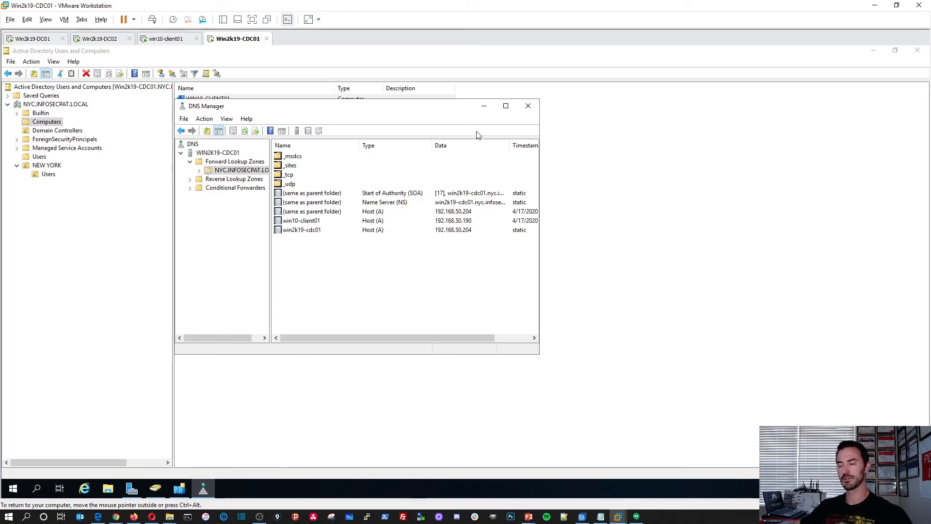
click(530, 108)
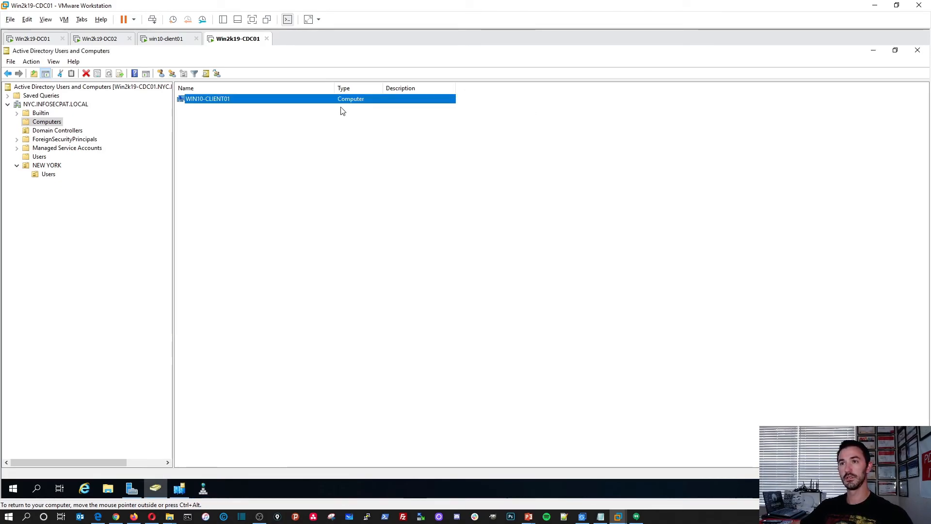
On win10-client01, launch cmd and run color 02 for green text.
click(167, 41)
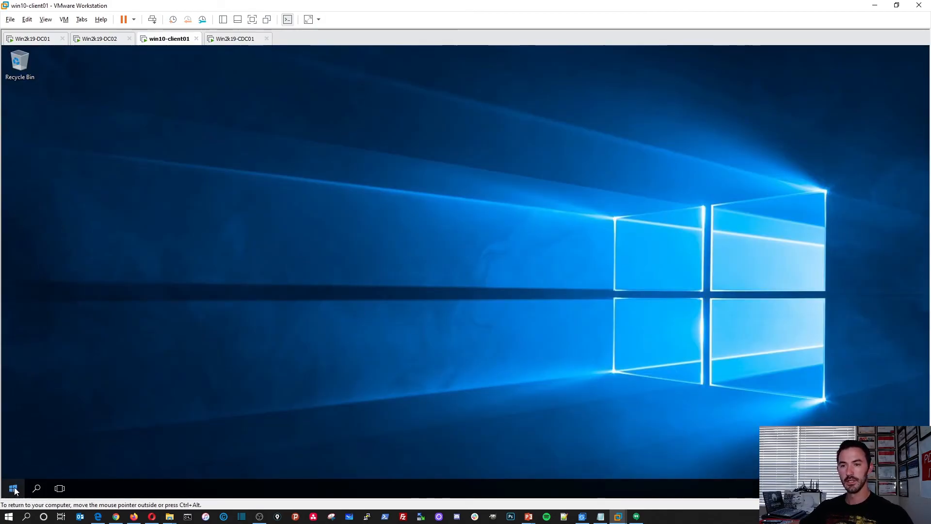
right_click(14, 491)
click(48, 437)
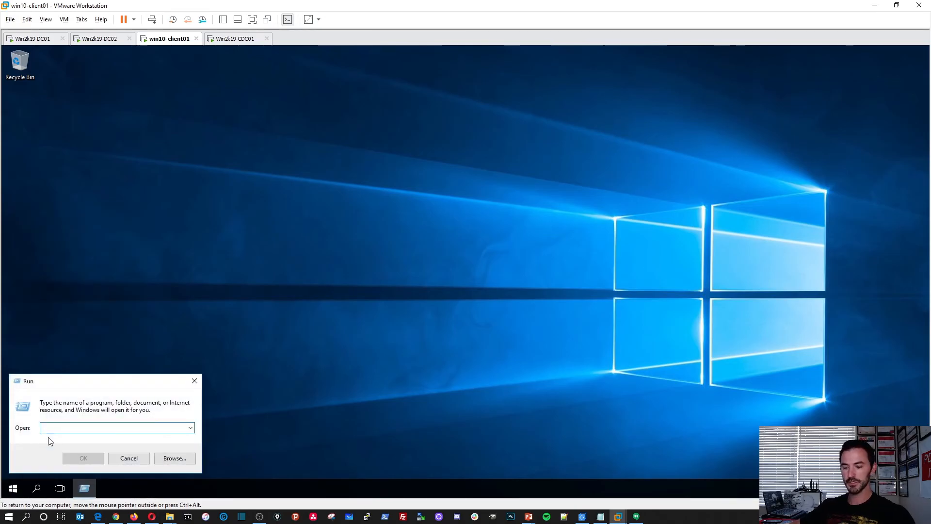
text(cmd)
key(Return)
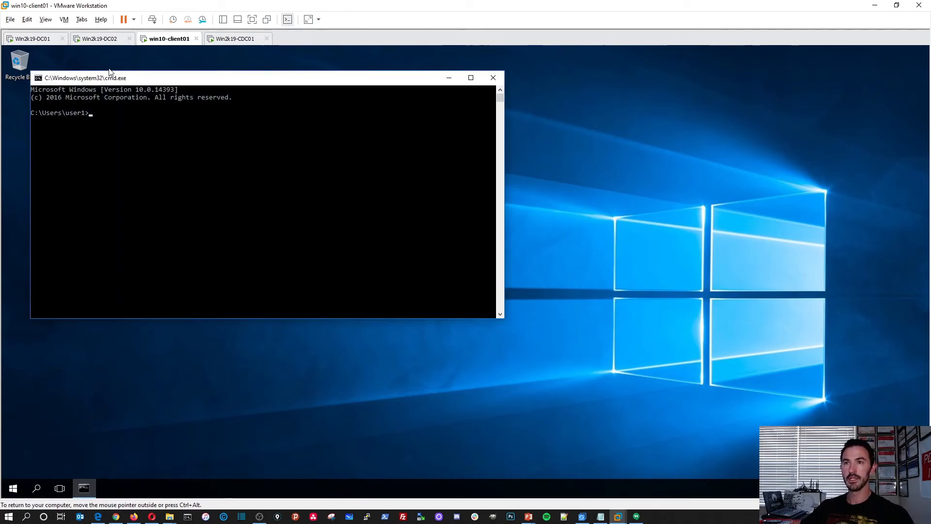
text(colo)
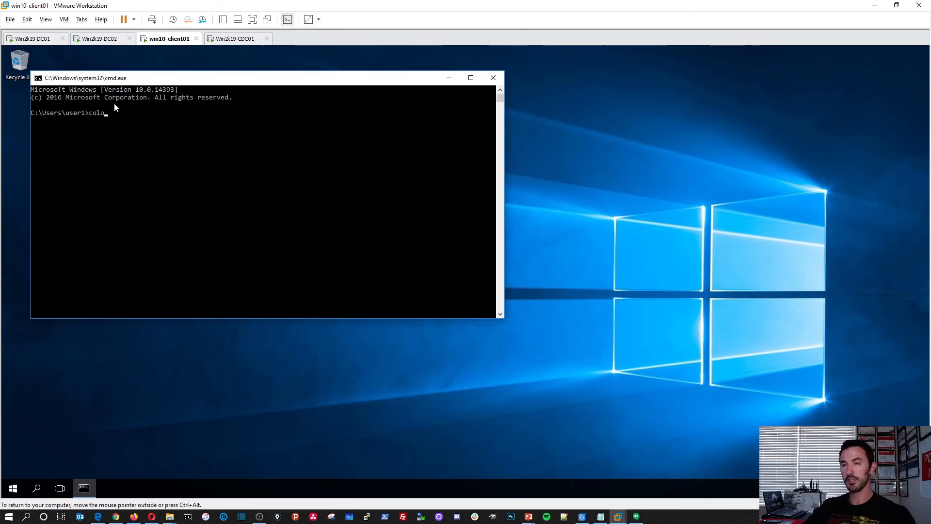
text(r 02)
key(Return)
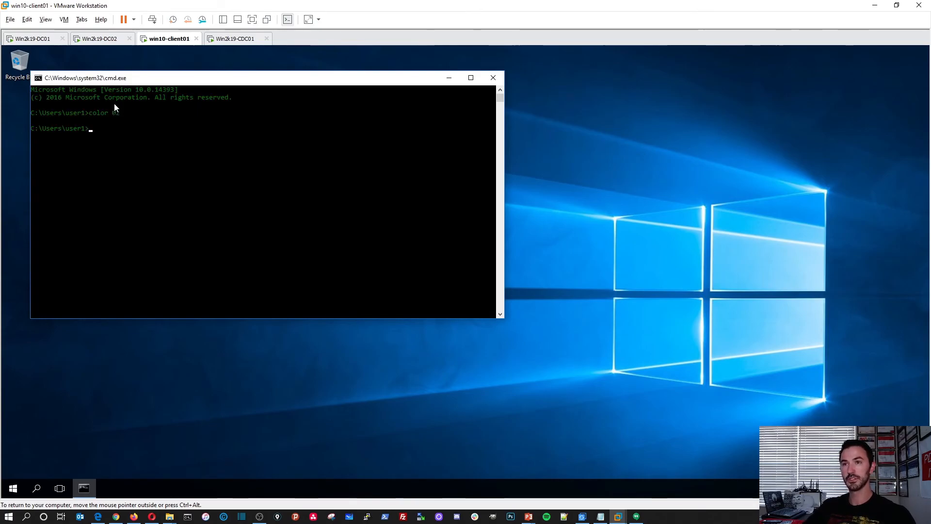
Set the console font size to 28 and move the window up-left.
right_click(93, 81)
click(121, 173)
click(84, 103)
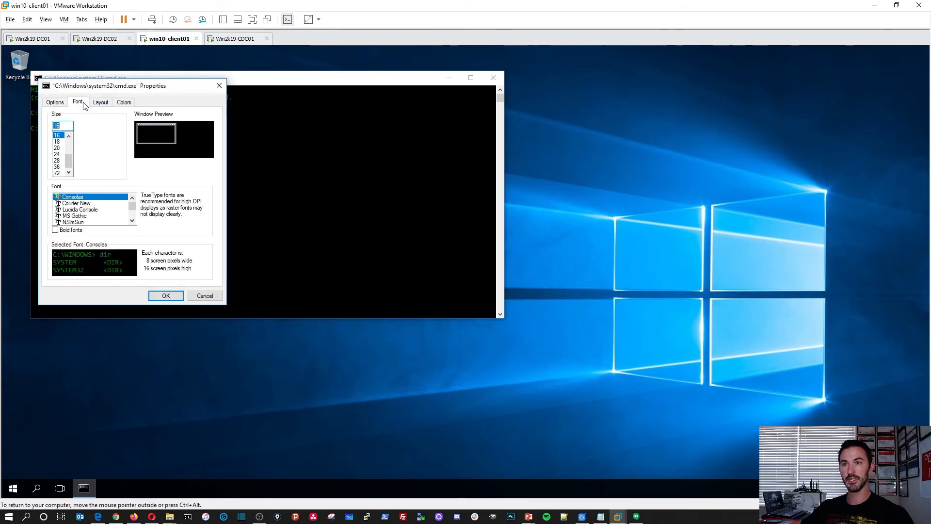
click(60, 161)
click(165, 296)
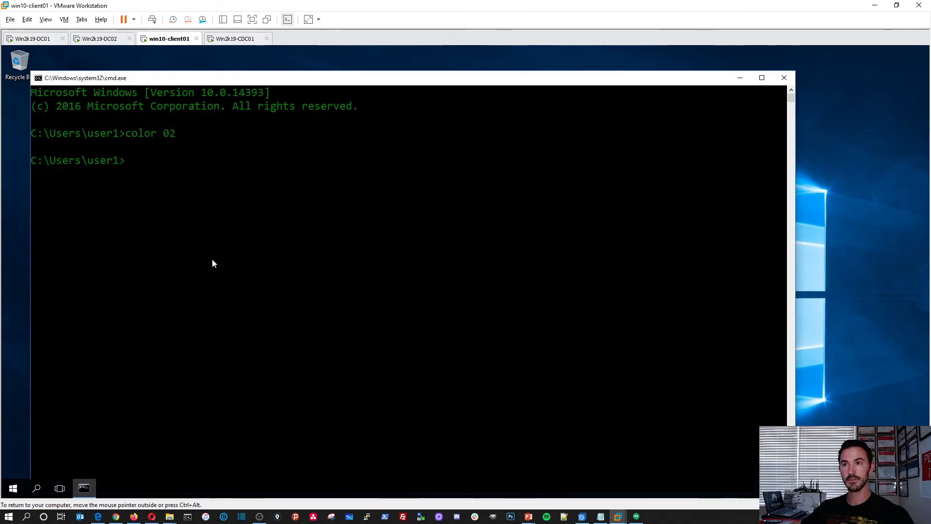
drag(200, 83, 186, 69)
click(204, 166)
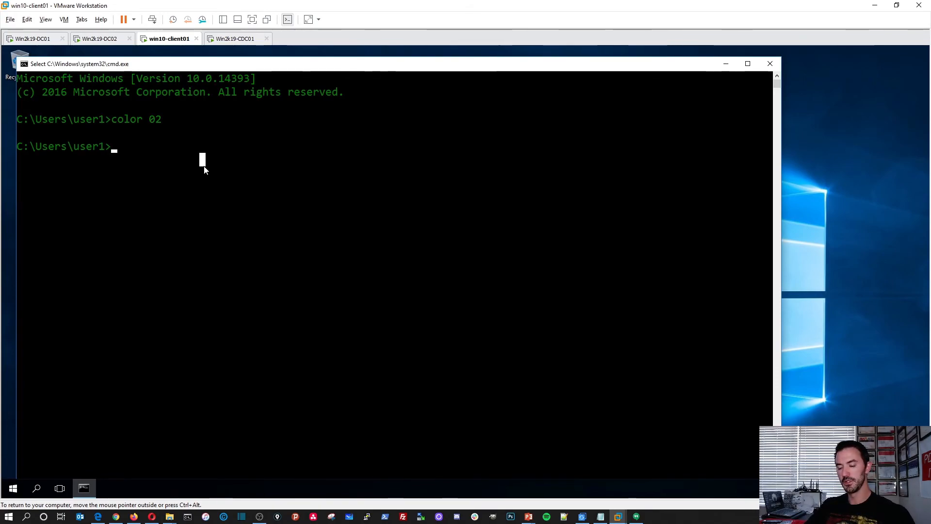
Run whoami and highlight the returned NYC domain account.
key(Escape)
text(whoami)
key(Return)
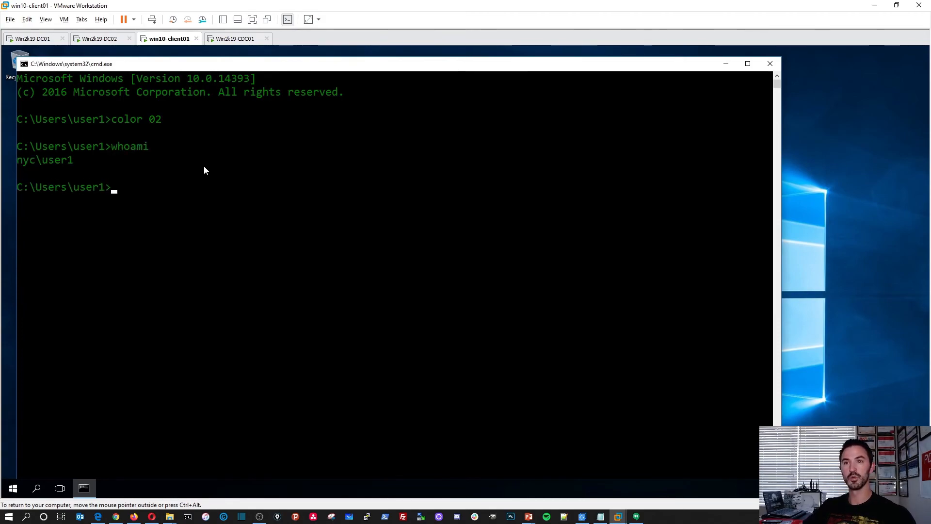
double_click(60, 162)
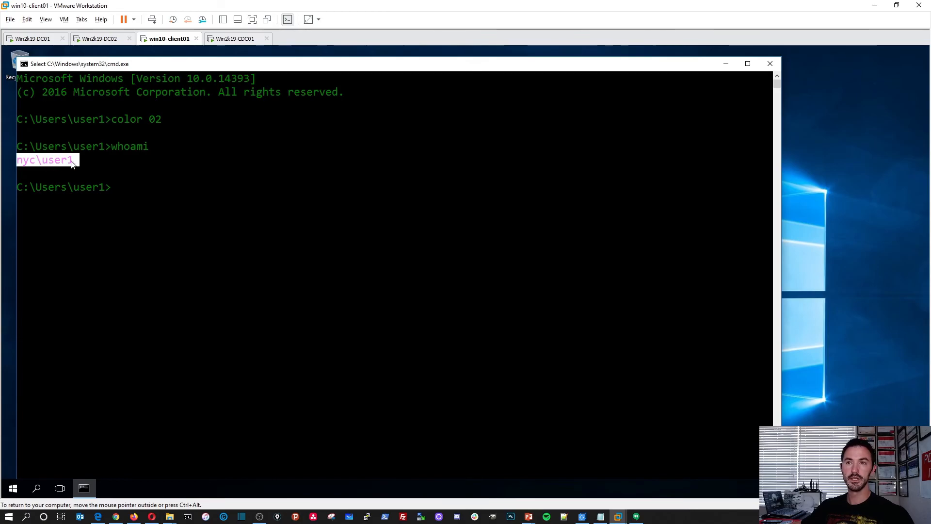
key(Escape)
Run set and highlight USERDNSDOMAIN=NYC.INFOSECPAT.LOCAL and the USERDOMAIN line.
text(set)
key(Return)
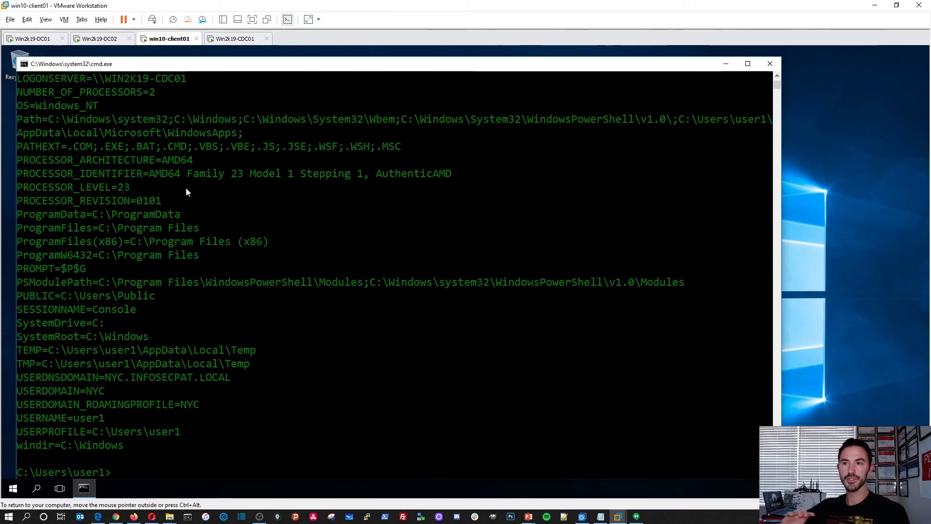
click(216, 378)
drag(234, 378, 24, 379)
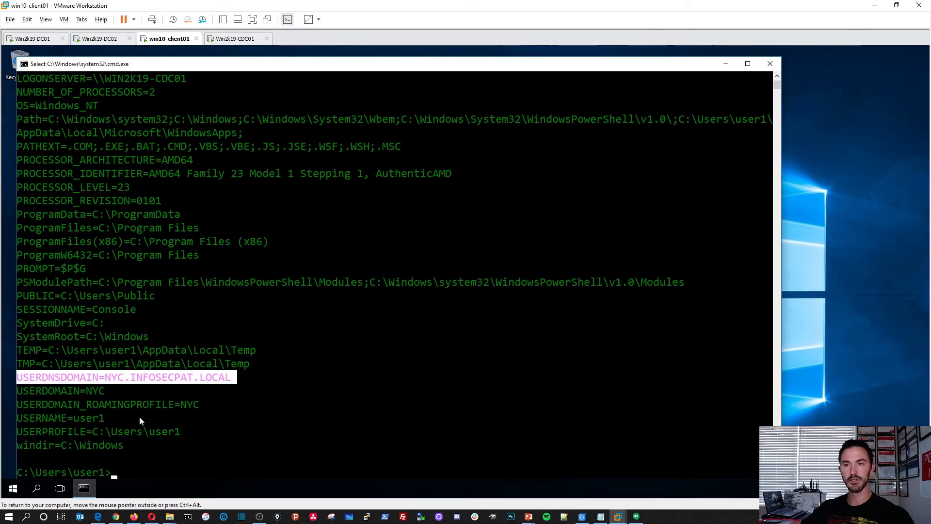
drag(106, 391, 54, 391)
click(150, 444)
scroll(326, 397, down, 5)
scroll(290, 348, down, 1)
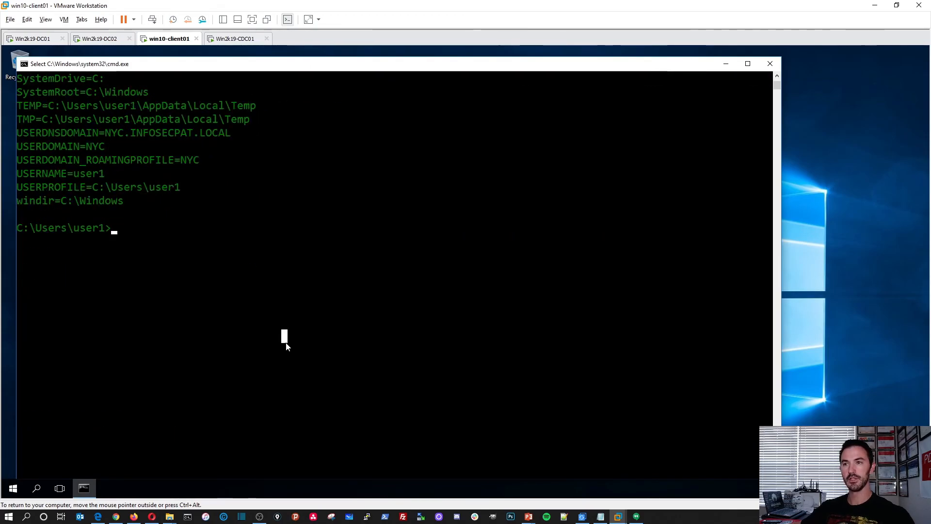
Run echo %logonserver% and highlight the logon server \\WIN2K19-CDC01.
text(echo)
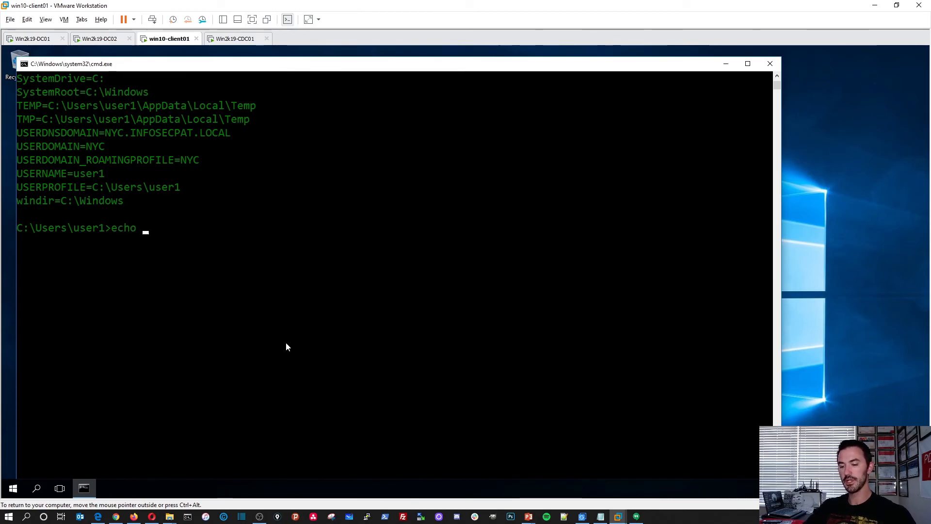
text( %logon)
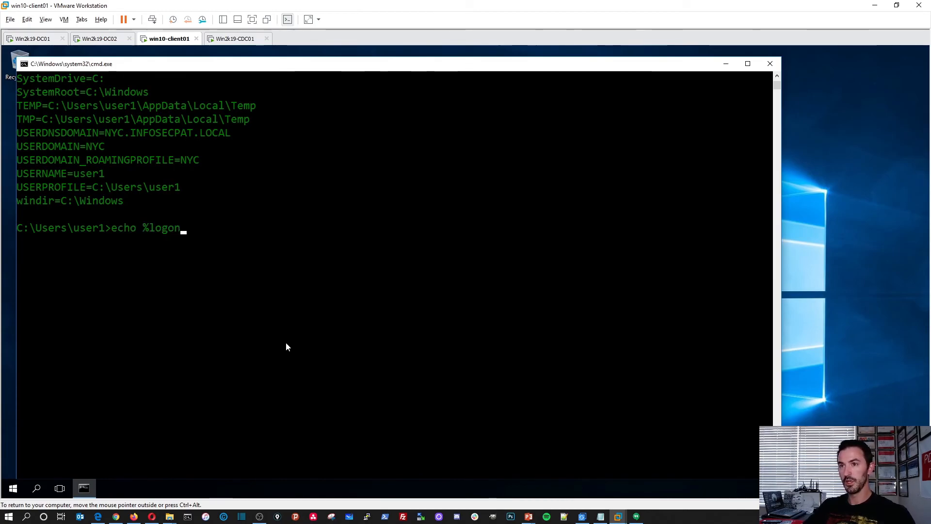
text(server%)
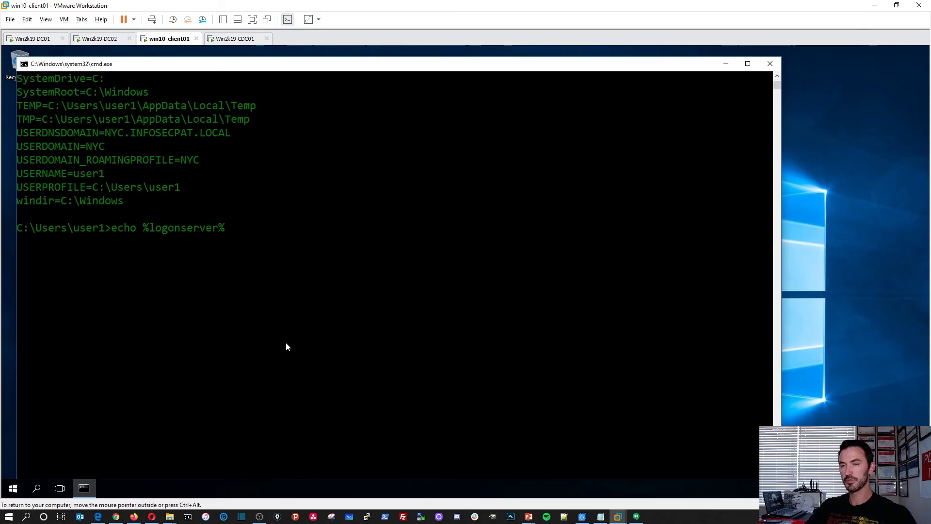
key(Return)
drag(115, 242, 17, 243)
click(146, 269)
Run nslookup and highlight the default DNS server address 192.168.50.204.
text(net)
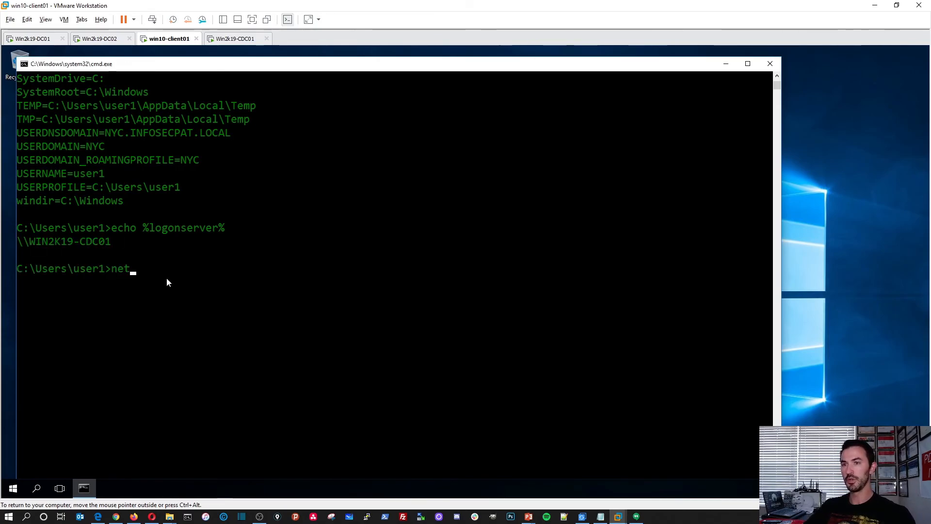
key(BackSpace)
key(BackSpace)
key(BackSpace)
text(nslookup)
key(Return)
drag(177, 297, 80, 297)
click(146, 295)
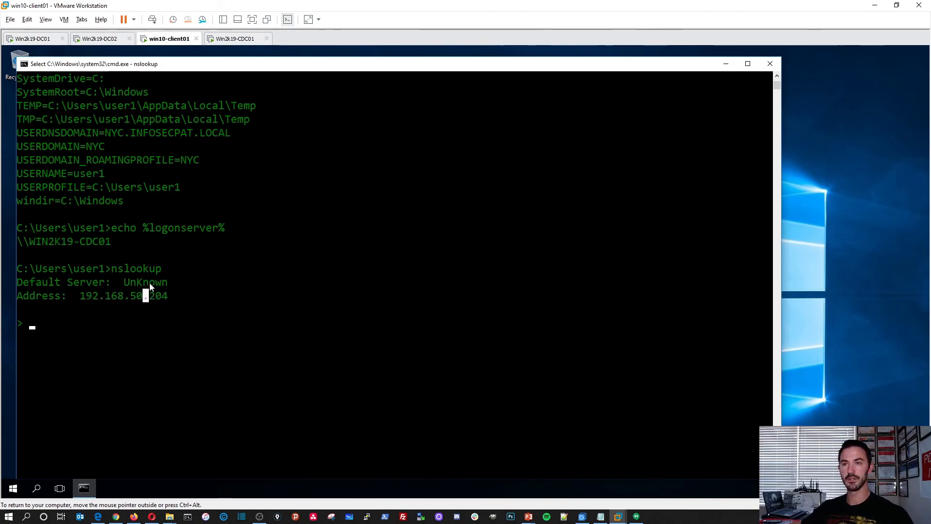
click(123, 283)
click(165, 322)
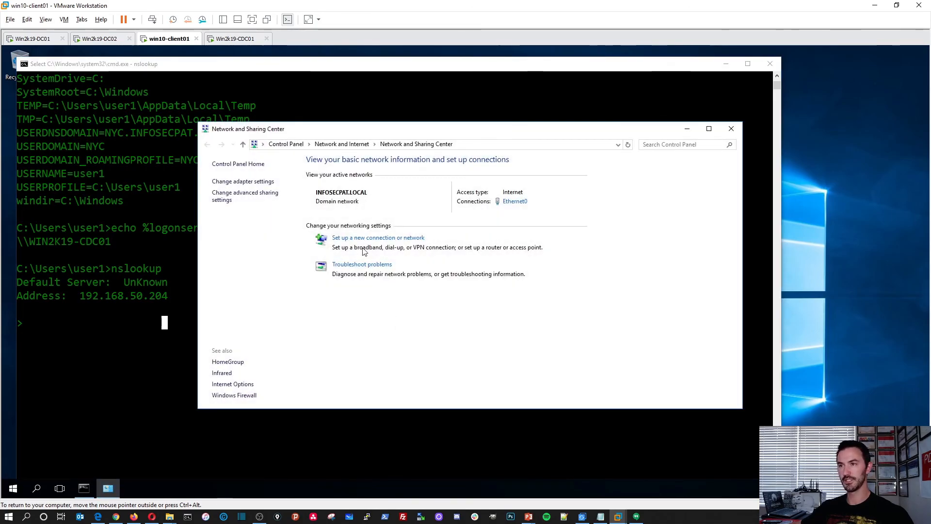
Open the Ethernet0 connection properties, authenticating with the administrator account and its password.
click(518, 202)
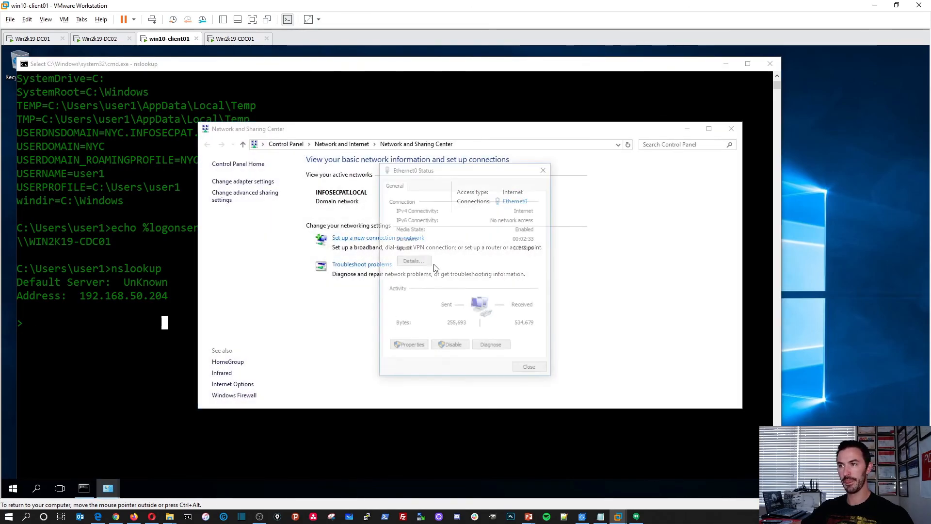
click(423, 344)
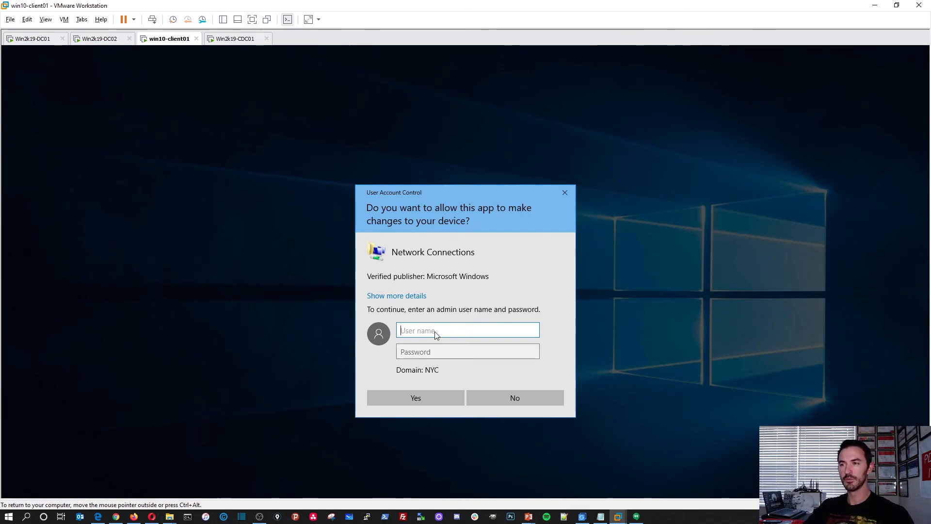
text(adminis)
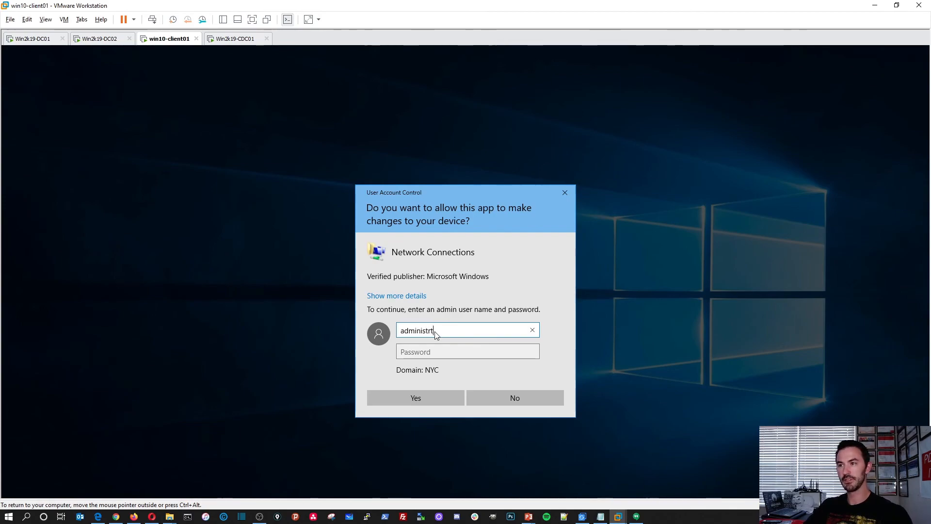
text(trator)
key(Tab)
text(Password123!)
key(Return)
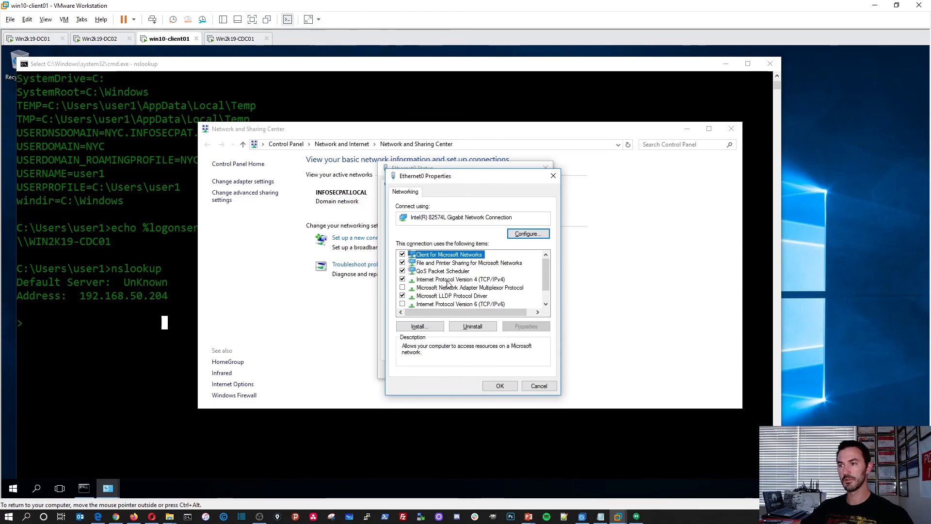
Review the IPv4 DNS settings, then close them and the network windows unchanged.
double_click(448, 281)
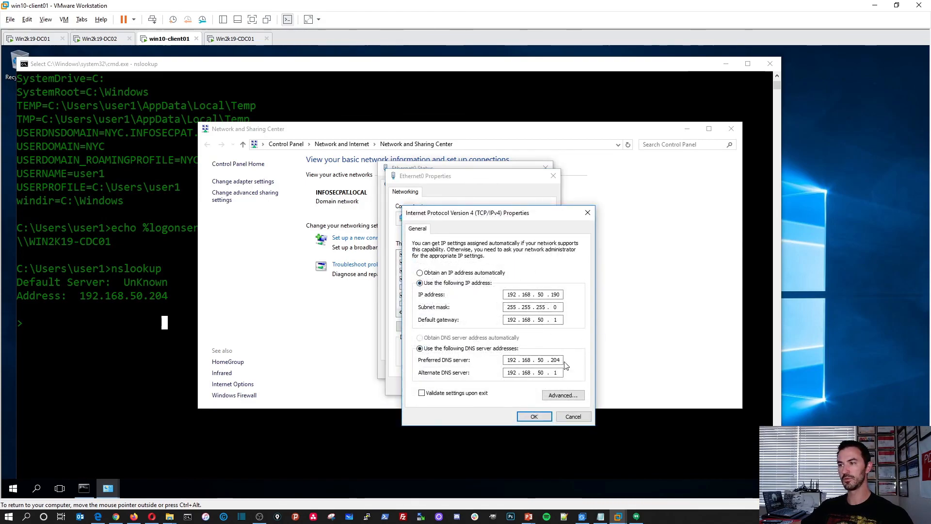
click(571, 417)
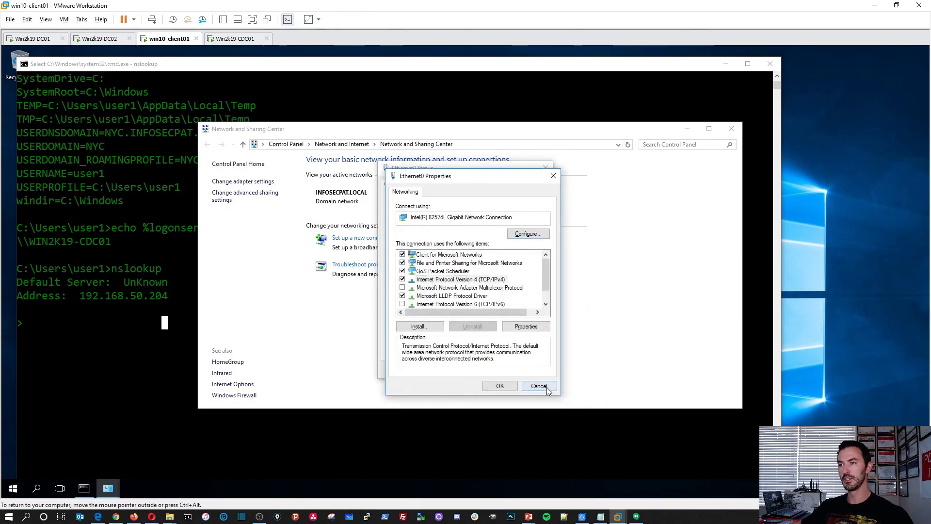
click(544, 387)
click(532, 371)
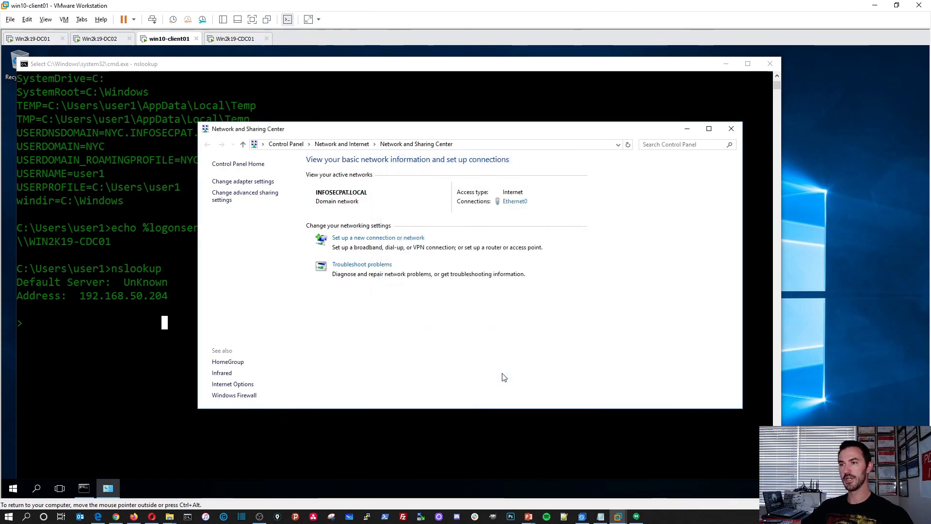
click(732, 129)
Exit nslookup, close the command prompt, and switch to the Win2k19-CDC01 VM.
text(exit)
key(Return)
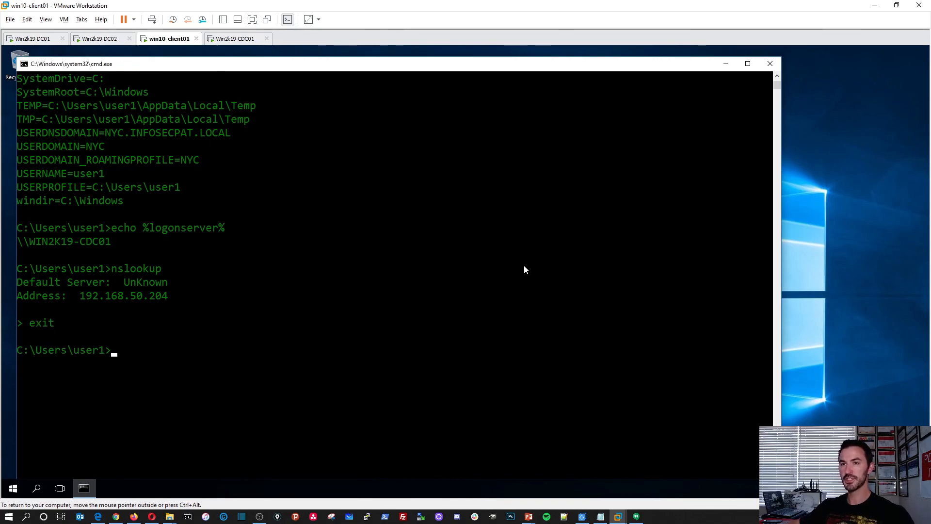
click(770, 64)
click(234, 40)
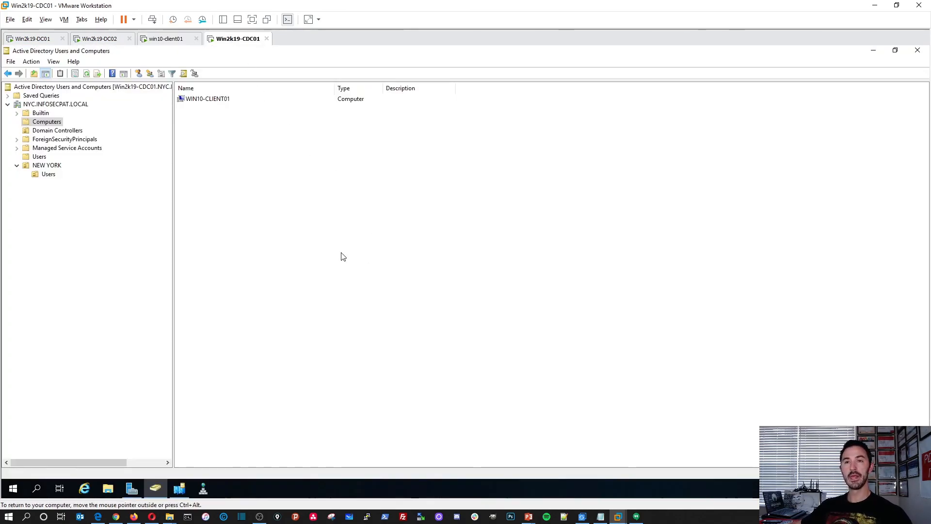